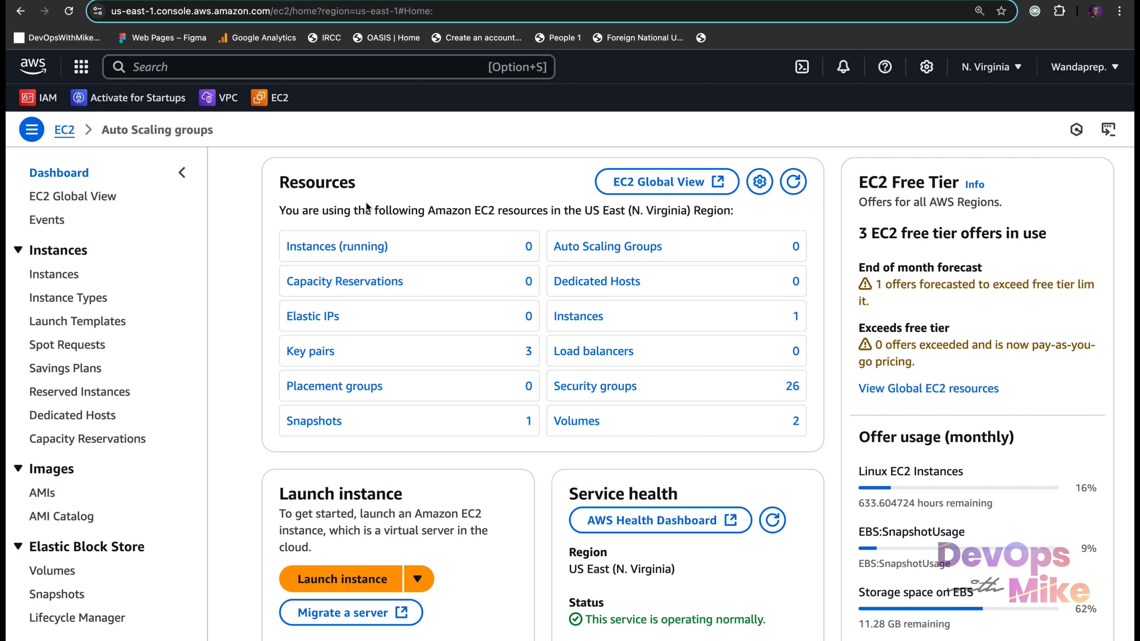
Switch to GitHub and open the Devopswithmike-ecommerce-site repository from the account's list of repositories
{"action": "scroll", "coordinate": [365, 476], "scroll_direction": "down", "scroll_amount": 2}
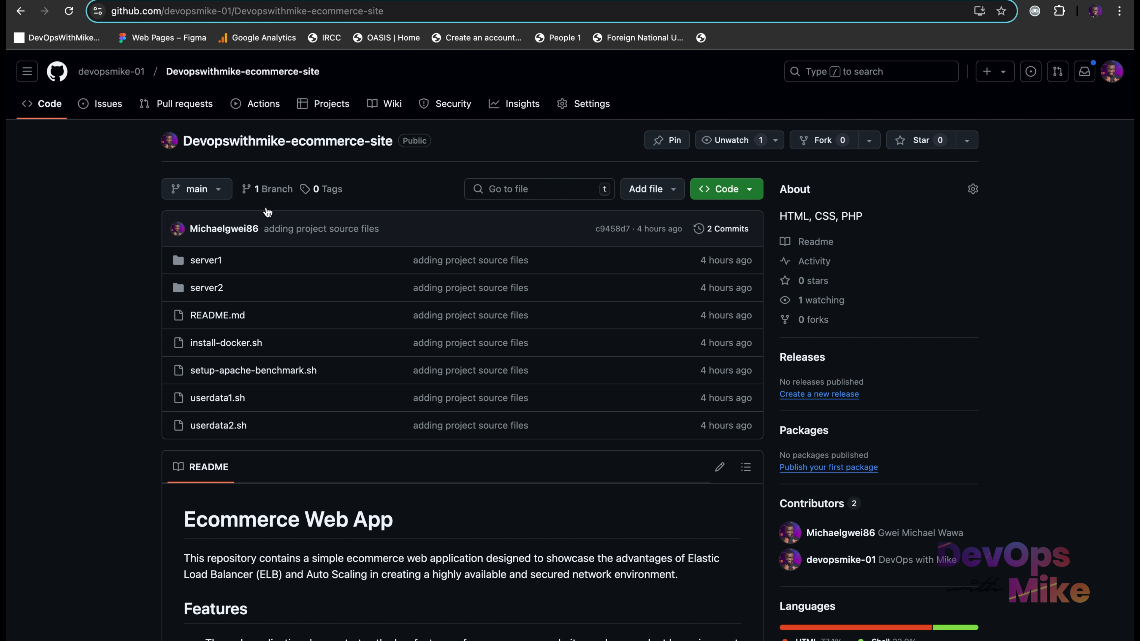
{"action": "left_click", "coordinate": [132, 73]}
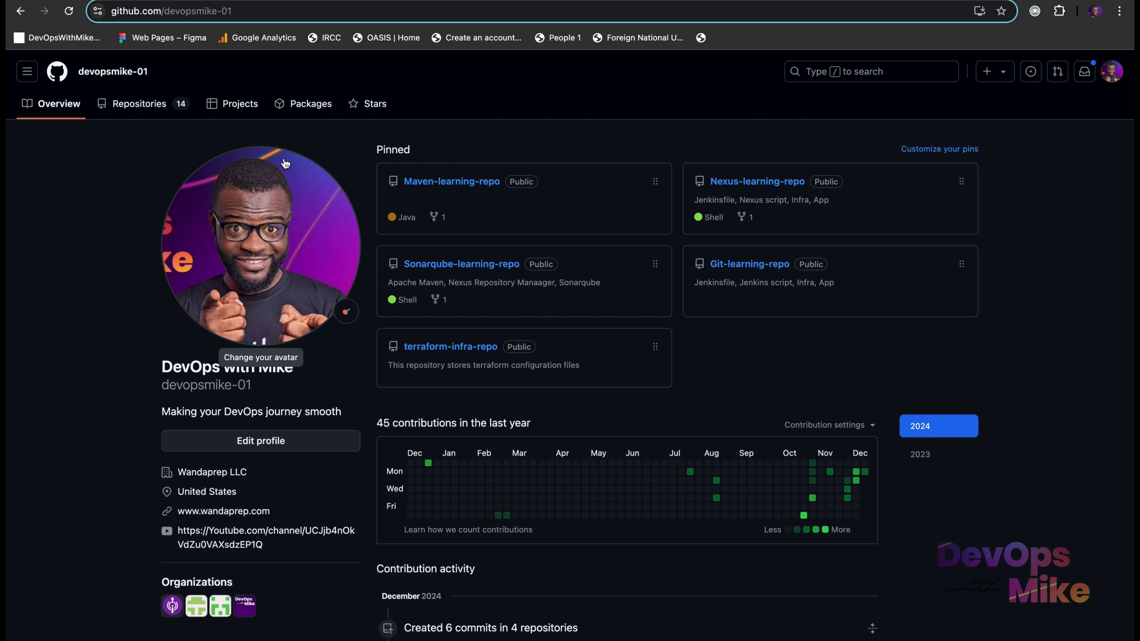
{"action": "left_click", "coordinate": [166, 105]}
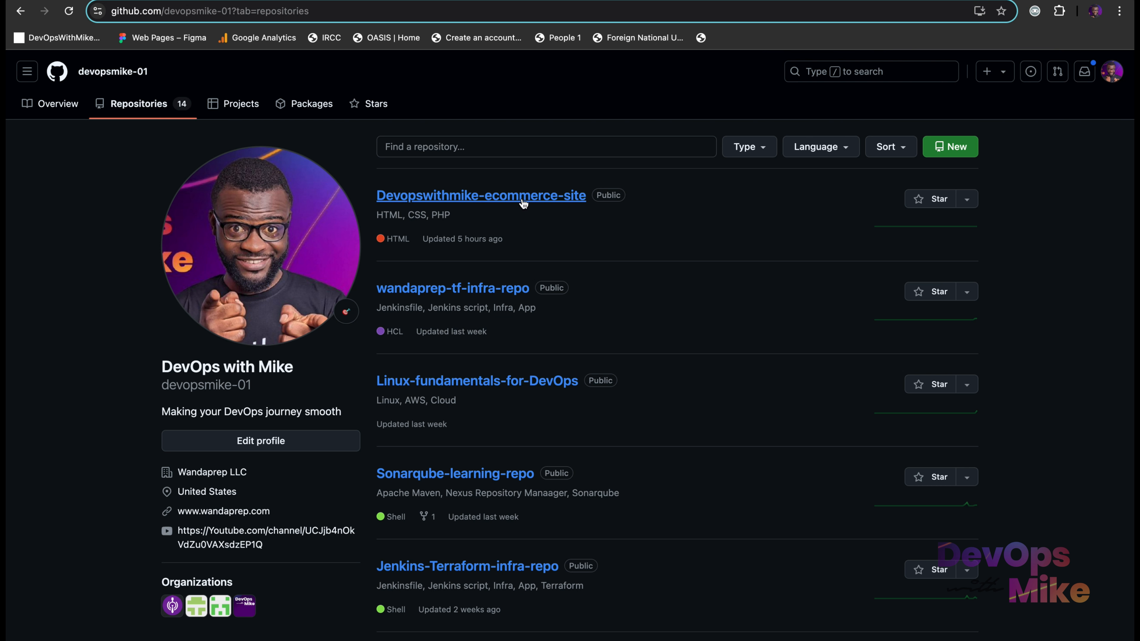
{"action": "left_click", "coordinate": [524, 204]}
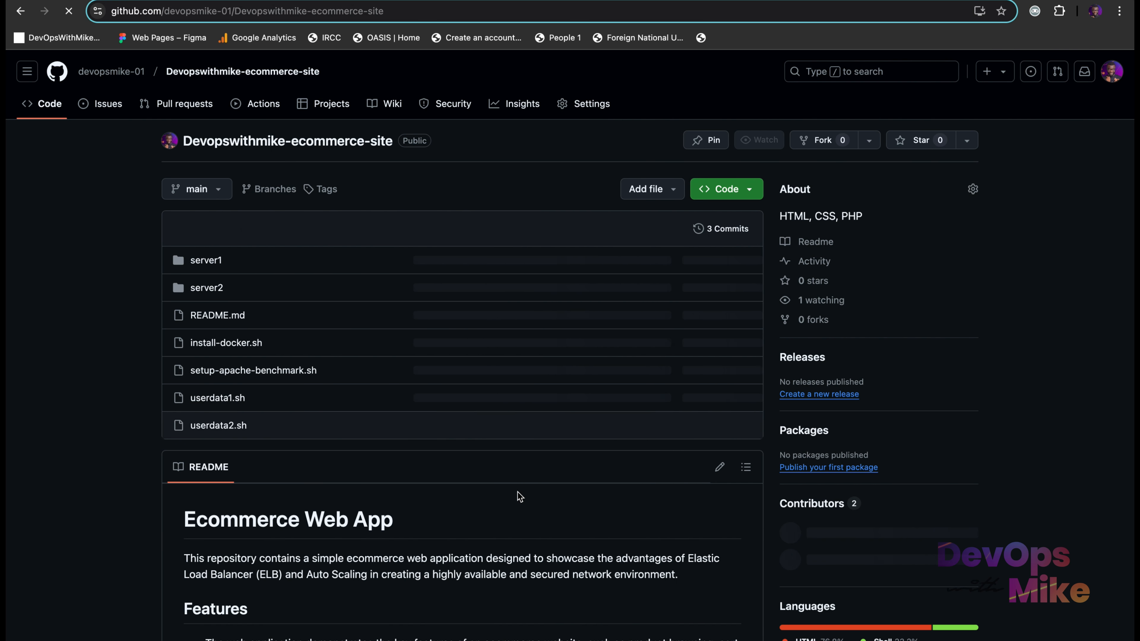
Review the ecommerce repository's README, including its prerequisites, deployment steps and resources
{"action": "scroll", "coordinate": [517, 492], "scroll_direction": "down", "scroll_amount": 4}
{"action": "scroll", "coordinate": [517, 491], "scroll_direction": "down", "scroll_amount": 8}
{"action": "scroll", "coordinate": [517, 492], "scroll_direction": "up", "scroll_amount": 4}
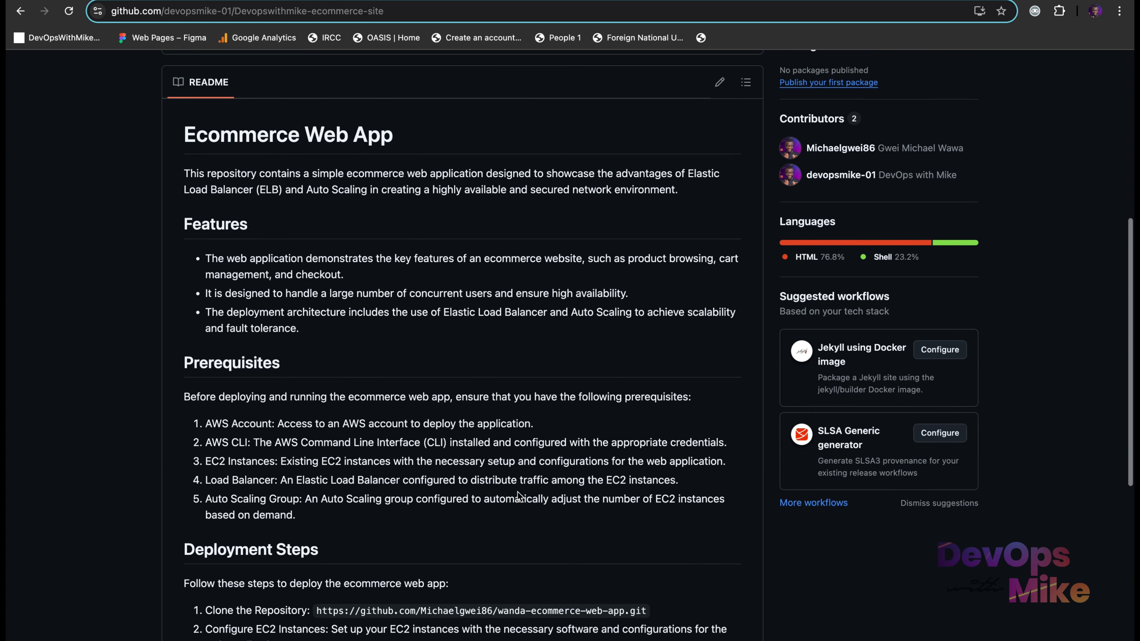
{"action": "scroll", "coordinate": [517, 492], "scroll_direction": "down", "scroll_amount": 9}
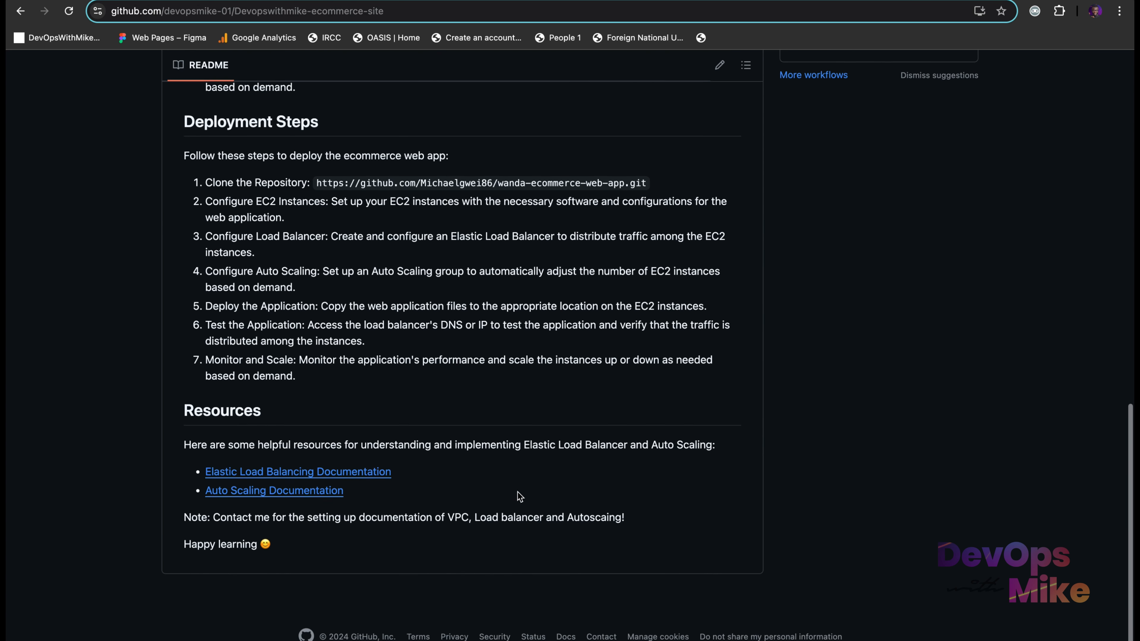
{"action": "scroll", "coordinate": [518, 492], "scroll_direction": "up", "scroll_amount": 18}
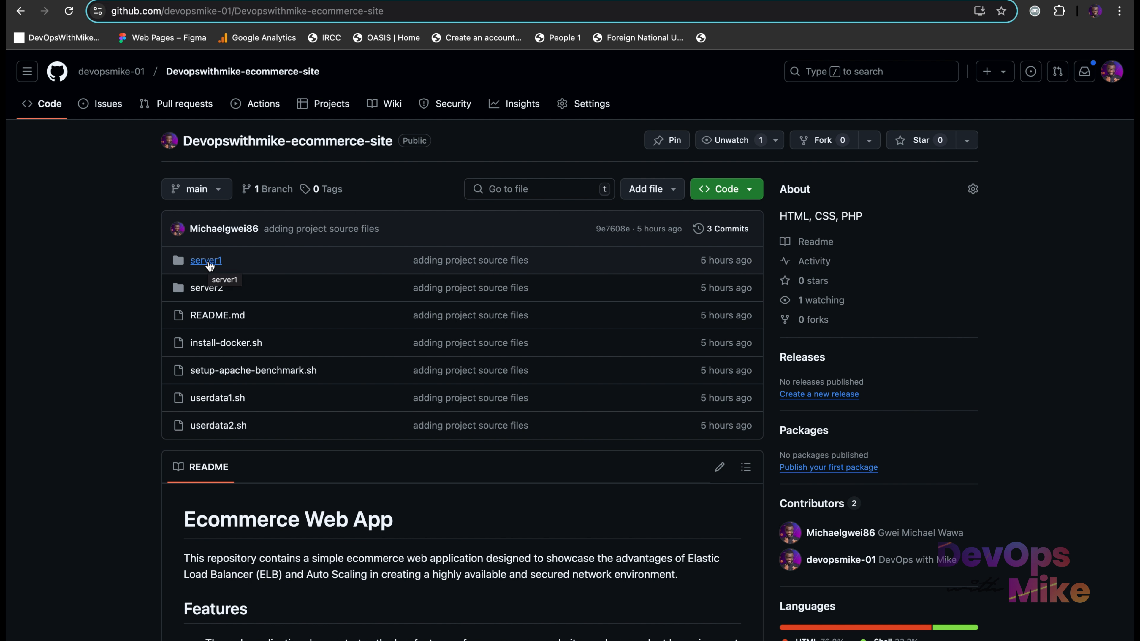
Switch to the AWS EC2 console and change the region to N. California (us-west-1)
{"action": "left_click", "coordinate": [144, 3]}
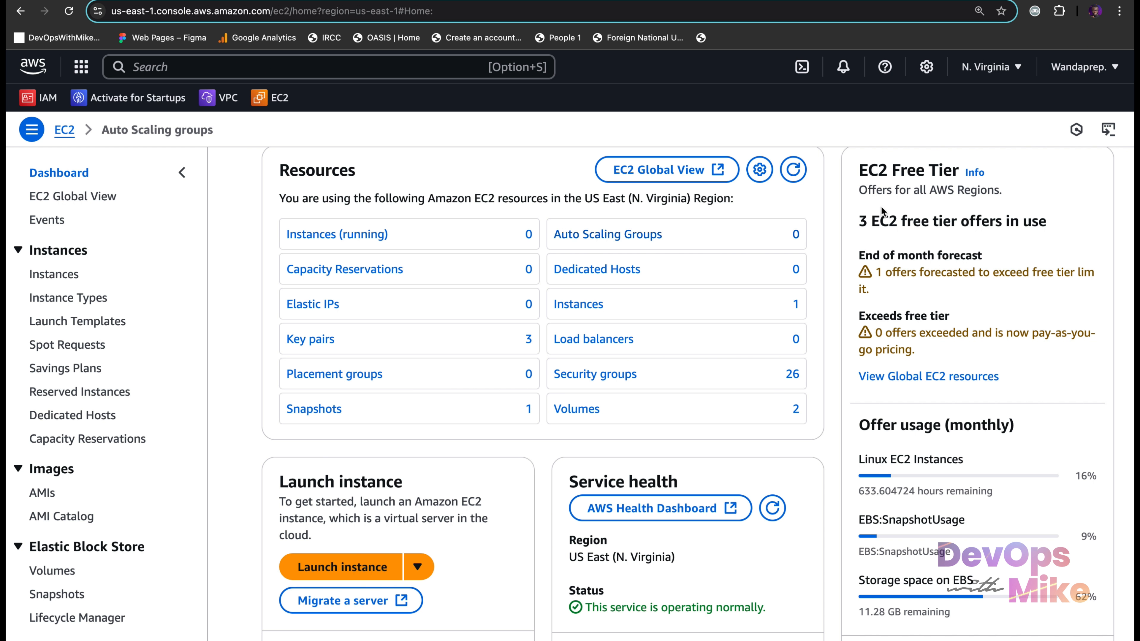
{"action": "left_click", "coordinate": [1008, 67]}
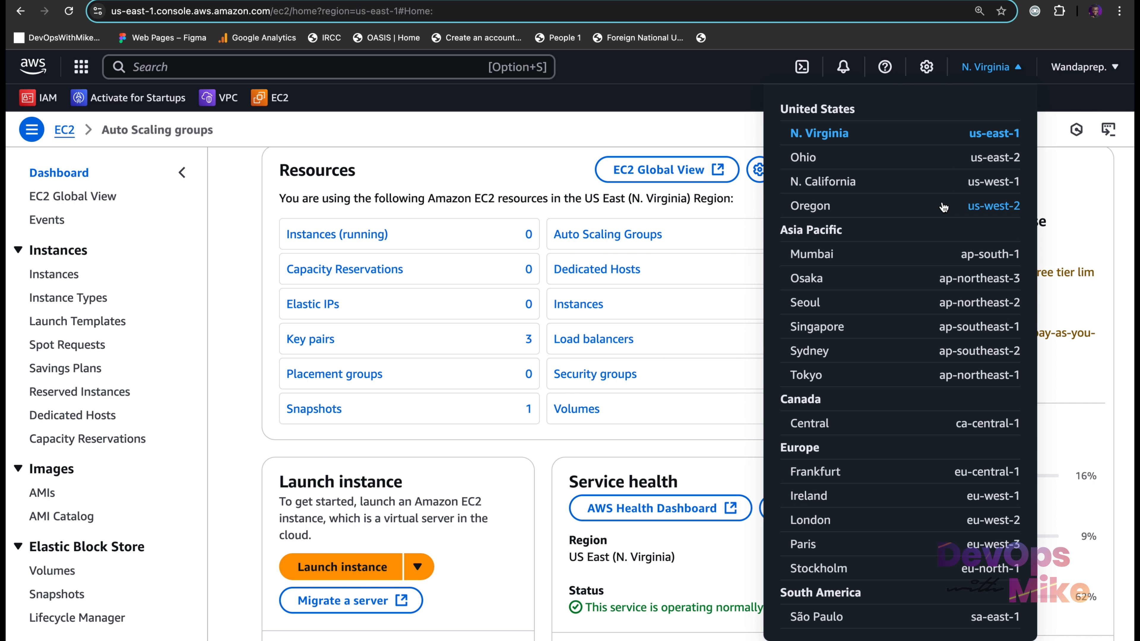
{"action": "left_click", "coordinate": [987, 192]}
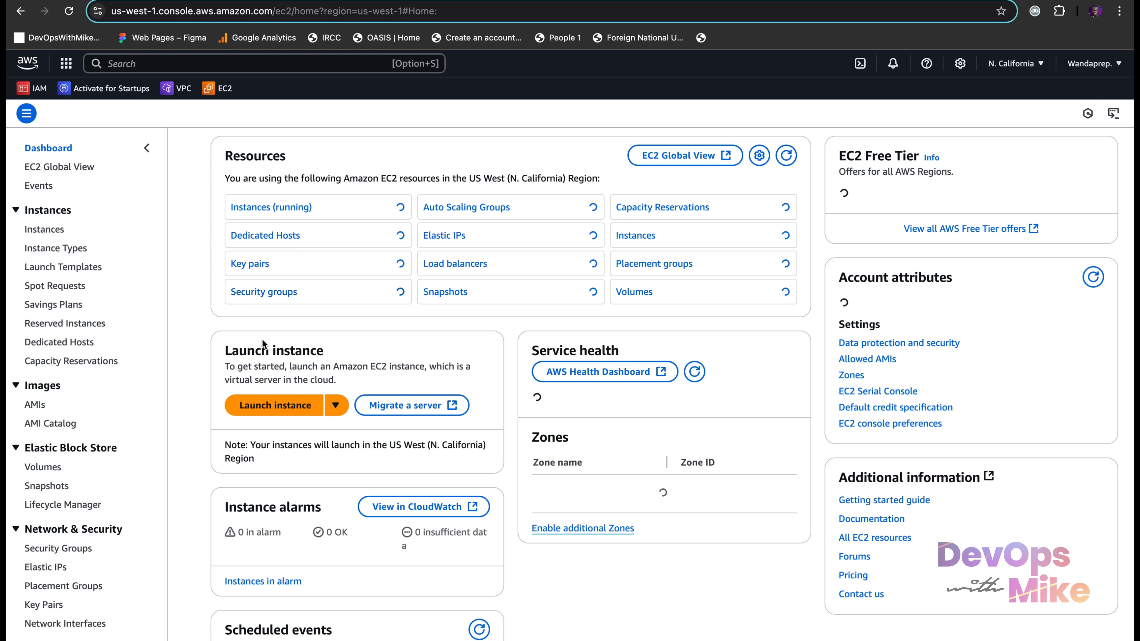
Start launching a new EC2 instance and name it server-1
{"action": "left_click", "coordinate": [274, 405]}
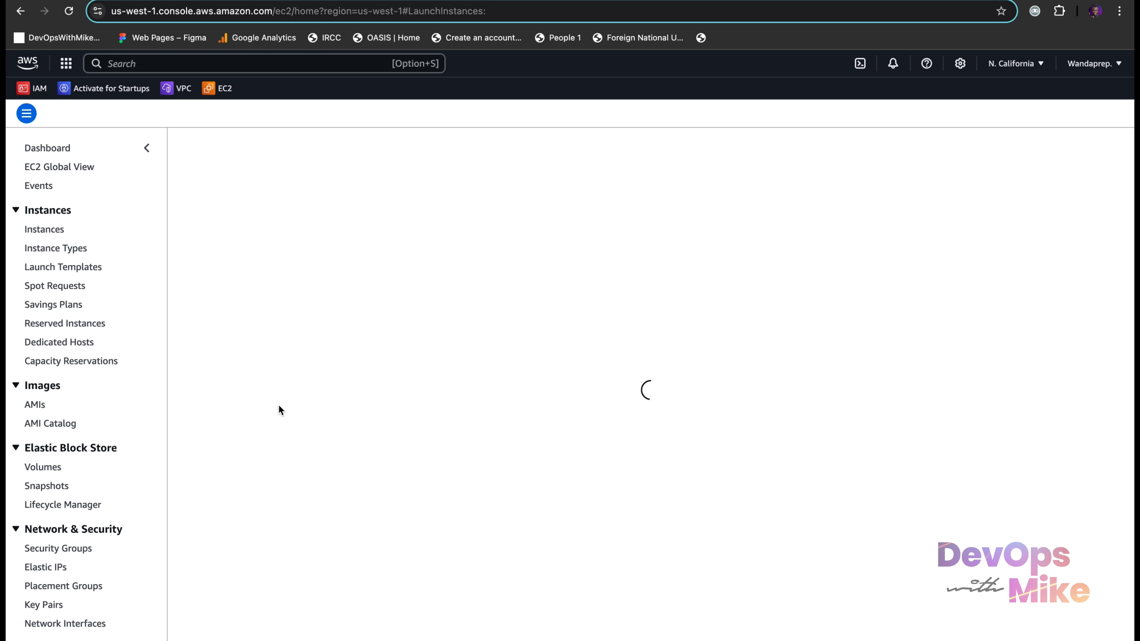
{"action": "left_click", "coordinate": [400, 265]}
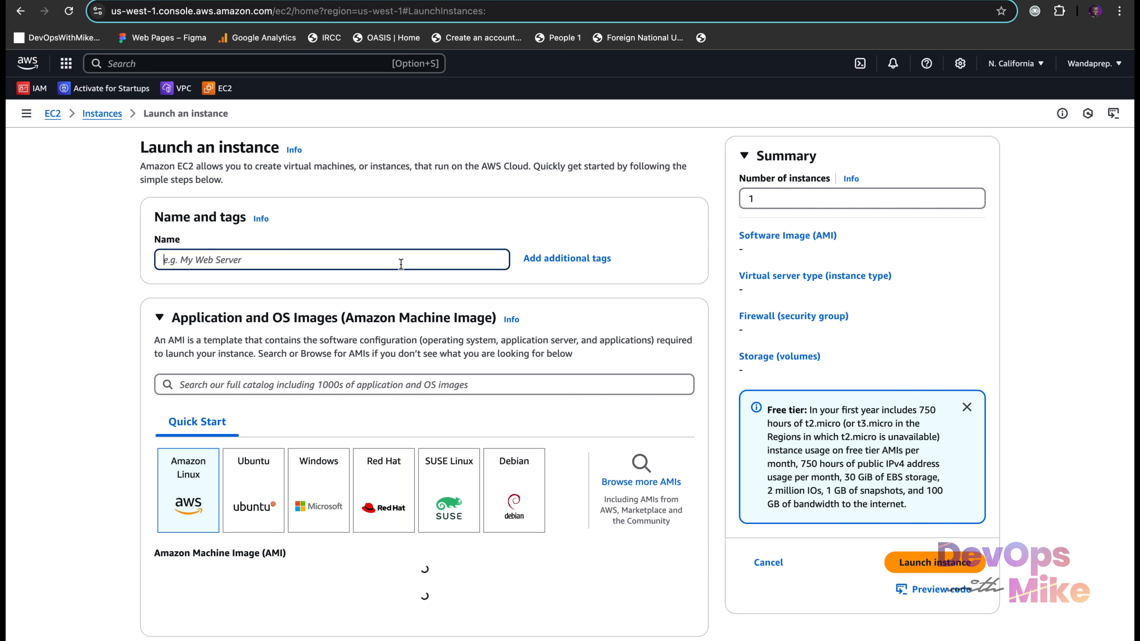
{"action": "type", "text": "server-1"}
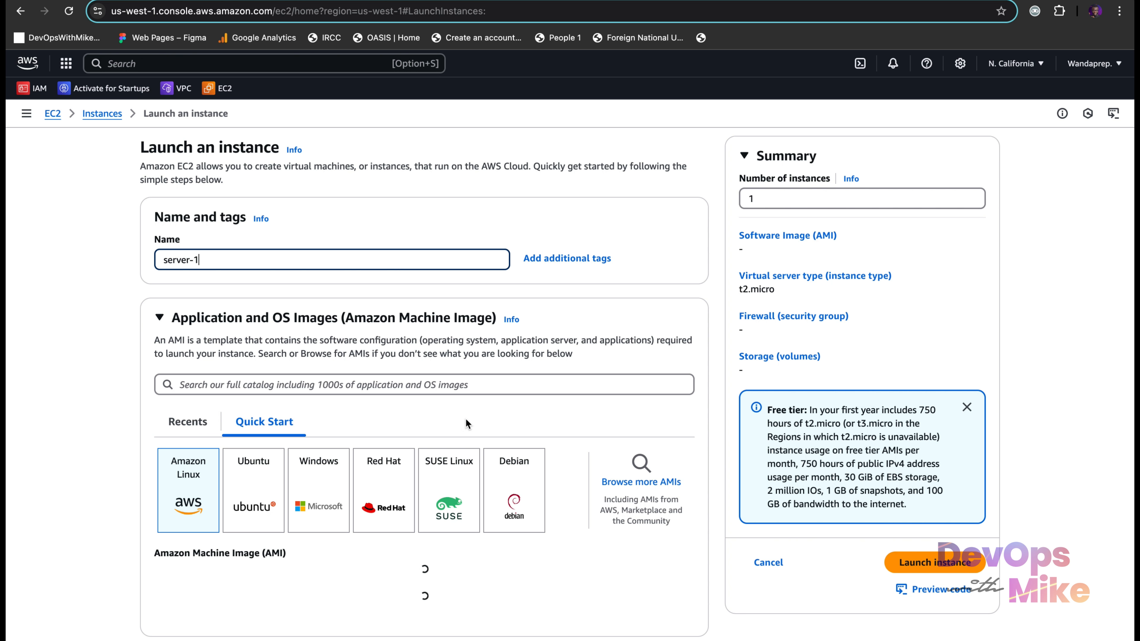
Keep the Amazon Linux 2023 AMI and t2.micro instance type, and select the devopswithmike-kp key pair for login
{"action": "scroll", "coordinate": [465, 419], "scroll_direction": "down", "scroll_amount": 2}
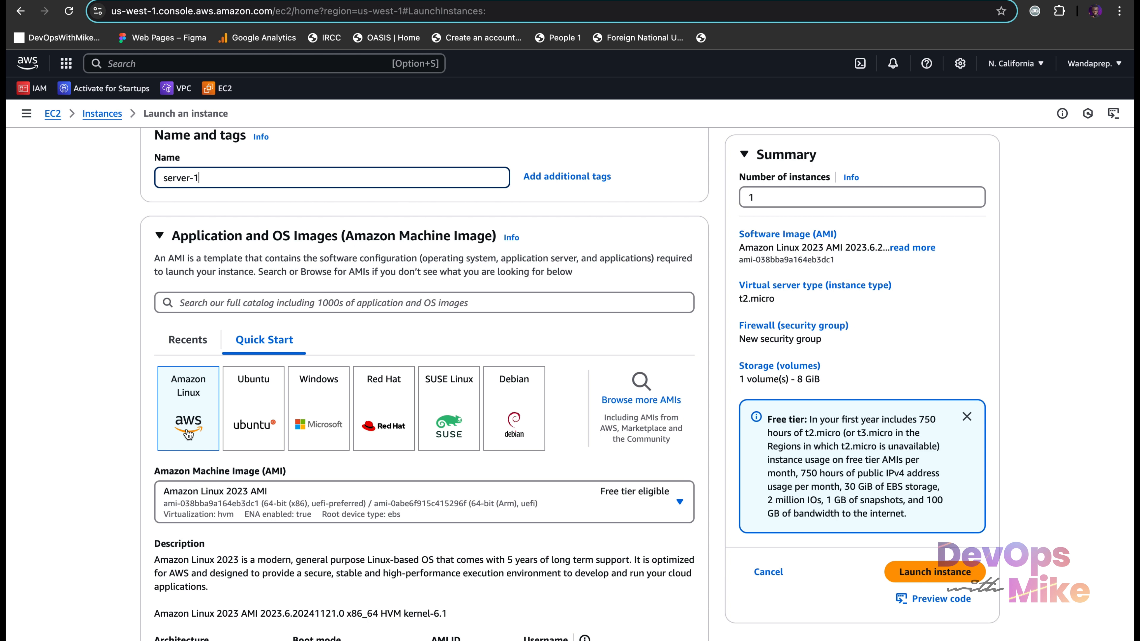
{"action": "scroll", "coordinate": [188, 433], "scroll_direction": "down", "scroll_amount": 3}
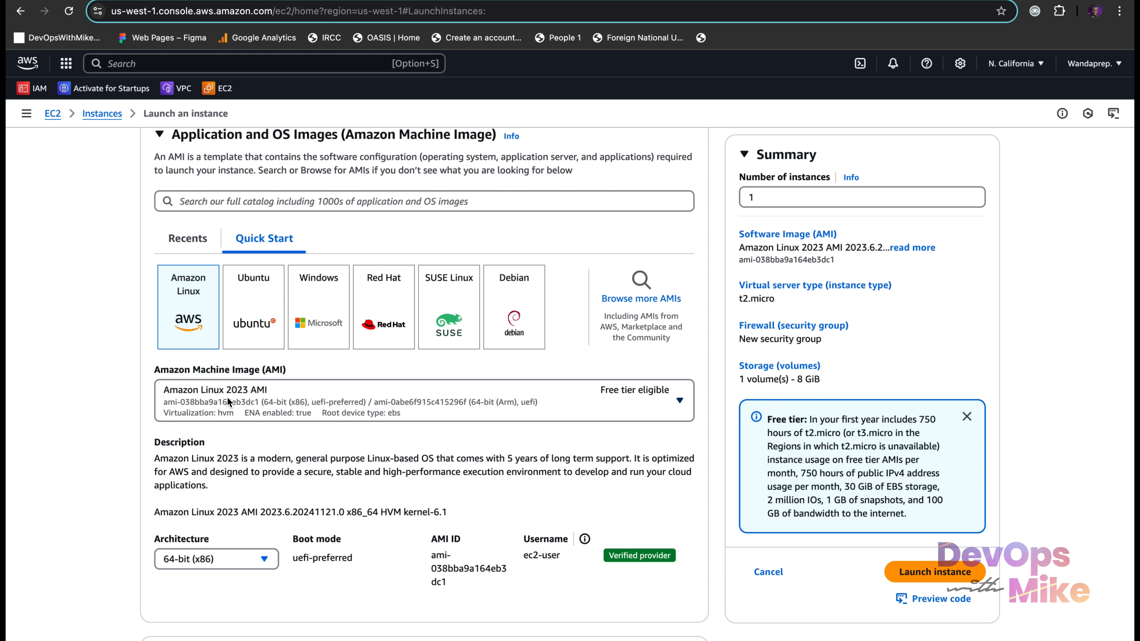
{"action": "scroll", "coordinate": [258, 395], "scroll_direction": "up", "scroll_amount": 4}
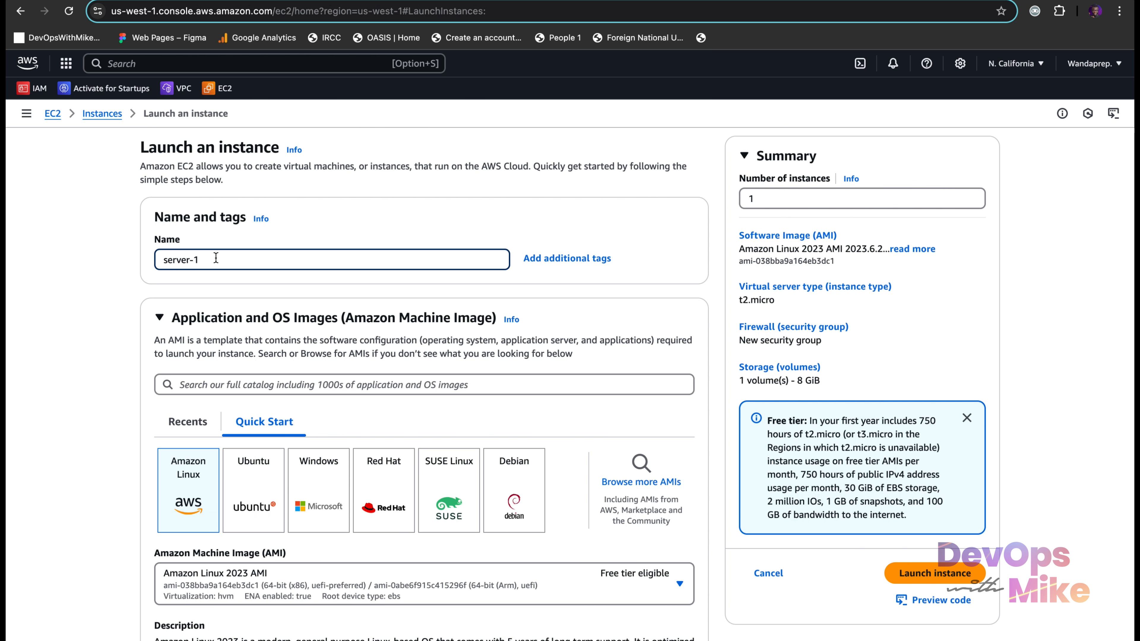
{"action": "left_click_drag", "start_coordinate": [206, 260], "coordinate": [131, 253]}
{"action": "scroll", "coordinate": [191, 396], "scroll_direction": "down", "scroll_amount": 5}
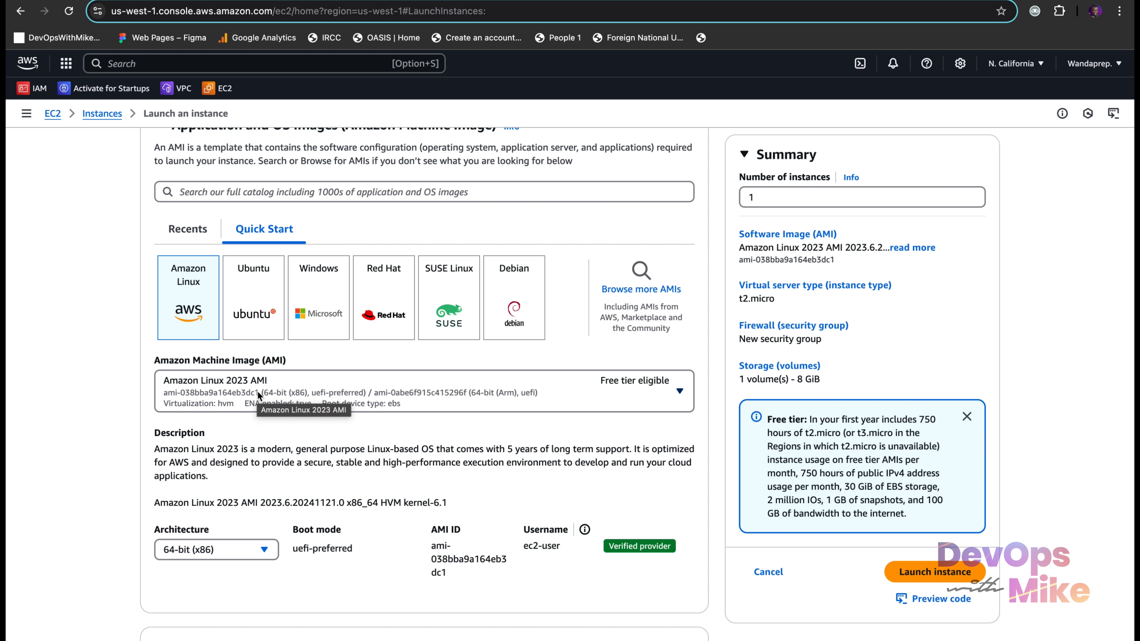
{"action": "scroll", "coordinate": [257, 391], "scroll_direction": "down", "scroll_amount": 5}
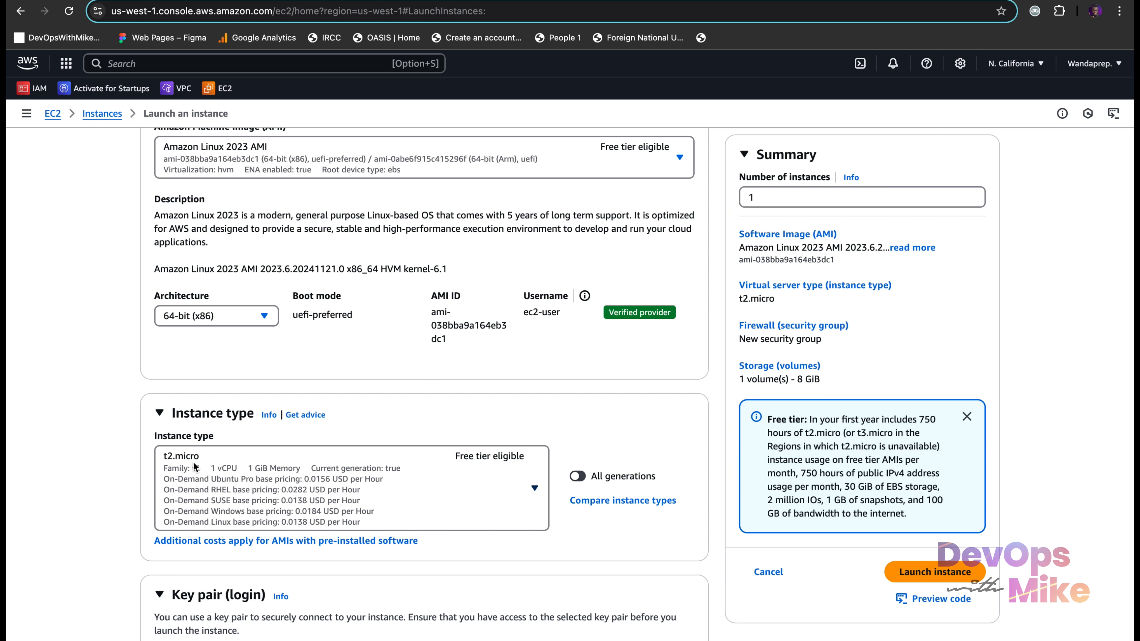
{"action": "scroll", "coordinate": [193, 462], "scroll_direction": "down", "scroll_amount": 5}
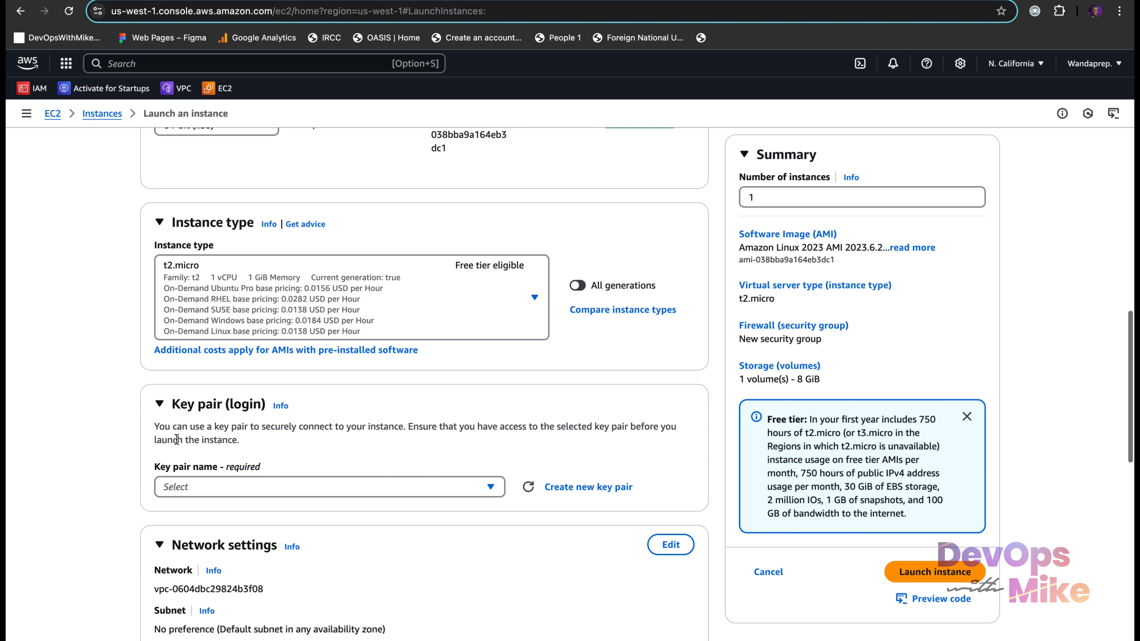
{"action": "left_click", "coordinate": [230, 488]}
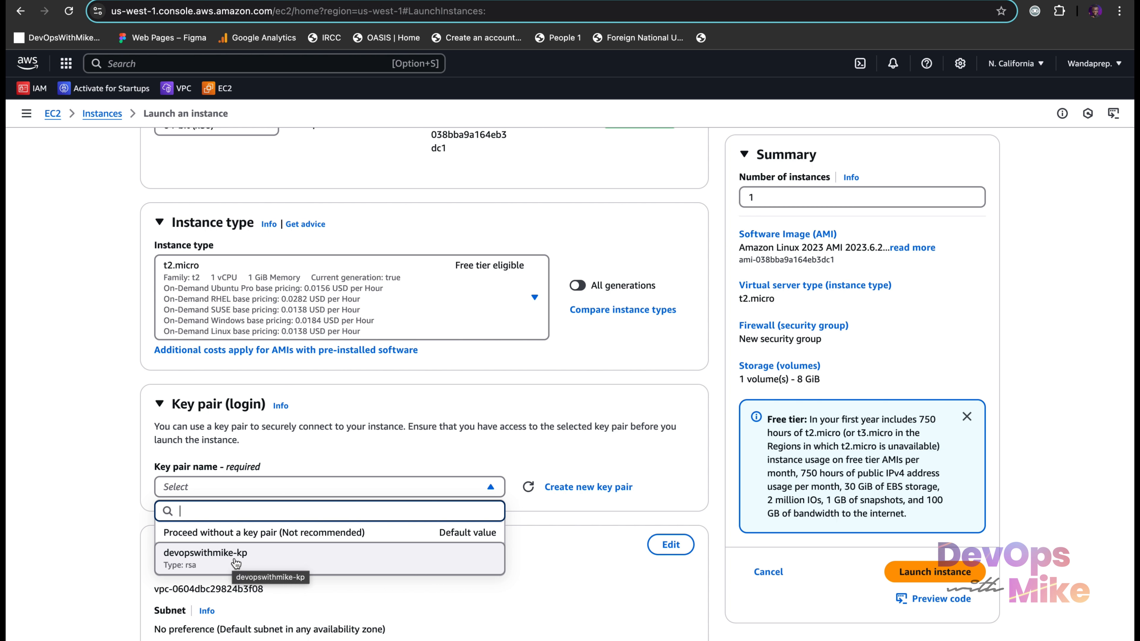
{"action": "left_click", "coordinate": [236, 562]}
Edit the network settings to use the devopswithmike-prod-vpc VPC and enable auto-assignment of a public IP
{"action": "scroll", "coordinate": [235, 558], "scroll_direction": "down", "scroll_amount": 2}
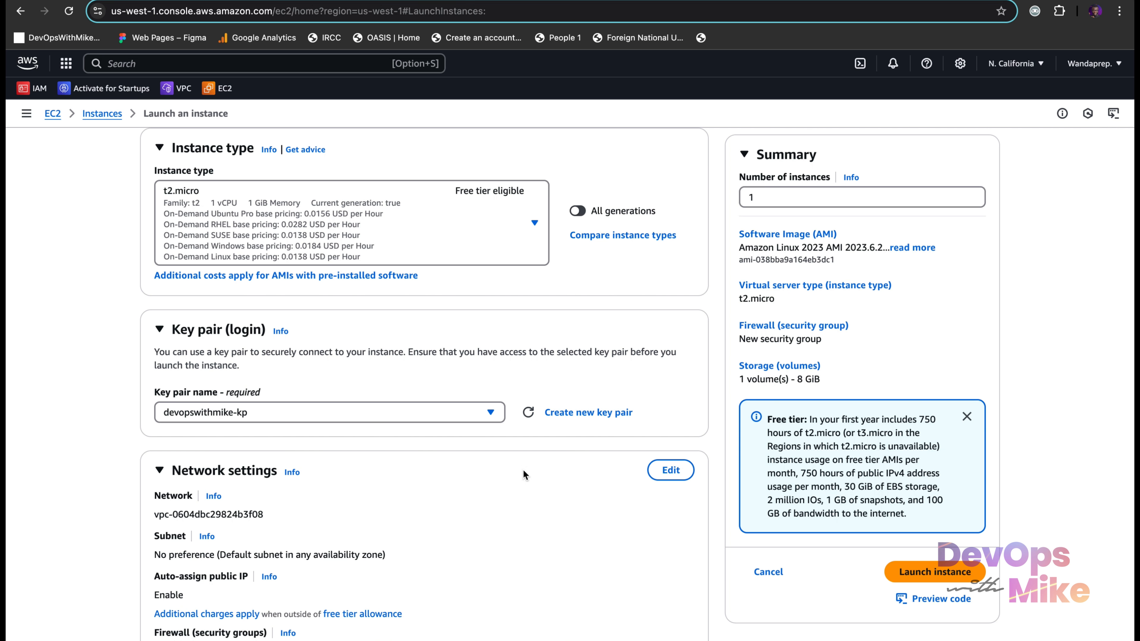
{"action": "left_click", "coordinate": [664, 471]}
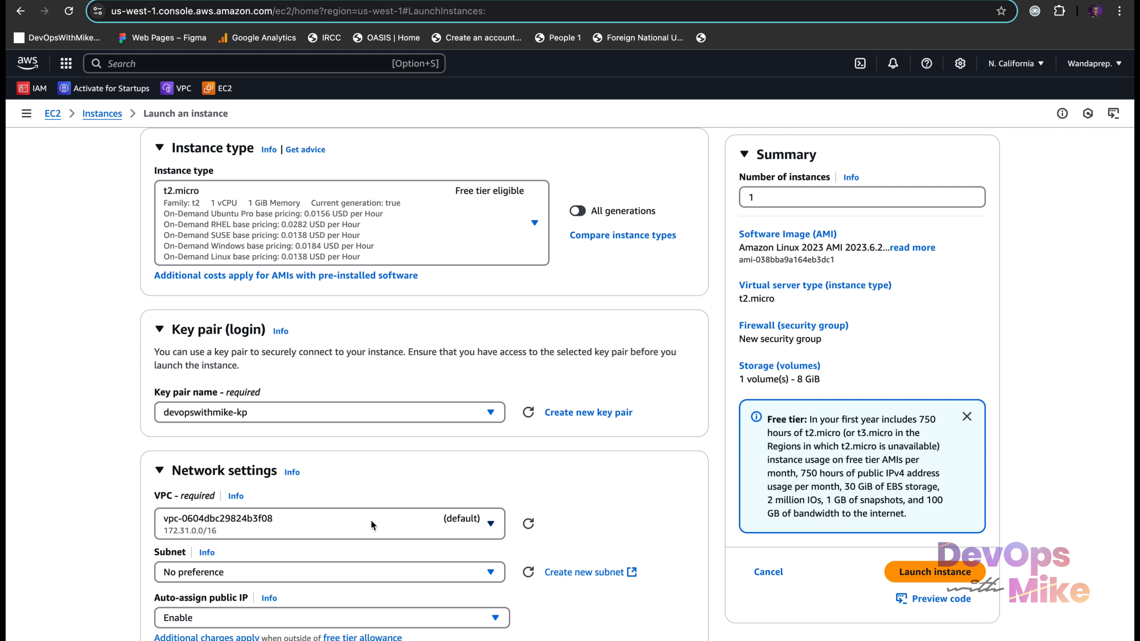
{"action": "left_click", "coordinate": [386, 519]}
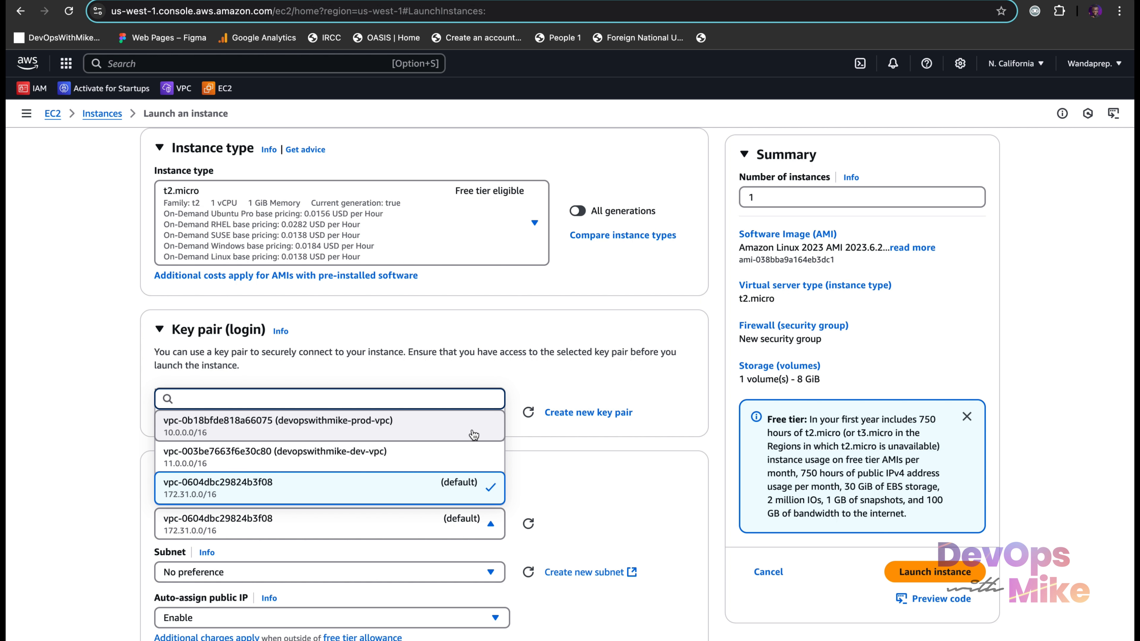
{"action": "left_click", "coordinate": [428, 429]}
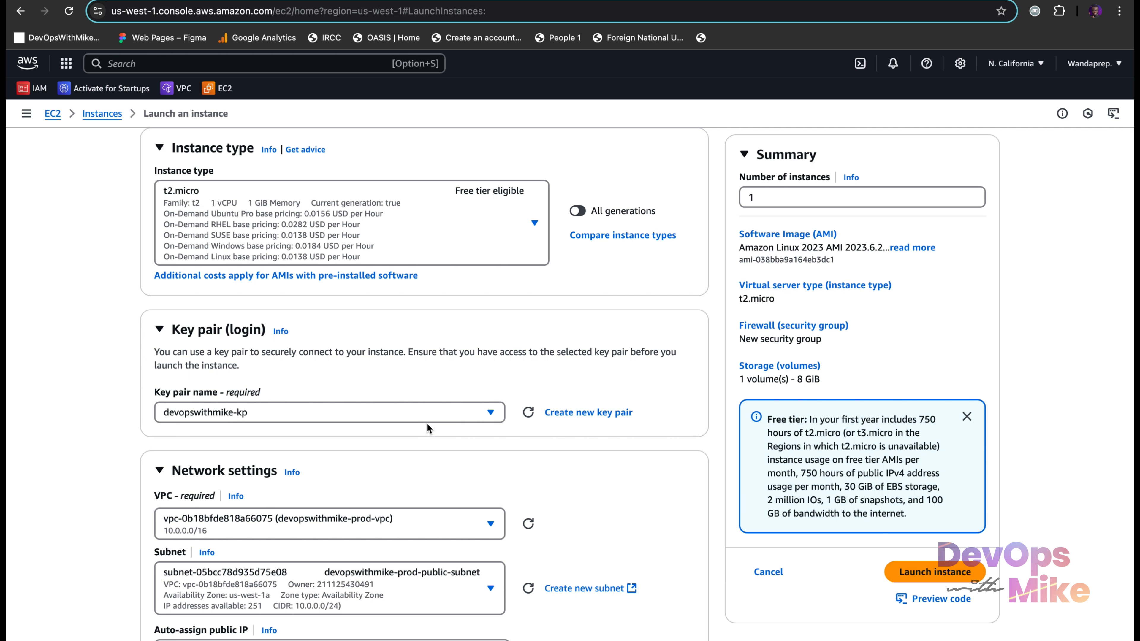
{"action": "scroll", "coordinate": [428, 429], "scroll_direction": "down", "scroll_amount": 3}
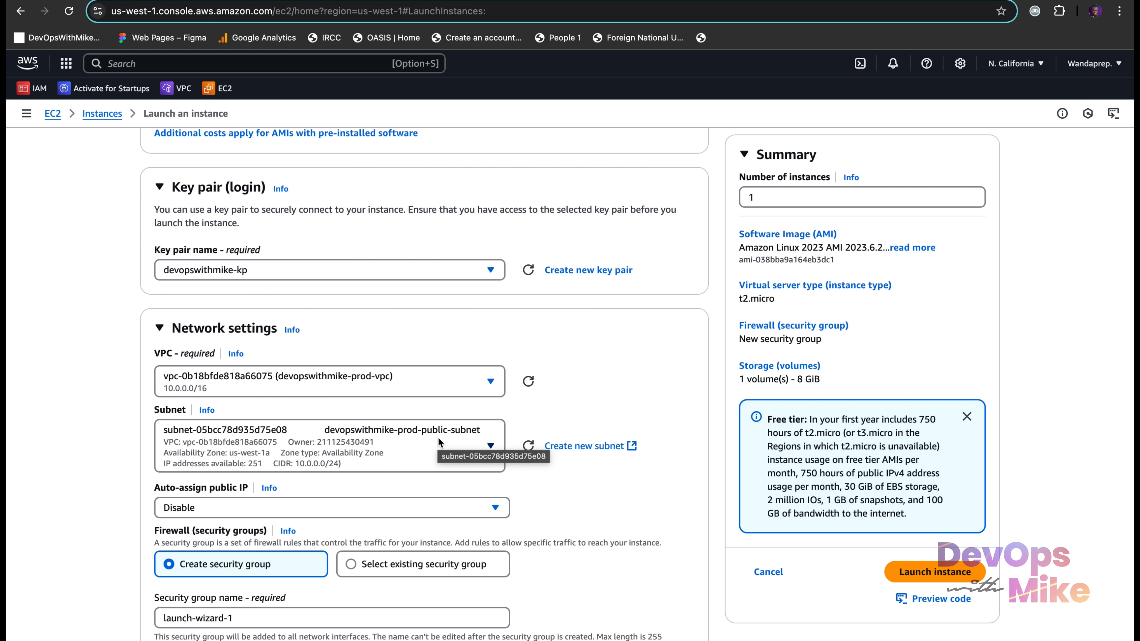
{"action": "scroll", "coordinate": [288, 307], "scroll_direction": "down", "scroll_amount": 5}
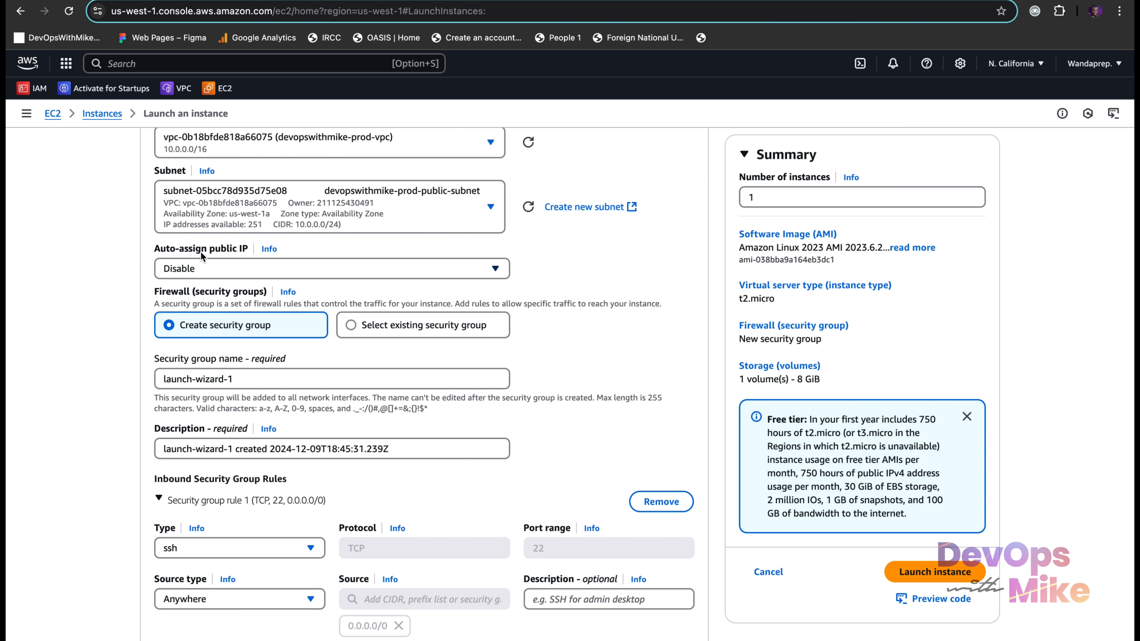
{"action": "left_click", "coordinate": [242, 267]}
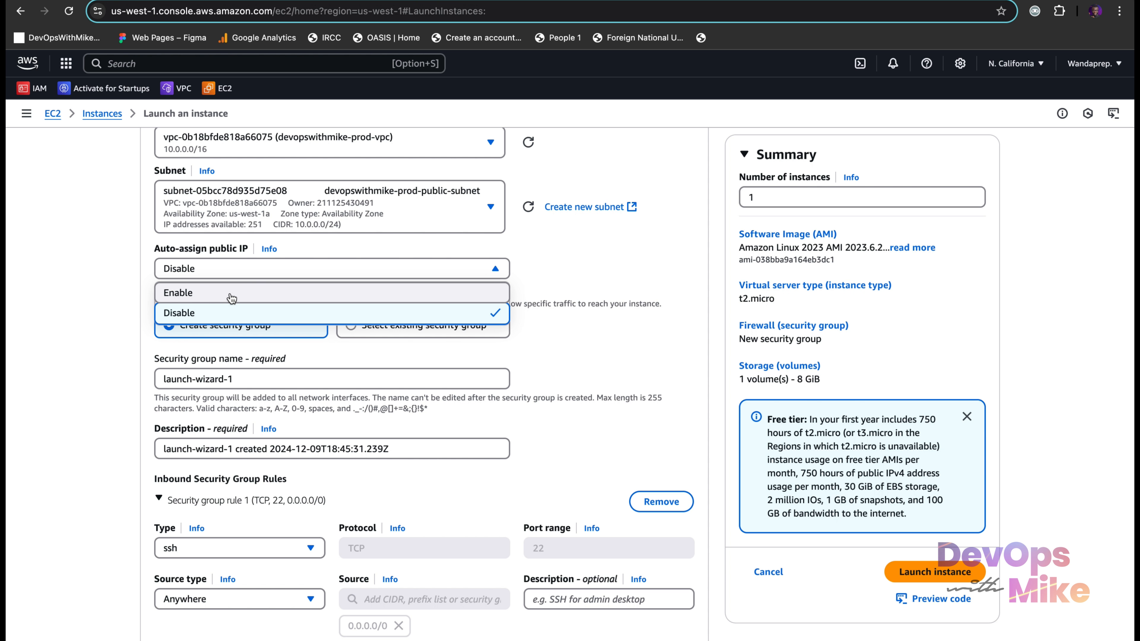
{"action": "left_click", "coordinate": [231, 291]}
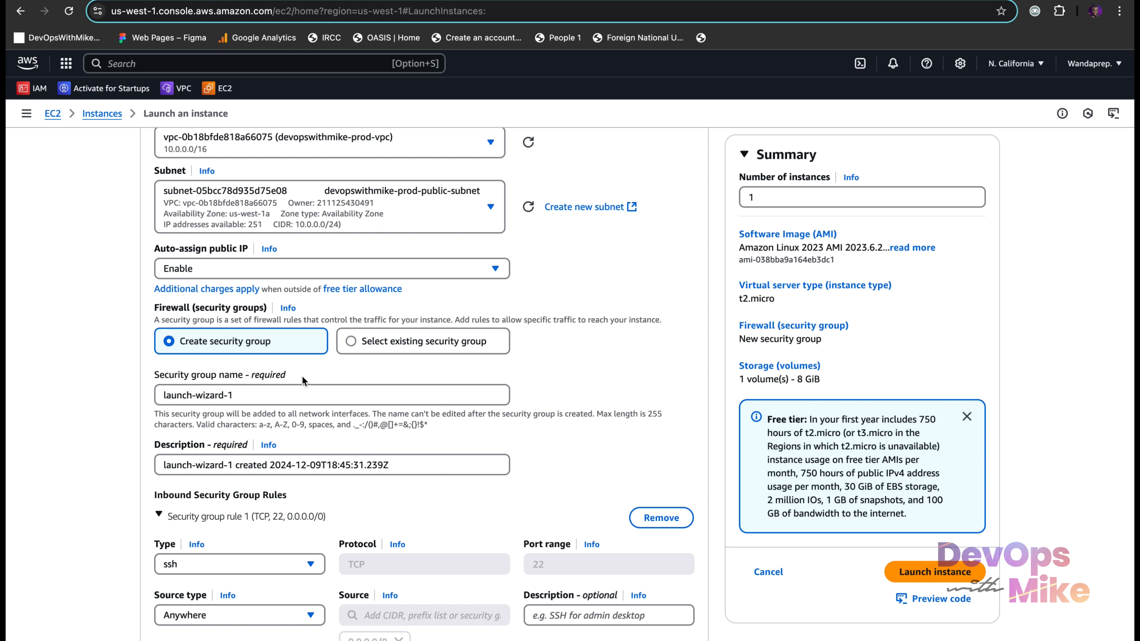
Name the new security group ecommerce-sg and replace launch-wizard-1 with ecommerce-sg in its description
{"action": "left_click_drag", "start_coordinate": [266, 393], "coordinate": [115, 401]}
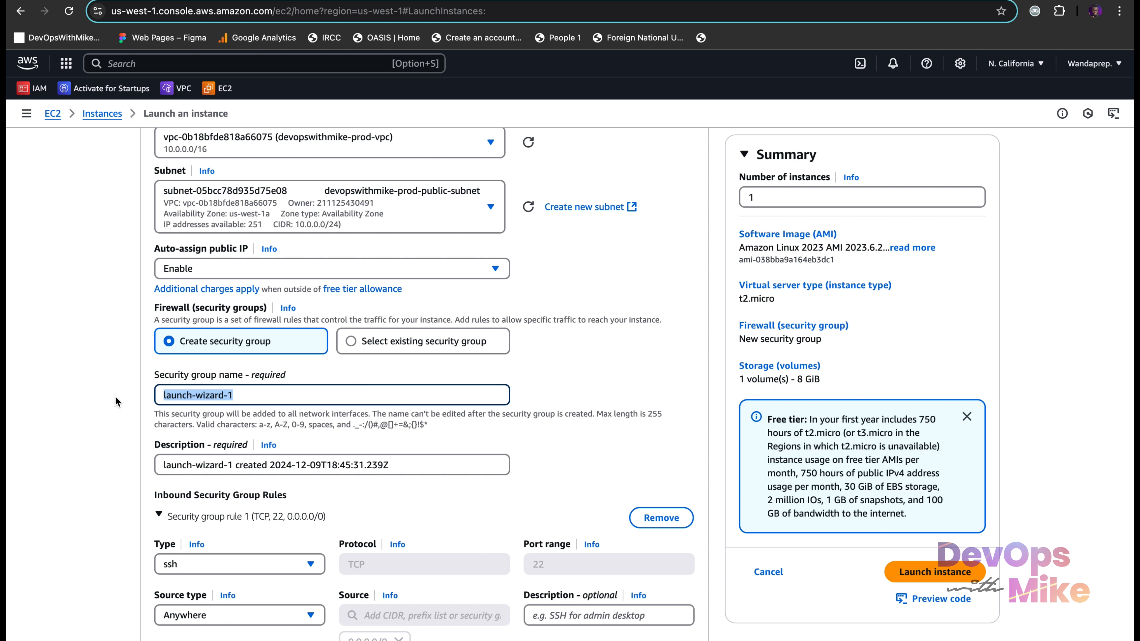
{"action": "type", "text": "ecommerce-s"}
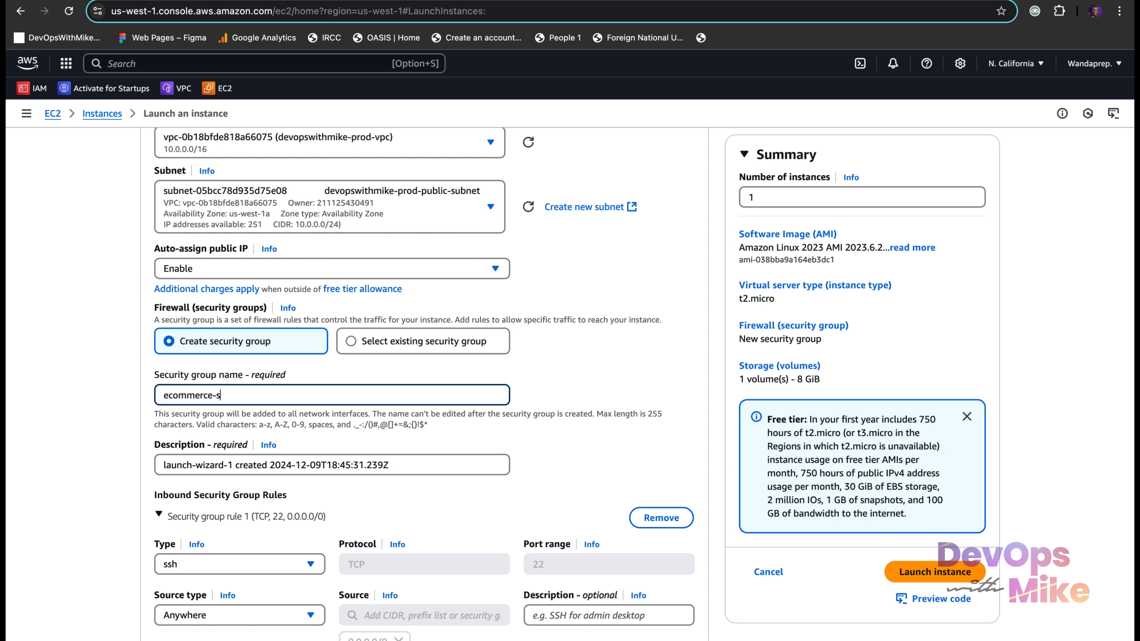
{"action": "type", "text": "g"}
{"action": "left_click_drag", "start_coordinate": [230, 395], "coordinate": [115, 387]}
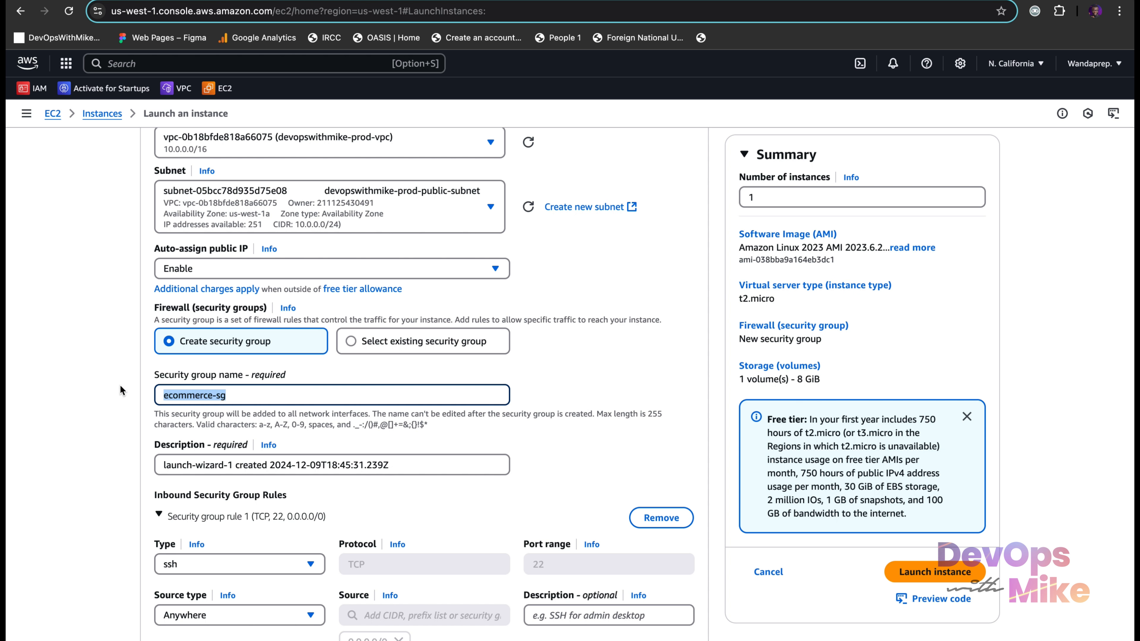
{"action": "right_click", "coordinate": [179, 393]}
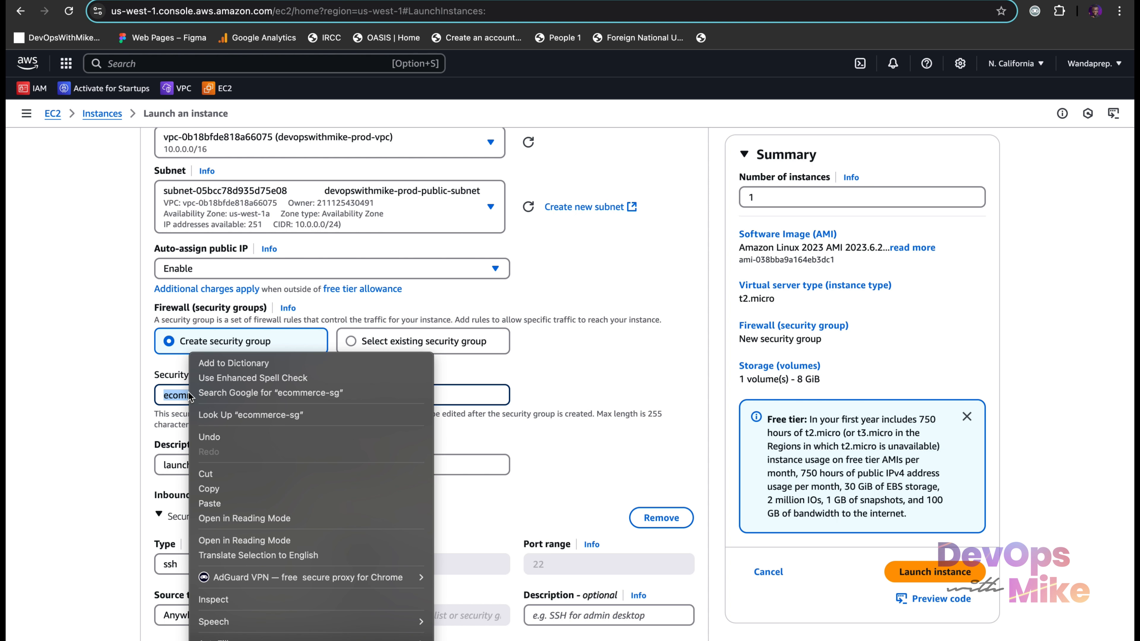
{"action": "left_click", "coordinate": [230, 488]}
{"action": "left_click_drag", "start_coordinate": [233, 466], "coordinate": [117, 464]}
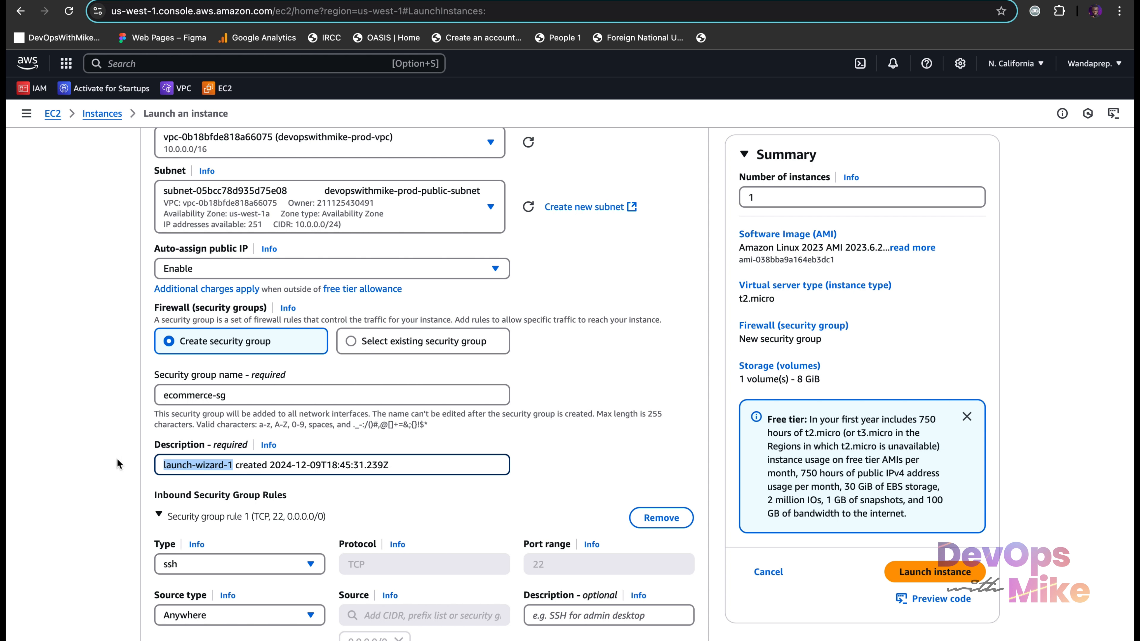
{"action": "key", "text": "super+v"}
Add a second inbound security group rule and set its type to HTTP
{"action": "scroll", "coordinate": [259, 599], "scroll_direction": "down", "scroll_amount": 3}
{"action": "left_click", "coordinate": [260, 621]}
{"action": "scroll", "coordinate": [260, 584], "scroll_direction": "down", "scroll_amount": 2}
{"action": "left_click", "coordinate": [260, 525]}
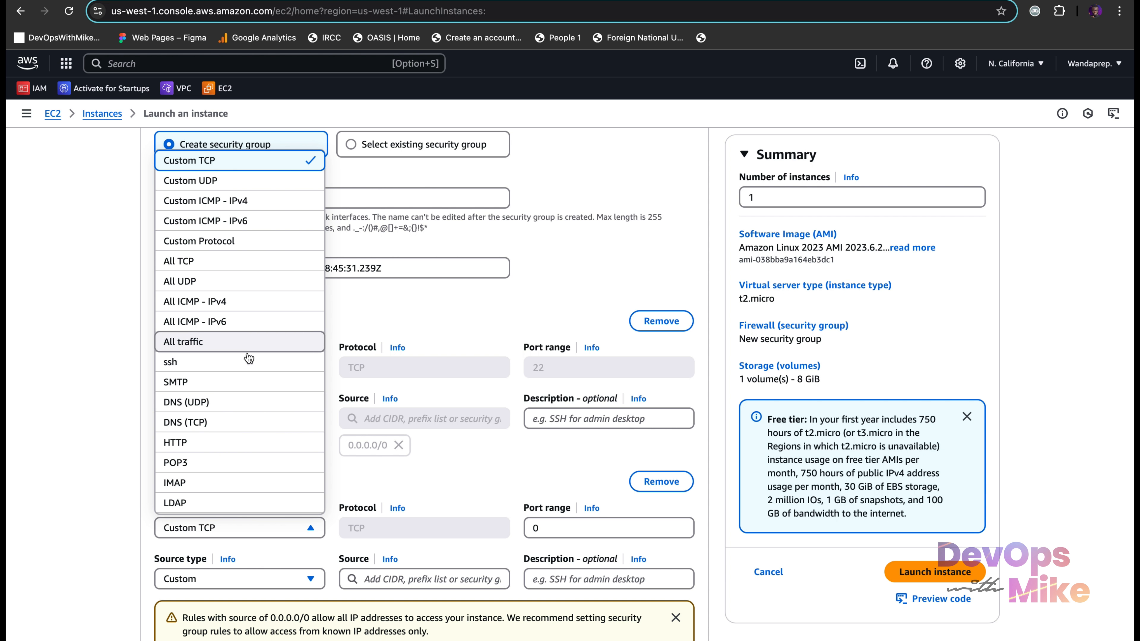
{"action": "left_click", "coordinate": [231, 444]}
{"action": "scroll", "coordinate": [383, 530], "scroll_direction": "down", "scroll_amount": 1}
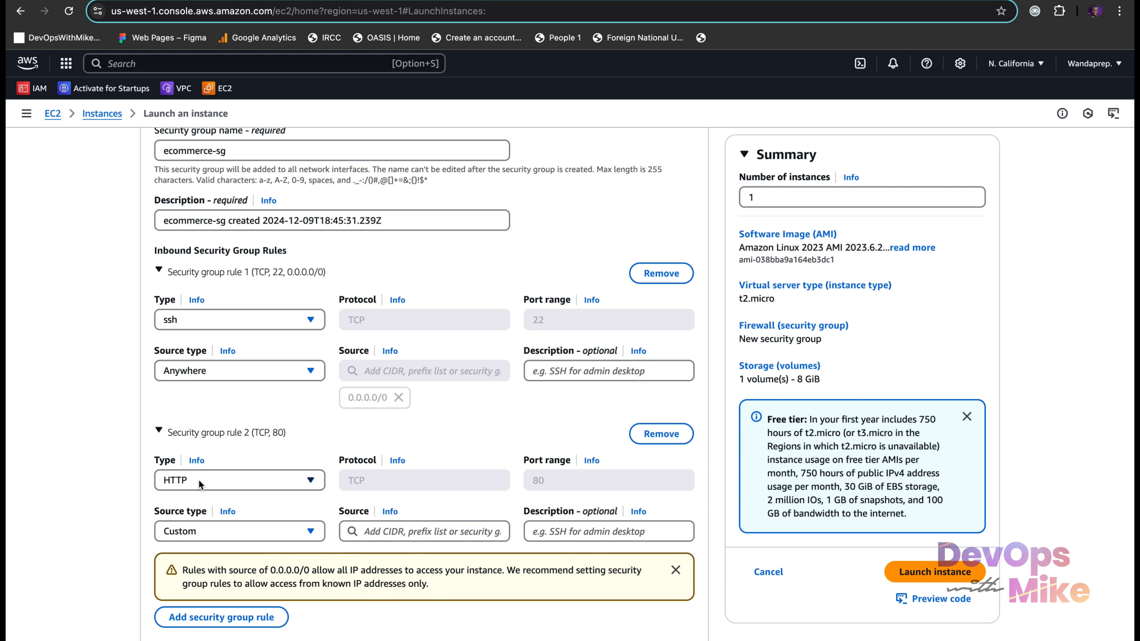
Expand the instance's advanced details and activate the empty user data field
{"action": "scroll", "coordinate": [199, 479], "scroll_direction": "down", "scroll_amount": 1}
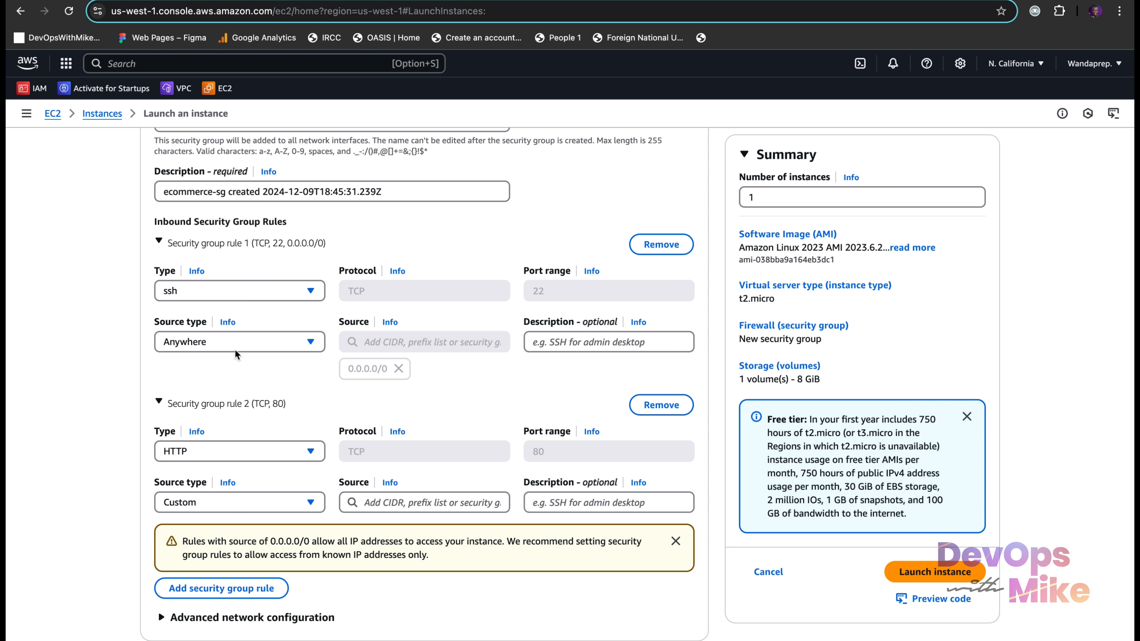
{"action": "scroll", "coordinate": [254, 486], "scroll_direction": "down", "scroll_amount": 10}
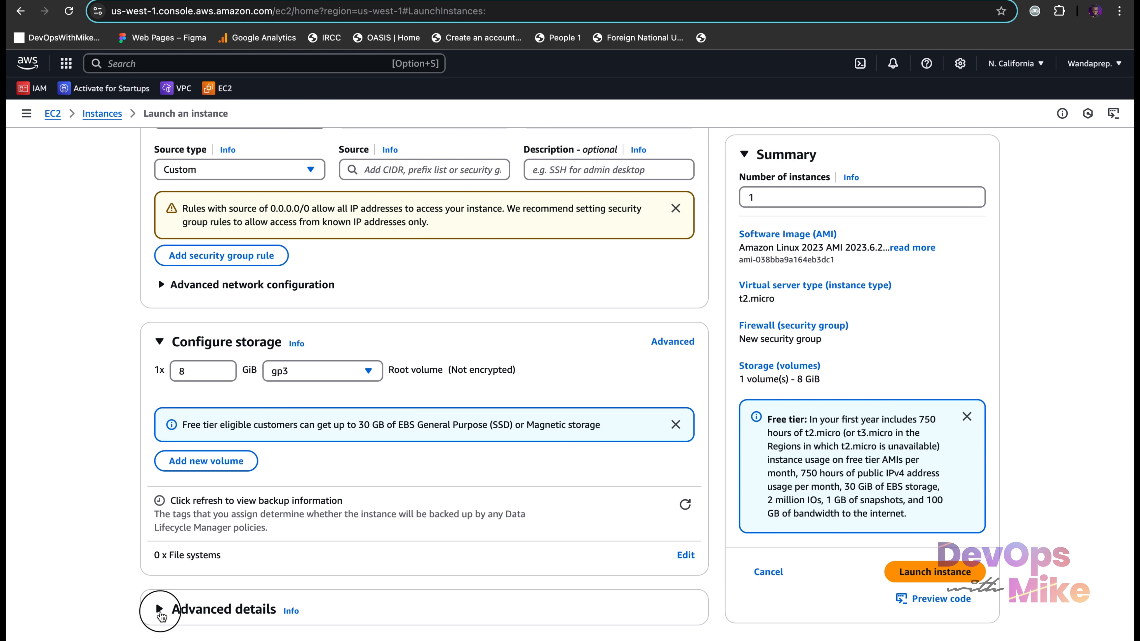
{"action": "left_click", "coordinate": [159, 610]}
{"action": "scroll", "coordinate": [160, 613], "scroll_direction": "down", "scroll_amount": 12}
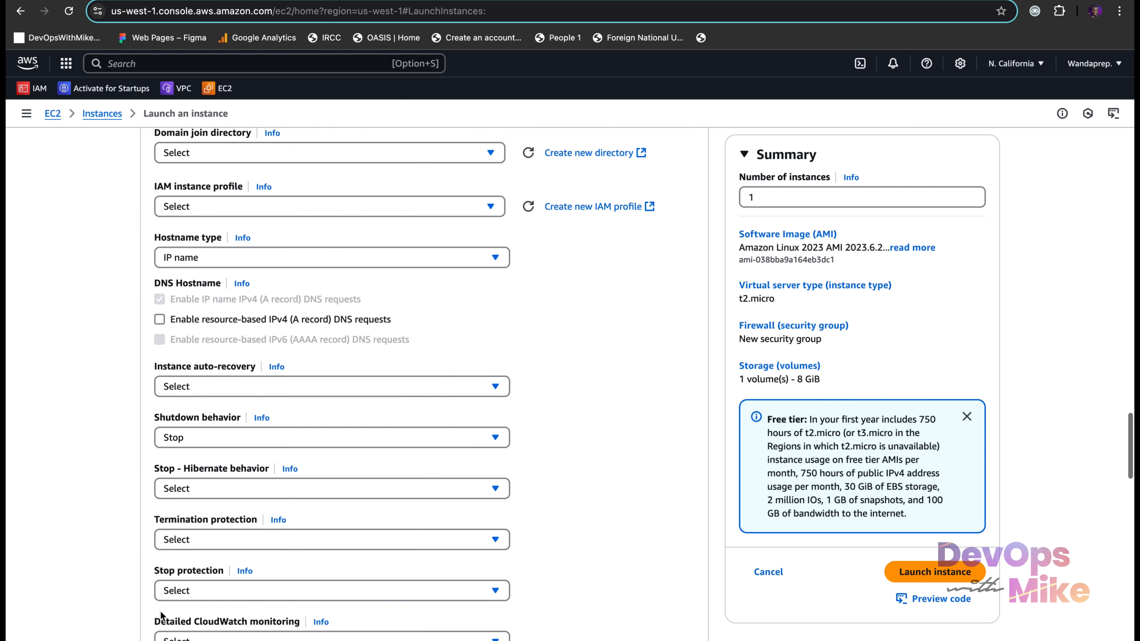
{"action": "scroll", "coordinate": [161, 616], "scroll_direction": "down", "scroll_amount": 20}
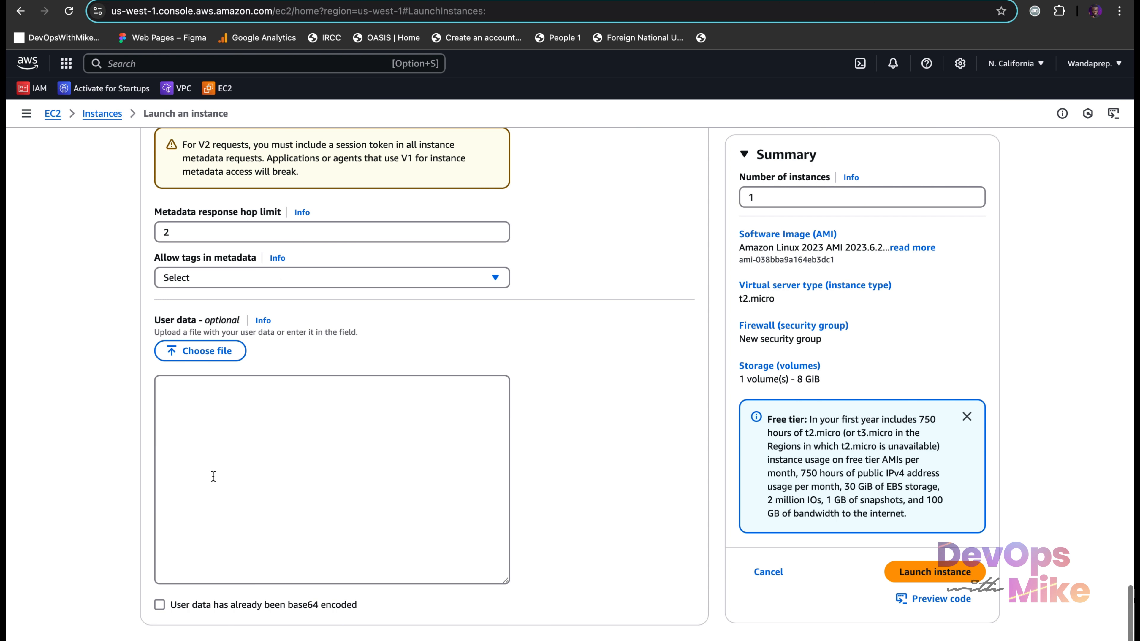
{"action": "left_click", "coordinate": [213, 477]}
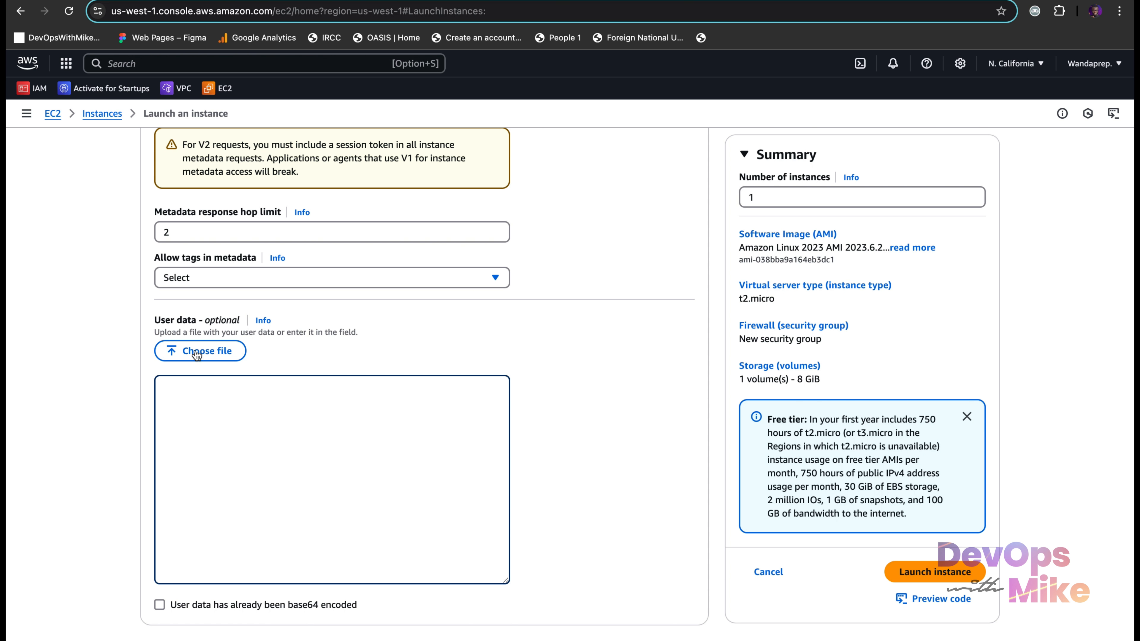
Switch to the Devopswithmike-ecommerce-site repository on GitHub, open userdata1.sh and copy its raw contents
{"action": "key", "text": "ctrl+Tab"}
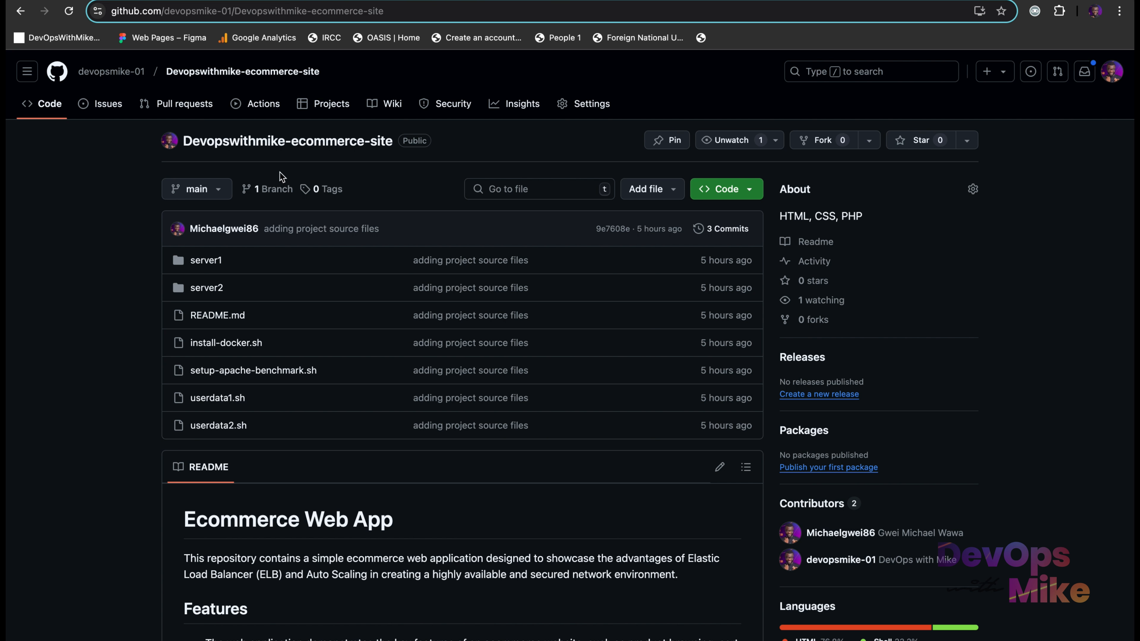
{"action": "left_click", "coordinate": [219, 402]}
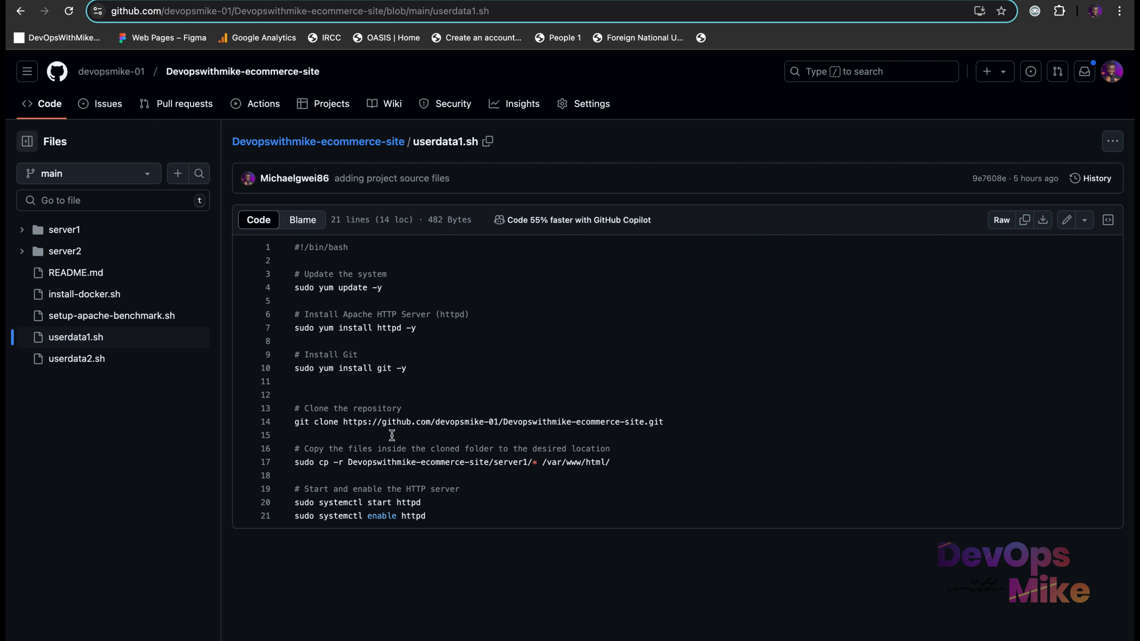
{"action": "left_click", "coordinate": [1025, 220]}
{"action": "left_click", "coordinate": [1024, 222]}
Return to the EC2 launch page and paste the copied userdata1.sh script into the user data field
{"action": "left_click", "coordinate": [182, 4]}
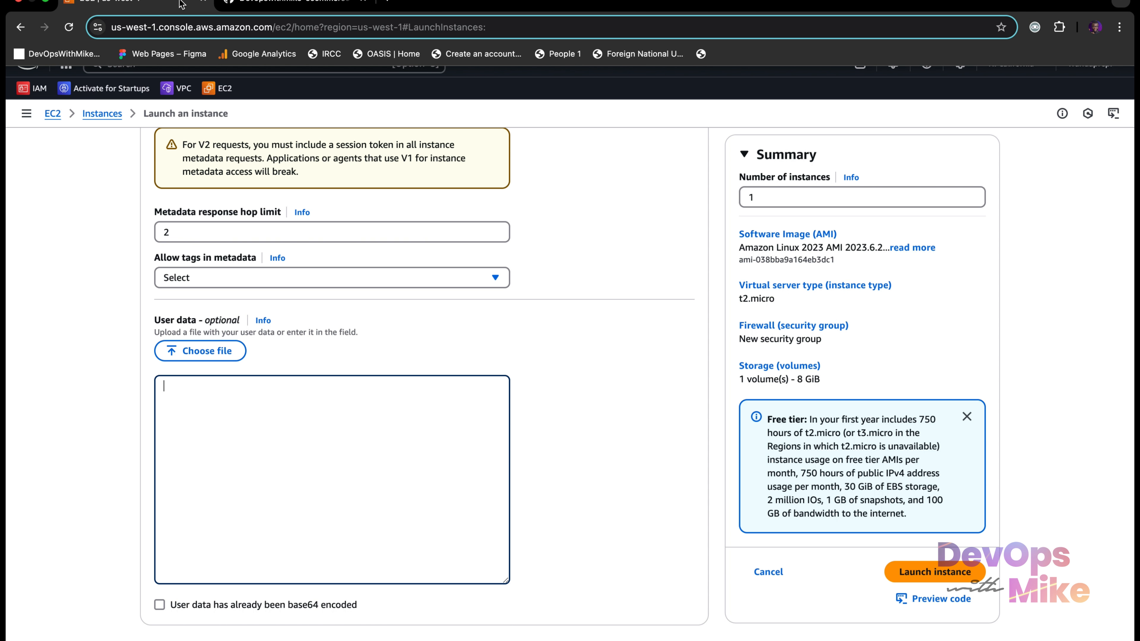
{"action": "right_click", "coordinate": [208, 404]}
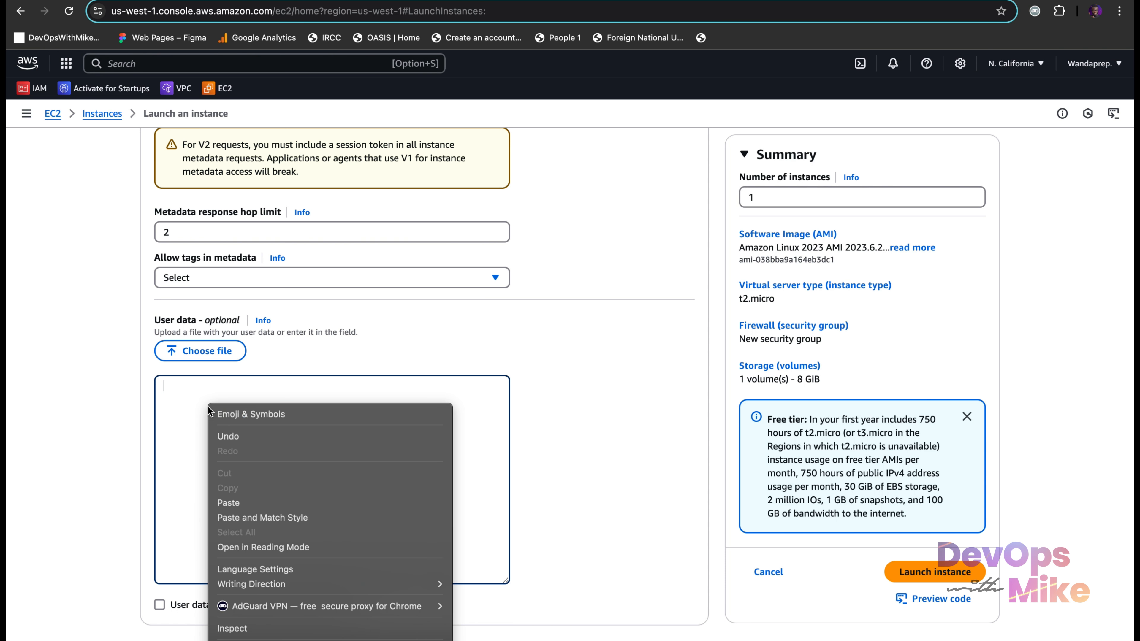
{"action": "left_click", "coordinate": [265, 502]}
{"action": "scroll", "coordinate": [265, 499], "scroll_direction": "up", "scroll_amount": 5}
{"action": "scroll", "coordinate": [266, 500], "scroll_direction": "down", "scroll_amount": 5}
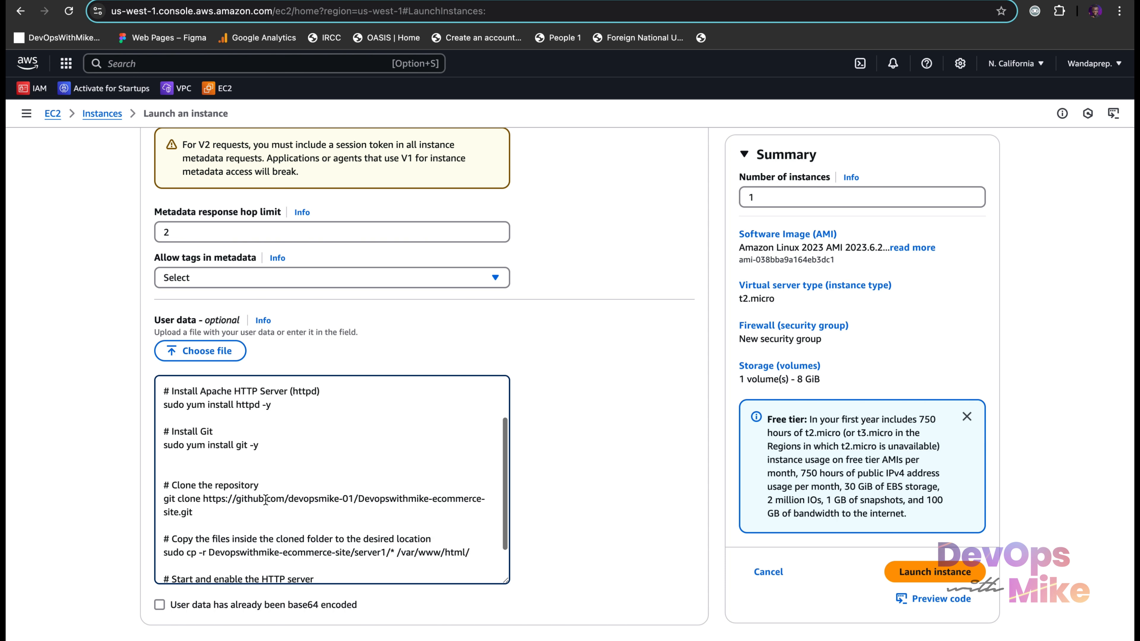
Review the instance name, AMI, instance type, key pair, network settings and inbound security group rules before launching
{"action": "scroll", "coordinate": [551, 316], "scroll_direction": "up", "scroll_amount": 20}
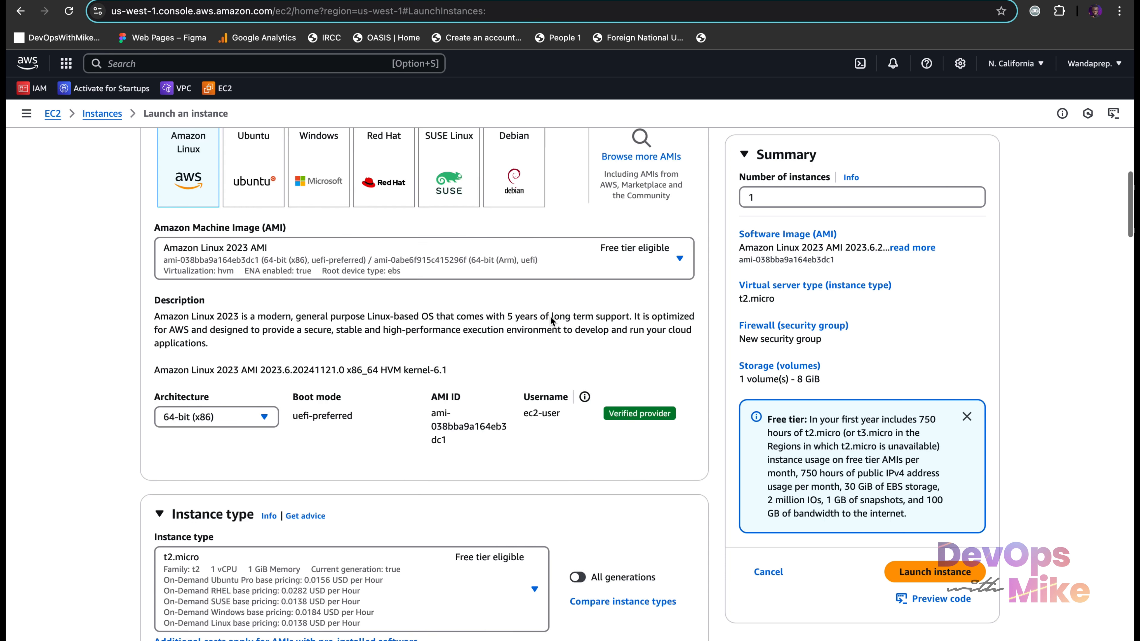
{"action": "left_click_drag", "start_coordinate": [200, 260], "coordinate": [145, 248]}
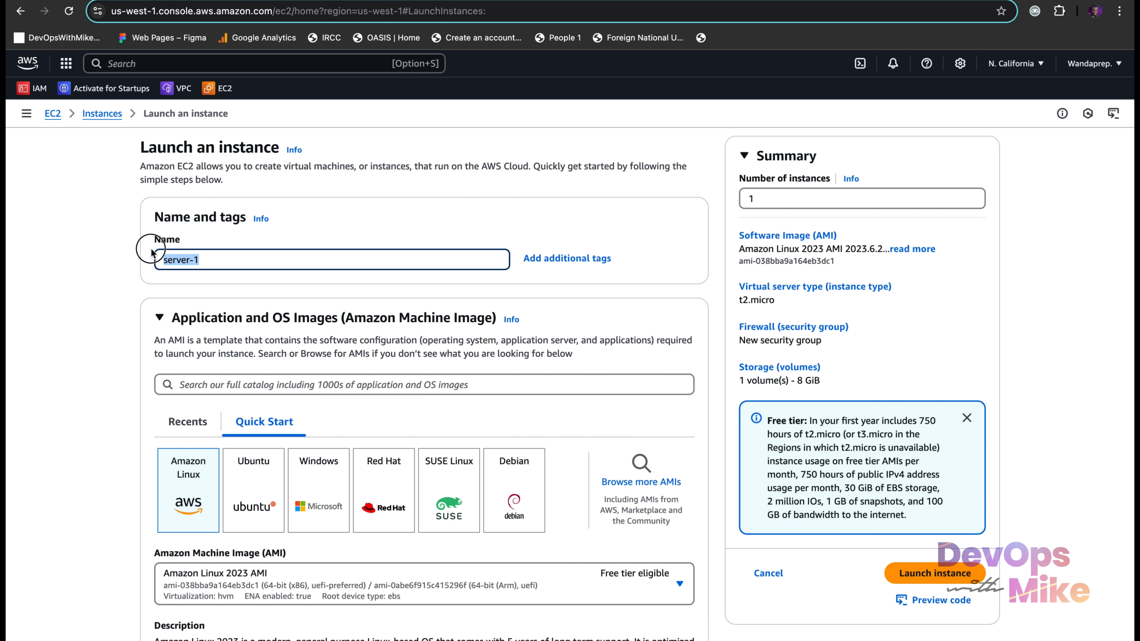
{"action": "scroll", "coordinate": [278, 462], "scroll_direction": "down", "scroll_amount": 4}
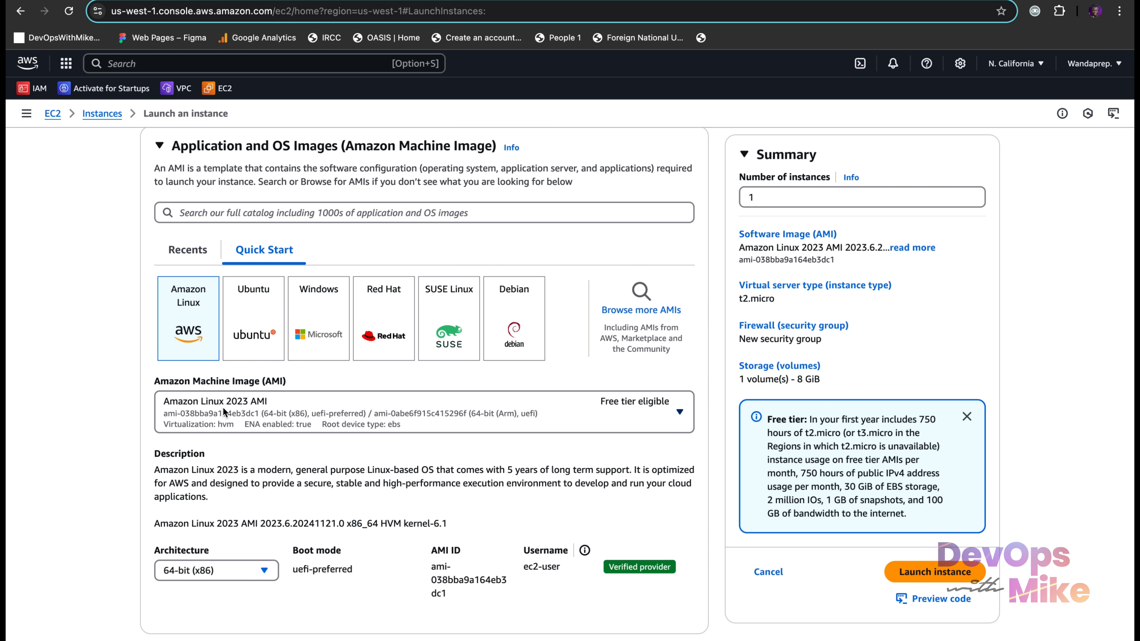
{"action": "scroll", "coordinate": [254, 403], "scroll_direction": "down", "scroll_amount": 2}
{"action": "scroll", "coordinate": [254, 401], "scroll_direction": "down", "scroll_amount": 8}
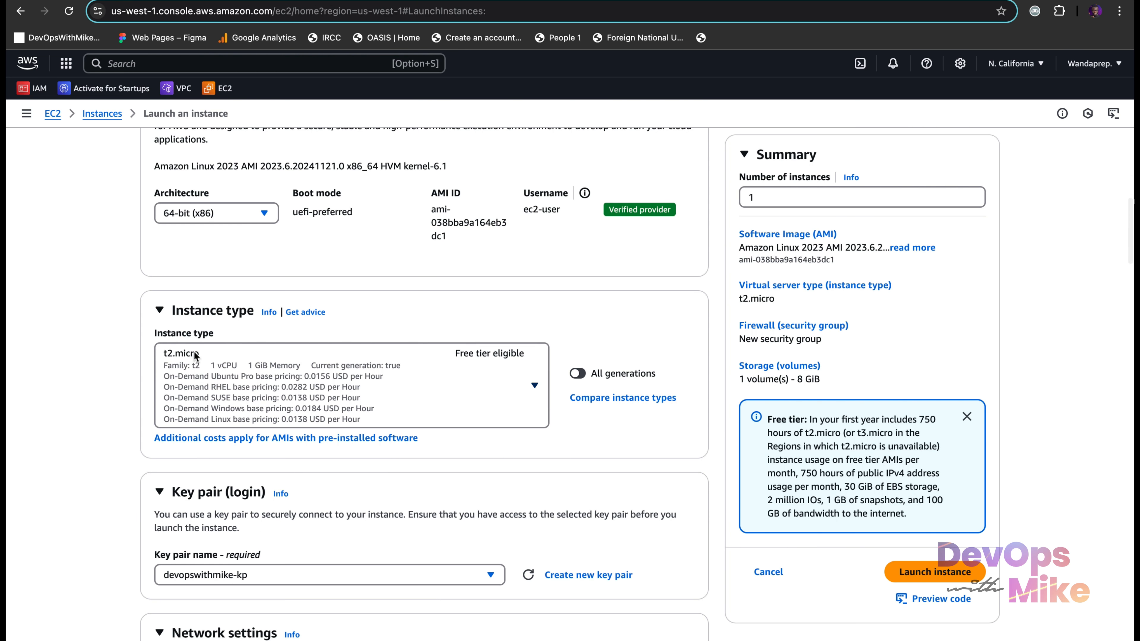
{"action": "scroll", "coordinate": [260, 467], "scroll_direction": "down", "scroll_amount": 5}
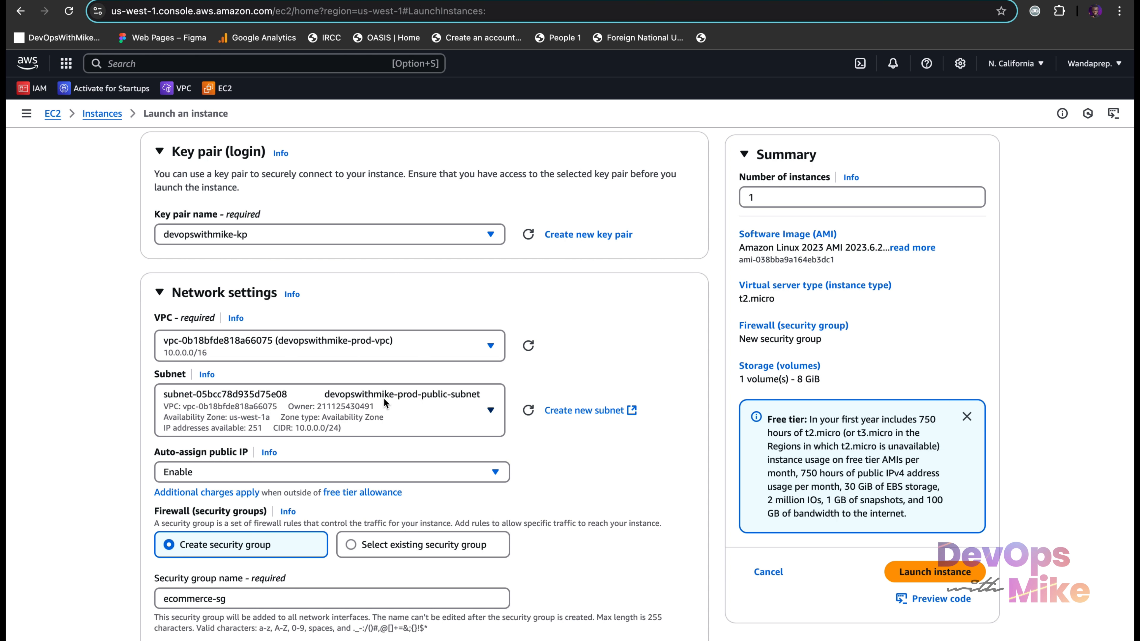
{"action": "scroll", "coordinate": [440, 404], "scroll_direction": "down", "scroll_amount": 1}
{"action": "scroll", "coordinate": [443, 403], "scroll_direction": "down", "scroll_amount": 3}
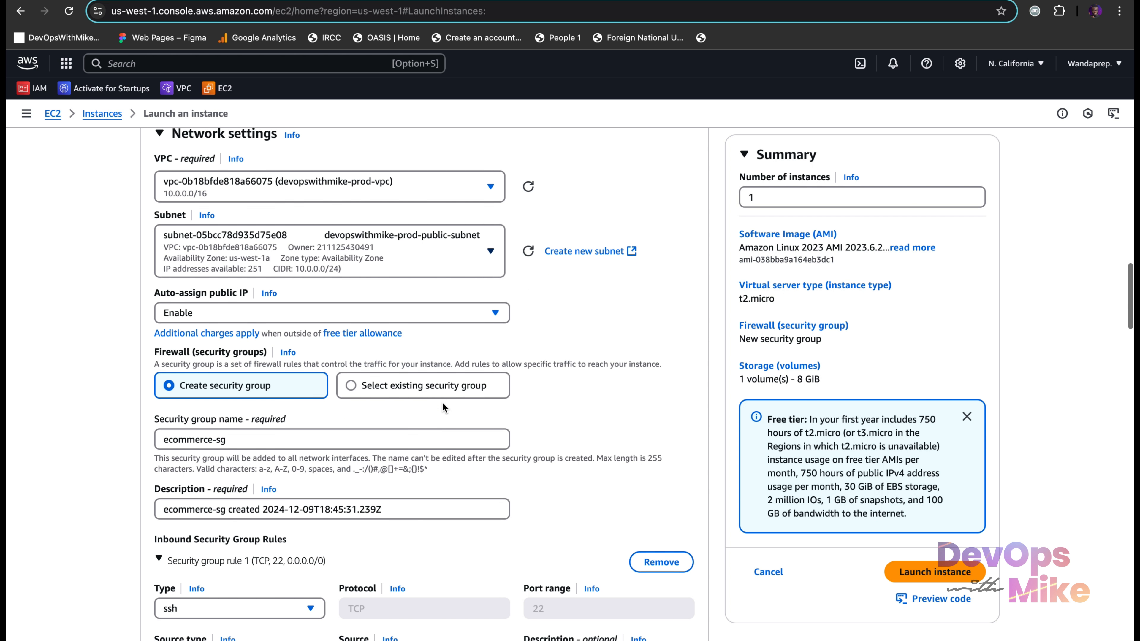
{"action": "triple_click", "coordinate": [233, 437]}
{"action": "scroll", "coordinate": [263, 359], "scroll_direction": "down", "scroll_amount": 1}
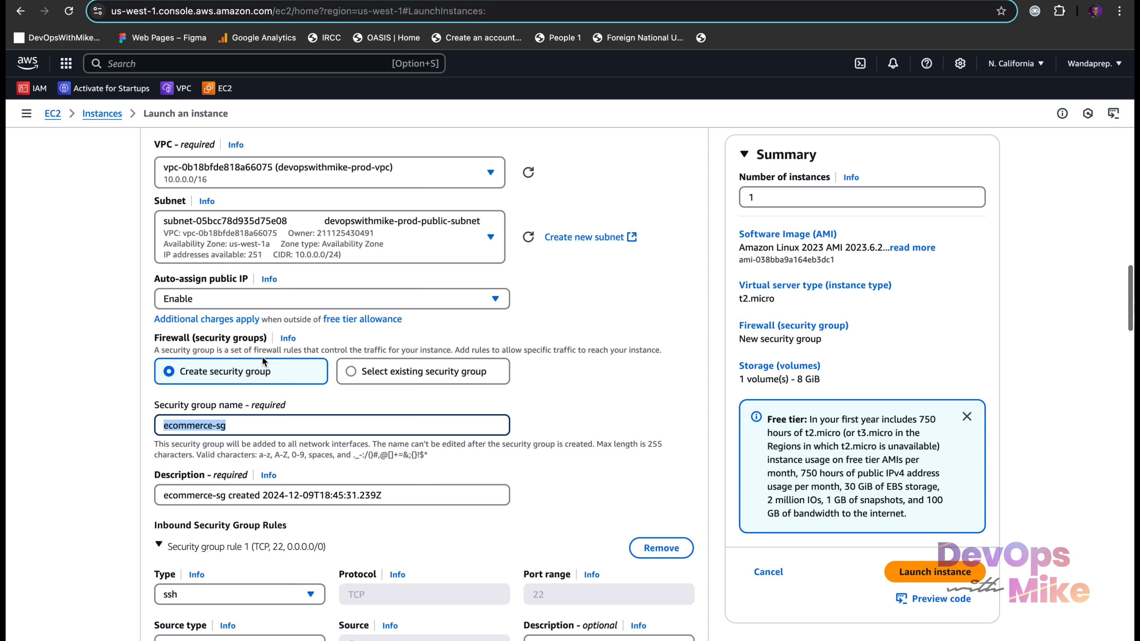
{"action": "scroll", "coordinate": [261, 357], "scroll_direction": "down", "scroll_amount": 5}
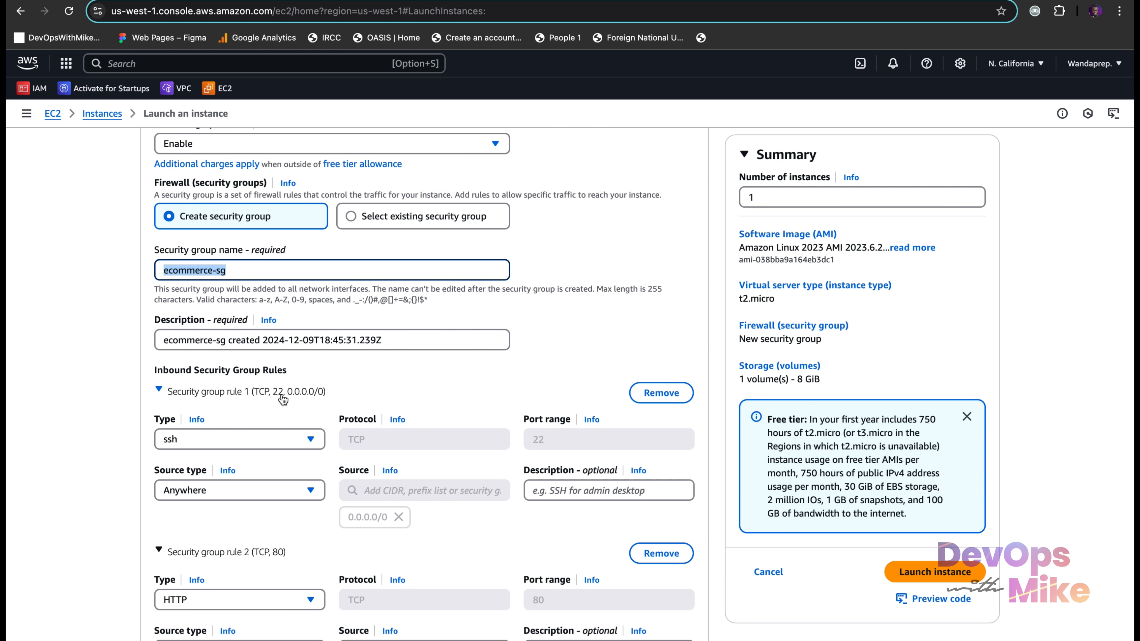
{"action": "scroll", "coordinate": [258, 476], "scroll_direction": "down", "scroll_amount": 20}
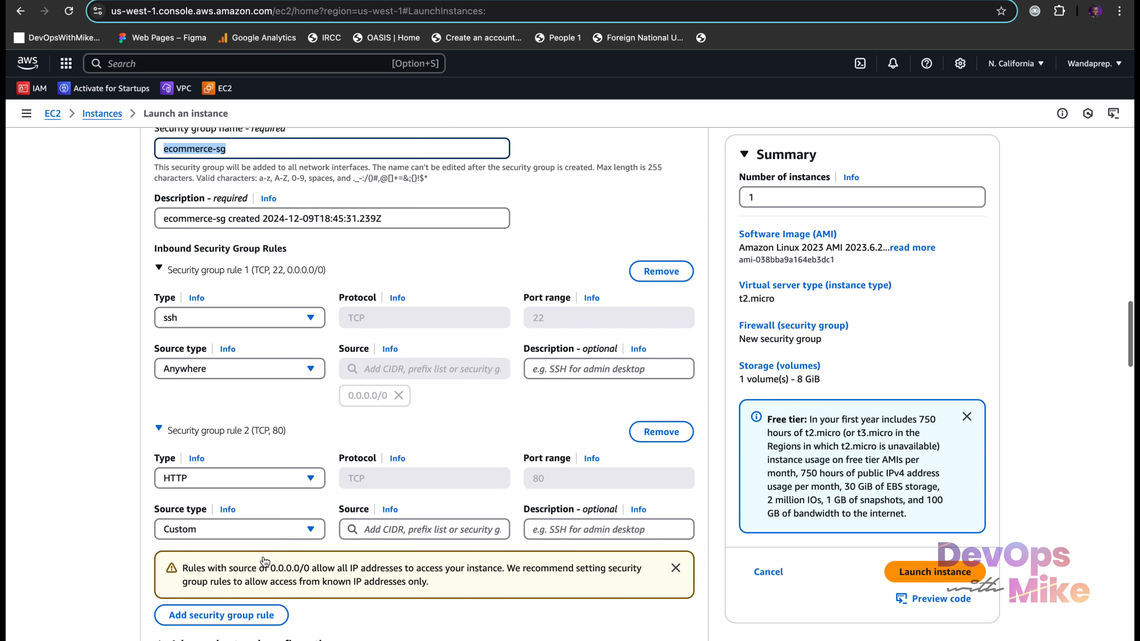
Check the pasted user data script from its first line to the commands that start and enable httpd
{"action": "left_click", "coordinate": [323, 0]}
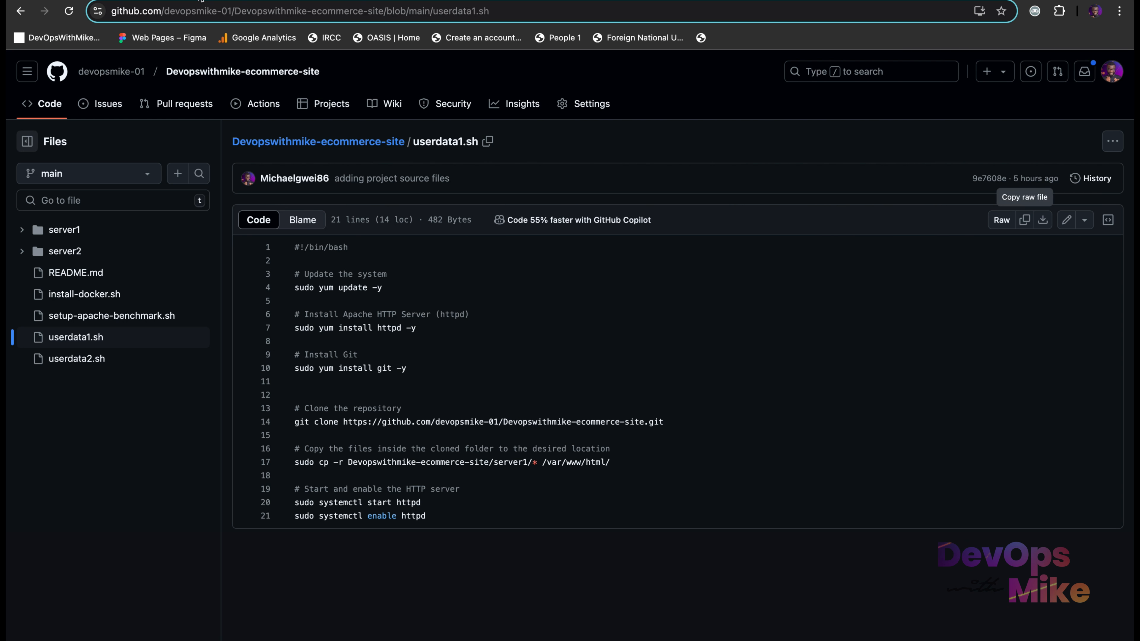
{"action": "left_click", "coordinate": [143, 1]}
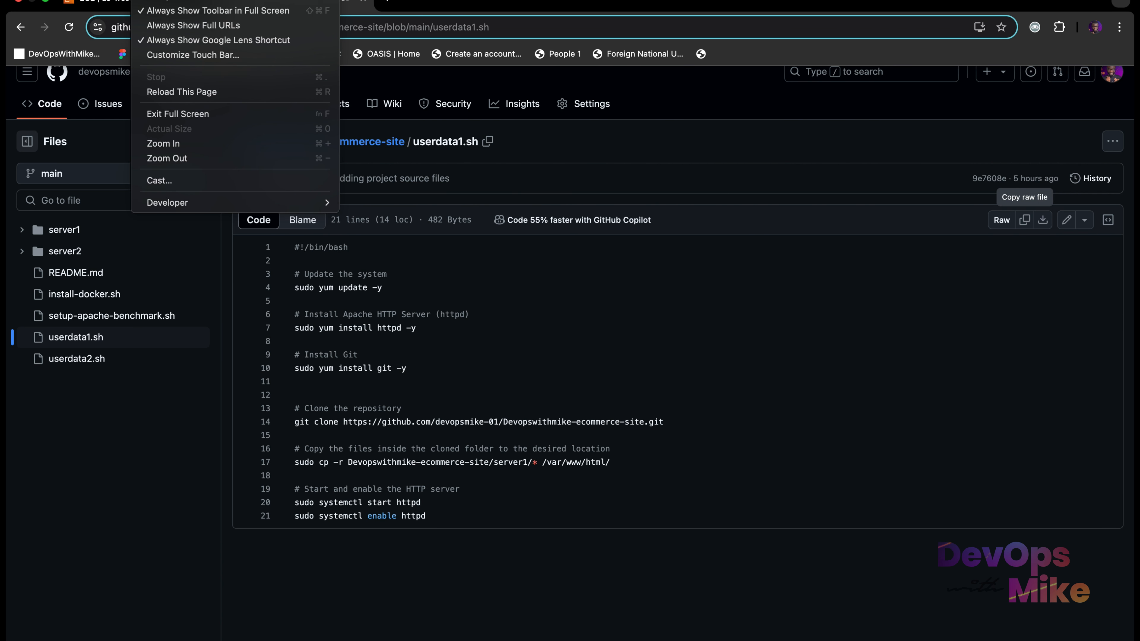
{"action": "left_click", "coordinate": [118, 4]}
{"action": "left_click", "coordinate": [110, 3]}
{"action": "scroll", "coordinate": [285, 411], "scroll_direction": "down", "scroll_amount": 2}
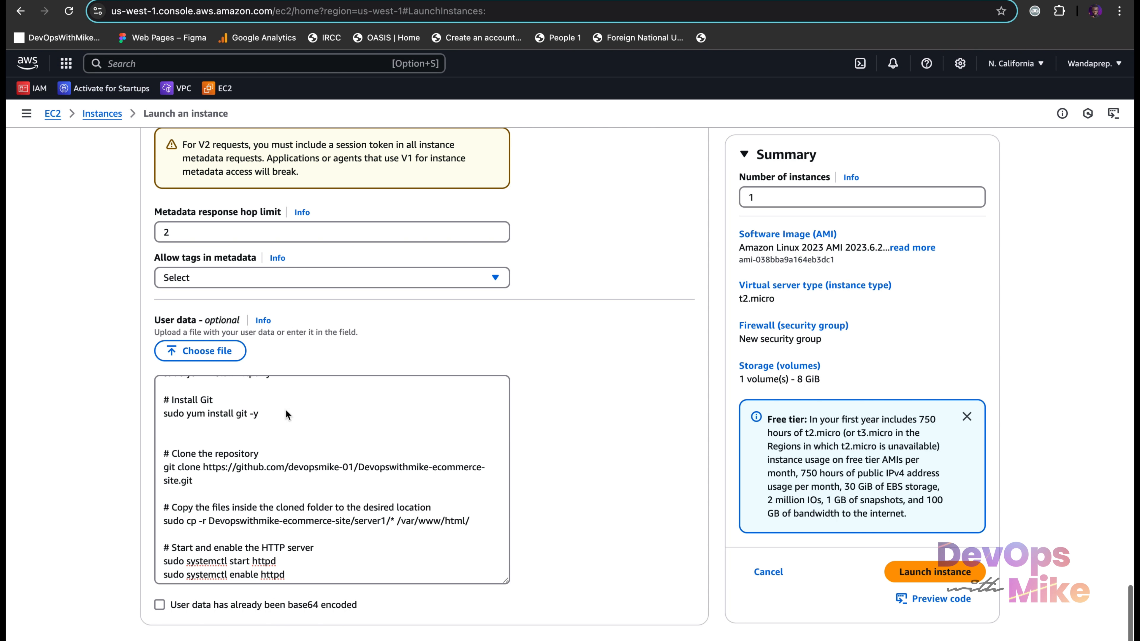
{"action": "scroll", "coordinate": [265, 517], "scroll_direction": "up", "scroll_amount": 3}
{"action": "scroll", "coordinate": [265, 516], "scroll_direction": "down", "scroll_amount": 3}
{"action": "scroll", "coordinate": [264, 516], "scroll_direction": "up", "scroll_amount": 4}
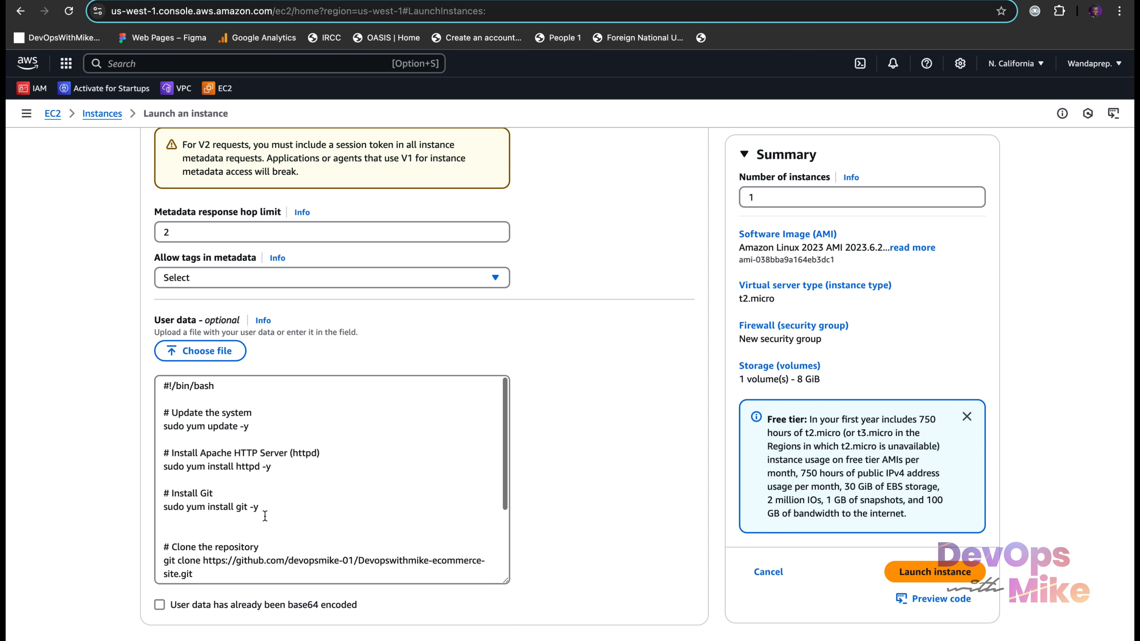
Try to launch the instance, and set the source type of the HTTP security group rule to Anywhere
{"action": "scroll", "coordinate": [316, 296], "scroll_direction": "up", "scroll_amount": 10}
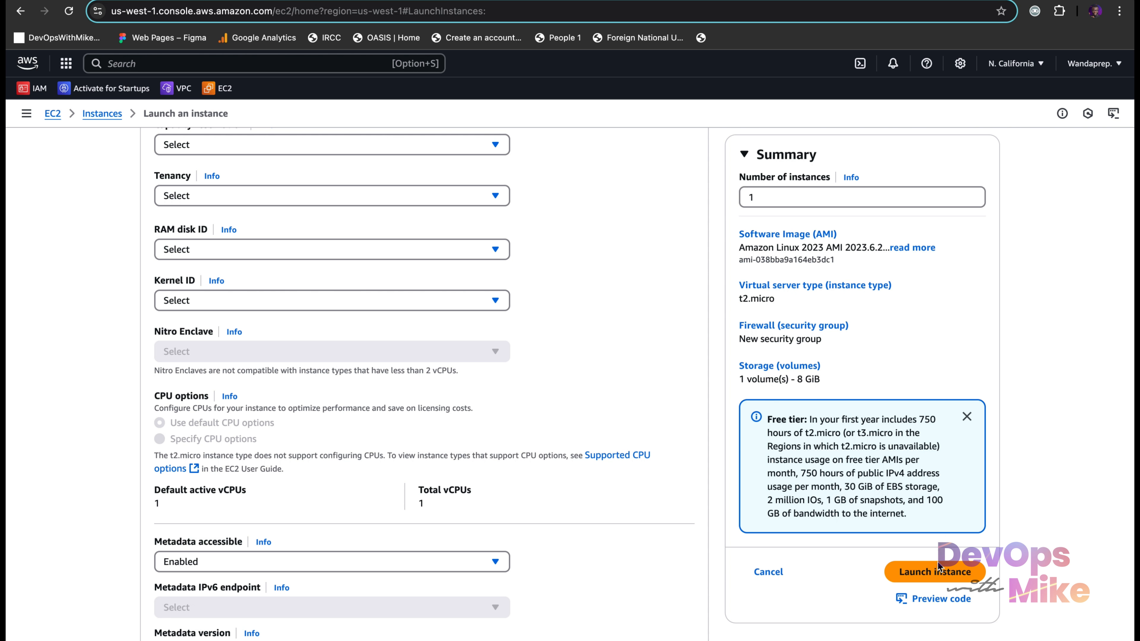
{"action": "left_click", "coordinate": [938, 571]}
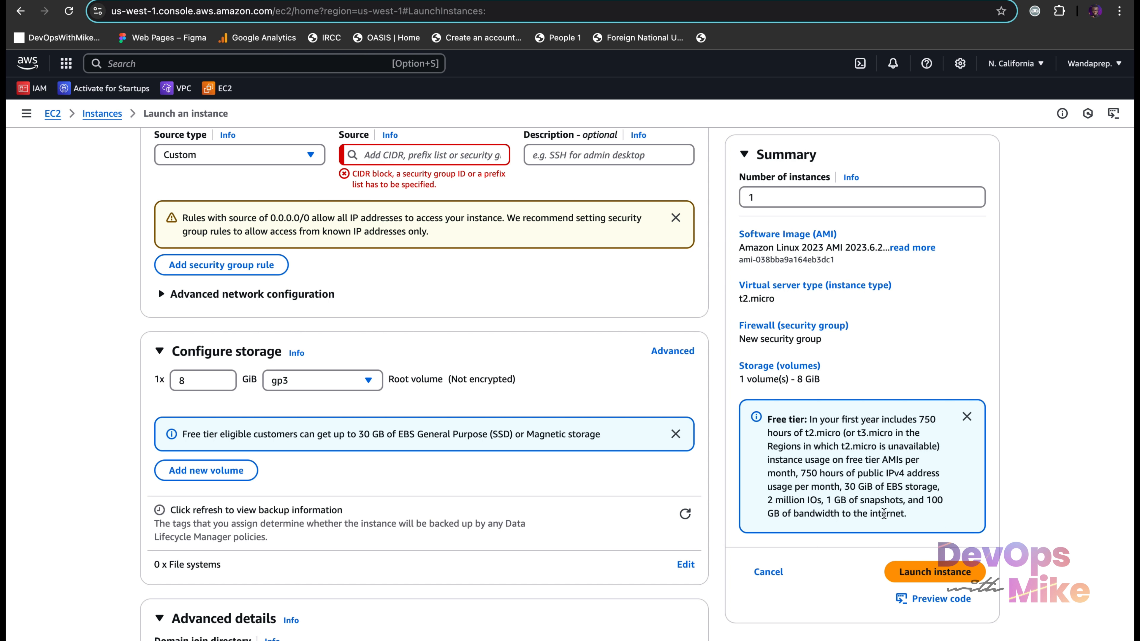
{"action": "scroll", "coordinate": [477, 254], "scroll_direction": "up", "scroll_amount": 3}
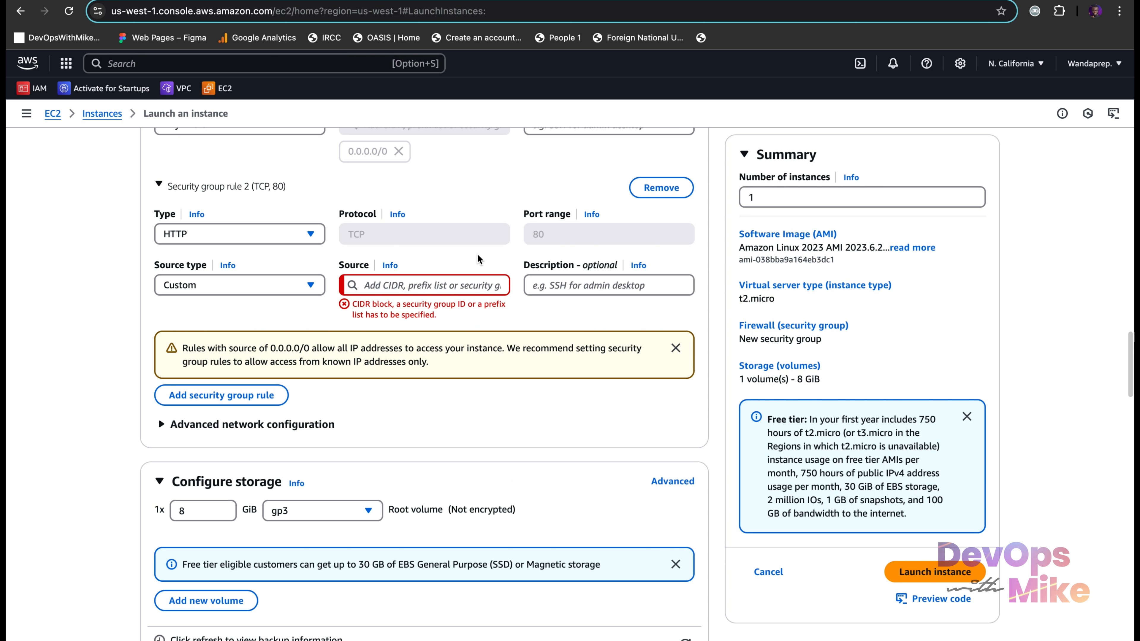
{"action": "left_click", "coordinate": [307, 287]}
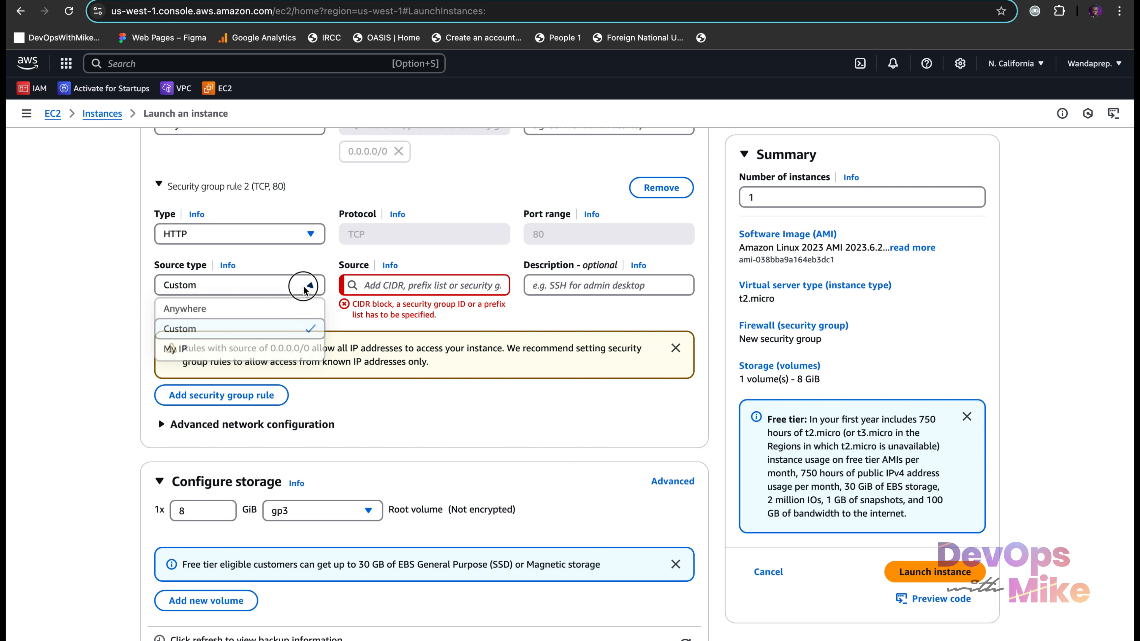
{"action": "left_click", "coordinate": [291, 312]}
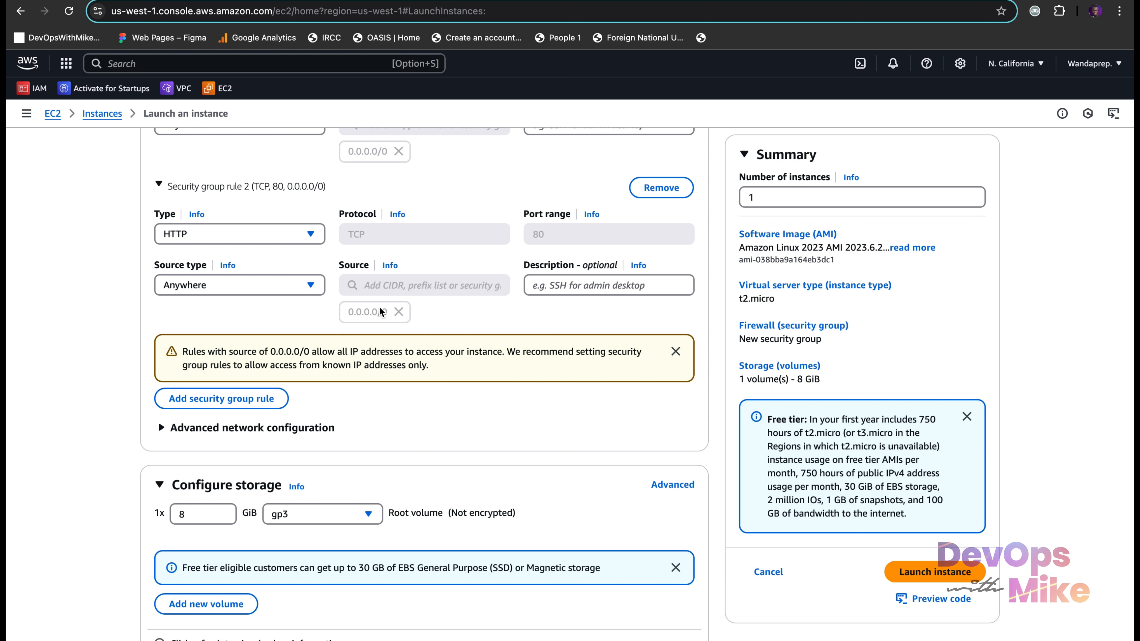
Launch the server-1 instance with the corrected inbound rules
{"action": "scroll", "coordinate": [379, 307], "scroll_direction": "down", "scroll_amount": 2}
{"action": "scroll", "coordinate": [379, 307], "scroll_direction": "up", "scroll_amount": 15}
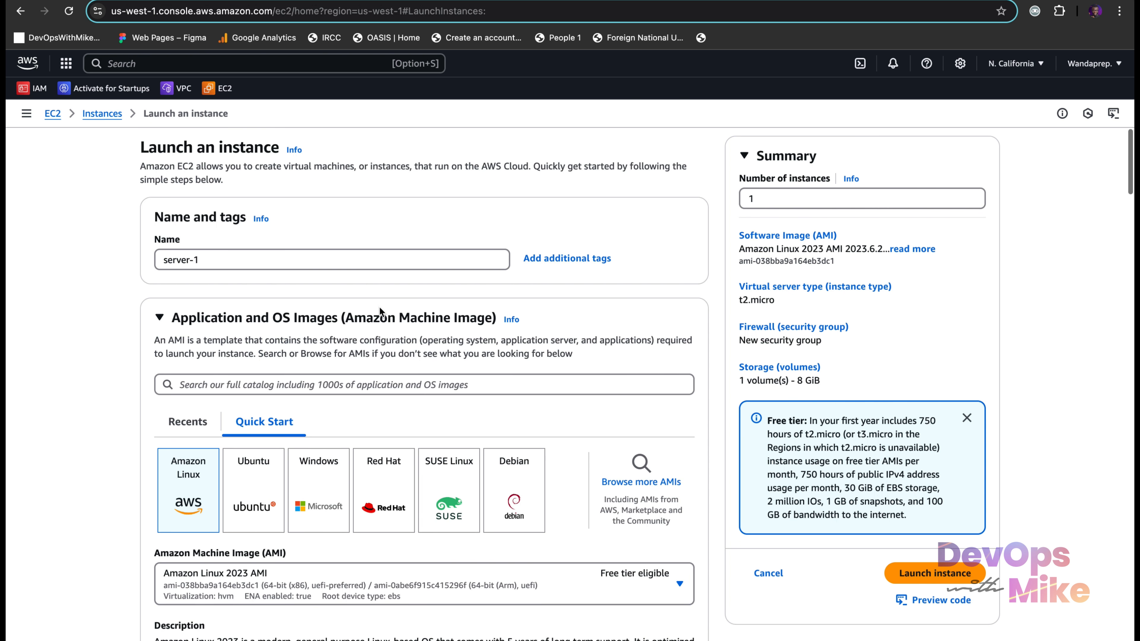
{"action": "left_click", "coordinate": [964, 577]}
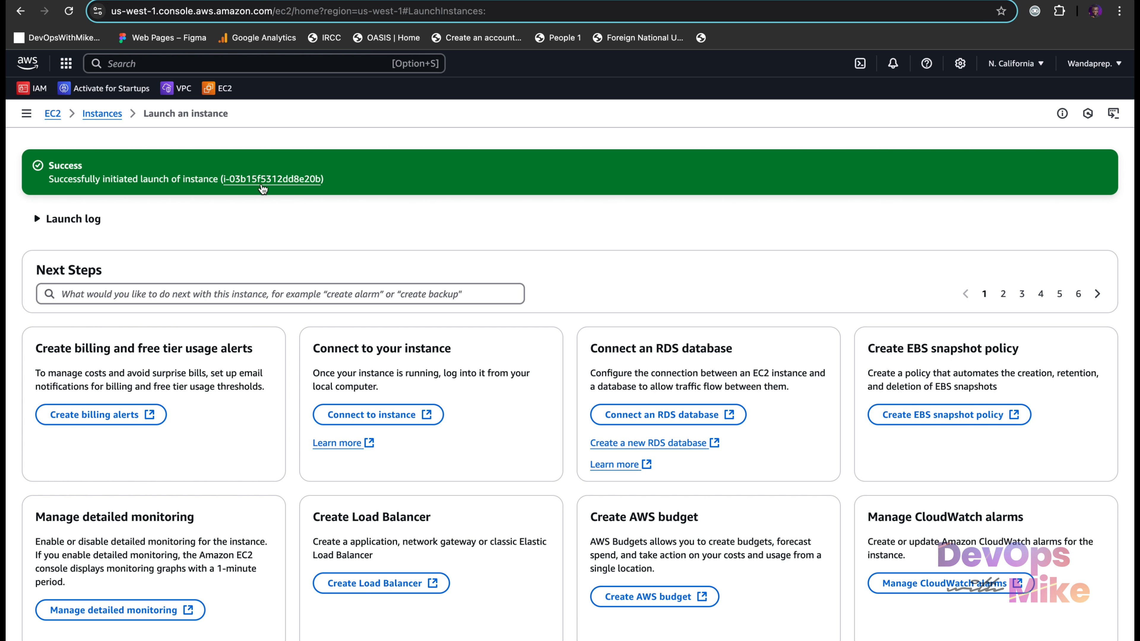
Return to the instances list, start launching another instance and name it server-2
{"action": "left_click", "coordinate": [102, 114]}
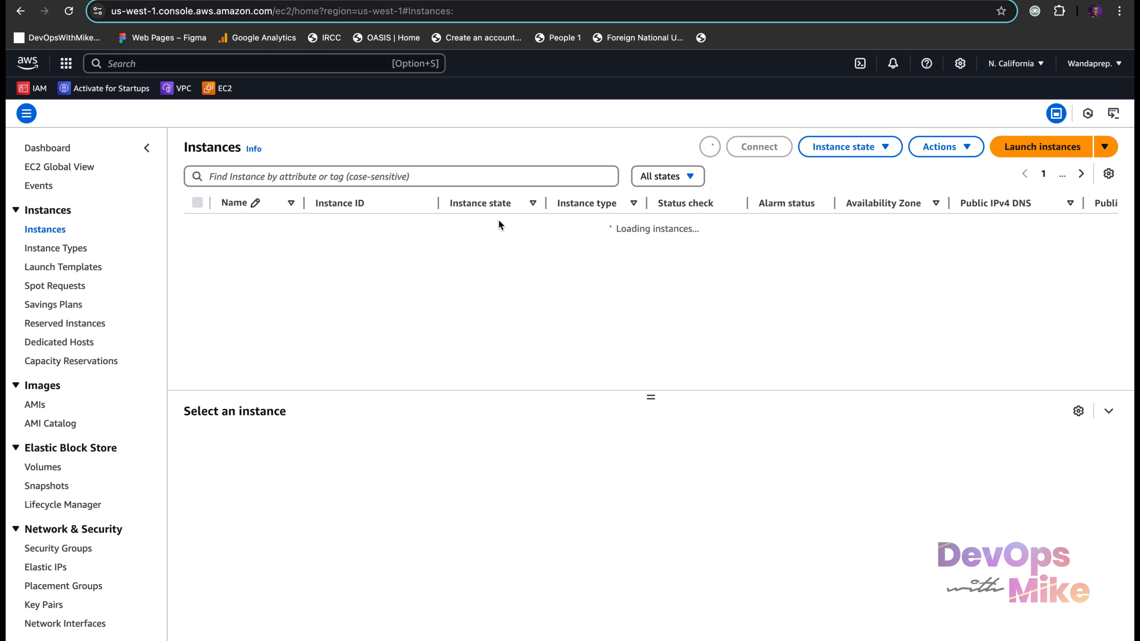
{"action": "left_click", "coordinate": [1024, 150]}
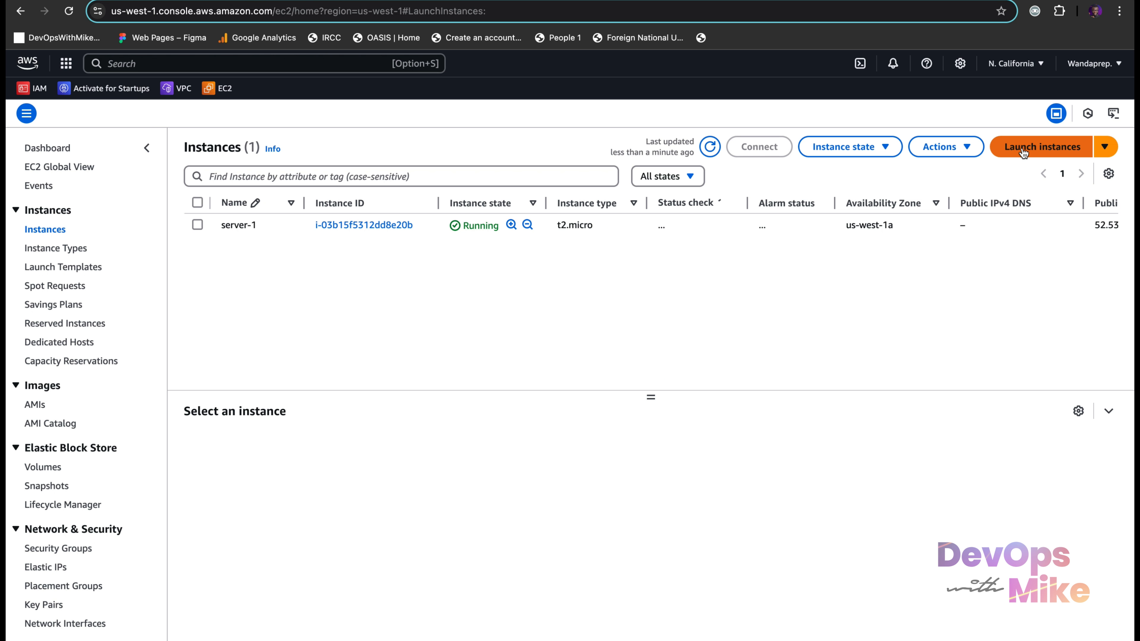
{"action": "left_click", "coordinate": [438, 260]}
{"action": "type", "text": "serv"}
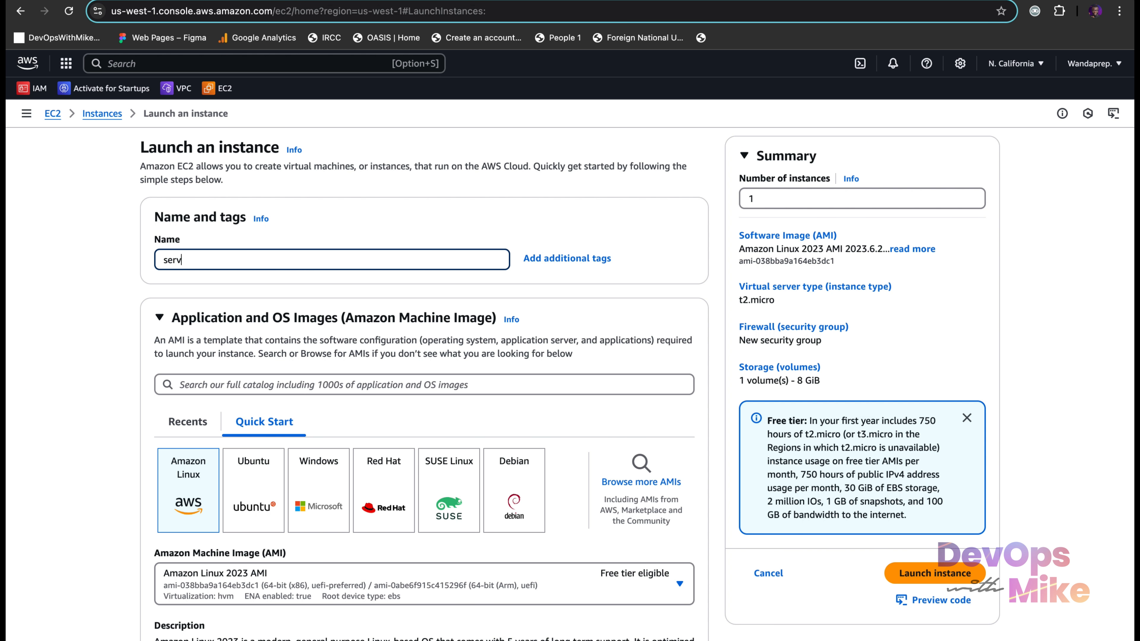
{"action": "type", "text": "er-2"}
Select the devopswithmike-kp key pair for the server-2 instance
{"action": "scroll", "coordinate": [426, 278], "scroll_direction": "down", "scroll_amount": 3}
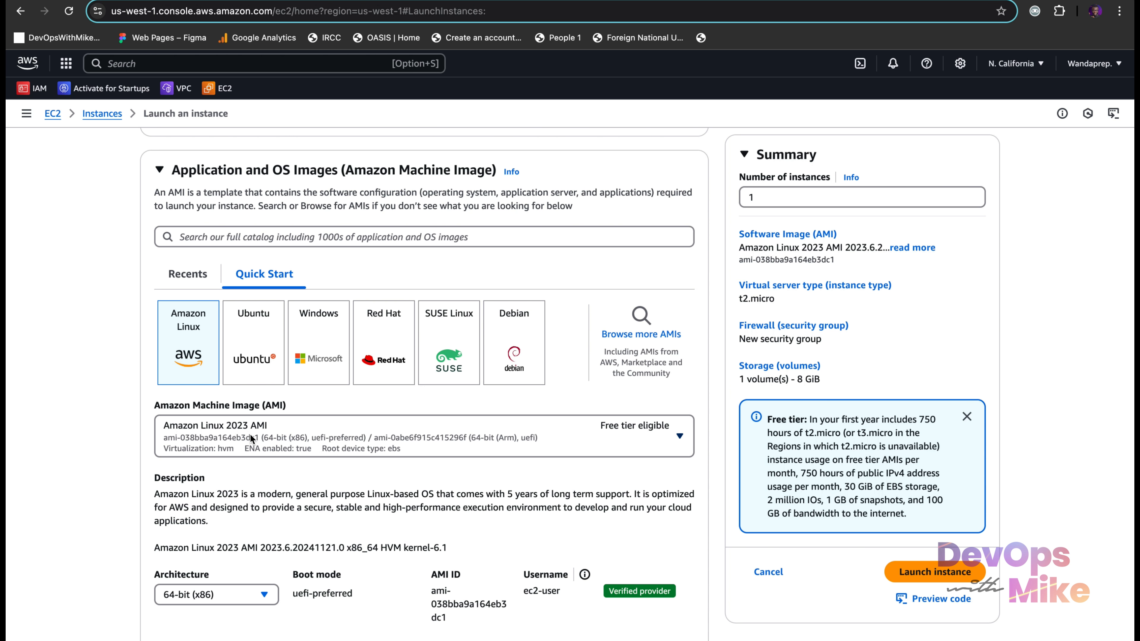
{"action": "scroll", "coordinate": [255, 437], "scroll_direction": "down", "scroll_amount": 7}
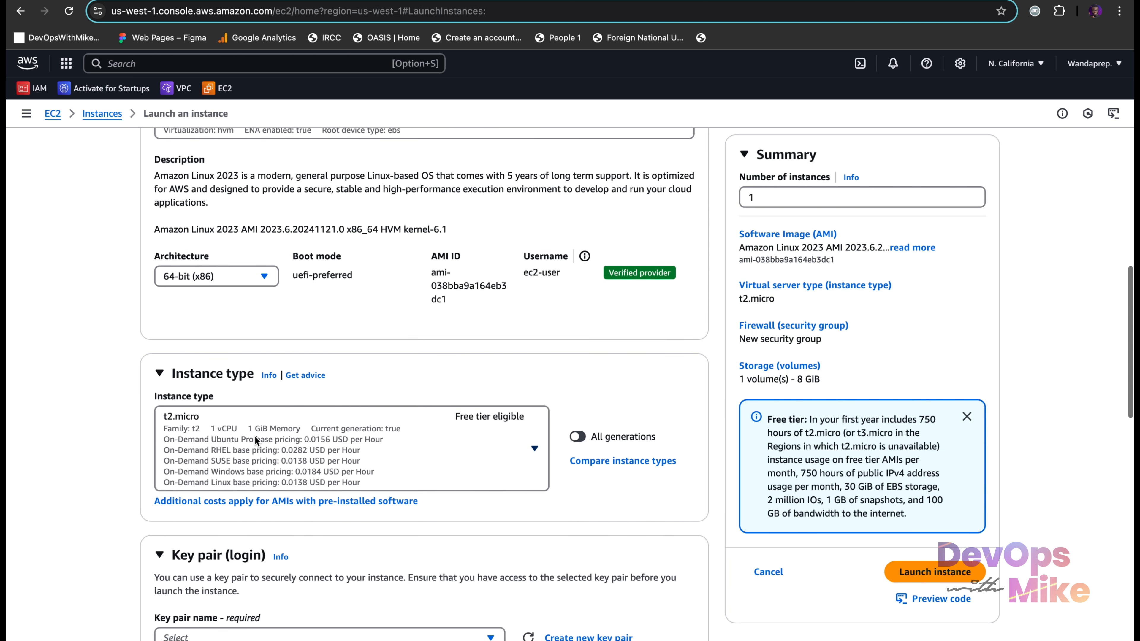
{"action": "scroll", "coordinate": [187, 427], "scroll_direction": "down", "scroll_amount": 3}
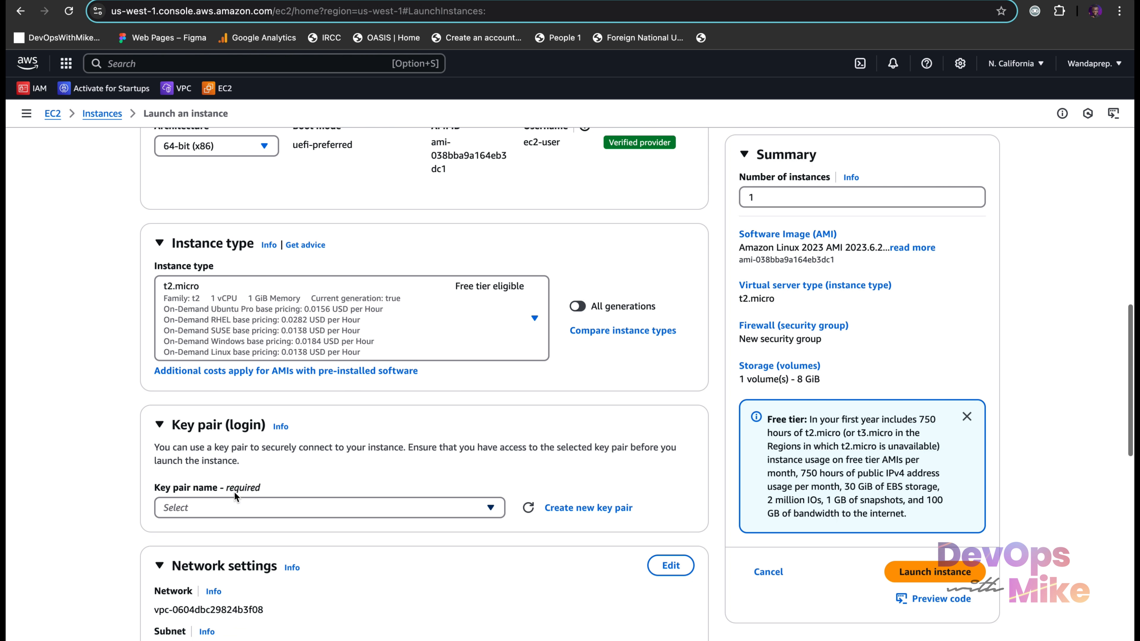
{"action": "left_click", "coordinate": [246, 503]}
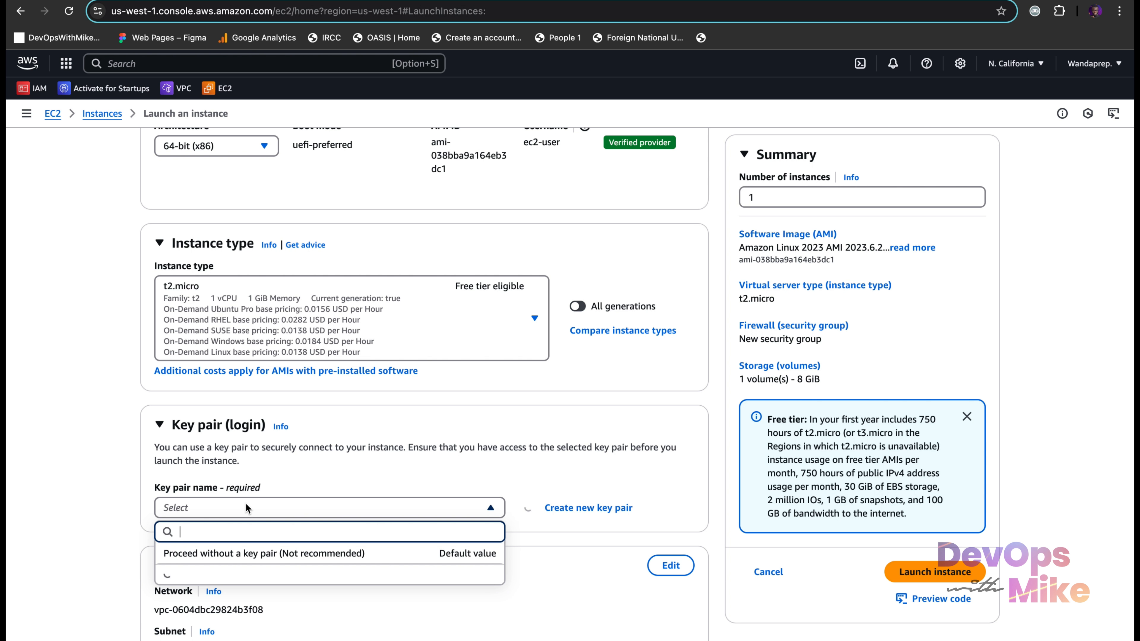
{"action": "left_click", "coordinate": [263, 583]}
Edit the network settings to use the devopswithmike-prod-vpc VPC with the devopswithmike-prod-public-subnet subnet
{"action": "scroll", "coordinate": [263, 583], "scroll_direction": "down", "scroll_amount": 1}
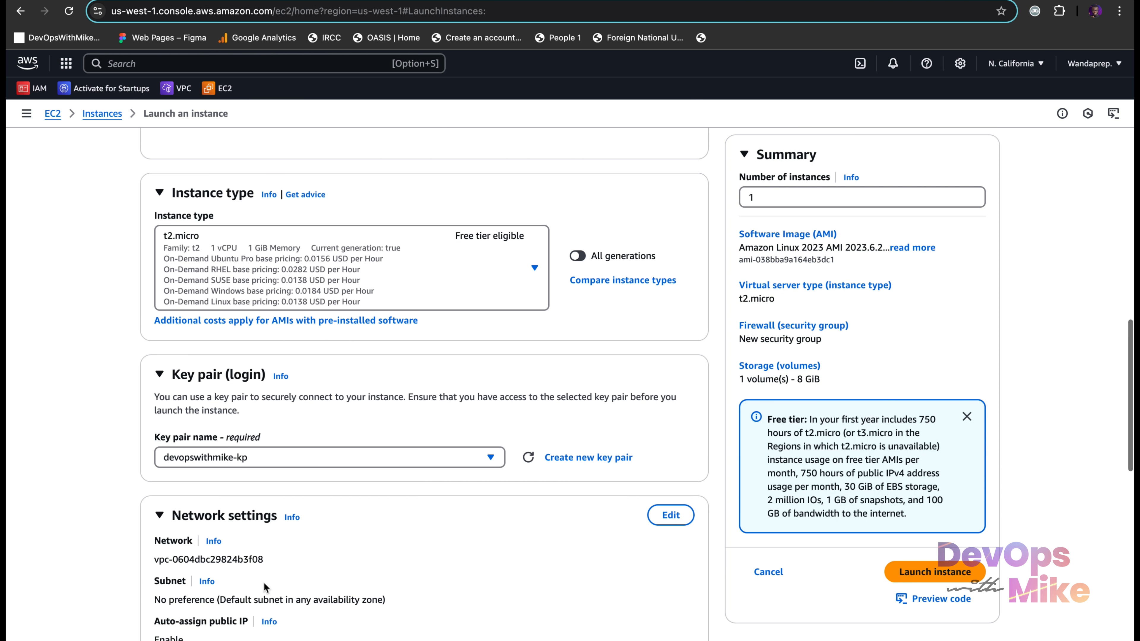
{"action": "left_click", "coordinate": [682, 518]}
{"action": "scroll", "coordinate": [501, 562], "scroll_direction": "down", "scroll_amount": 2}
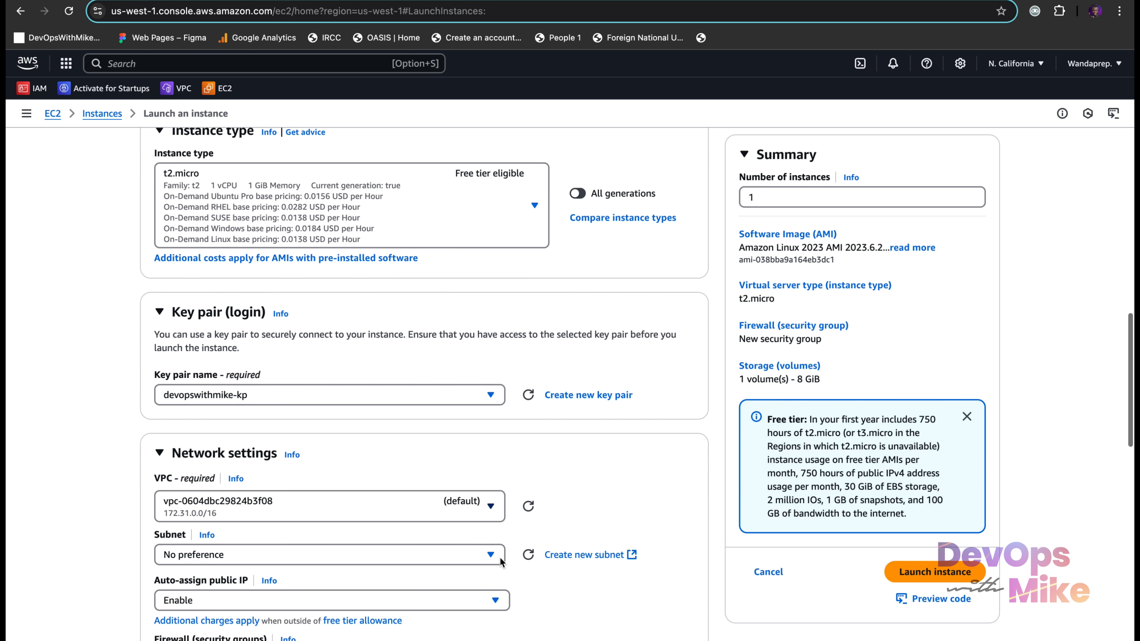
{"action": "left_click", "coordinate": [467, 498]}
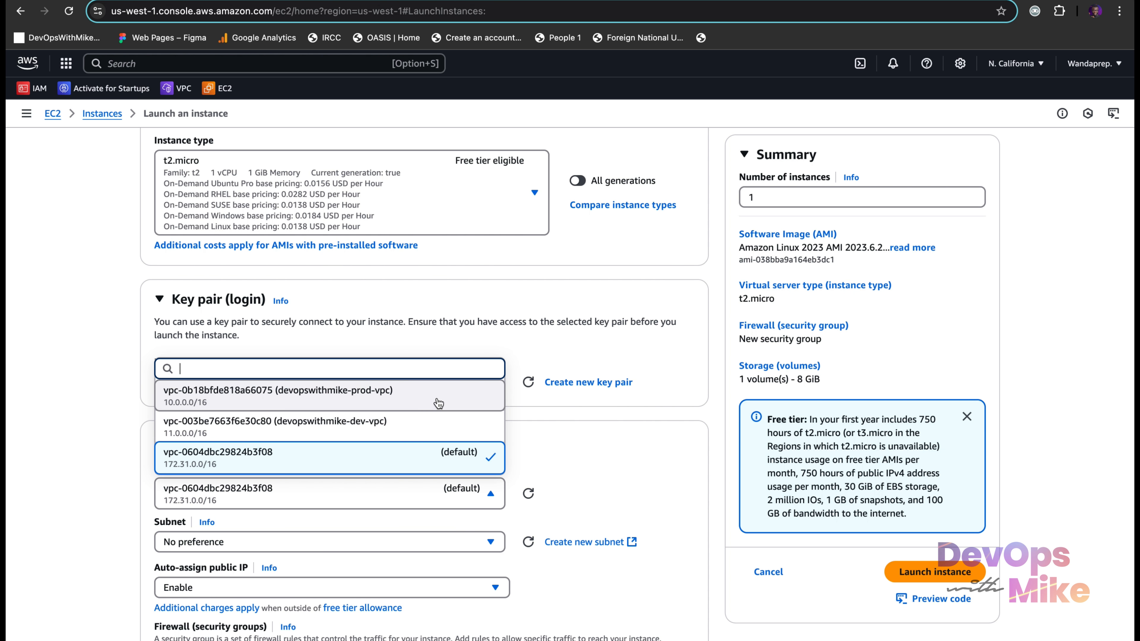
{"action": "left_click", "coordinate": [438, 403]}
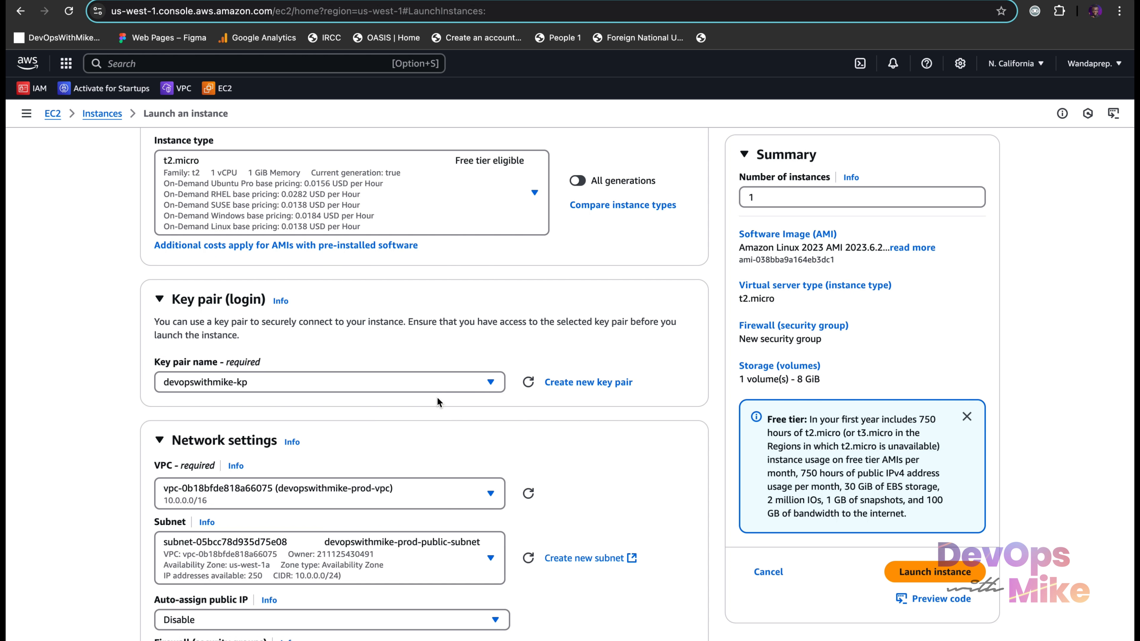
{"action": "scroll", "coordinate": [439, 401], "scroll_direction": "down", "scroll_amount": 3}
{"action": "left_click", "coordinate": [426, 459]}
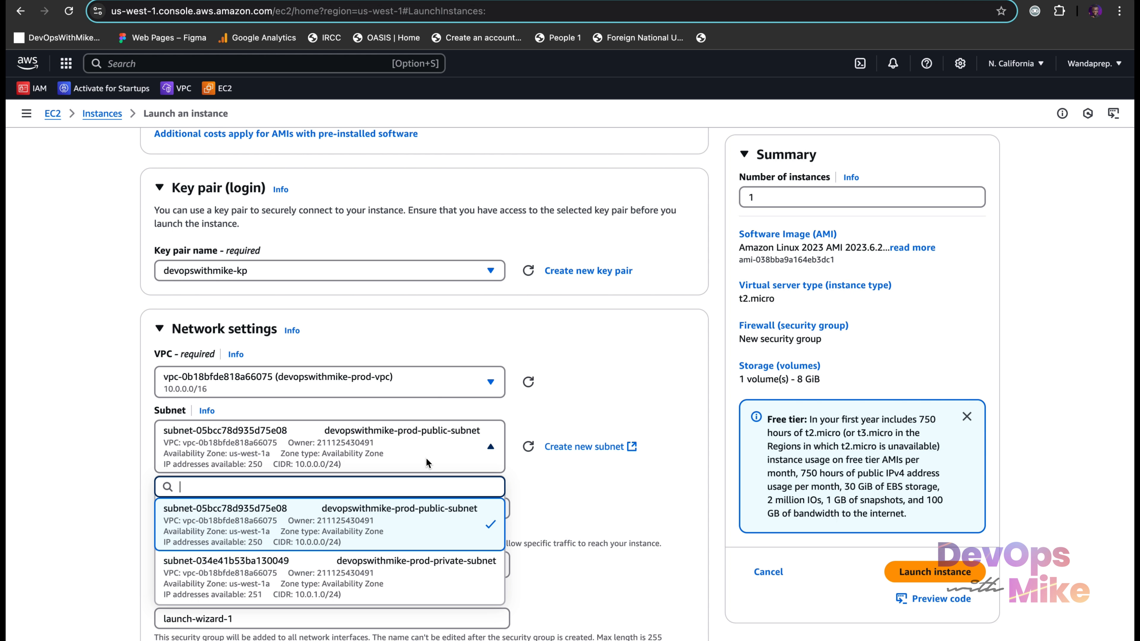
{"action": "left_click", "coordinate": [446, 517]}
Use an existing security group for the firewall and choose ecommerce-sg
{"action": "scroll", "coordinate": [446, 516], "scroll_direction": "down", "scroll_amount": 3}
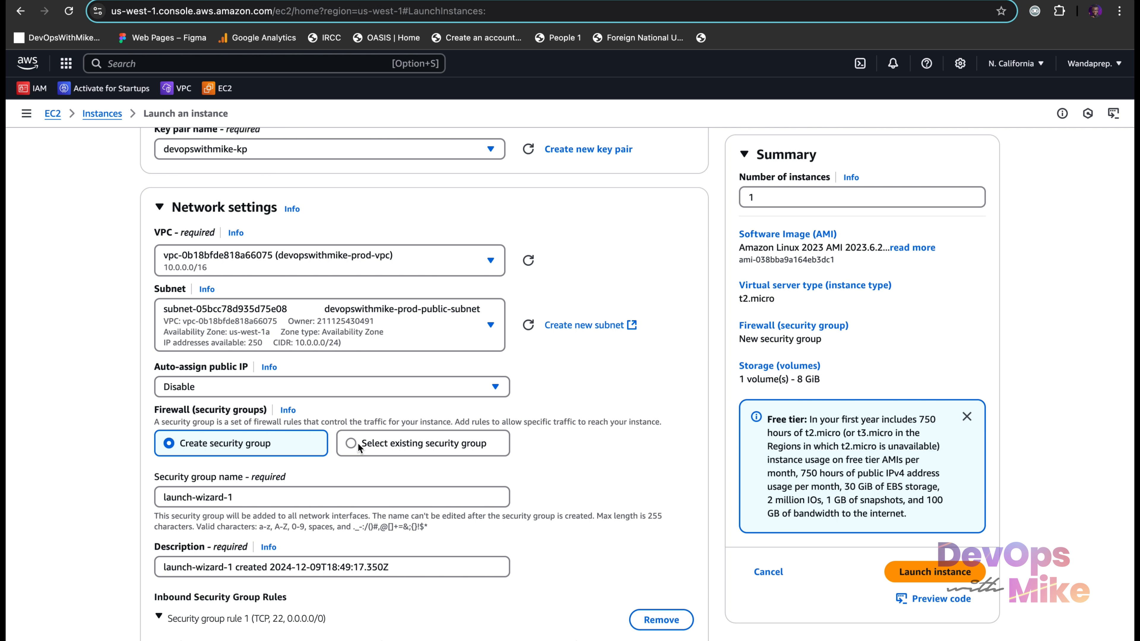
{"action": "left_click", "coordinate": [351, 443]}
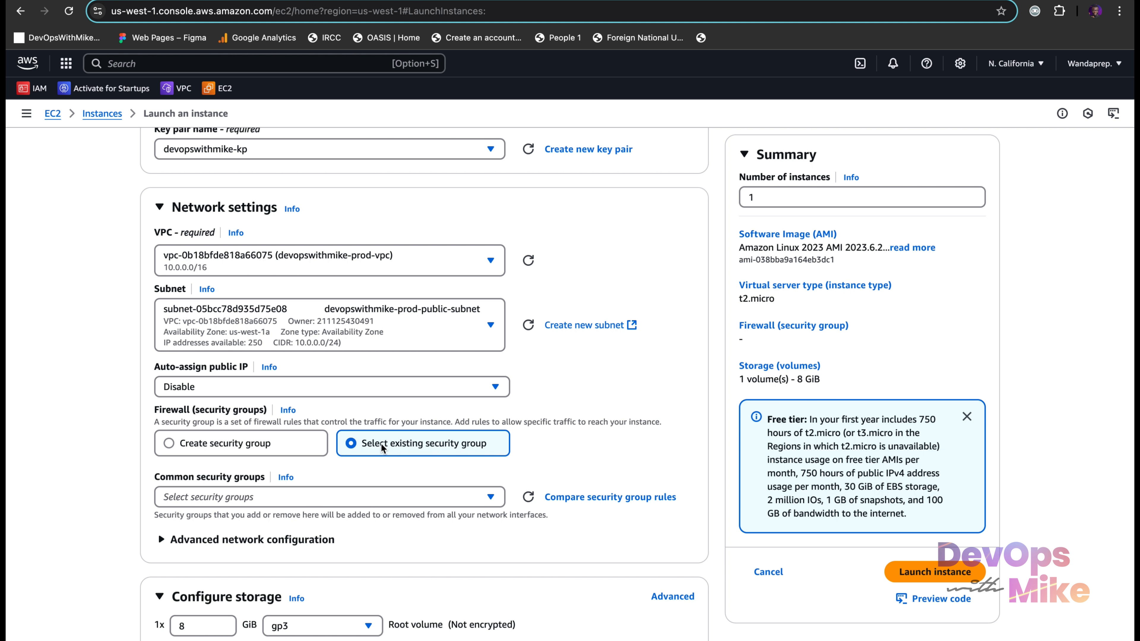
{"action": "left_click", "coordinate": [347, 496]}
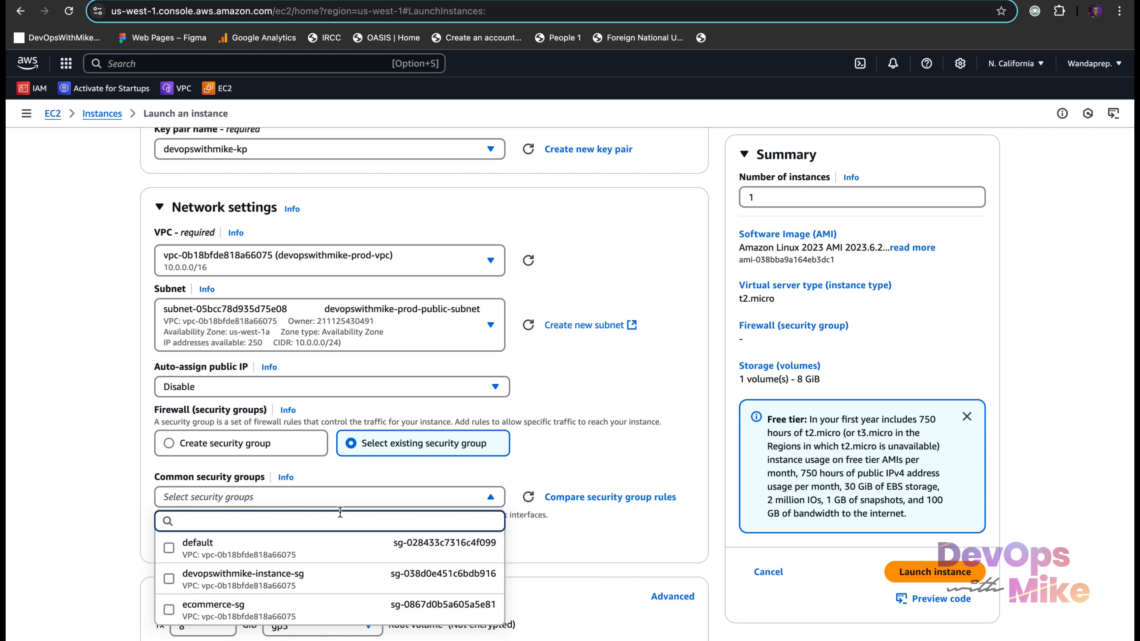
{"action": "left_click", "coordinate": [349, 611]}
Expand the advanced details of the launch form and go down to the user data field
{"action": "scroll", "coordinate": [348, 613], "scroll_direction": "down", "scroll_amount": 2}
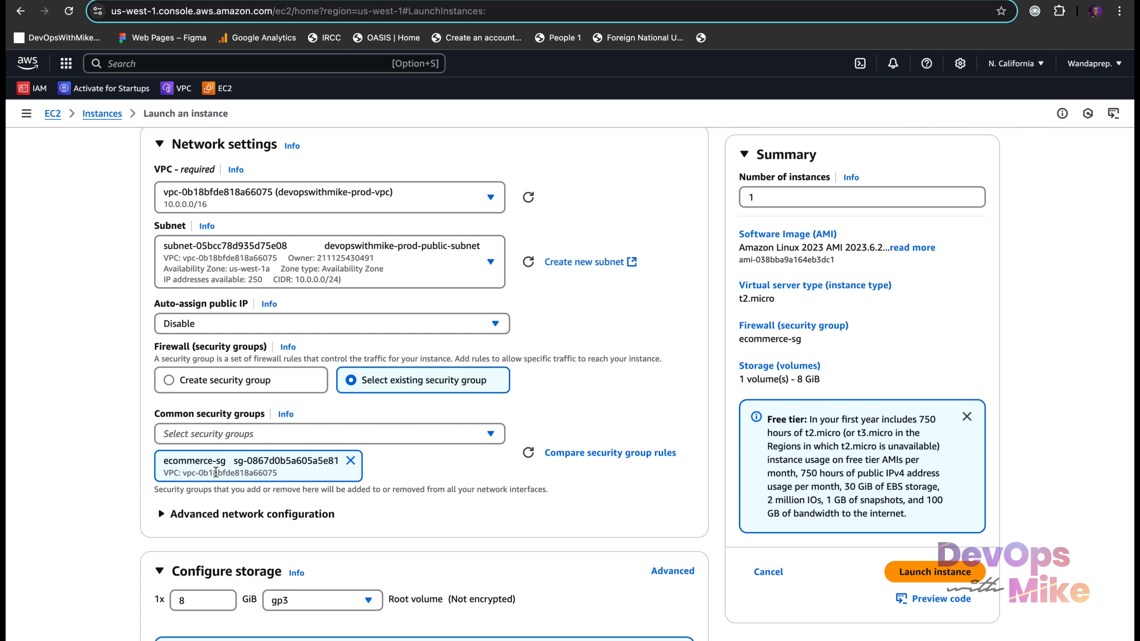
{"action": "scroll", "coordinate": [215, 472], "scroll_direction": "down", "scroll_amount": 5}
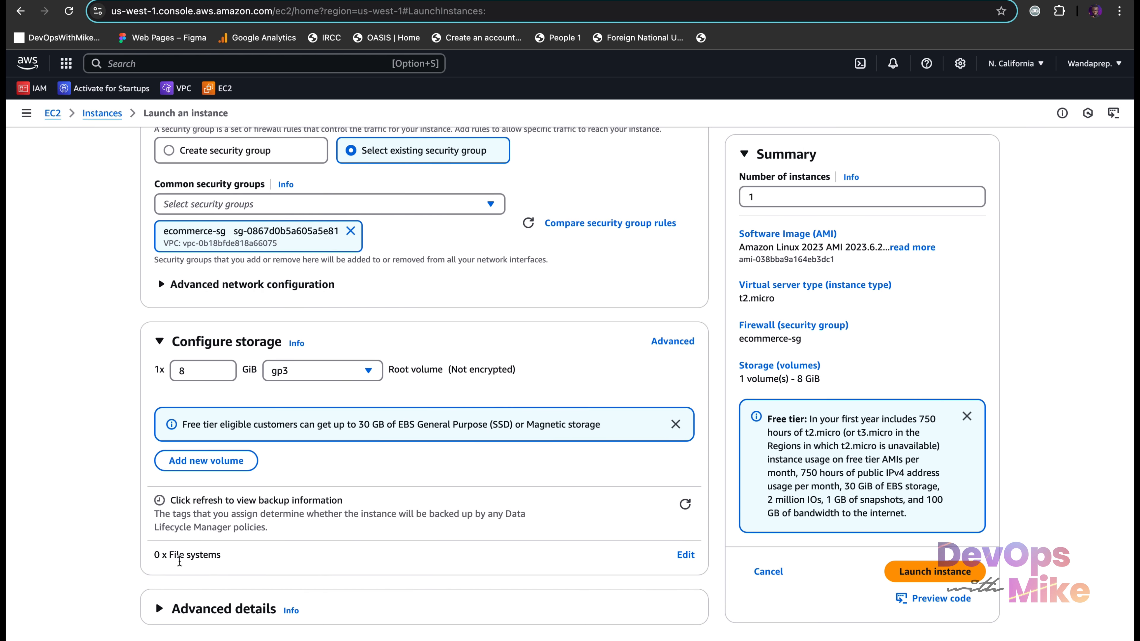
{"action": "left_click", "coordinate": [160, 609]}
{"action": "scroll", "coordinate": [162, 610], "scroll_direction": "down", "scroll_amount": 5}
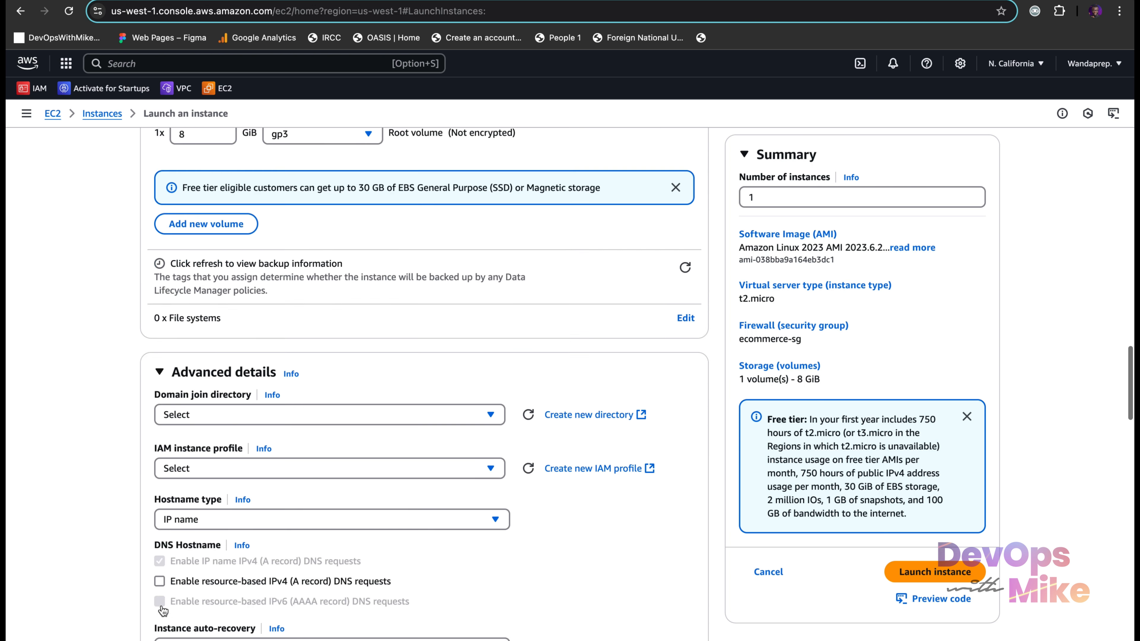
{"action": "scroll", "coordinate": [163, 611], "scroll_direction": "down", "scroll_amount": 20}
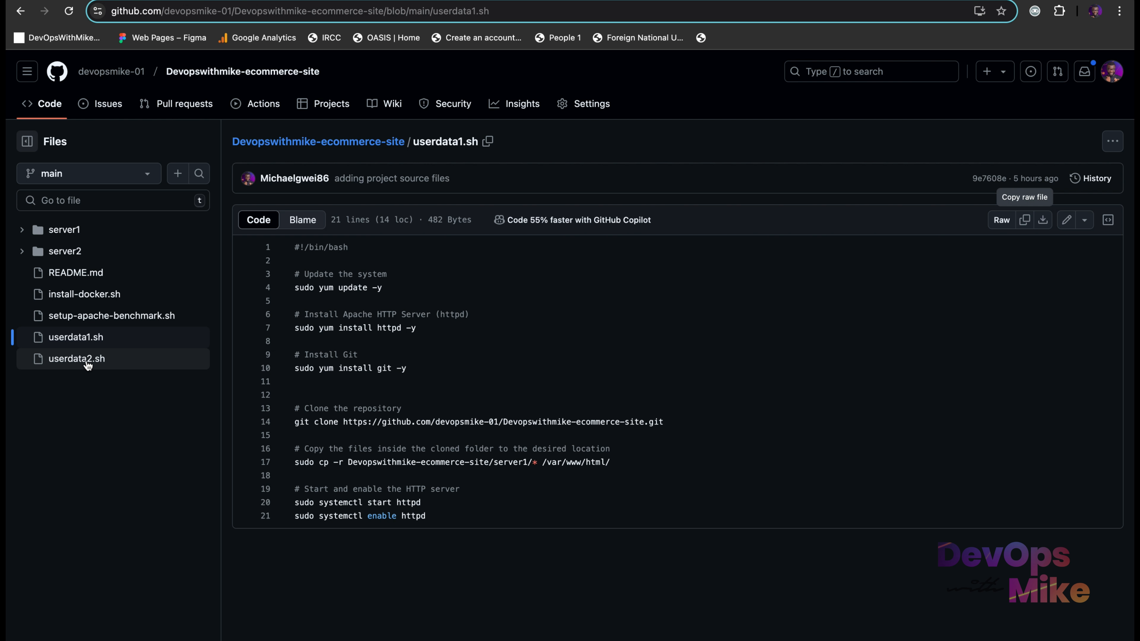
Copy the raw contents of userdata2.sh in the GitHub repository and return to the AWS launch form
{"action": "left_click", "coordinate": [77, 359]}
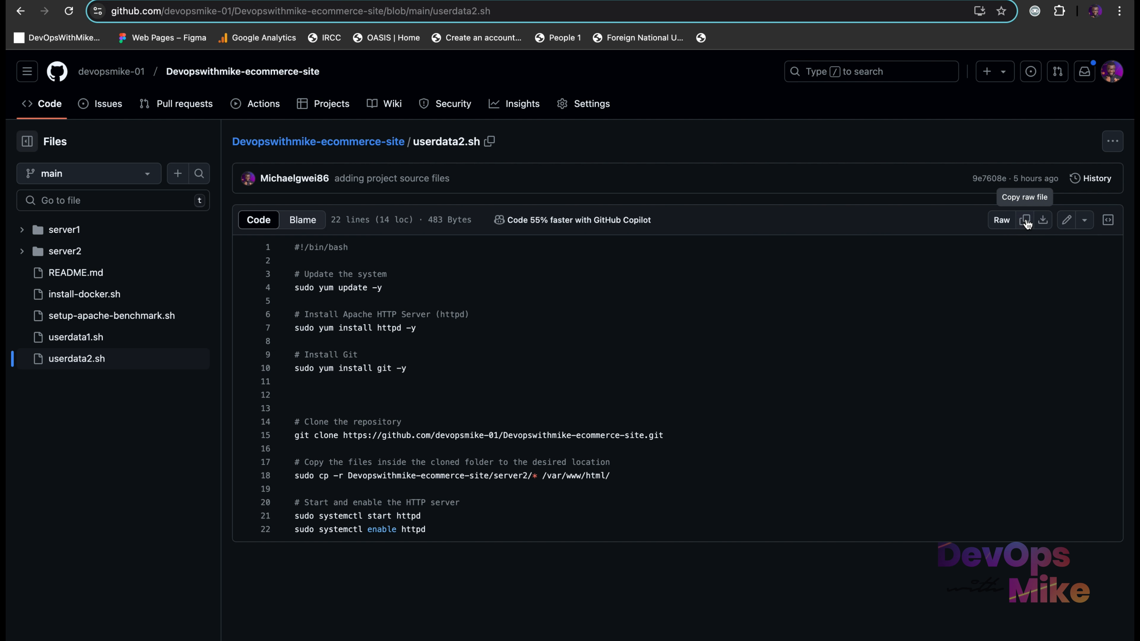
{"action": "left_click", "coordinate": [1026, 223]}
{"action": "left_click", "coordinate": [153, 1]}
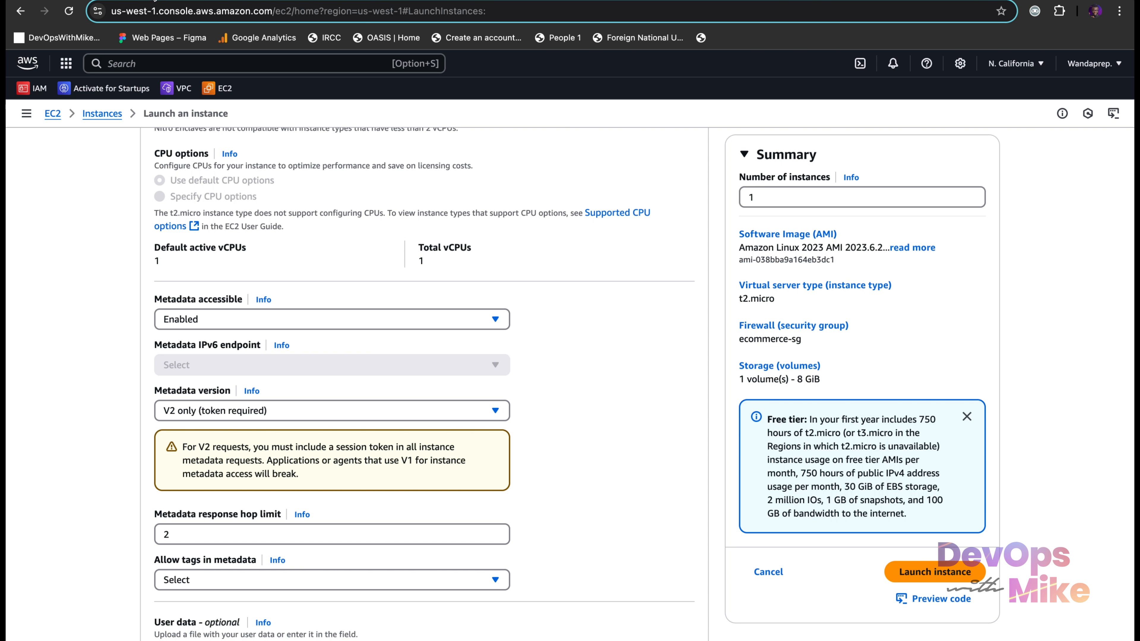
Paste the userdata2.sh script into the user data field and delete one blank line before the clone section
{"action": "scroll", "coordinate": [345, 462], "scroll_direction": "down", "scroll_amount": 7}
{"action": "left_click", "coordinate": [344, 462]}
{"action": "right_click", "coordinate": [343, 463]}
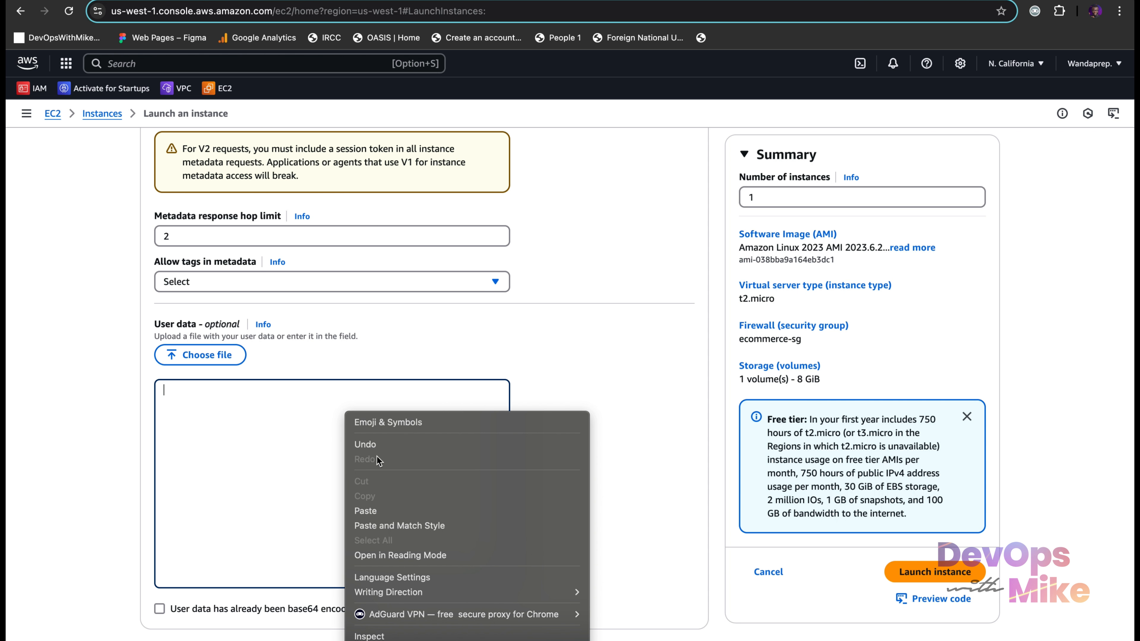
{"action": "left_click", "coordinate": [417, 517]}
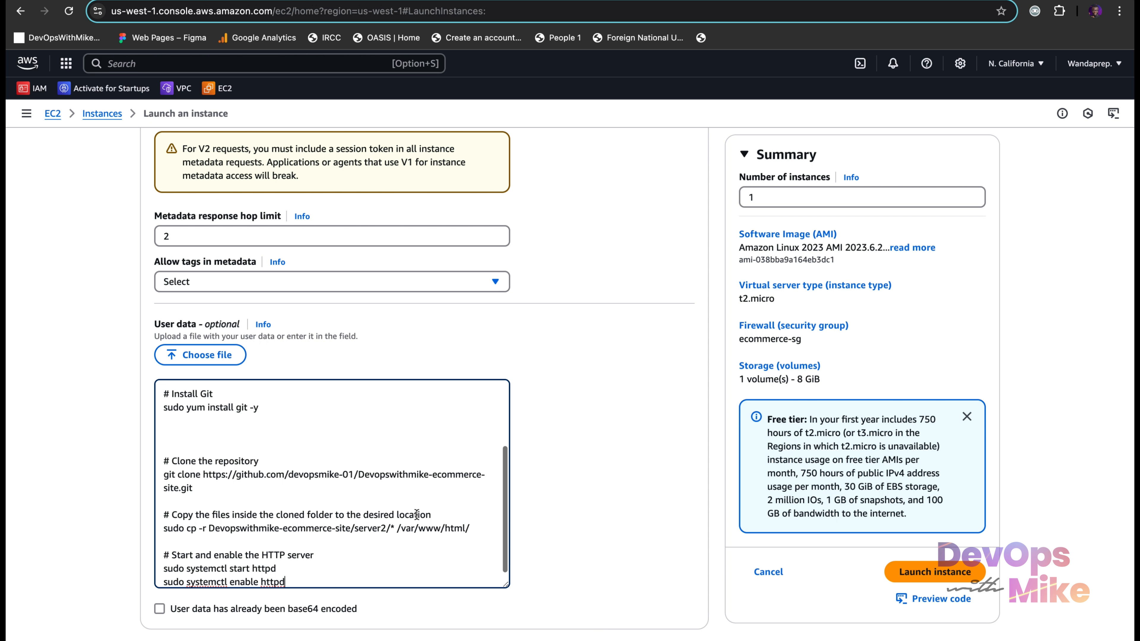
{"action": "left_click", "coordinate": [295, 433]}
{"action": "key", "text": "BackSpace"}
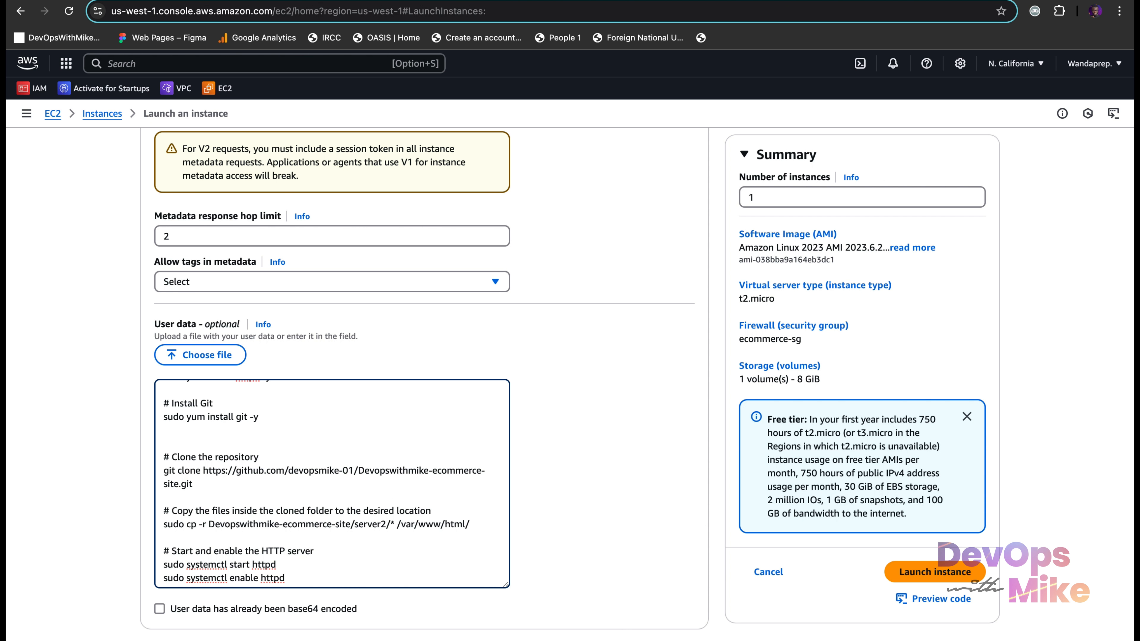
Review the server-2 launch settings, from the name, image and instance type to the key pair, network and security group
{"action": "scroll", "coordinate": [300, 439], "scroll_direction": "up", "scroll_amount": 15}
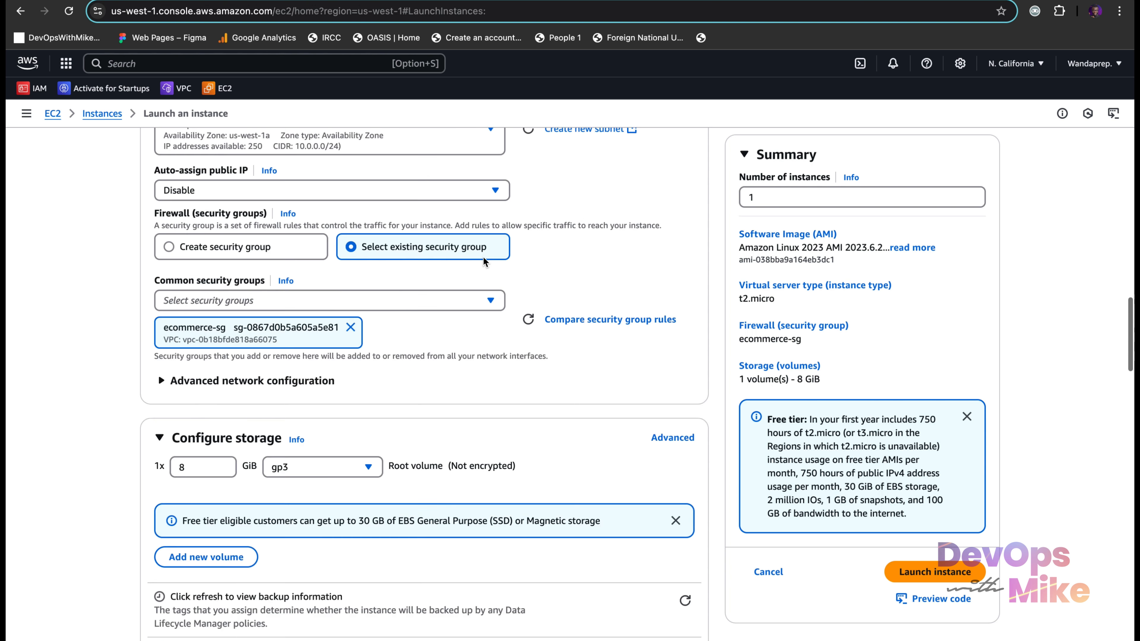
{"action": "scroll", "coordinate": [484, 259], "scroll_direction": "up", "scroll_amount": 10}
{"action": "left_click_drag", "start_coordinate": [273, 256], "coordinate": [111, 247]}
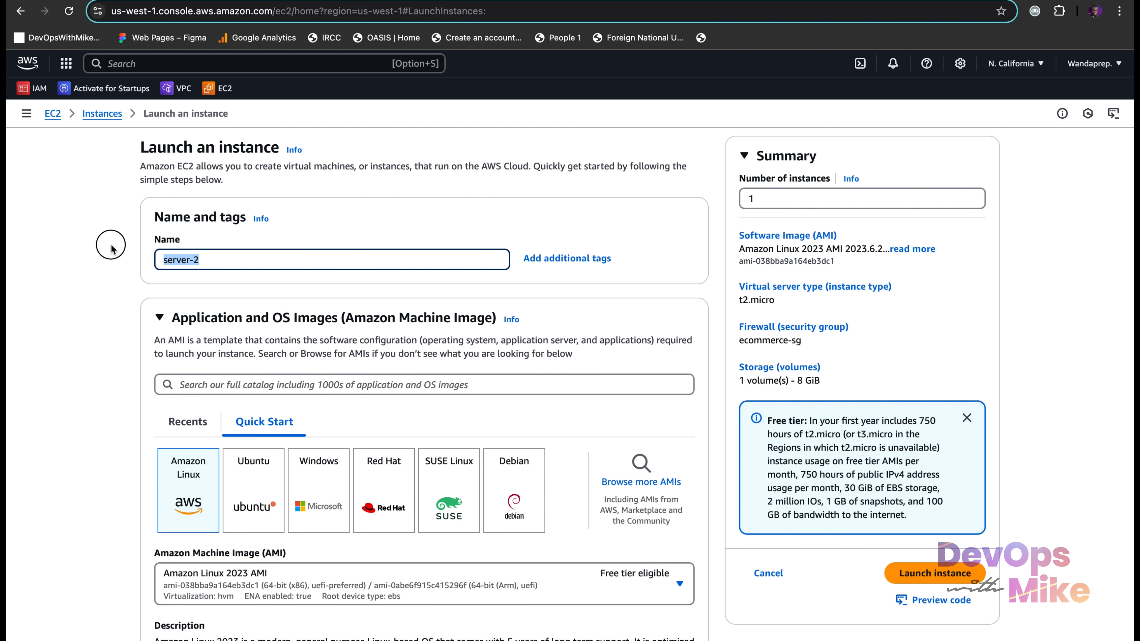
{"action": "scroll", "coordinate": [313, 444], "scroll_direction": "down", "scroll_amount": 5}
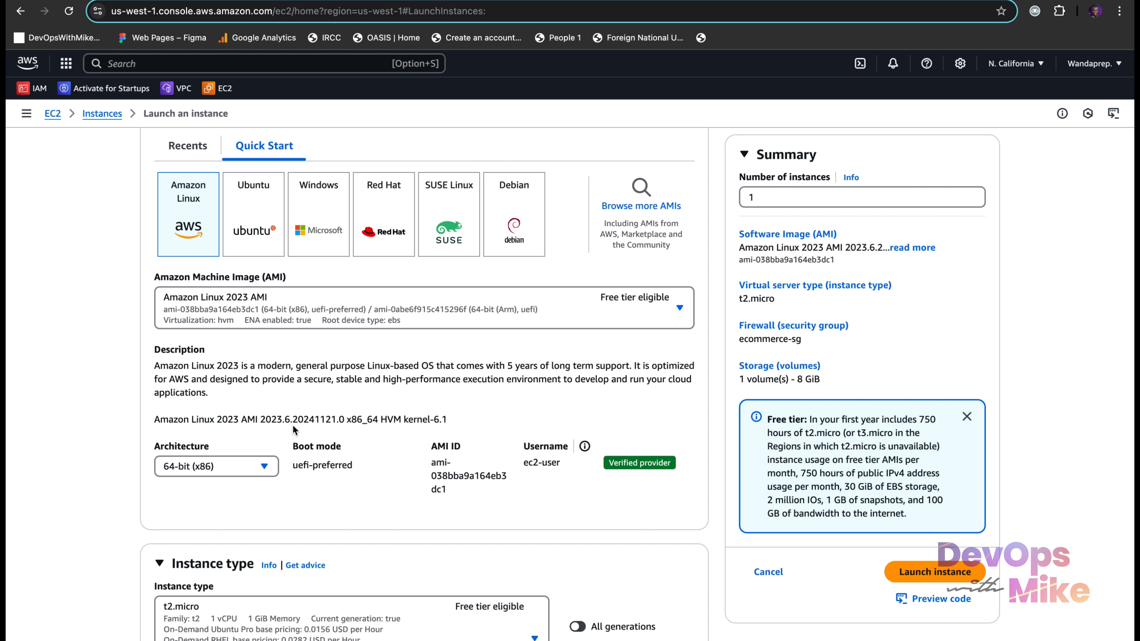
{"action": "scroll", "coordinate": [185, 414], "scroll_direction": "down", "scroll_amount": 2}
{"action": "scroll", "coordinate": [185, 414], "scroll_direction": "down", "scroll_amount": 4}
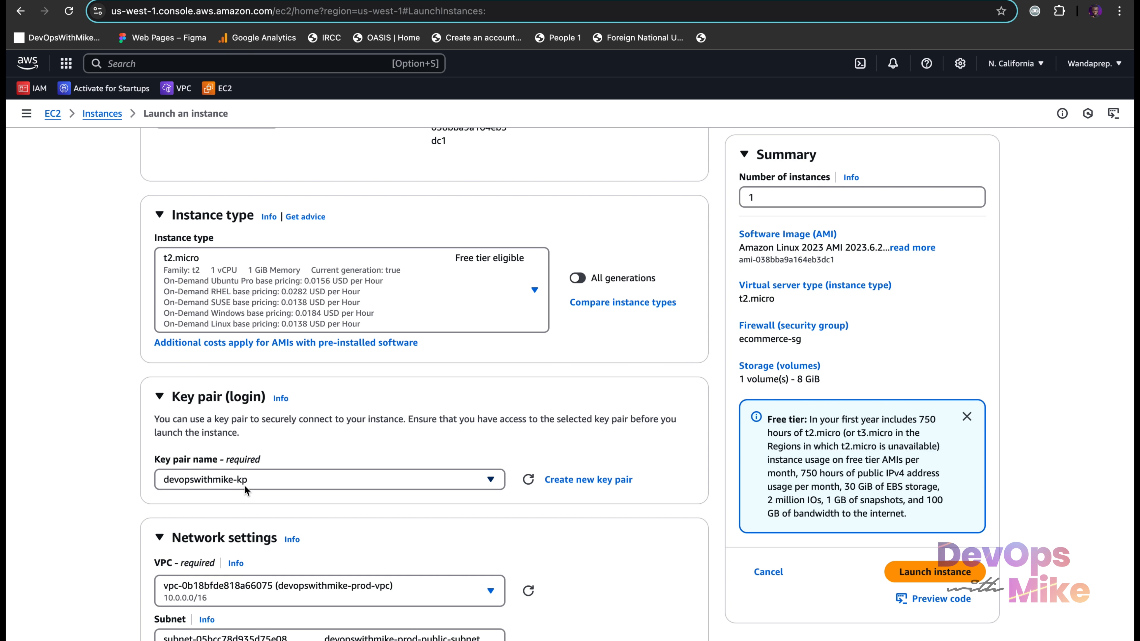
{"action": "scroll", "coordinate": [254, 481], "scroll_direction": "down", "scroll_amount": 3}
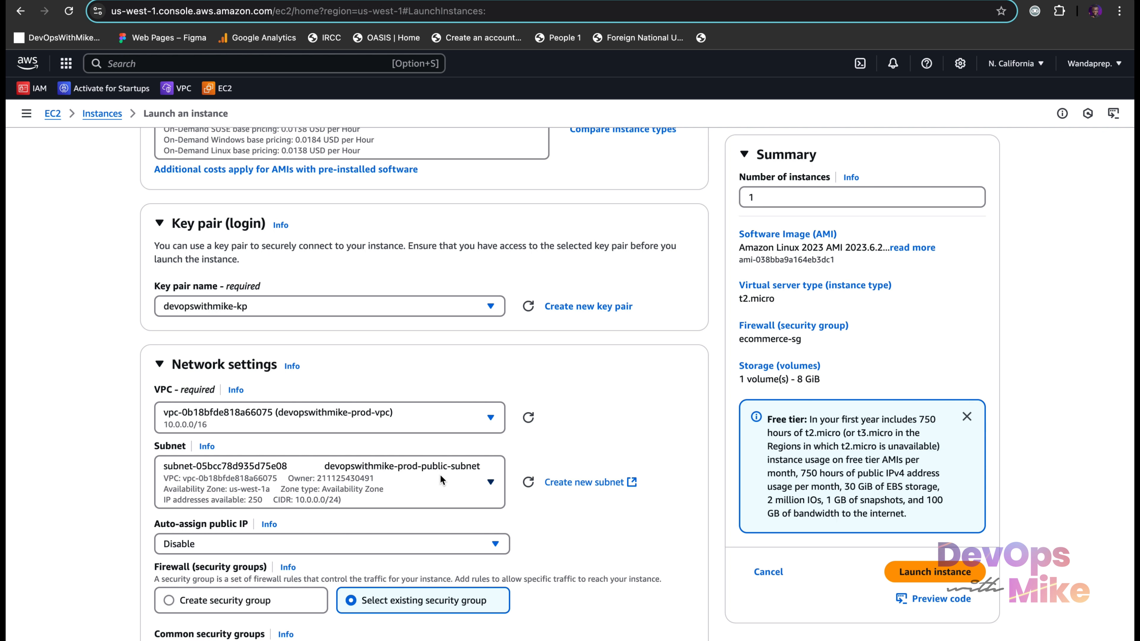
{"action": "scroll", "coordinate": [440, 475], "scroll_direction": "down", "scroll_amount": 3}
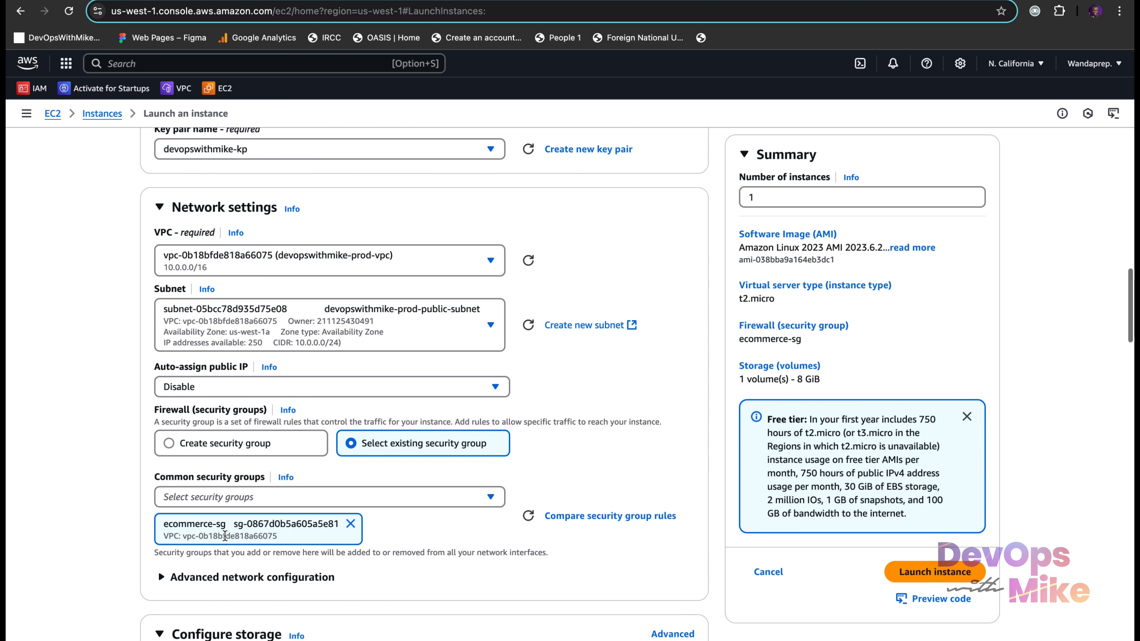
{"action": "scroll", "coordinate": [187, 485], "scroll_direction": "down", "scroll_amount": 1}
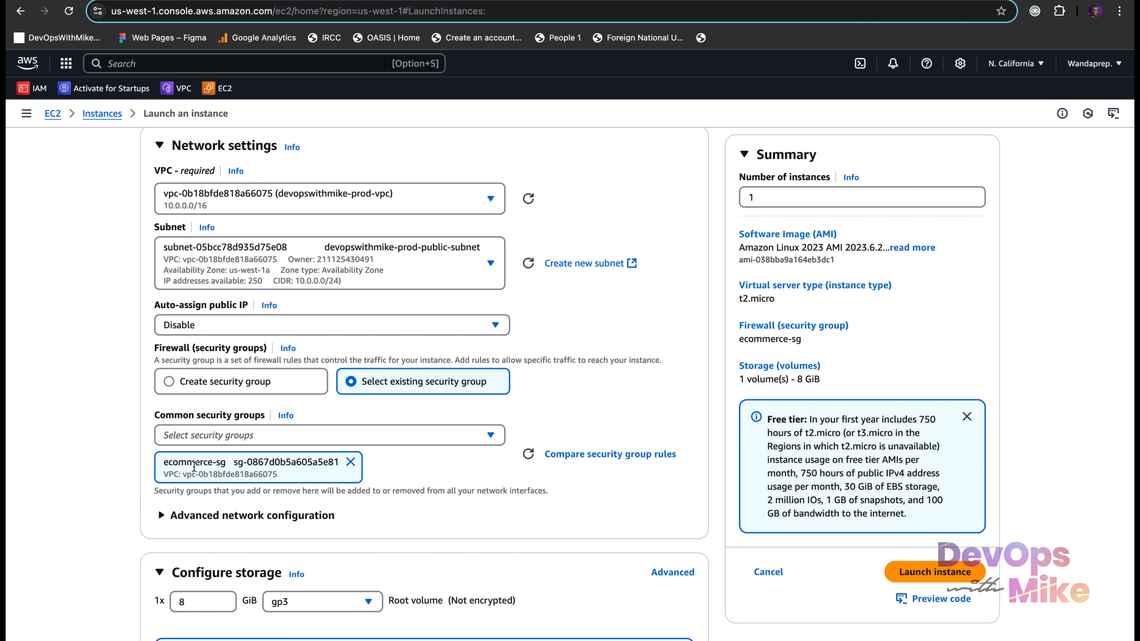
Check the user data script in the launch form against userdata2.sh on GitHub
{"action": "scroll", "coordinate": [193, 467], "scroll_direction": "down", "scroll_amount": 12}
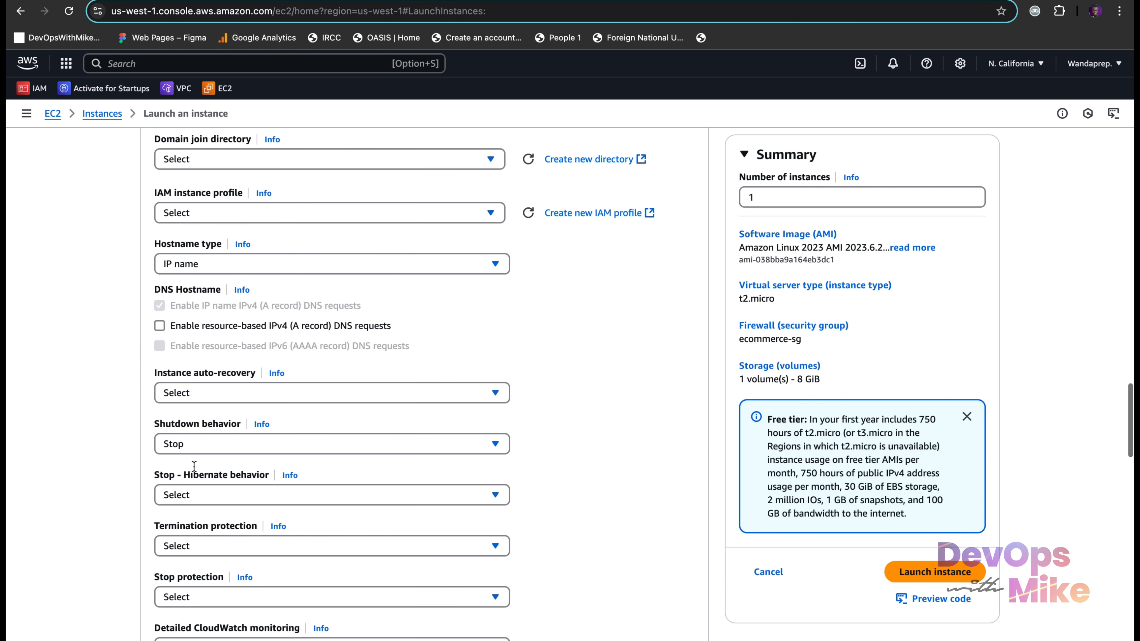
{"action": "scroll", "coordinate": [194, 467], "scroll_direction": "down", "scroll_amount": 14}
{"action": "left_click", "coordinate": [312, 0]}
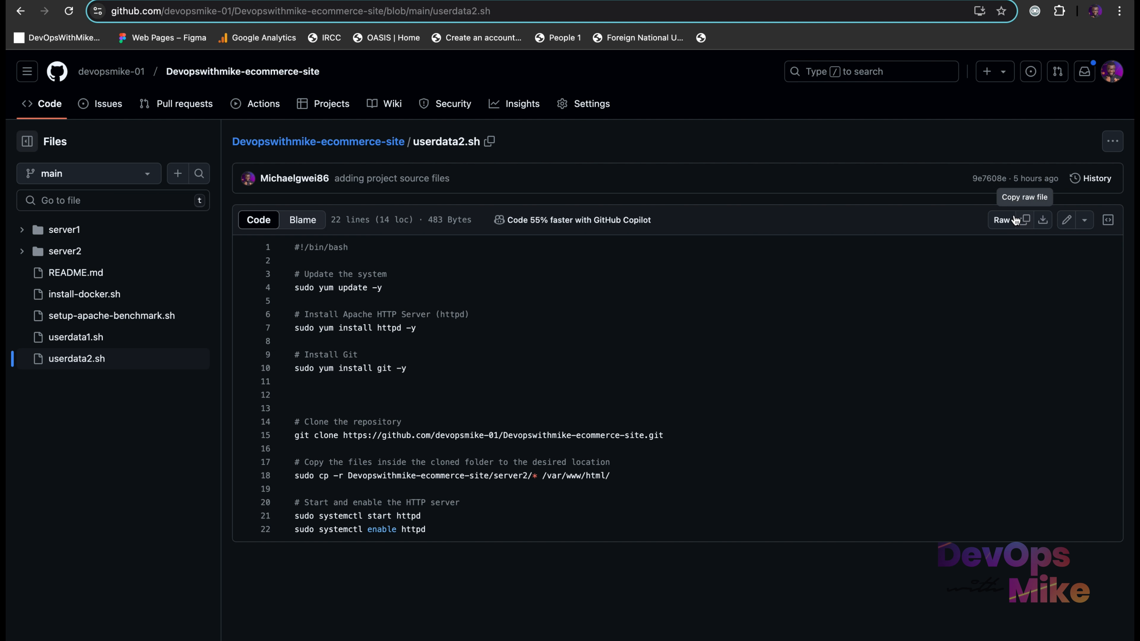
{"action": "left_click", "coordinate": [162, 1]}
{"action": "scroll", "coordinate": [304, 514], "scroll_direction": "down", "scroll_amount": 10}
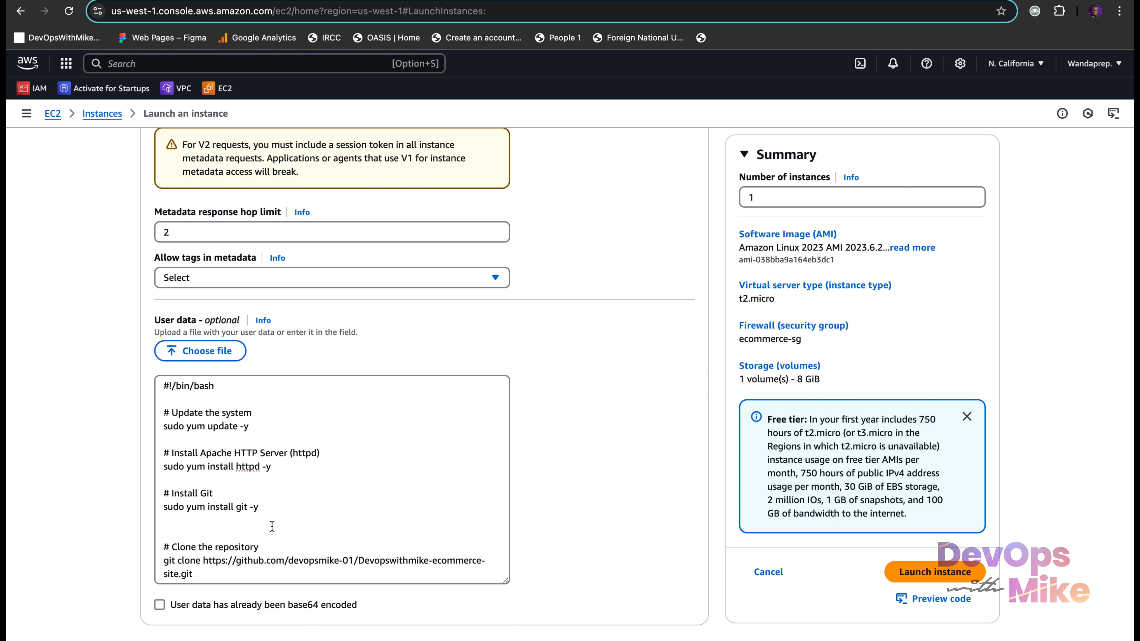
Launch the server-2 instance and return to the instances list
{"action": "scroll", "coordinate": [766, 543], "scroll_direction": "up", "scroll_amount": 10}
{"action": "left_click", "coordinate": [934, 572]}
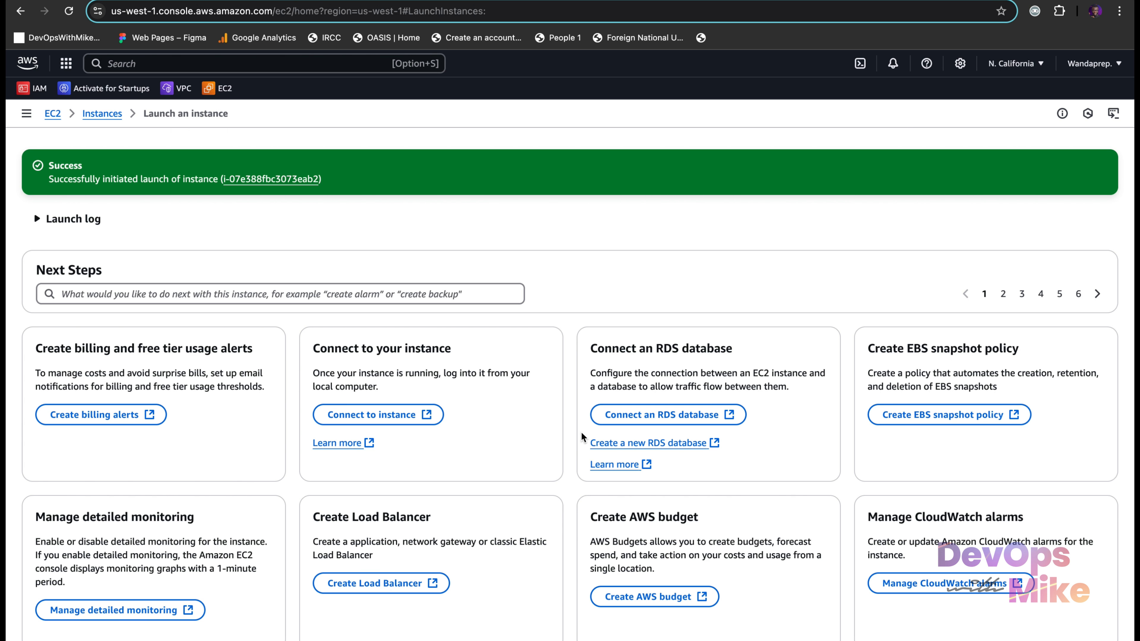
{"action": "left_click", "coordinate": [111, 115]}
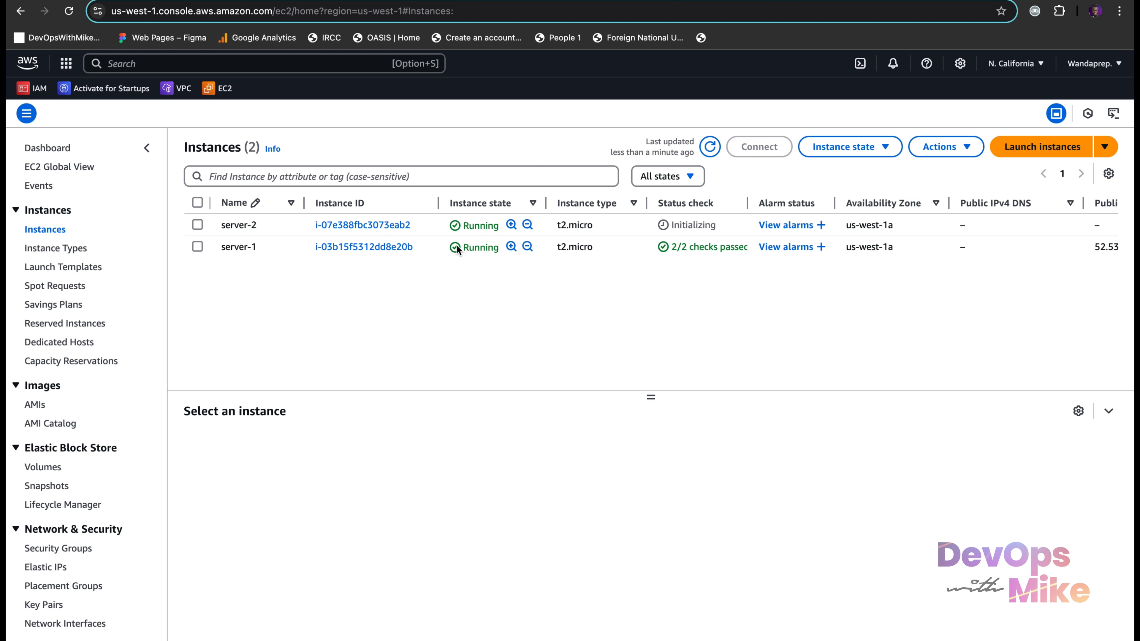
Select the server-1 instance and copy its public IPv4 address
{"action": "left_click", "coordinate": [197, 247]}
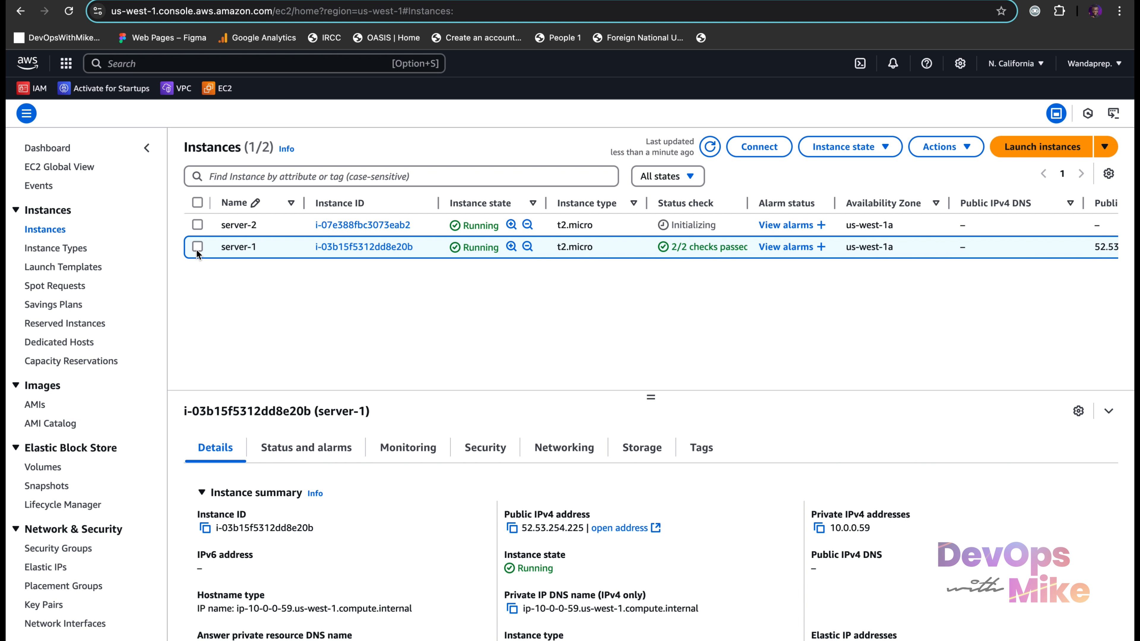
{"action": "left_click", "coordinate": [515, 529]}
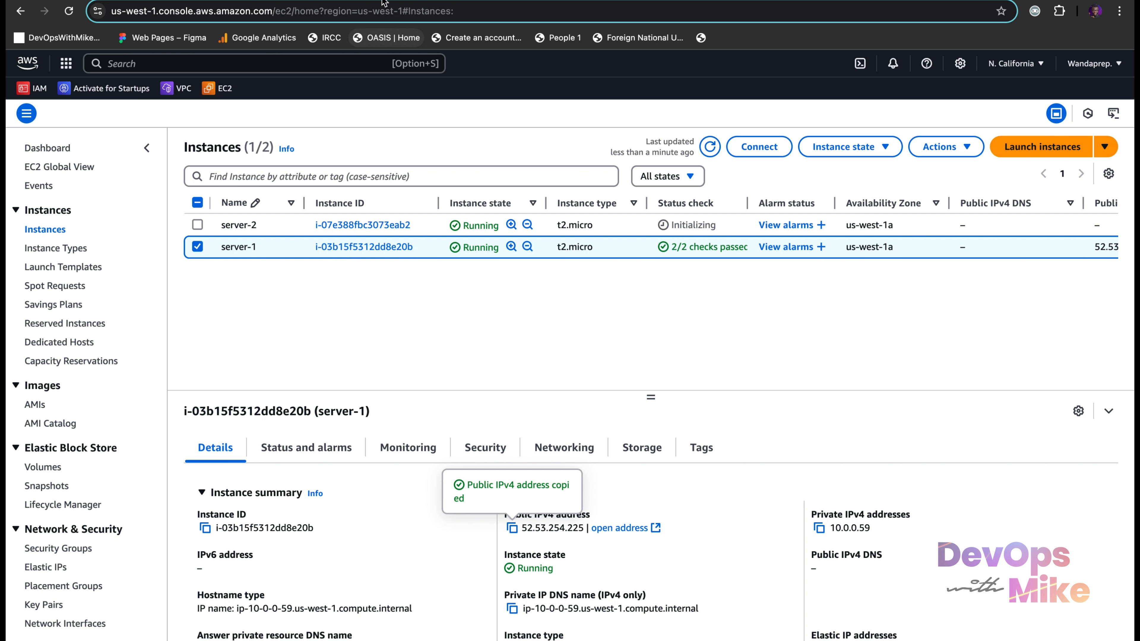
Try to open server-1's public IP address 52.53.254.225 in a new browser tab and reload the page
{"action": "key", "text": "ctrl+t"}
{"action": "key", "text": "ctrl+v"}
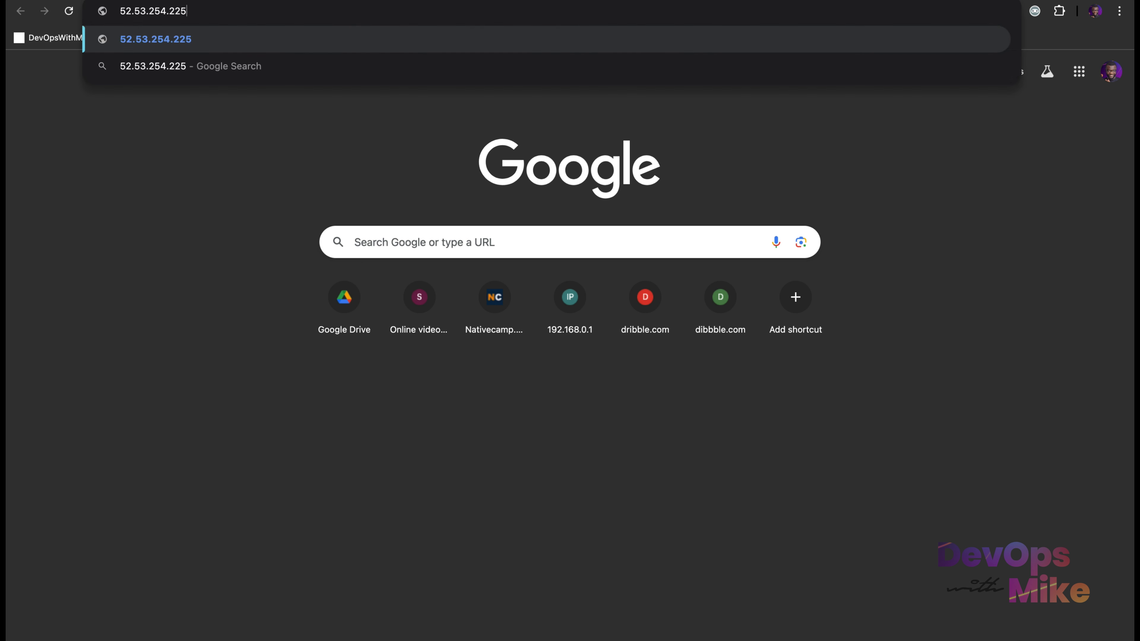
{"action": "key", "text": "Return"}
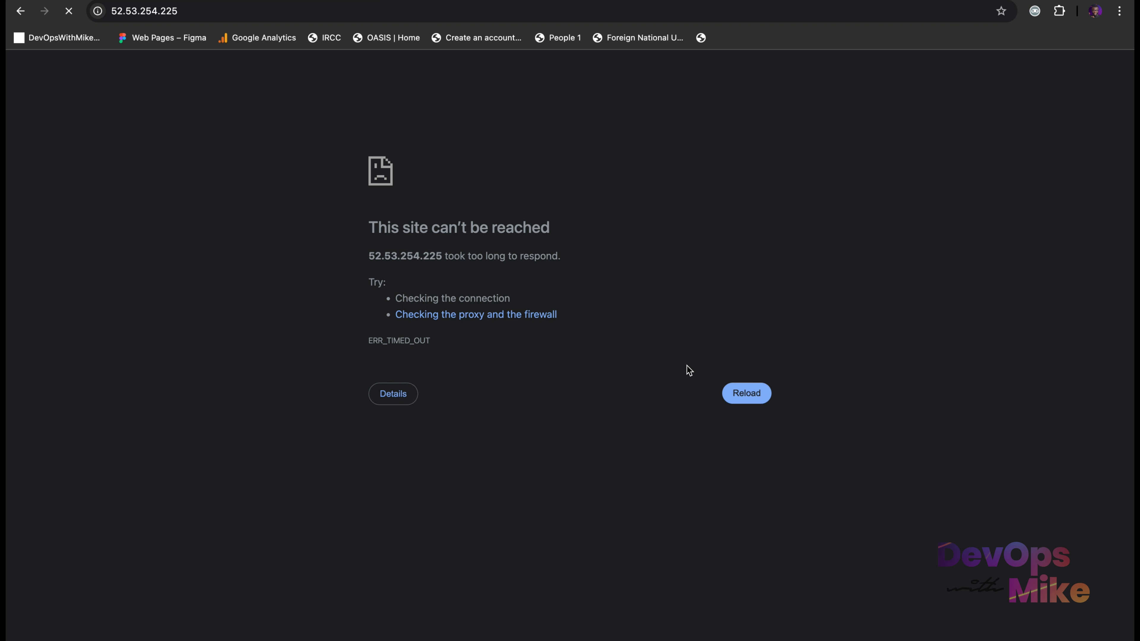
{"action": "left_click", "coordinate": [742, 395]}
{"action": "key", "text": "ctrl+shift+Tab"}
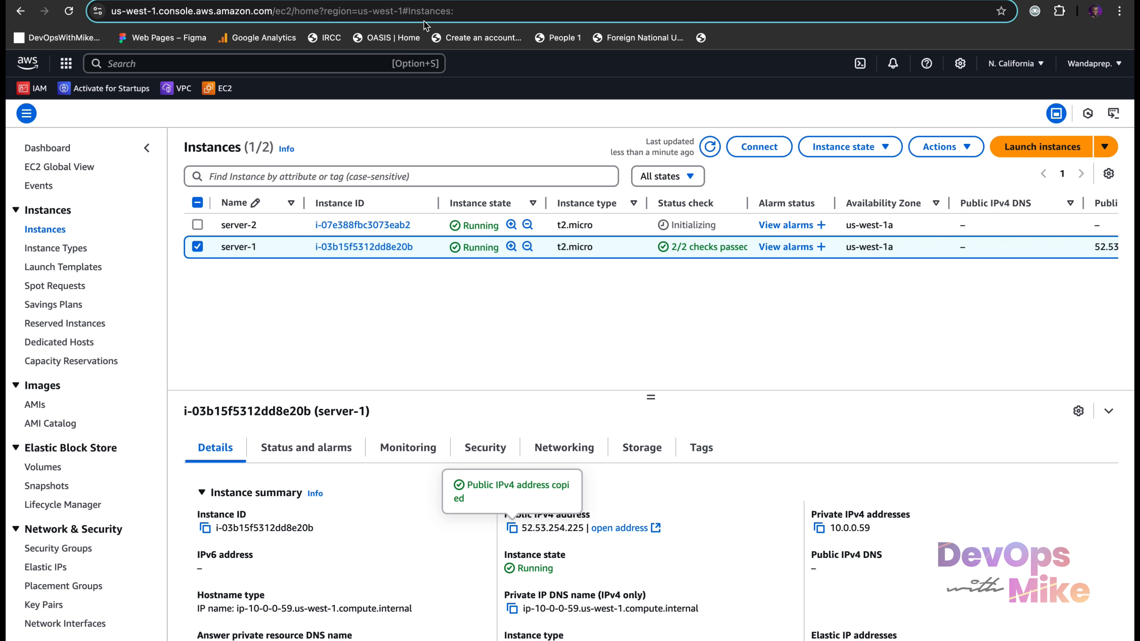
{"action": "key", "text": "ctrl+Tab"}
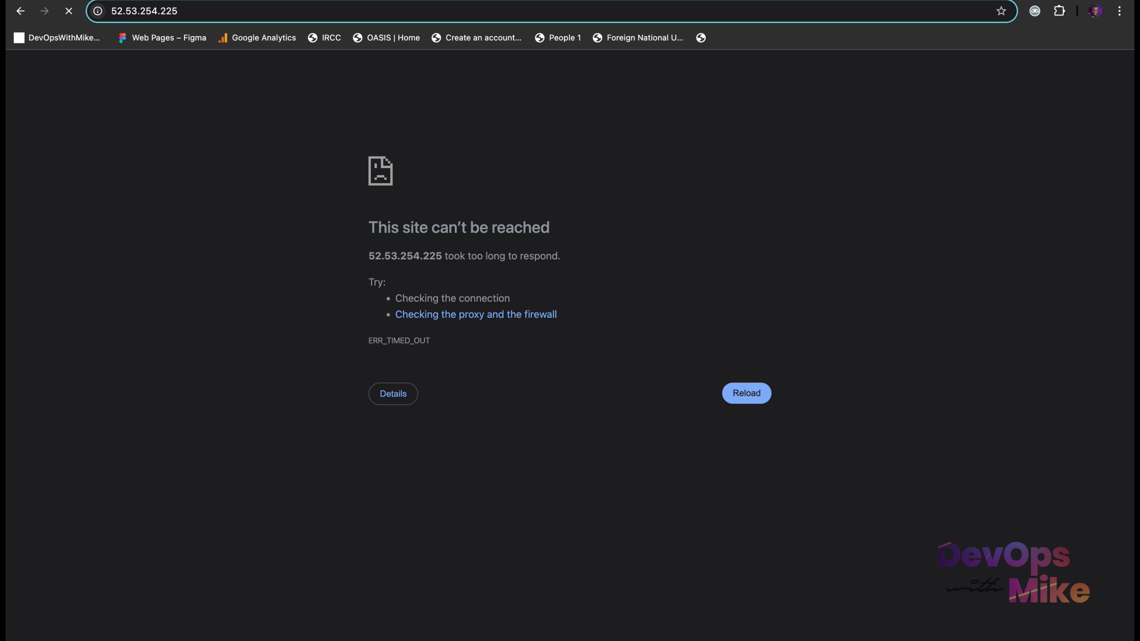
Switch to Safari, open 52.53.254.225 in a new window and make that window full screen
{"action": "key", "text": "ctrl+Left"}
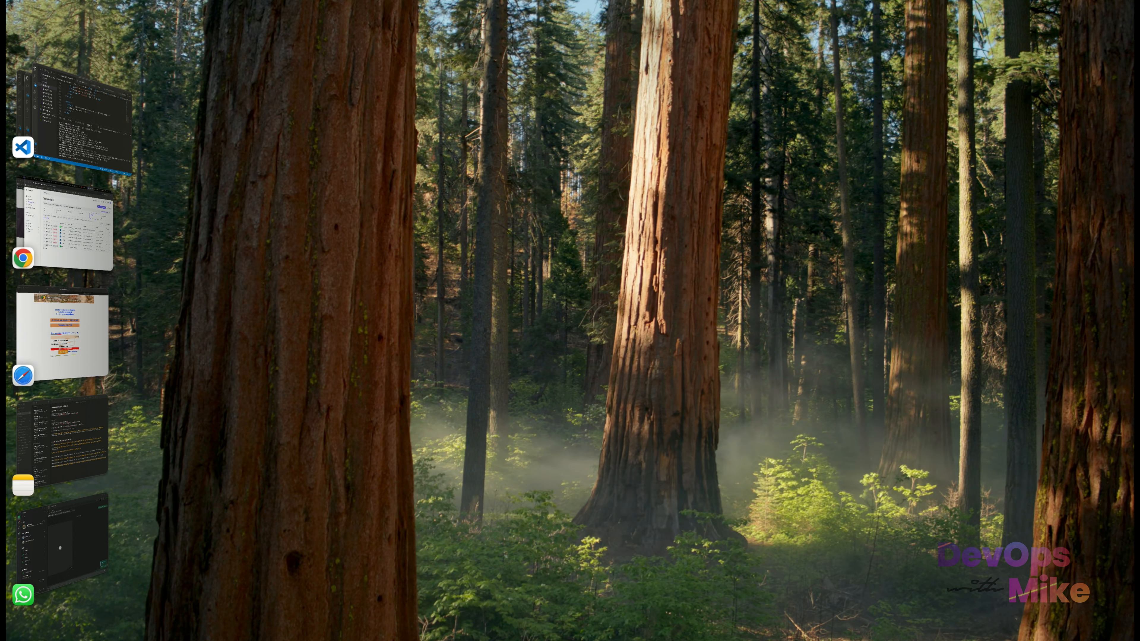
{"action": "mouse_move", "coordinate": [292, 639]}
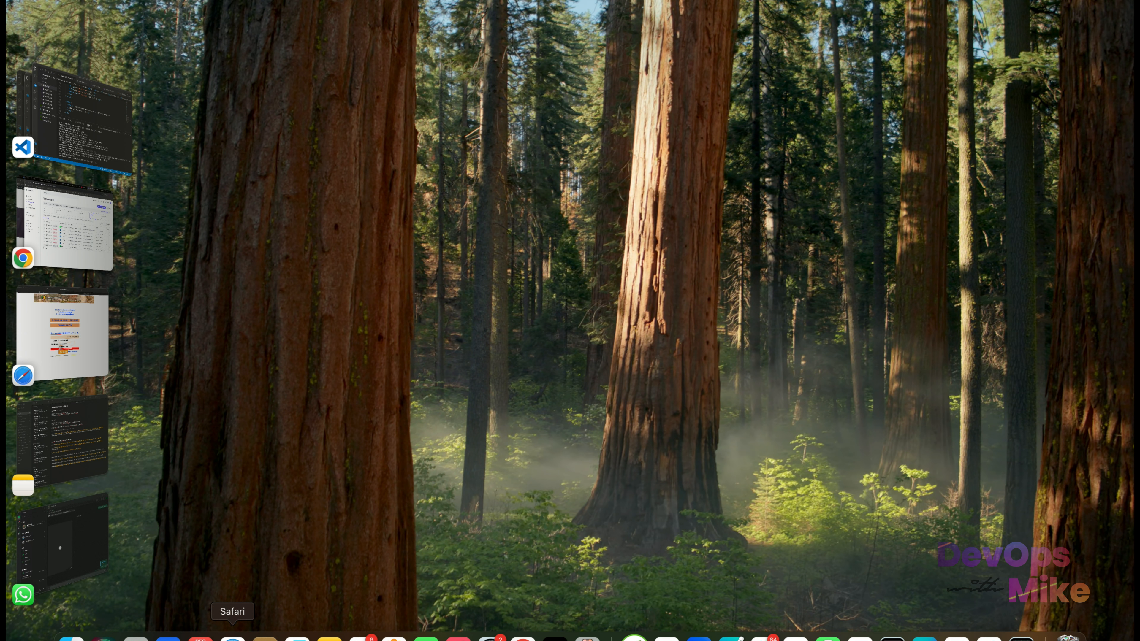
{"action": "left_click", "coordinate": [233, 638]}
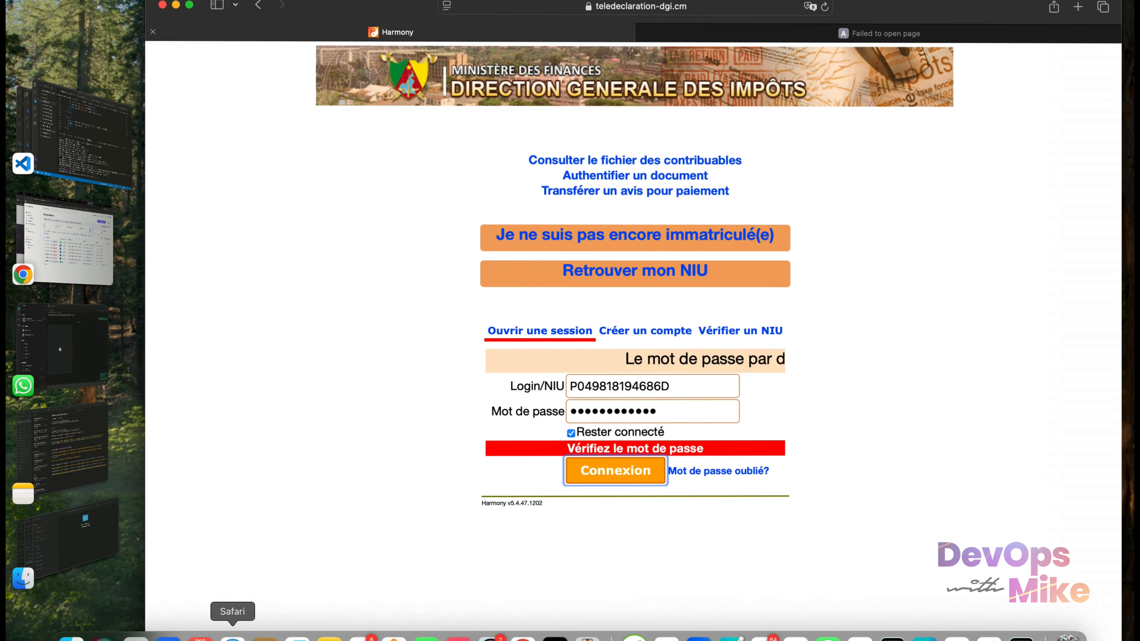
{"action": "key", "text": "super+n"}
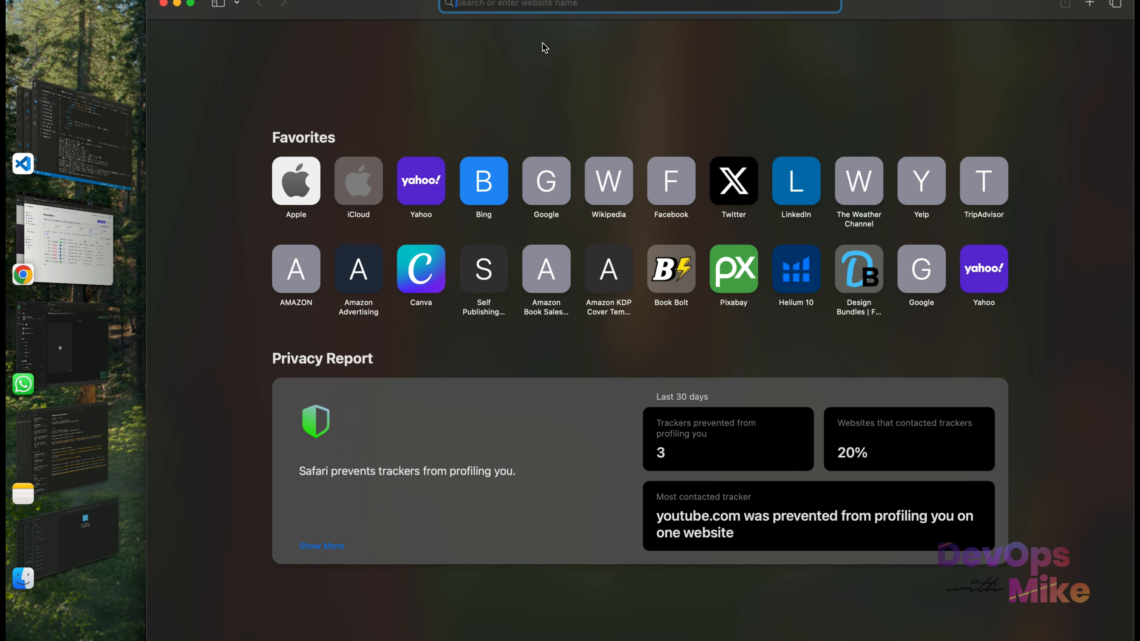
{"action": "key", "text": "super+v"}
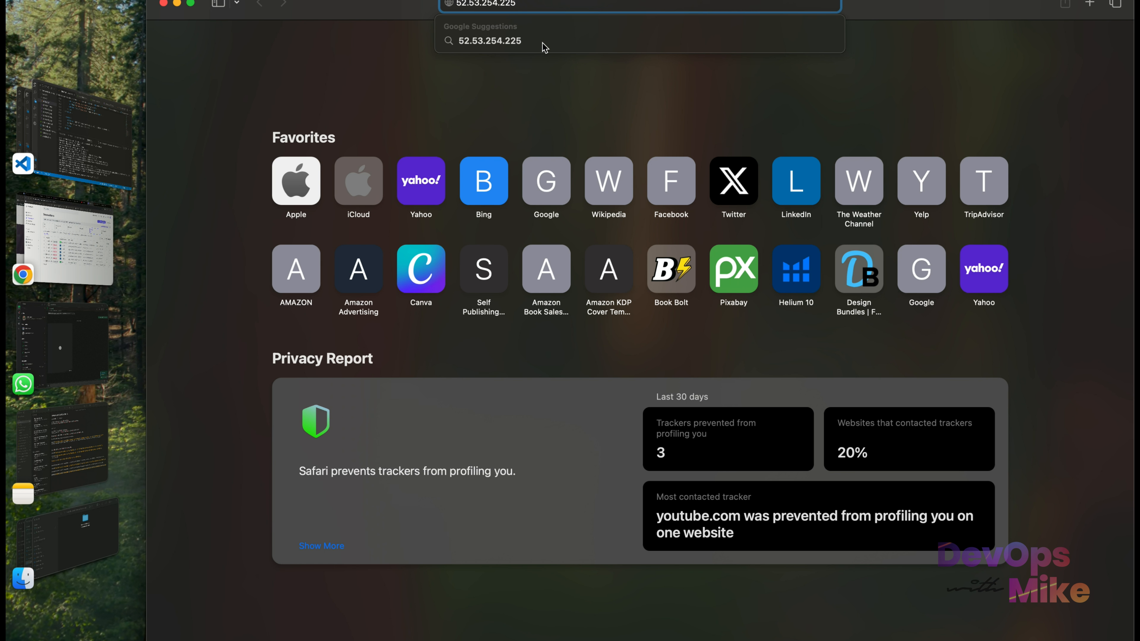
{"action": "key", "text": "Return"}
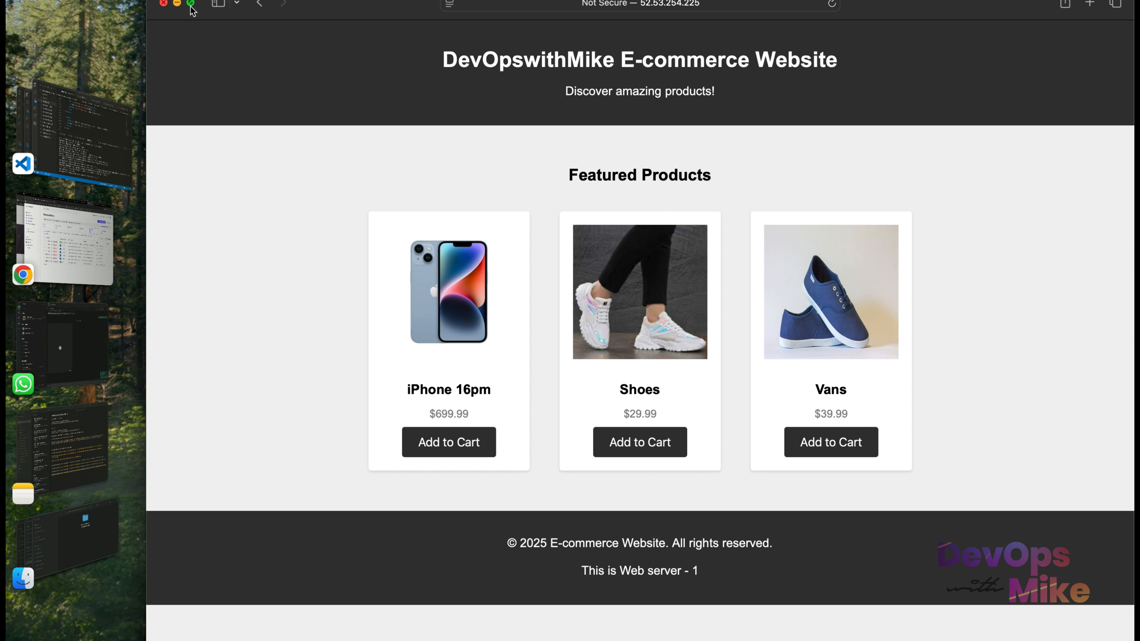
{"action": "left_click", "coordinate": [191, 4]}
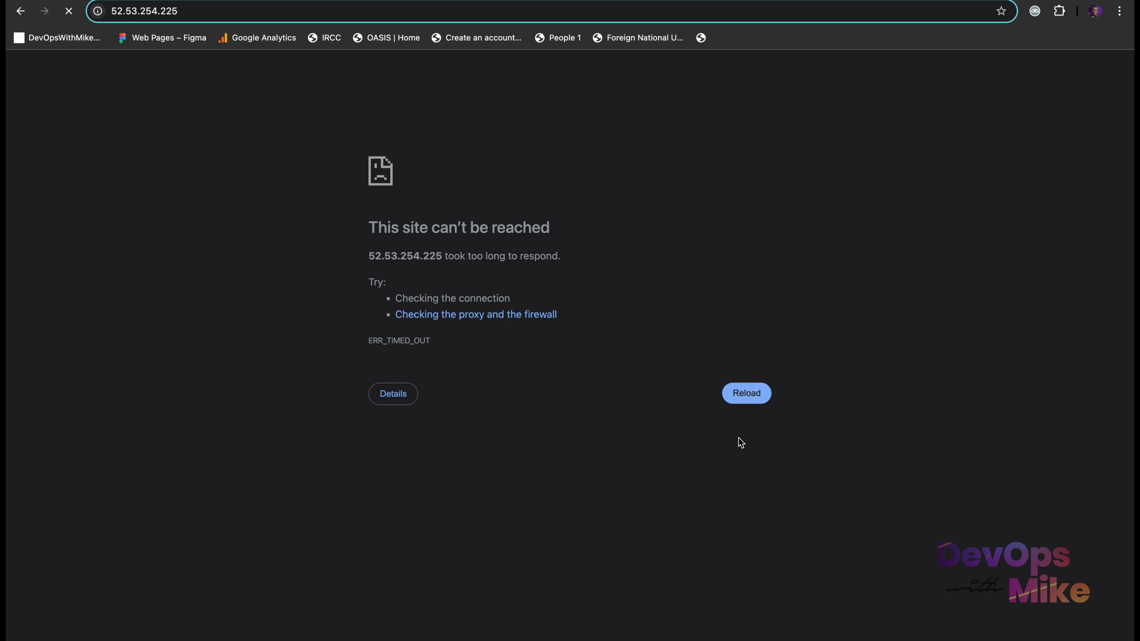
Examine the connection error details in Chrome and the loaded e-commerce page in Safari
{"action": "left_click", "coordinate": [401, 391]}
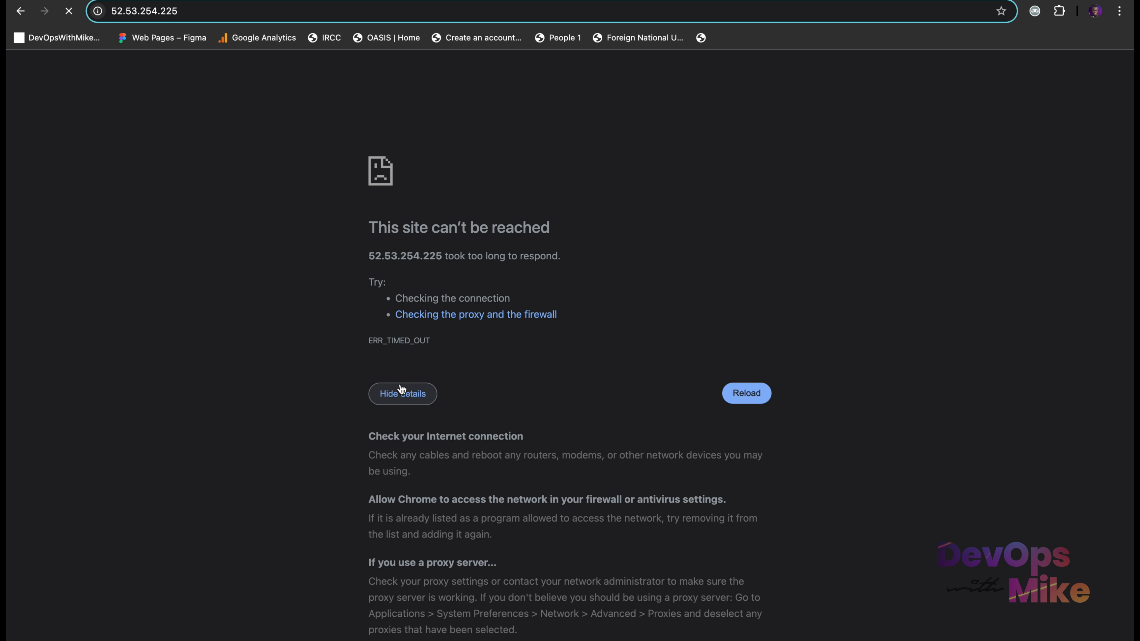
{"action": "scroll", "coordinate": [423, 424], "scroll_direction": "down", "scroll_amount": 1}
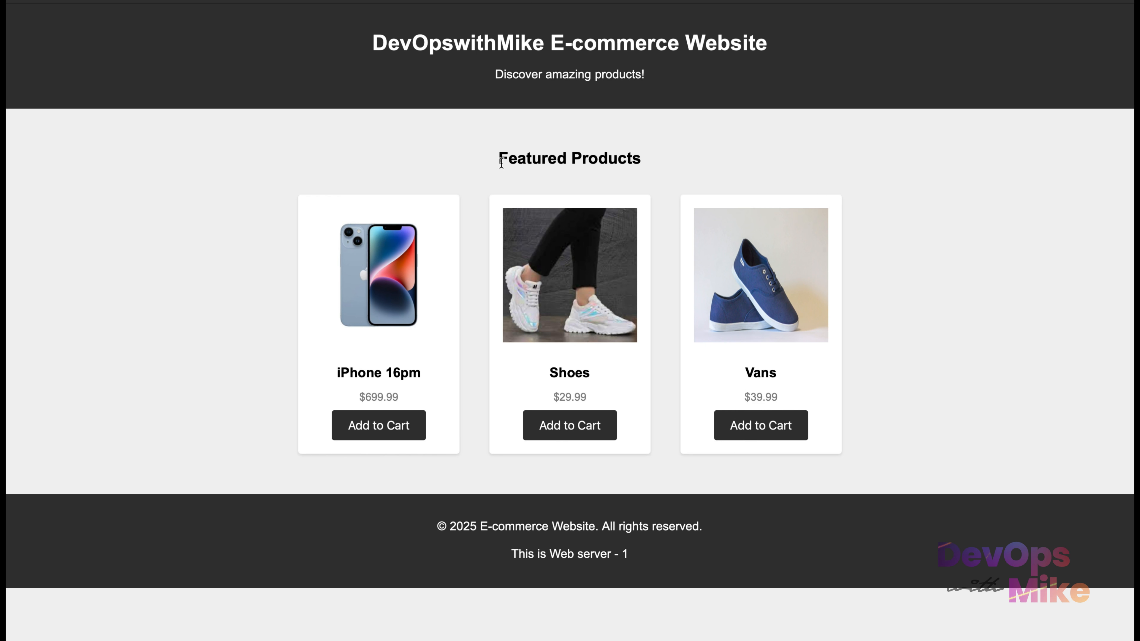
{"action": "scroll", "coordinate": [501, 163], "scroll_direction": "down", "scroll_amount": 1}
{"action": "scroll", "coordinate": [501, 163], "scroll_direction": "up", "scroll_amount": 1}
Load the server-1 site again in a second Safari tab and check the web server line in its footer
{"action": "key", "text": "super+t"}
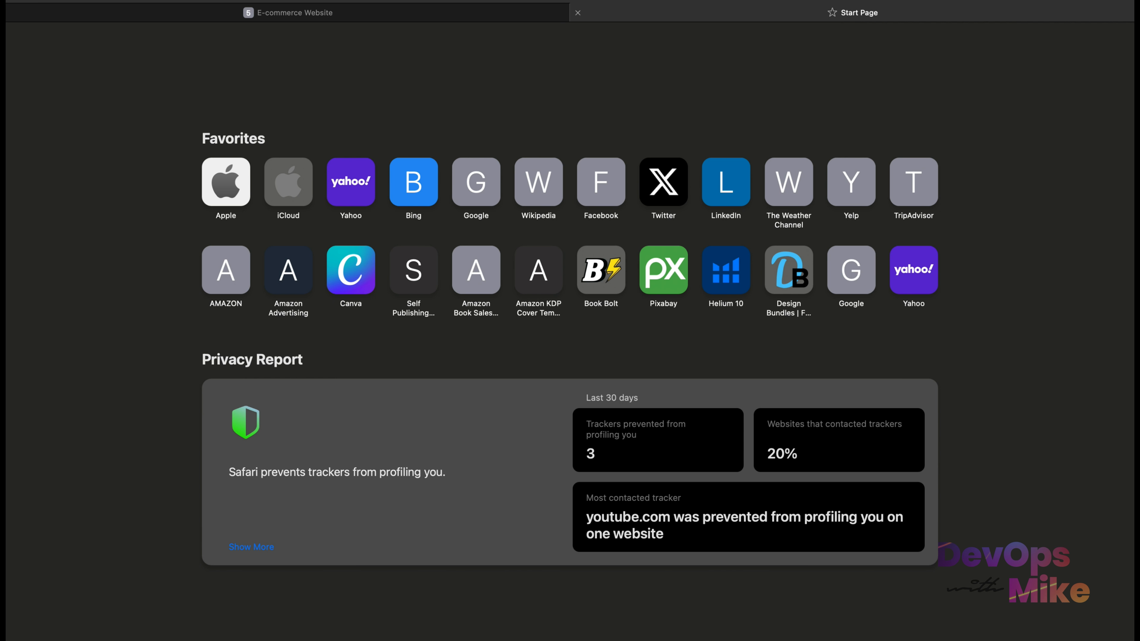
{"action": "key", "text": "Return"}
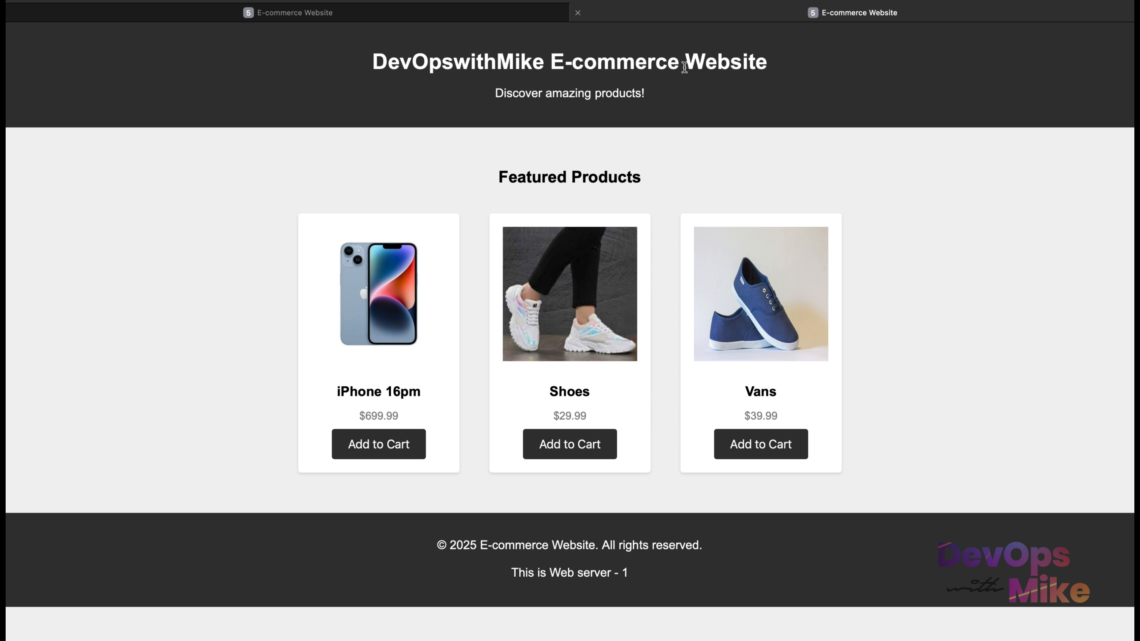
{"action": "left_click_drag", "start_coordinate": [510, 575], "coordinate": [632, 582]}
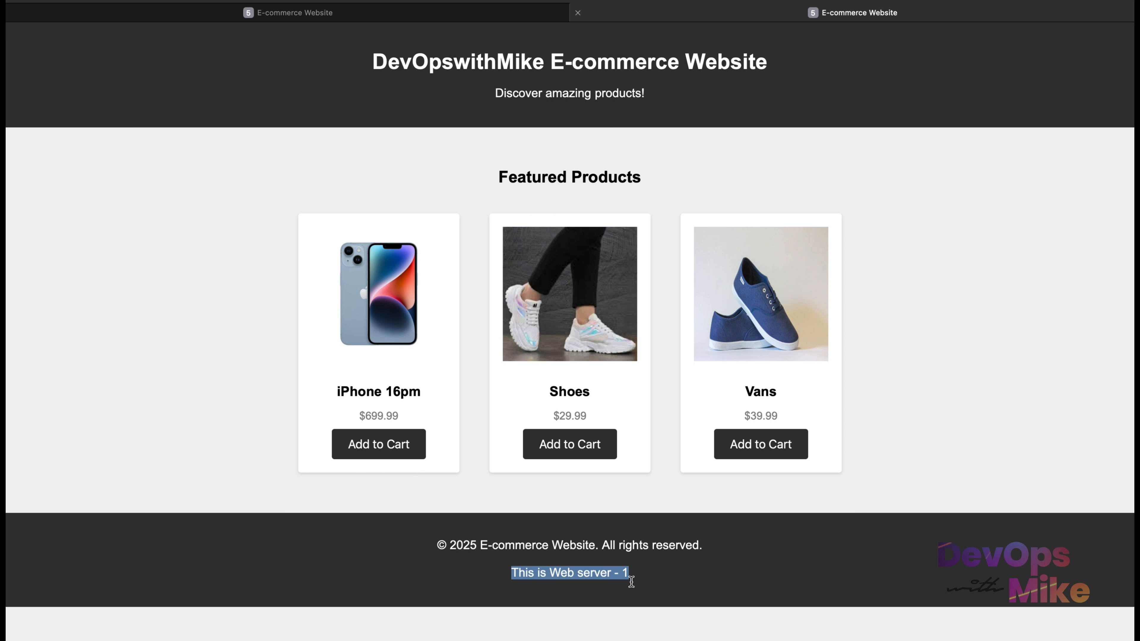
{"action": "key", "text": "super+a"}
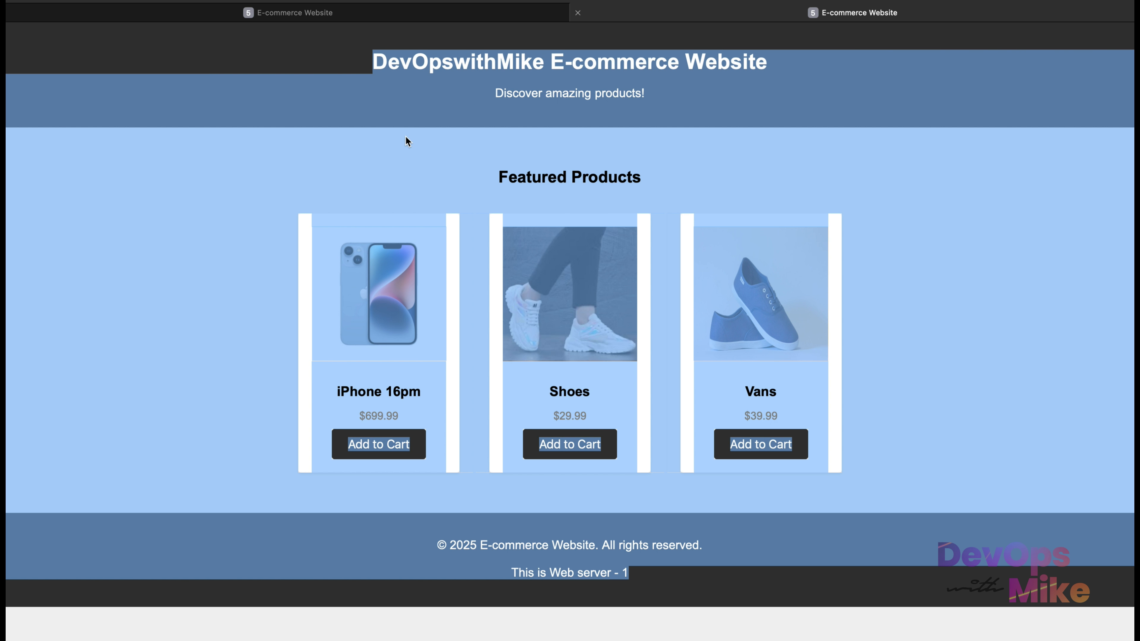
{"action": "left_click", "coordinate": [410, 153]}
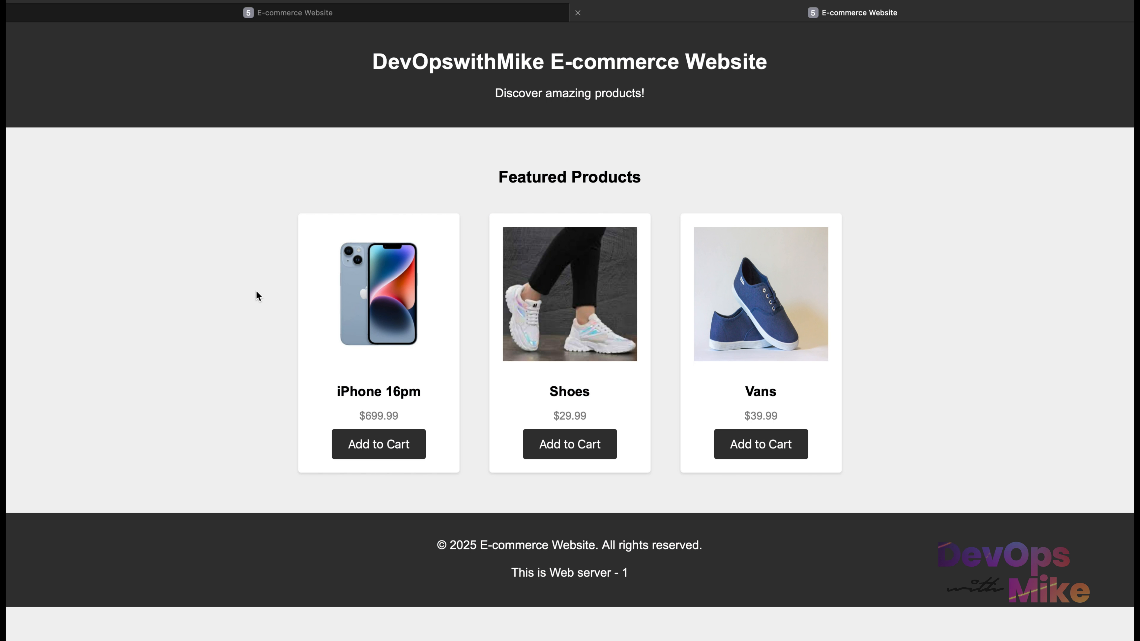
Return to the EC2 instances list in Chrome, refresh it, and select only server-2 to check its public IPv4 address
{"action": "key", "text": "ctrl+Right"}
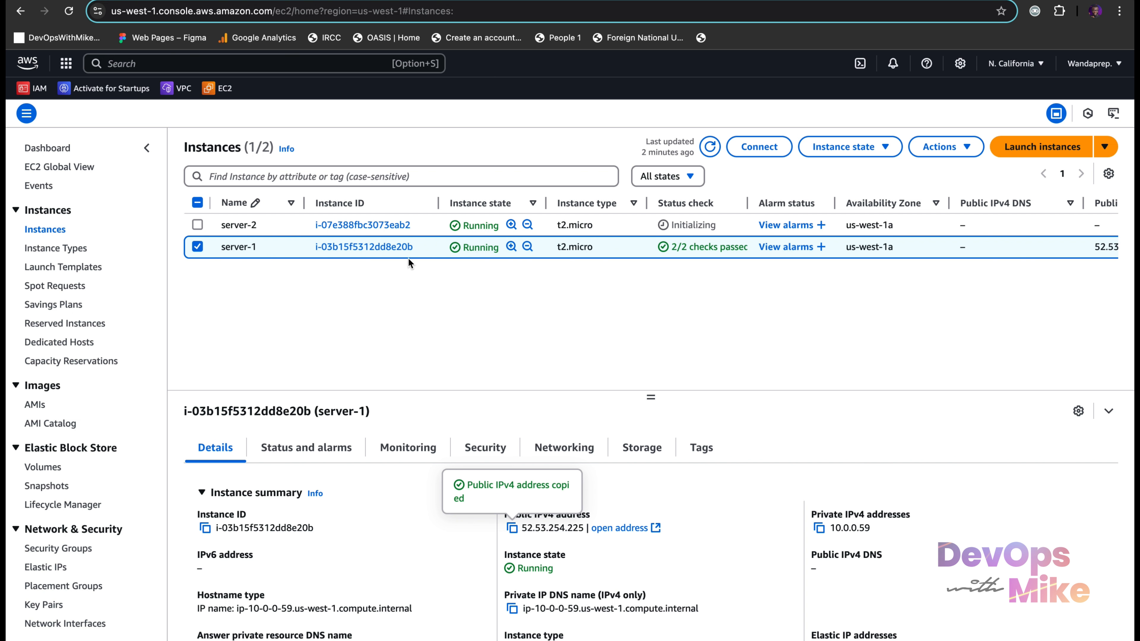
{"action": "left_click", "coordinate": [710, 147]}
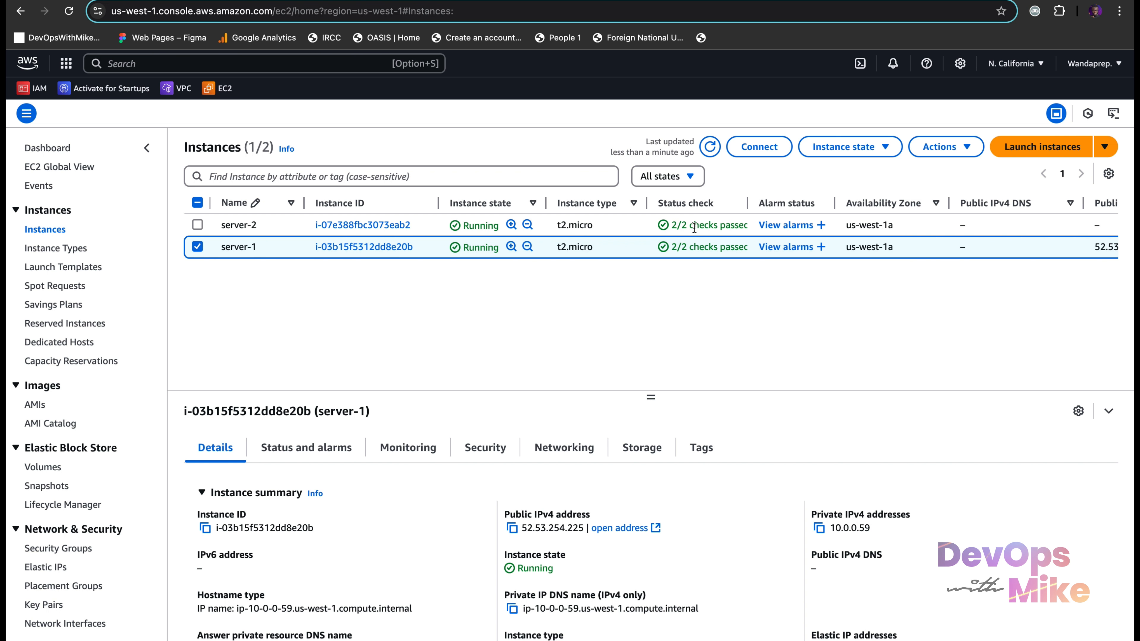
{"action": "left_click", "coordinate": [198, 244]}
{"action": "left_click", "coordinate": [198, 226]}
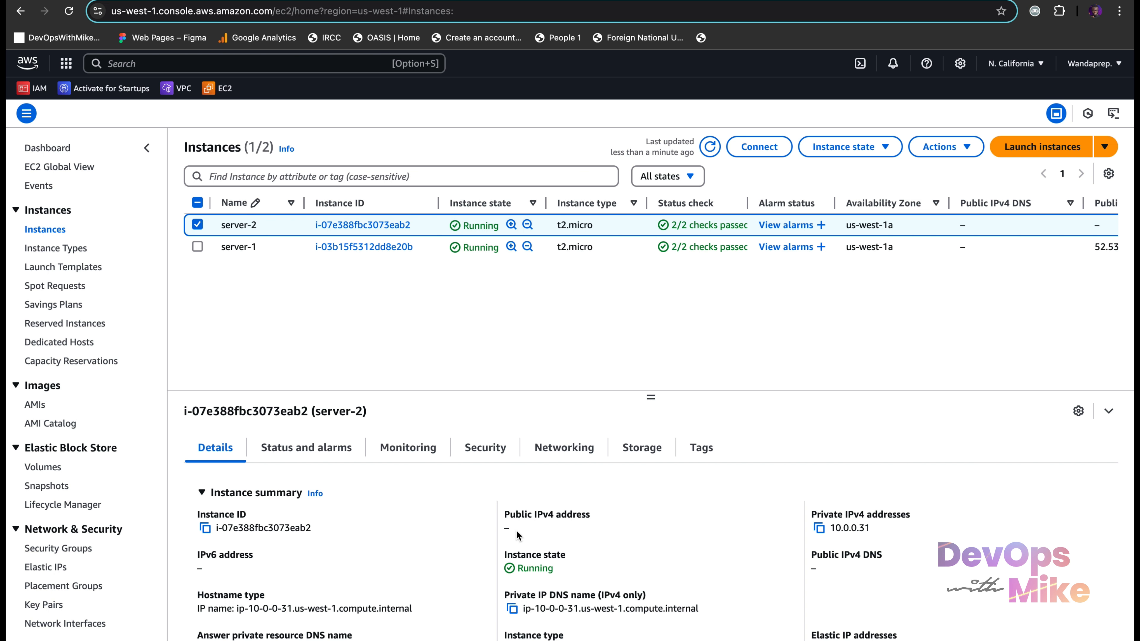
{"action": "mouse_move", "coordinate": [513, 529]}
{"action": "left_mouse_down"}
{"action": "mouse_move", "coordinate": [503, 516]}
{"action": "mouse_move", "coordinate": [504, 530]}
{"action": "left_mouse_up"}
{"action": "left_click_drag", "start_coordinate": [506, 528], "coordinate": [496, 516]}
Terminate the server-2 instance and confirm the deletion
{"action": "left_click", "coordinate": [848, 147]}
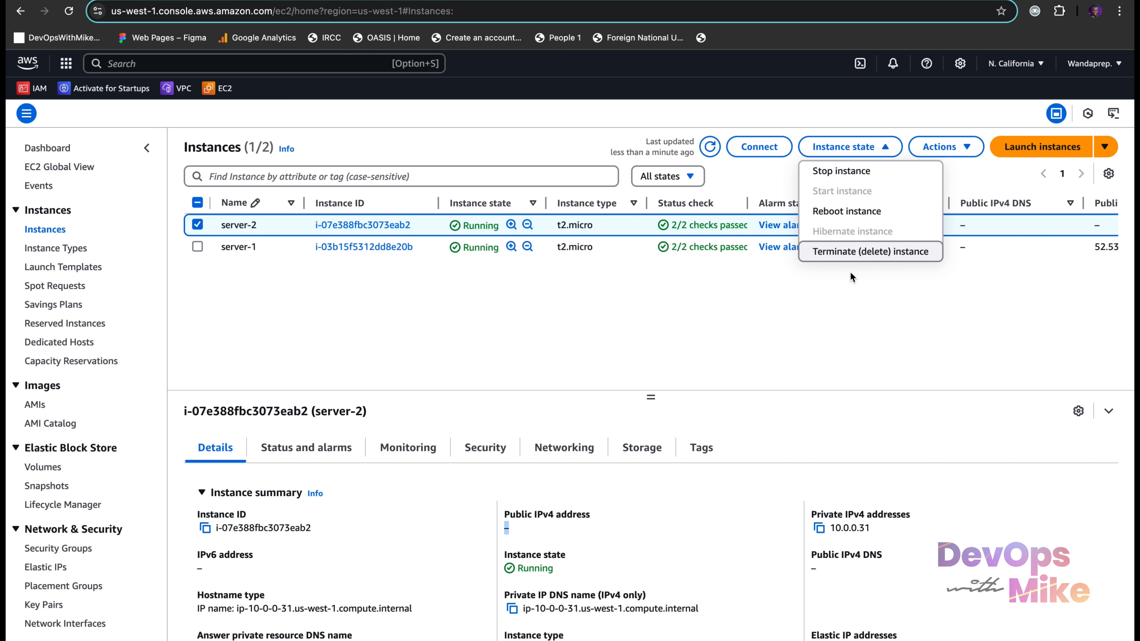
{"action": "left_click", "coordinate": [871, 252]}
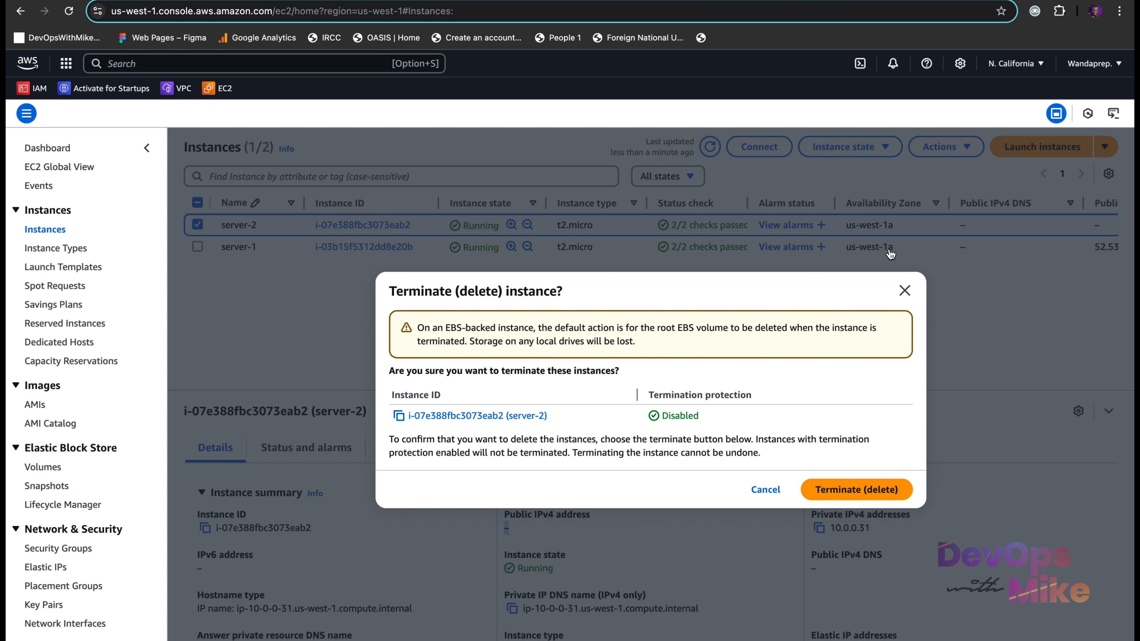
{"action": "left_click", "coordinate": [862, 488]}
Begin launching a new instance named server-2 and assign it the key pair devopswithmike-kp
{"action": "left_click", "coordinate": [1009, 193]}
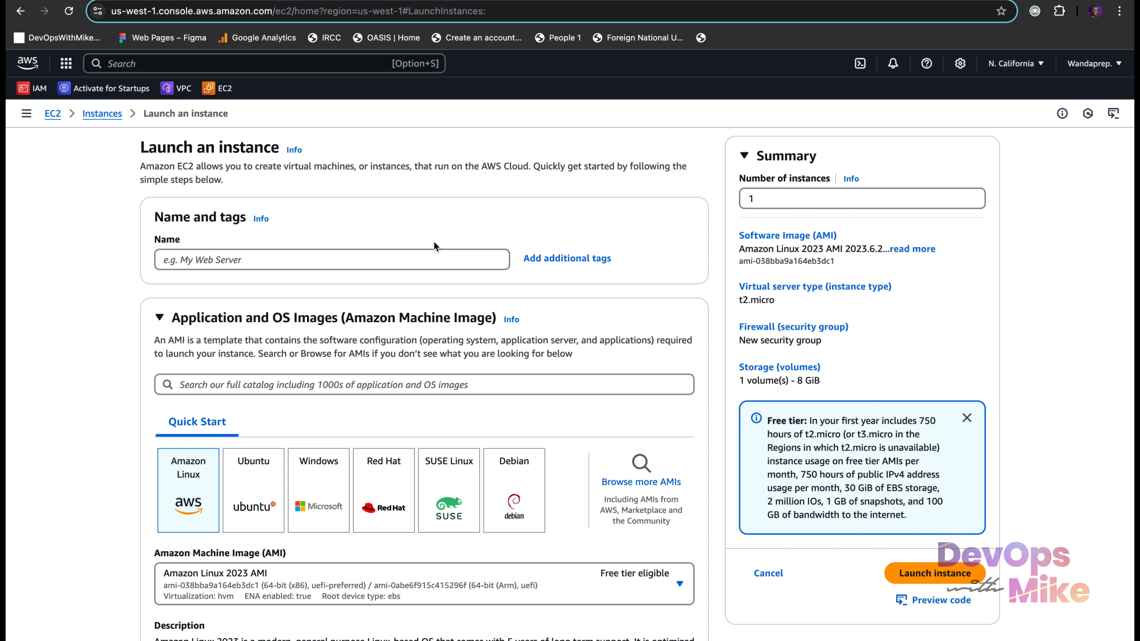
{"action": "left_click", "coordinate": [433, 254]}
{"action": "type", "text": "server-2"}
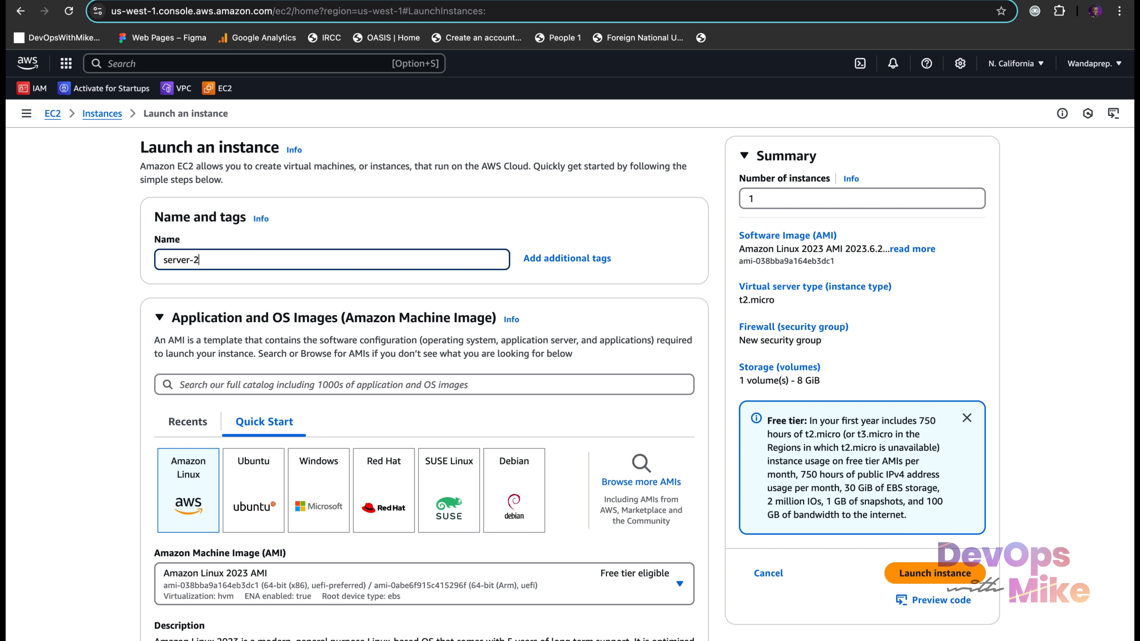
{"action": "scroll", "coordinate": [435, 366], "scroll_direction": "down", "scroll_amount": 6}
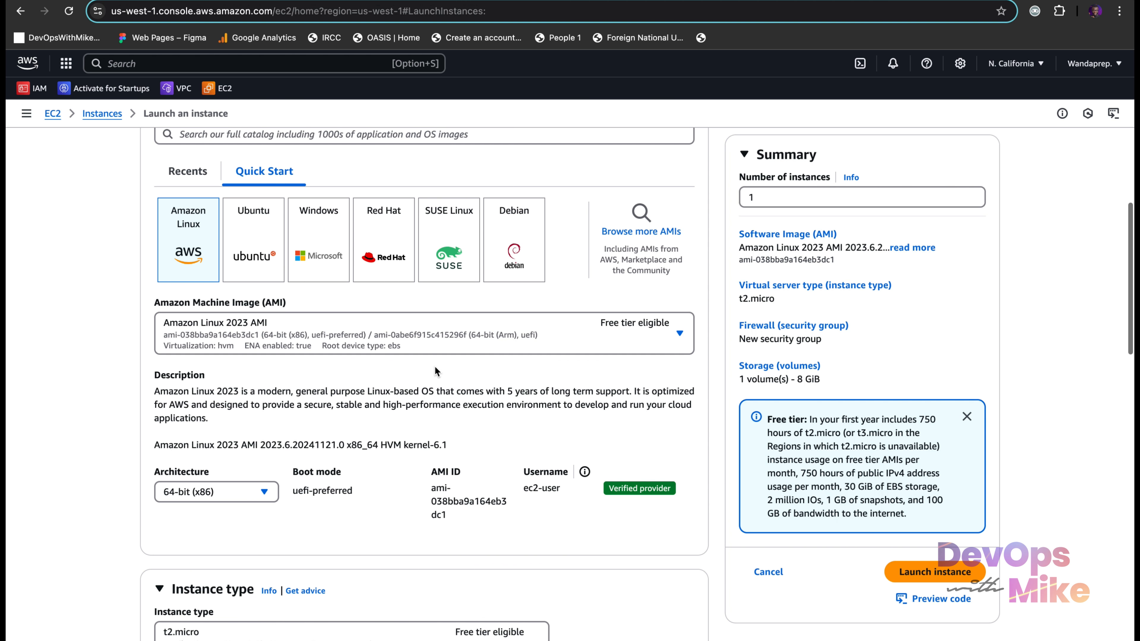
{"action": "scroll", "coordinate": [179, 477], "scroll_direction": "down", "scroll_amount": 10}
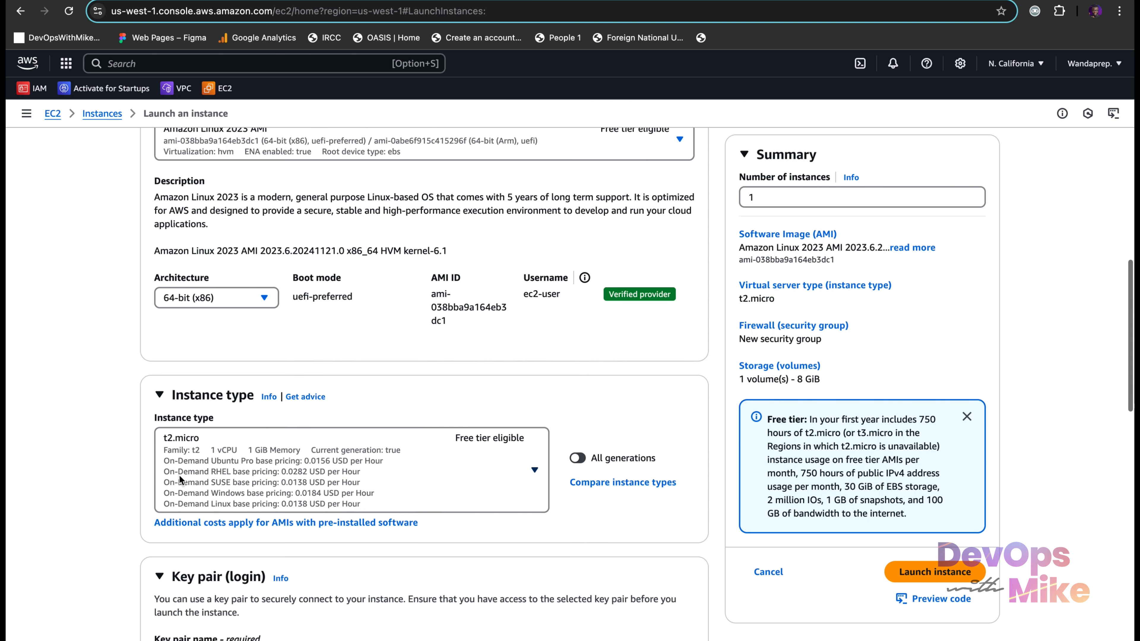
{"action": "left_click", "coordinate": [391, 281]}
{"action": "left_click", "coordinate": [358, 356]}
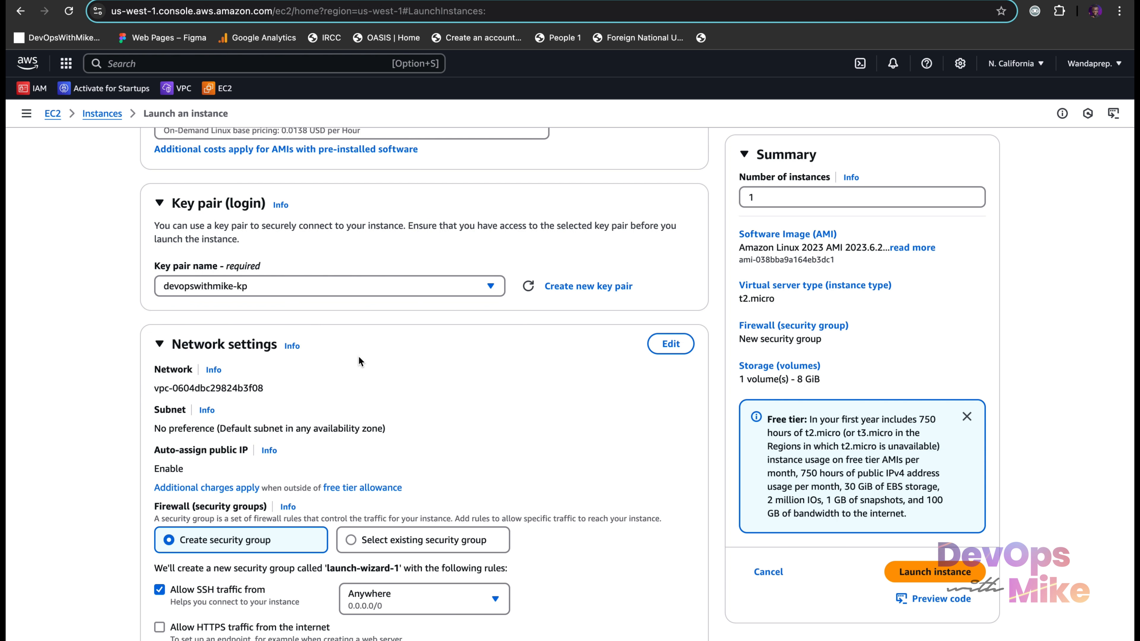
Edit the network settings of the launch and choose the VPC devopswithmike-prod-vpc
{"action": "scroll", "coordinate": [358, 361], "scroll_direction": "down", "scroll_amount": 1}
{"action": "left_click", "coordinate": [674, 259]}
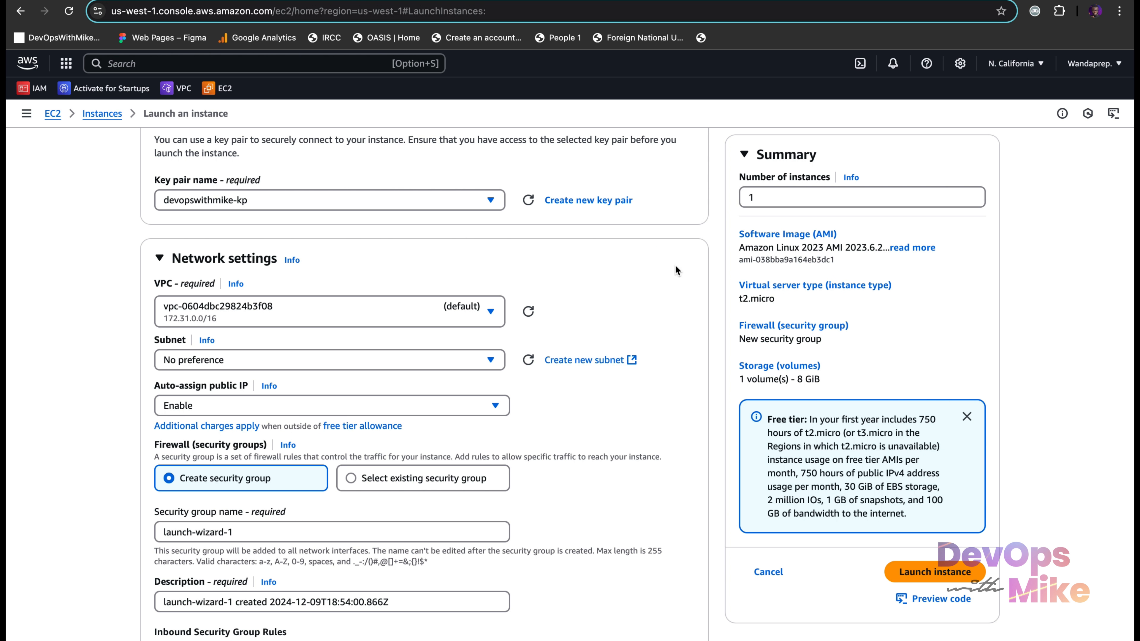
{"action": "left_click", "coordinate": [458, 306]}
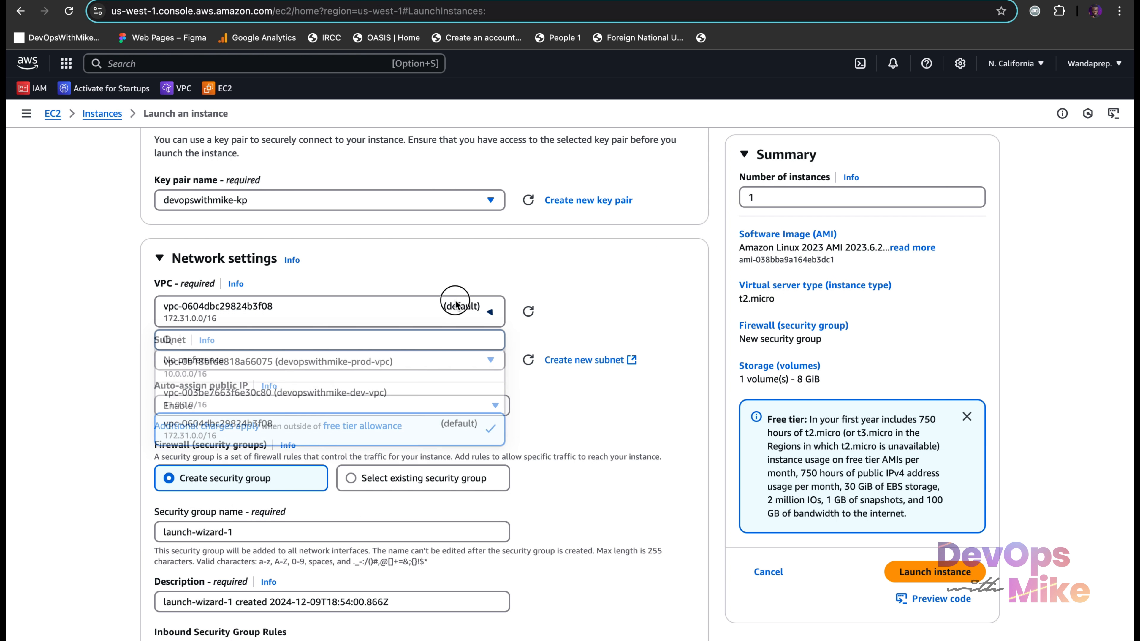
{"action": "left_click", "coordinate": [422, 365]}
{"action": "scroll", "coordinate": [420, 369], "scroll_direction": "down", "scroll_amount": 1}
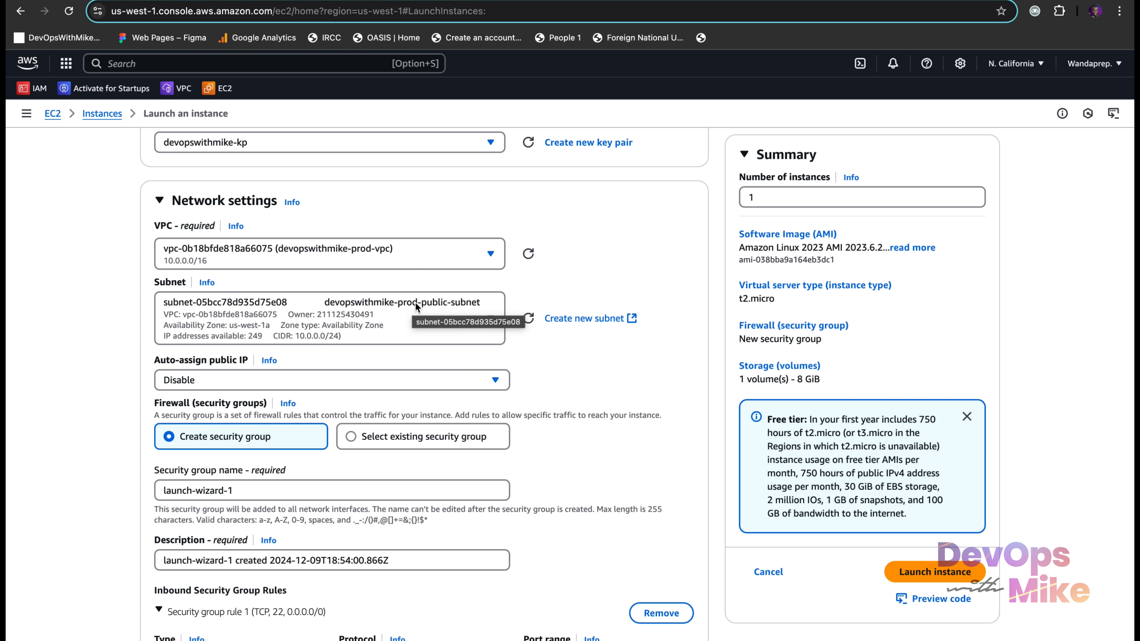
Enable auto-assignment of a public IP for the new server-2 instance
{"action": "left_click", "coordinate": [270, 382]}
{"action": "left_click", "coordinate": [245, 402]}
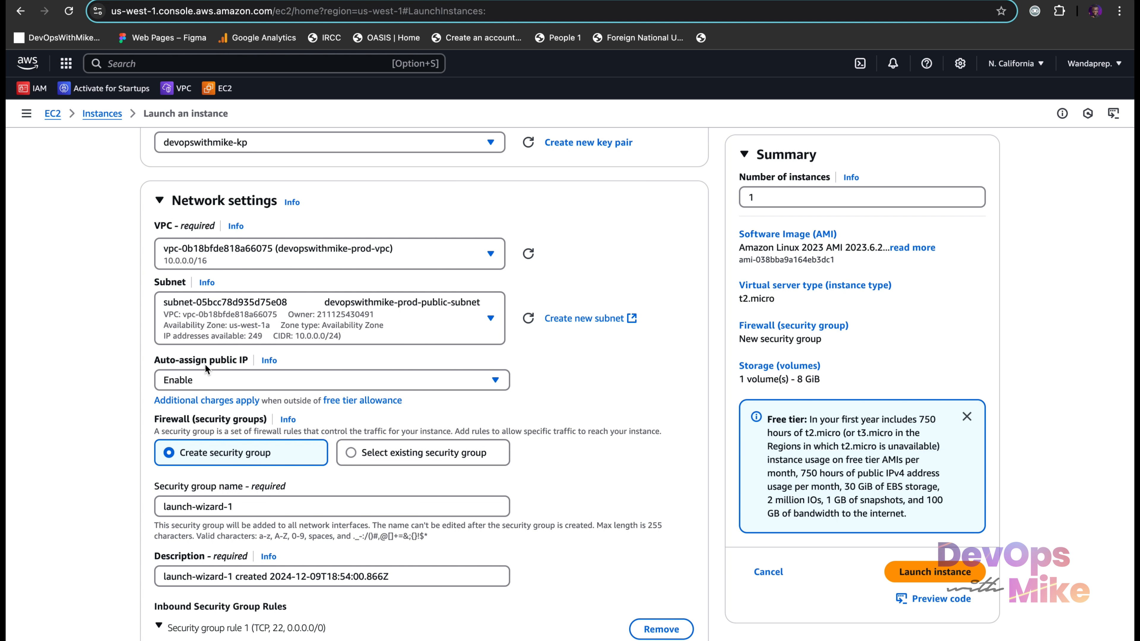
{"action": "left_click", "coordinate": [197, 378]}
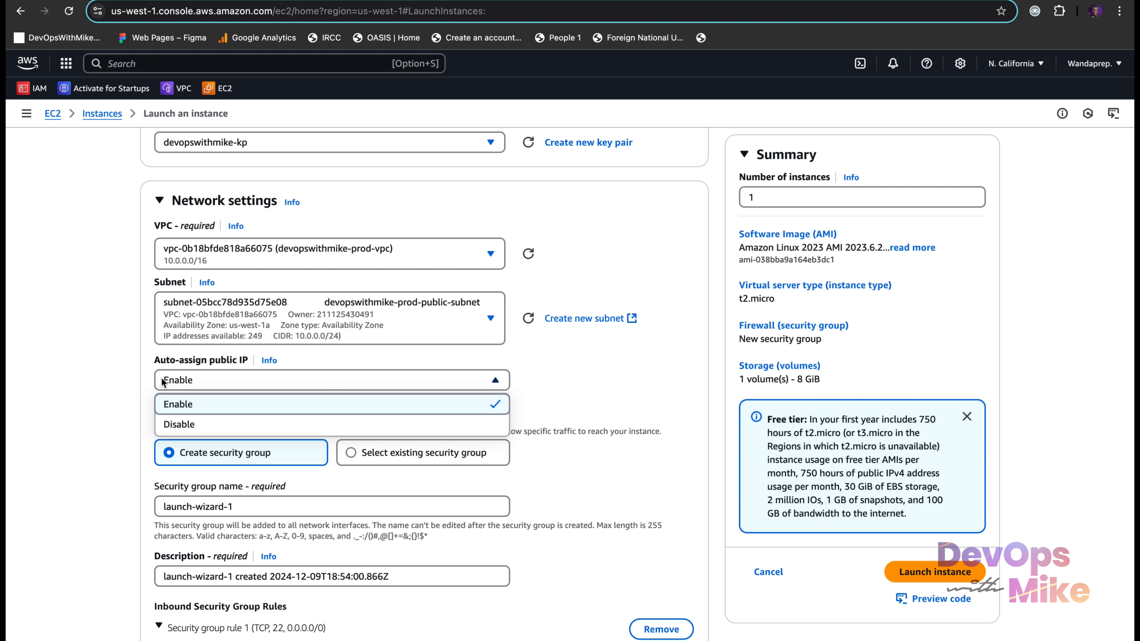
{"action": "left_click", "coordinate": [201, 404]}
{"action": "scroll", "coordinate": [201, 406], "scroll_direction": "down", "scroll_amount": 3}
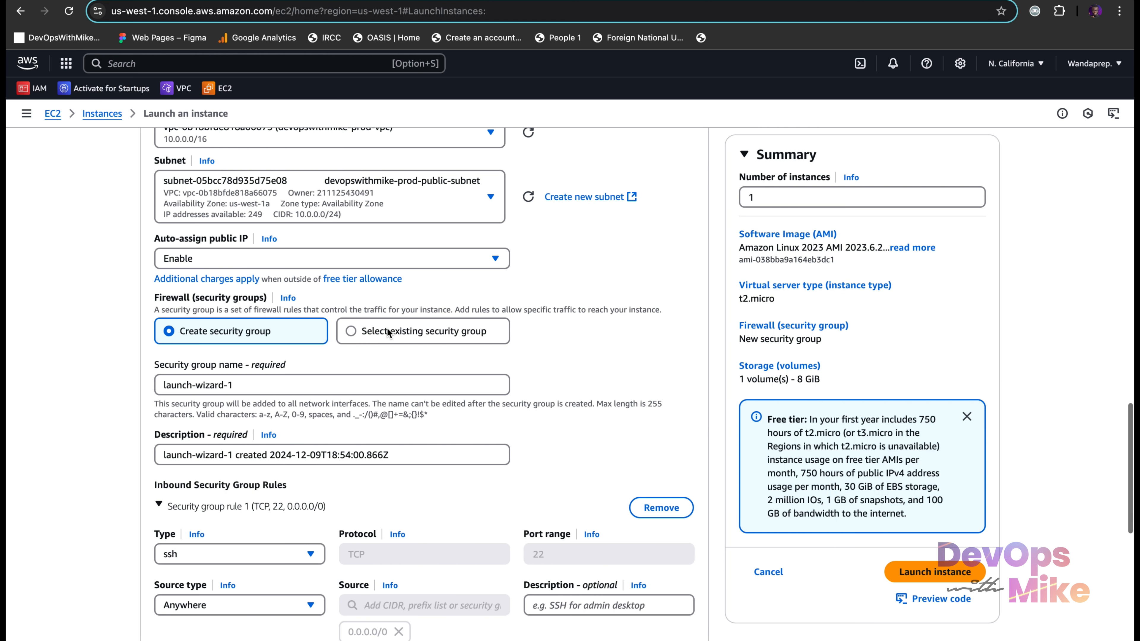
Assign the existing security group ecommerce-sg to the new server-2 instance
{"action": "left_click", "coordinate": [386, 329]}
{"action": "left_click", "coordinate": [315, 386]}
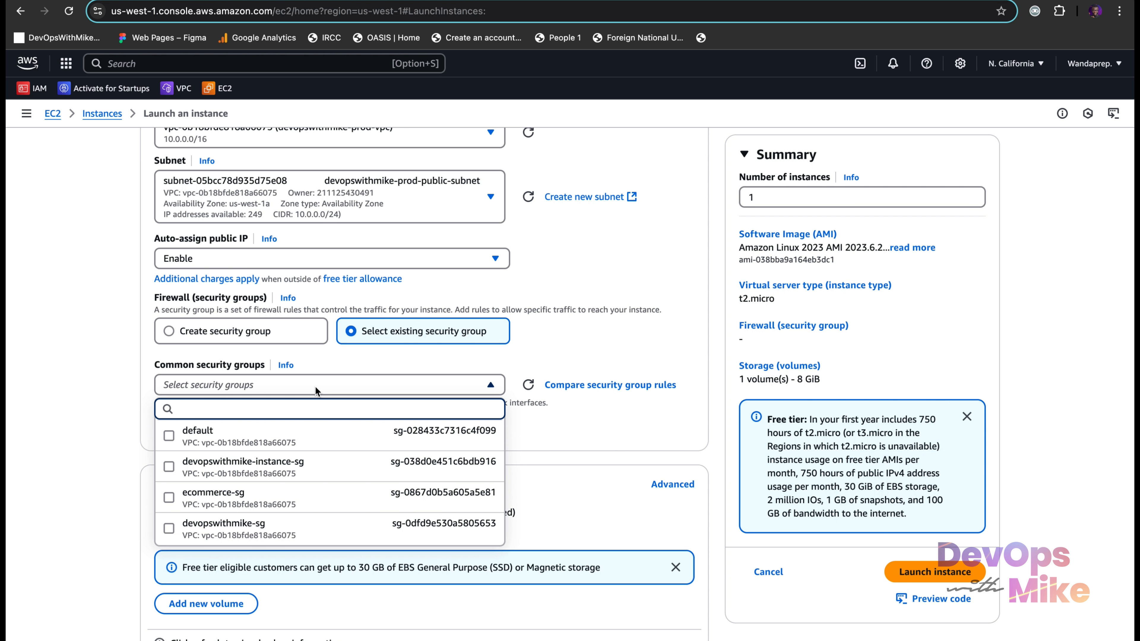
{"action": "left_click", "coordinate": [307, 491]}
Copy the raw contents of userdata2.sh from the GitHub repository into the launch's user data under the advanced details
{"action": "scroll", "coordinate": [306, 494], "scroll_direction": "down", "scroll_amount": 1}
{"action": "scroll", "coordinate": [181, 600], "scroll_direction": "down", "scroll_amount": 3}
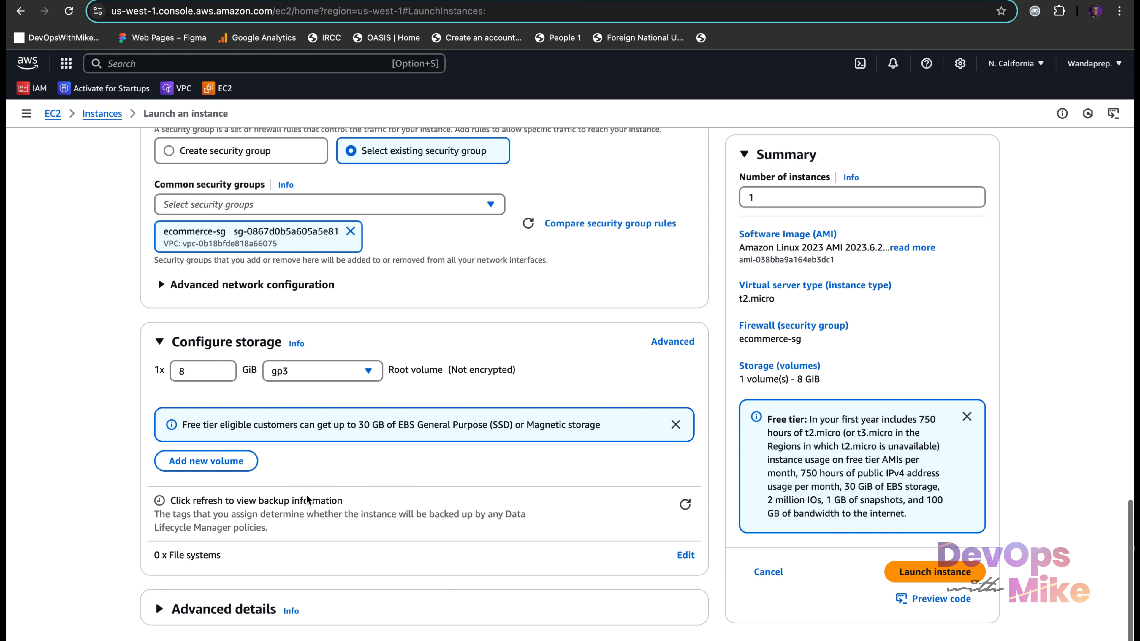
{"action": "left_click", "coordinate": [180, 605]}
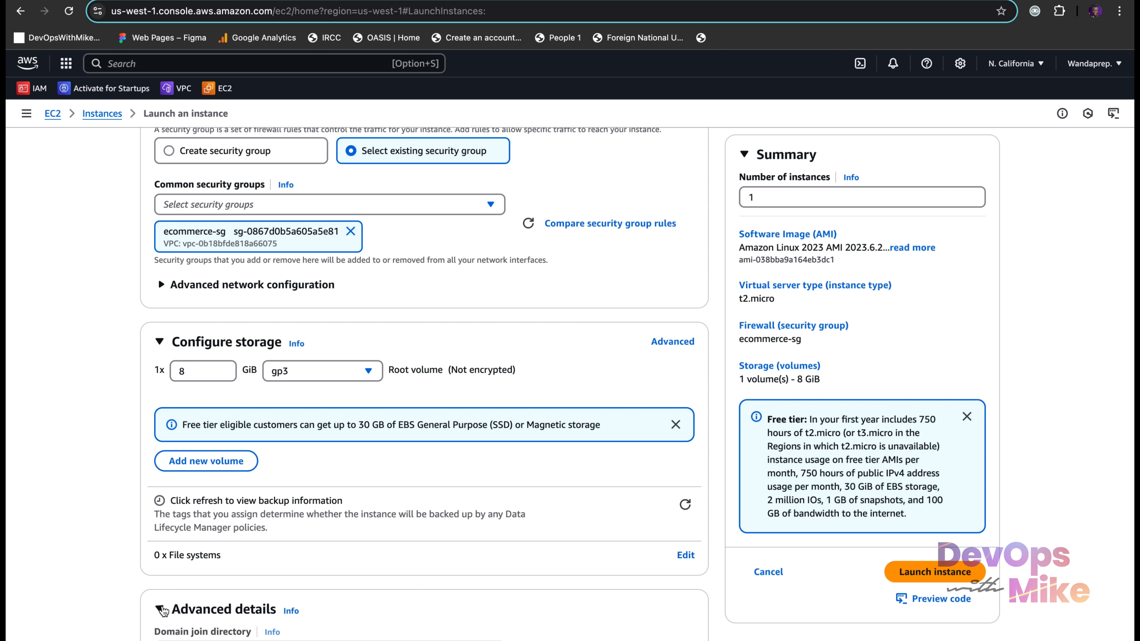
{"action": "scroll", "coordinate": [170, 609], "scroll_direction": "down", "scroll_amount": 10}
{"action": "scroll", "coordinate": [164, 609], "scroll_direction": "down", "scroll_amount": 15}
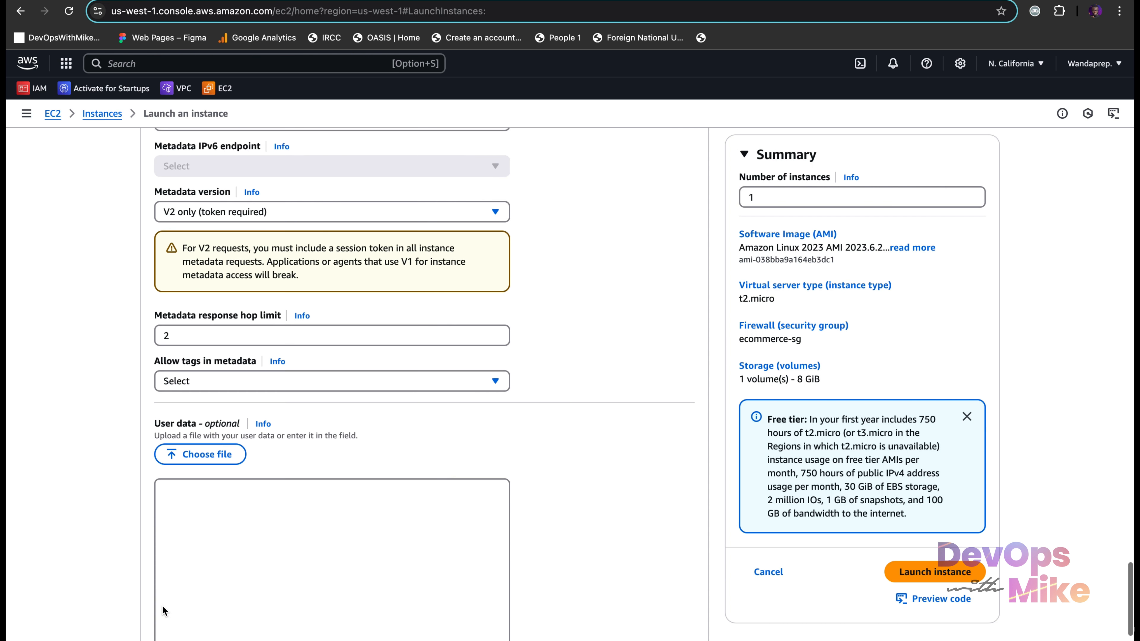
{"action": "left_click", "coordinate": [303, 1]}
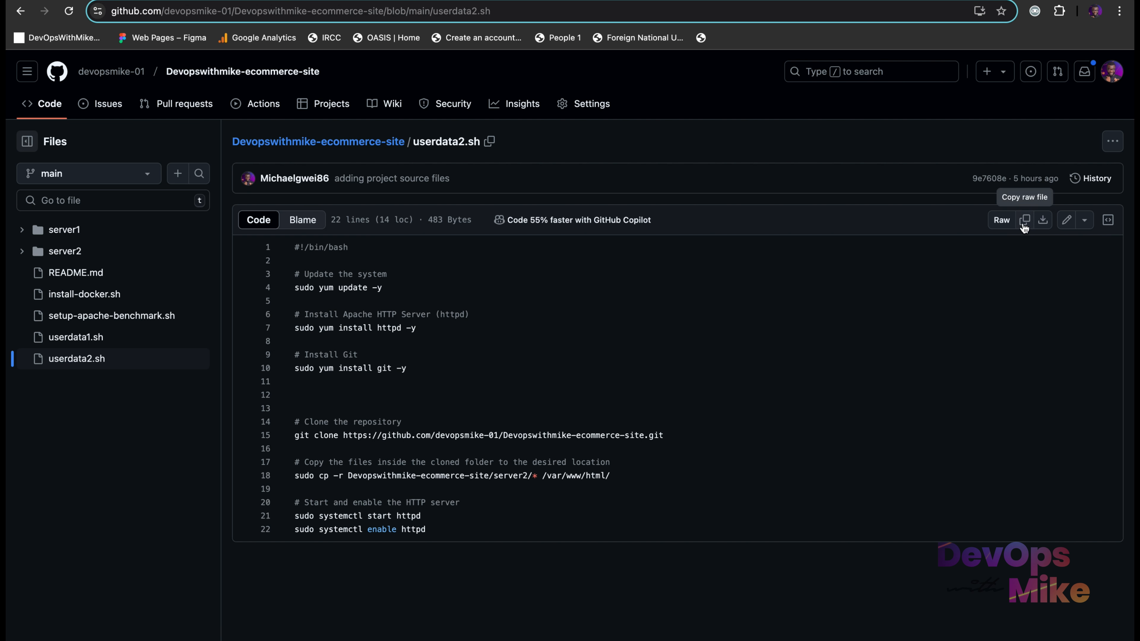
{"action": "left_click", "coordinate": [1025, 223]}
{"action": "left_click", "coordinate": [122, 3]}
{"action": "left_click", "coordinate": [210, 469]}
{"action": "right_click", "coordinate": [210, 469]}
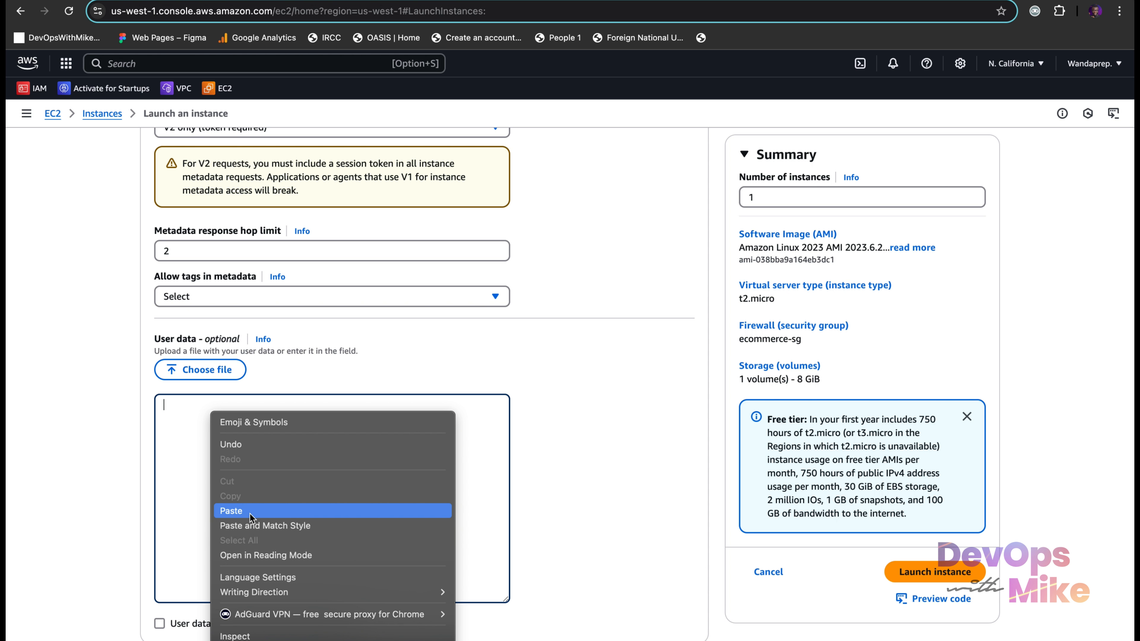
{"action": "left_click", "coordinate": [238, 509]}
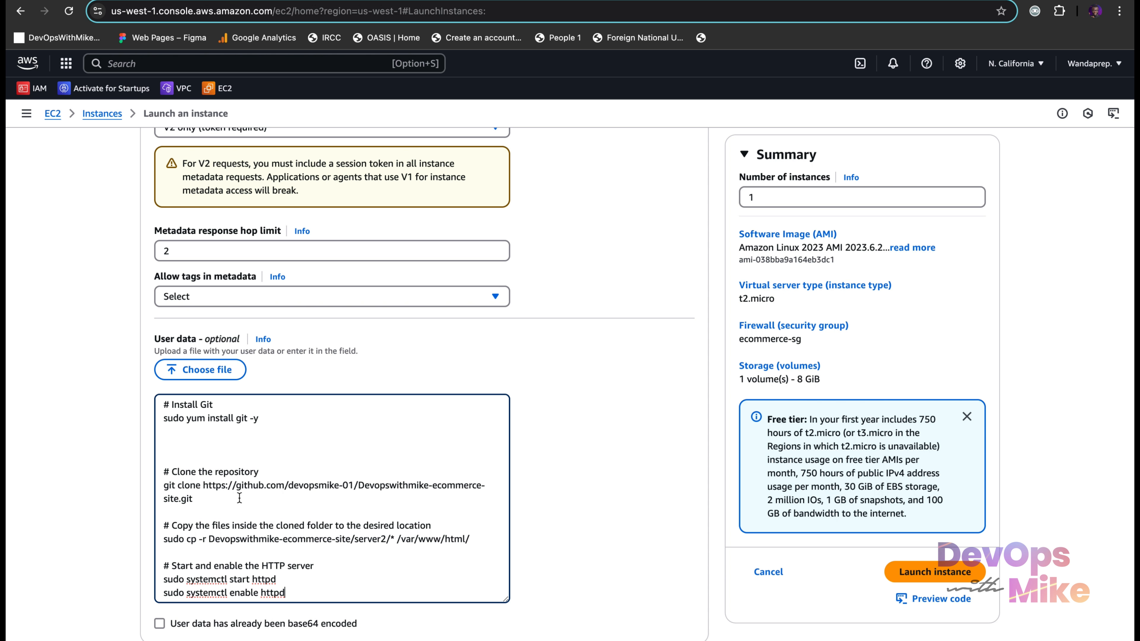
Review the name, AMI, key pair, network settings and user data of server-2, and launch the instance
{"action": "scroll", "coordinate": [245, 433], "scroll_direction": "up", "scroll_amount": 20}
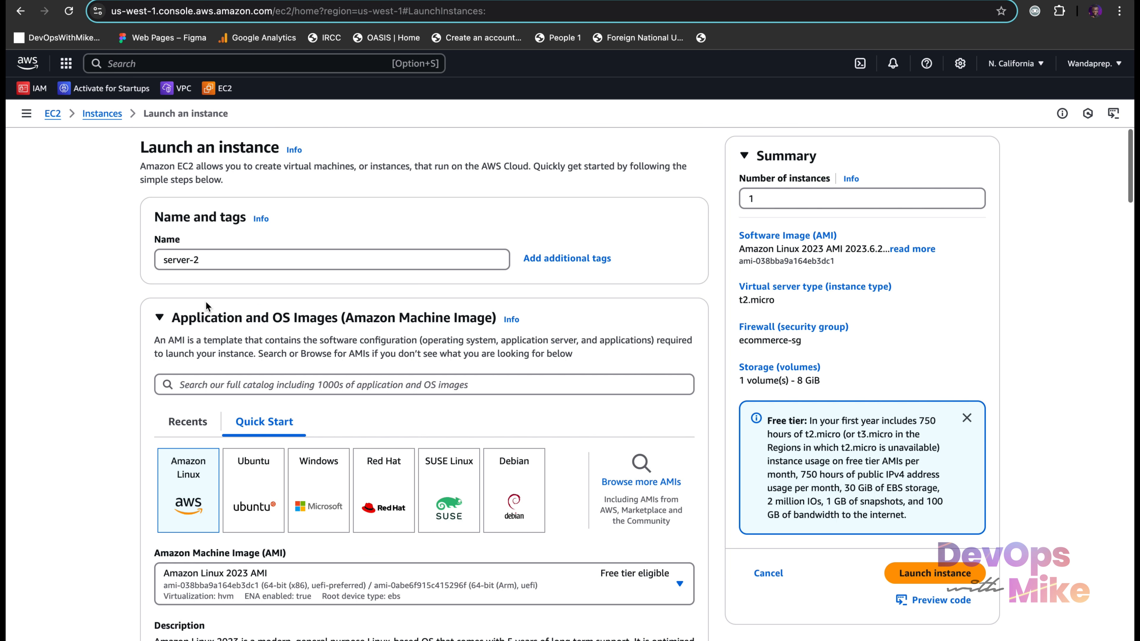
{"action": "triple_click", "coordinate": [207, 256]}
{"action": "scroll", "coordinate": [226, 321], "scroll_direction": "down", "scroll_amount": 5}
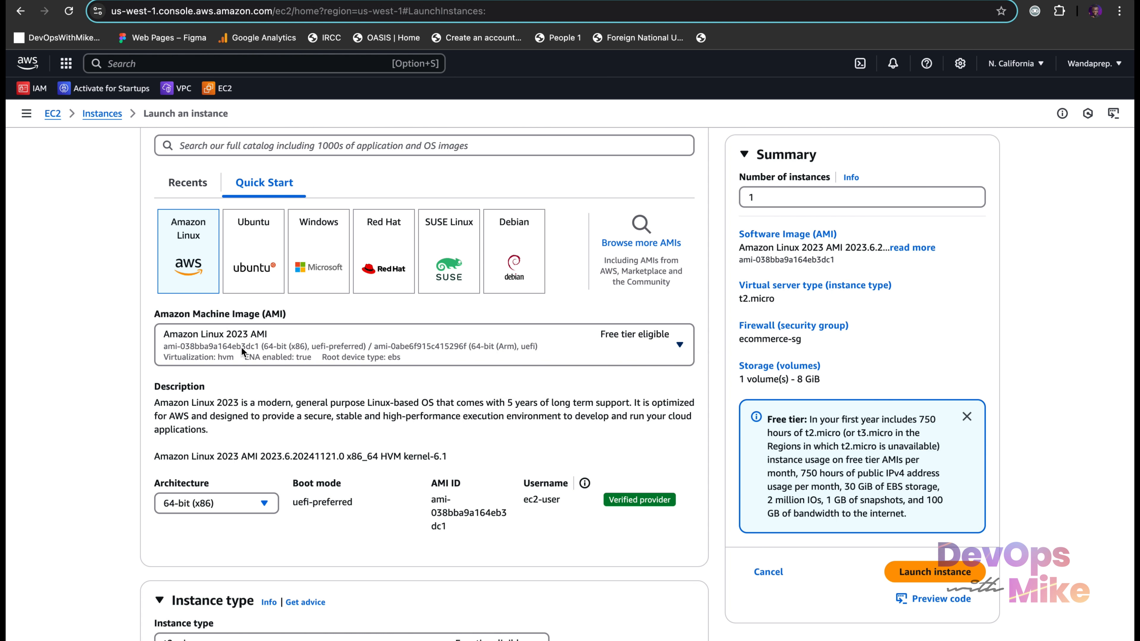
{"action": "scroll", "coordinate": [241, 347], "scroll_direction": "down", "scroll_amount": 9}
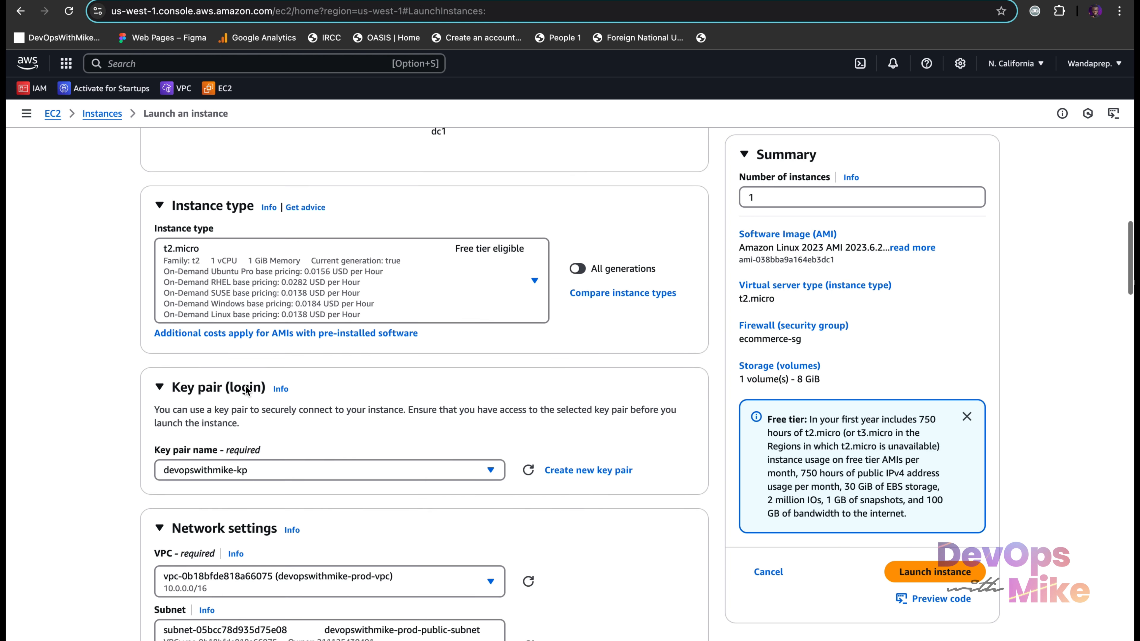
{"action": "scroll", "coordinate": [245, 386], "scroll_direction": "down", "scroll_amount": 4}
{"action": "scroll", "coordinate": [222, 289], "scroll_direction": "down", "scroll_amount": 7}
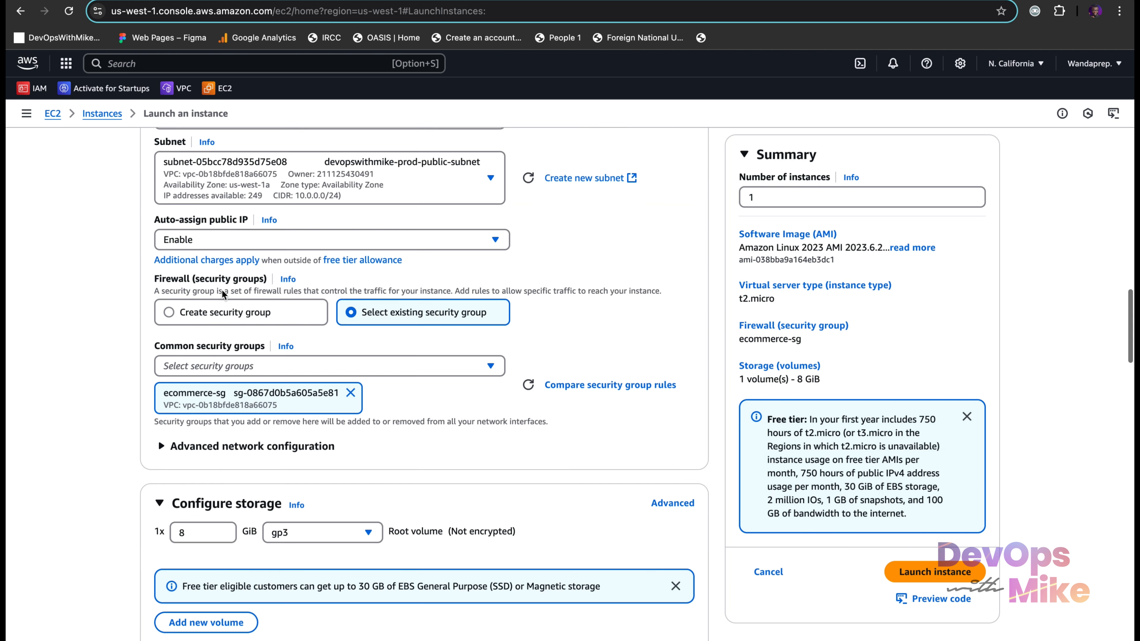
{"action": "scroll", "coordinate": [221, 290], "scroll_direction": "down", "scroll_amount": 20}
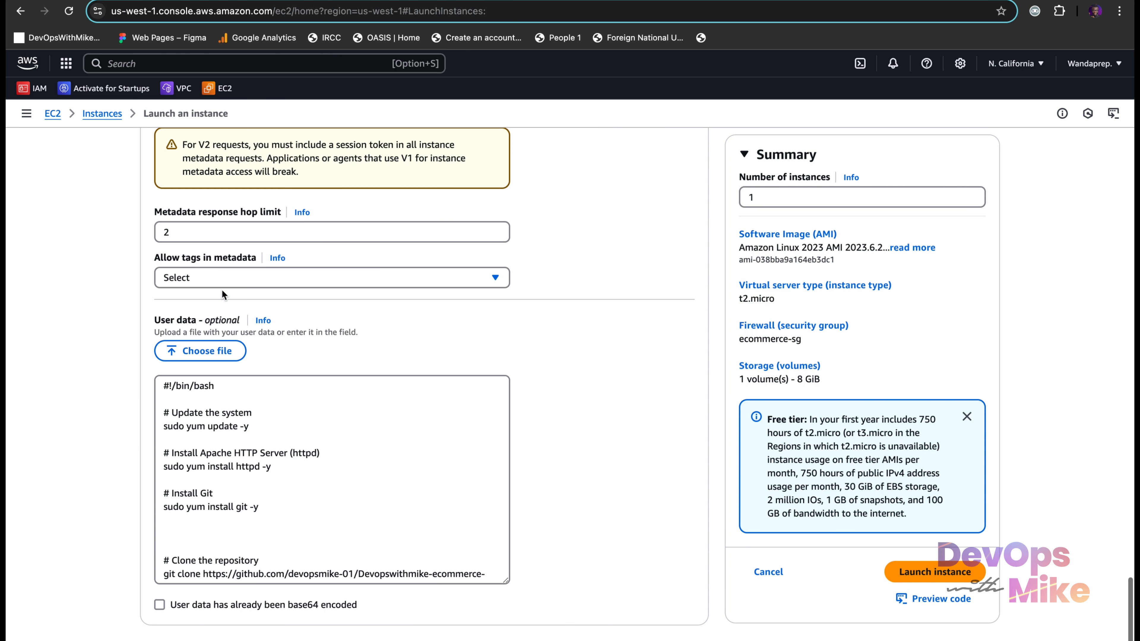
{"action": "left_click", "coordinate": [259, 455]}
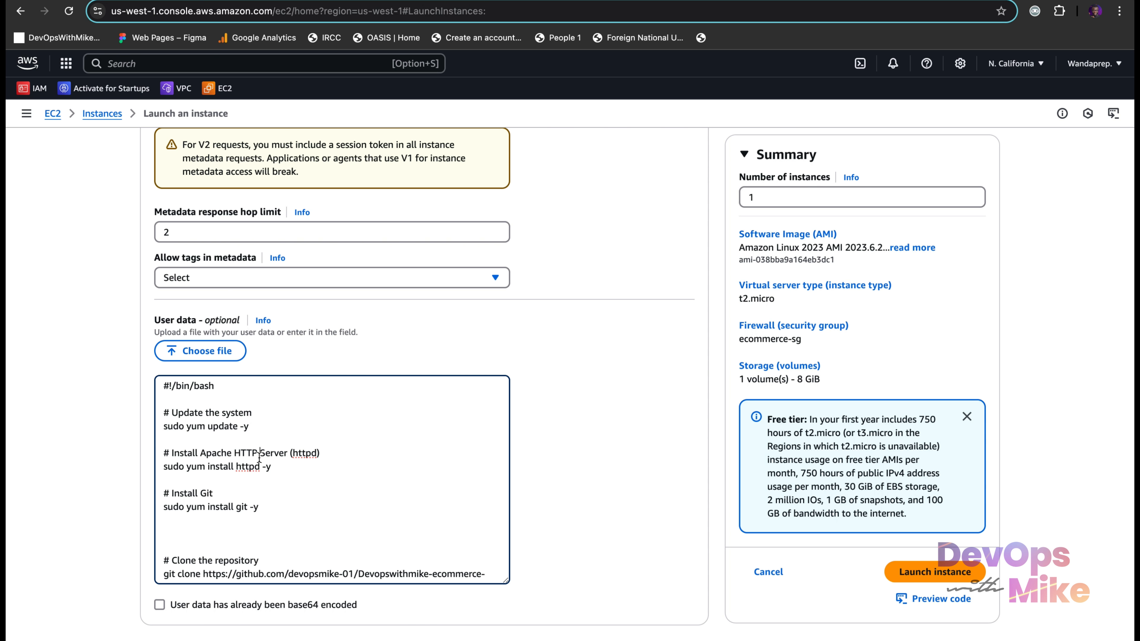
{"action": "left_click", "coordinate": [913, 573]}
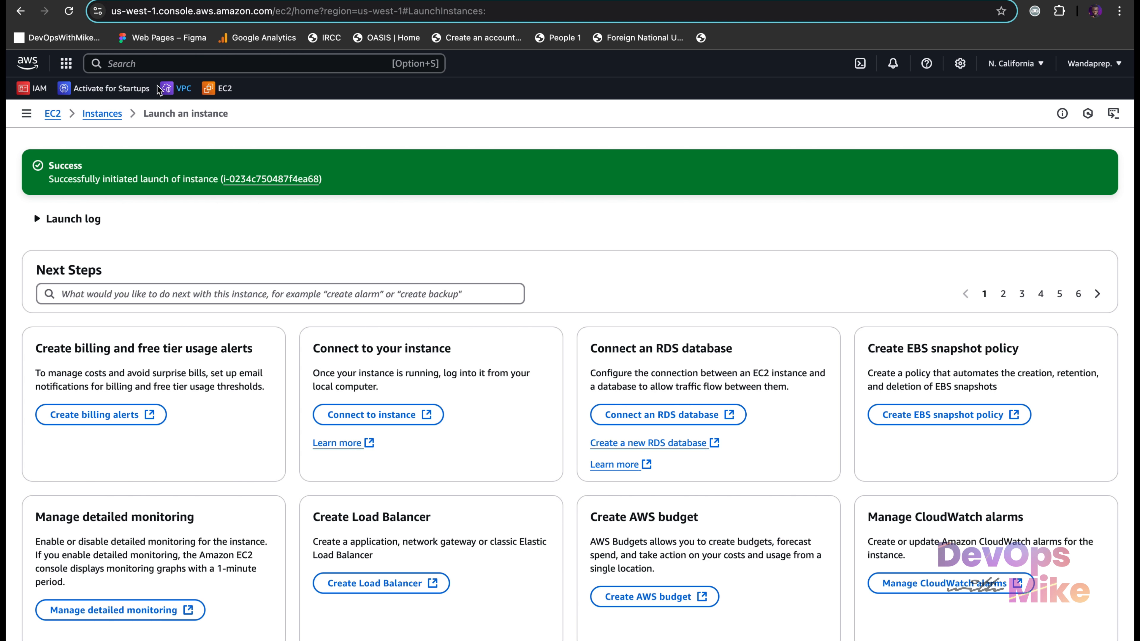
Return to the instances list, refresh it and select only the newly launched server-2 instead of the terminated one
{"action": "left_click", "coordinate": [108, 118]}
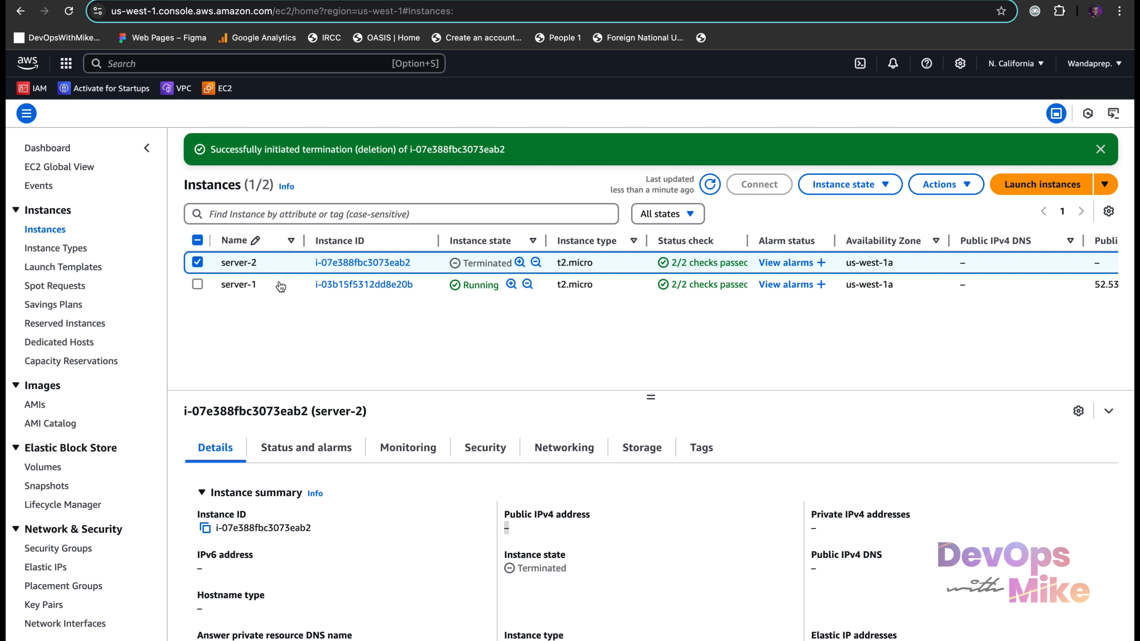
{"action": "left_click", "coordinate": [710, 185]}
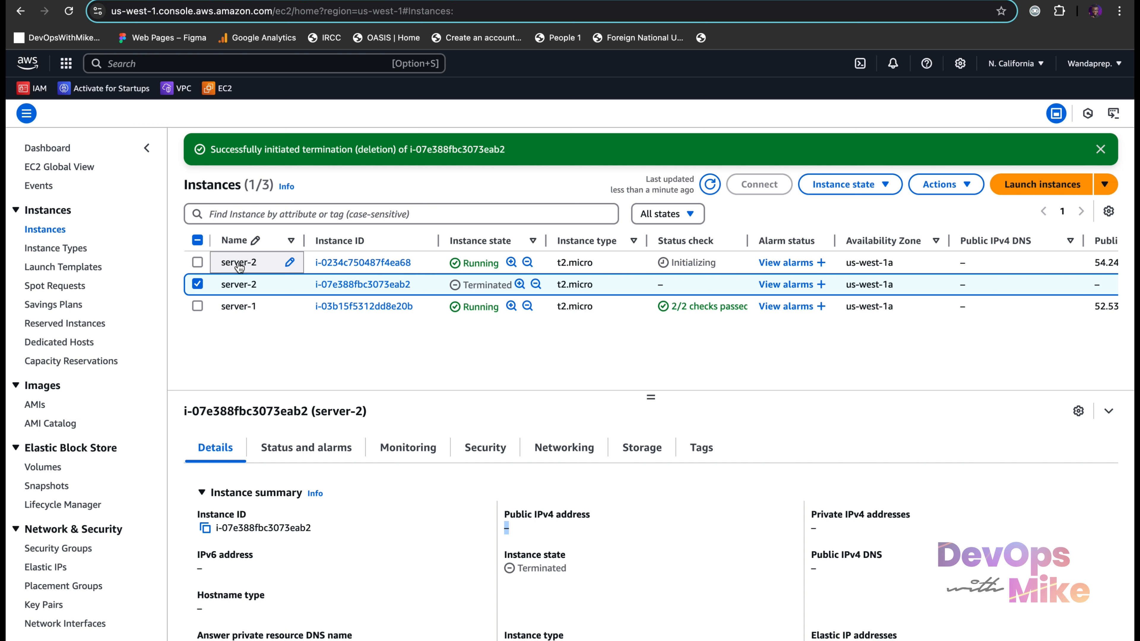
{"action": "left_click", "coordinate": [198, 284]}
{"action": "left_click", "coordinate": [198, 263]}
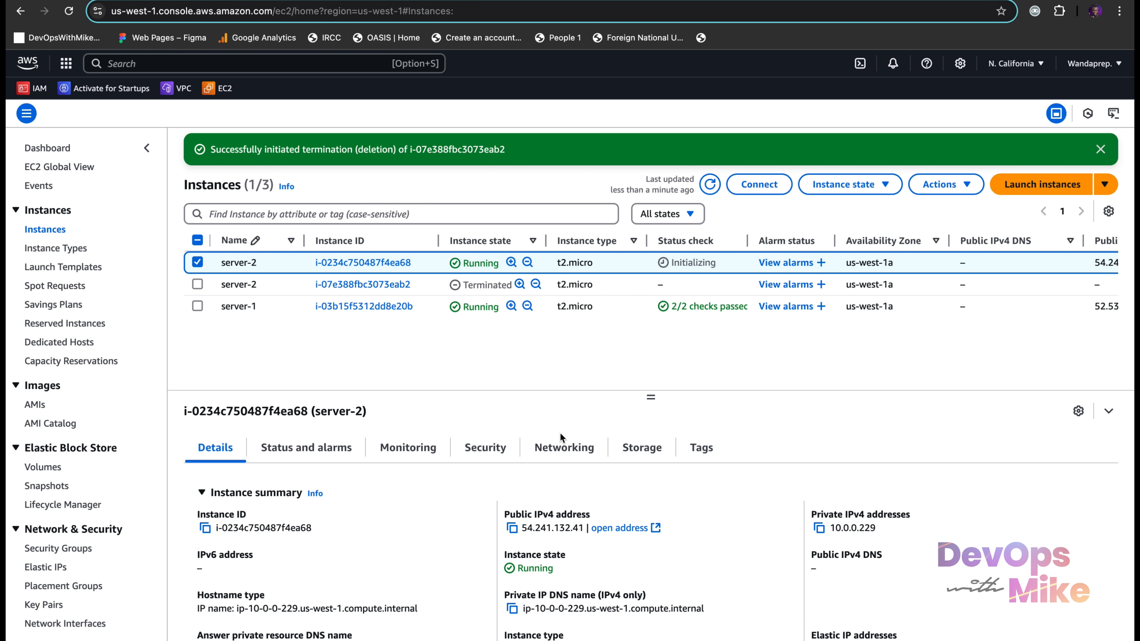
Refresh the instance status and copy the public IPv4 address of the running server-2
{"action": "left_click", "coordinate": [513, 530]}
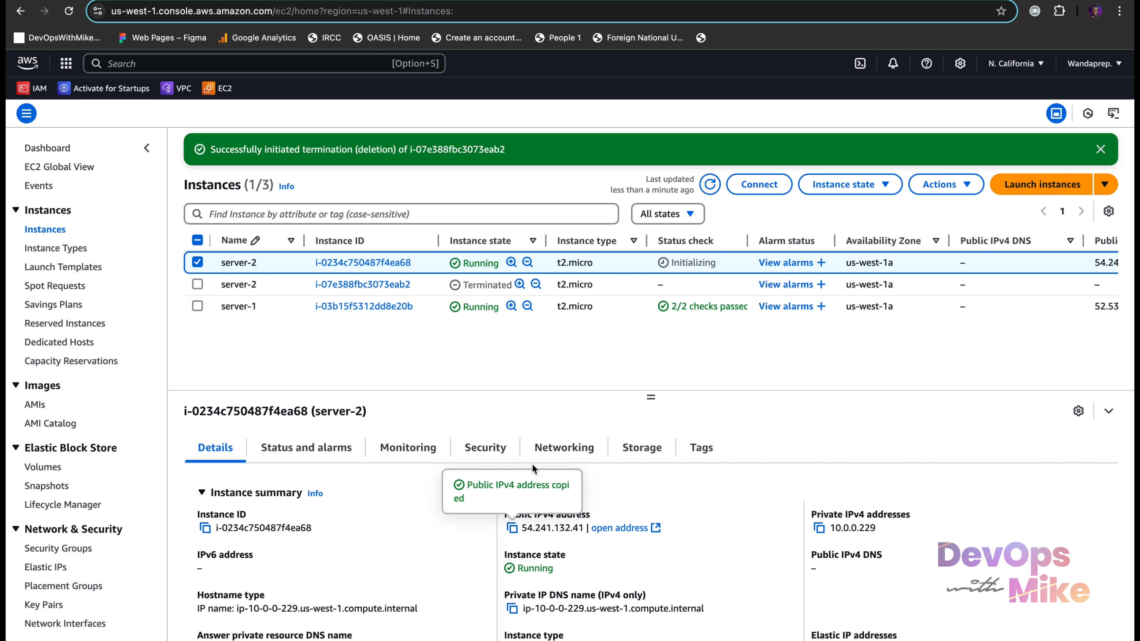
{"action": "left_click", "coordinate": [711, 184]}
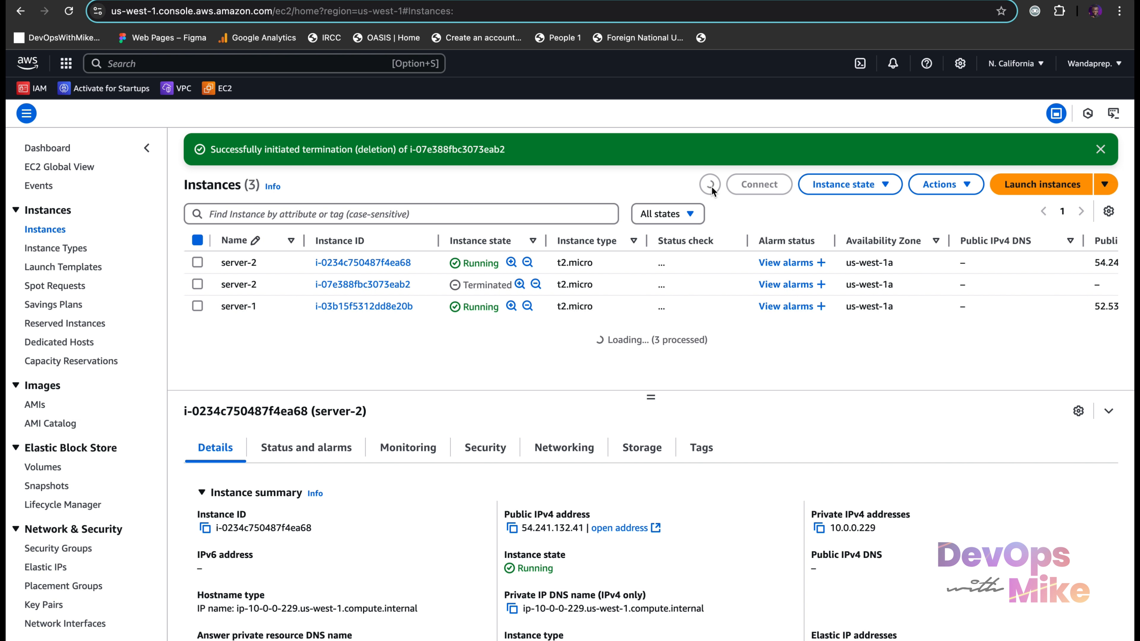
{"action": "left_click", "coordinate": [659, 263]}
{"action": "left_click", "coordinate": [513, 530]}
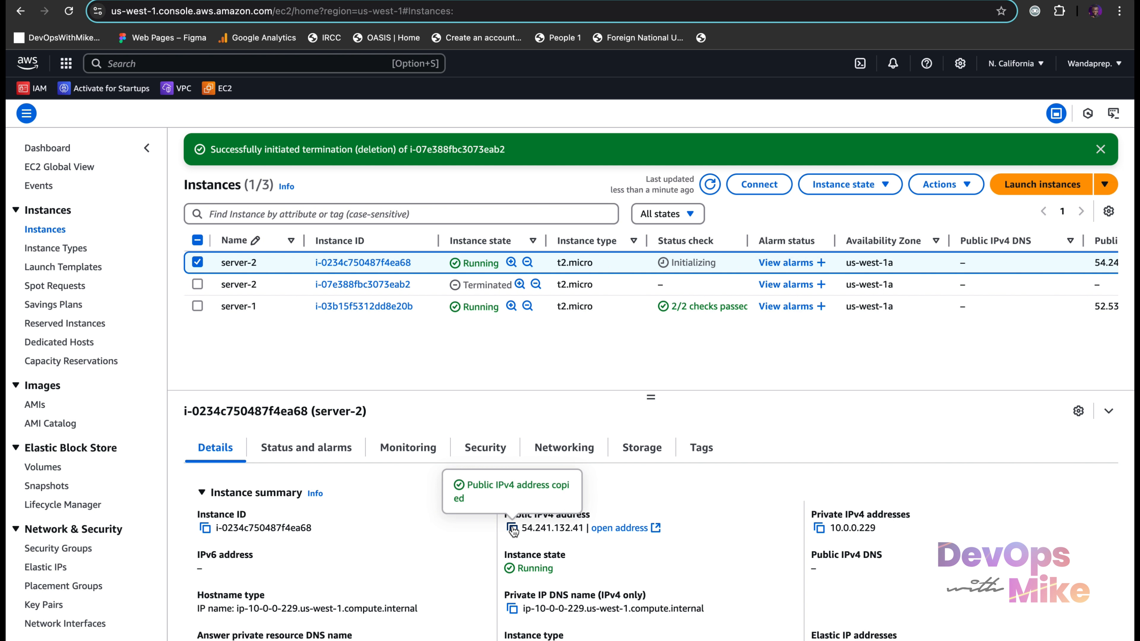
Switch to Safari and load server-2's copied public IP address in a new tab
{"action": "key", "text": "ctrl+Left"}
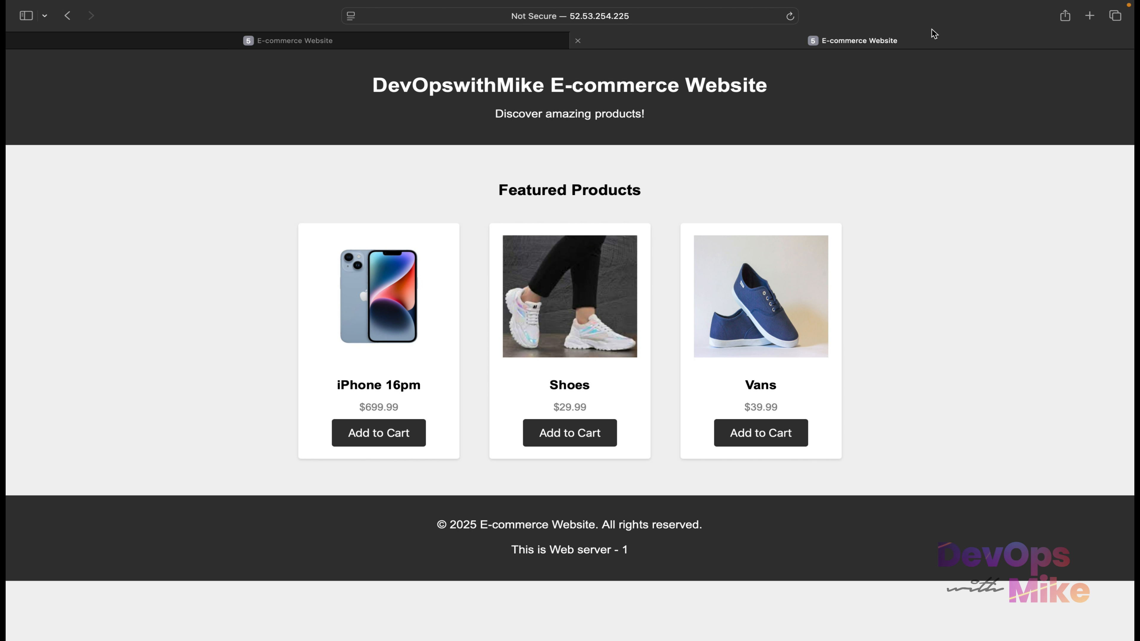
{"action": "left_click", "coordinate": [1090, 16]}
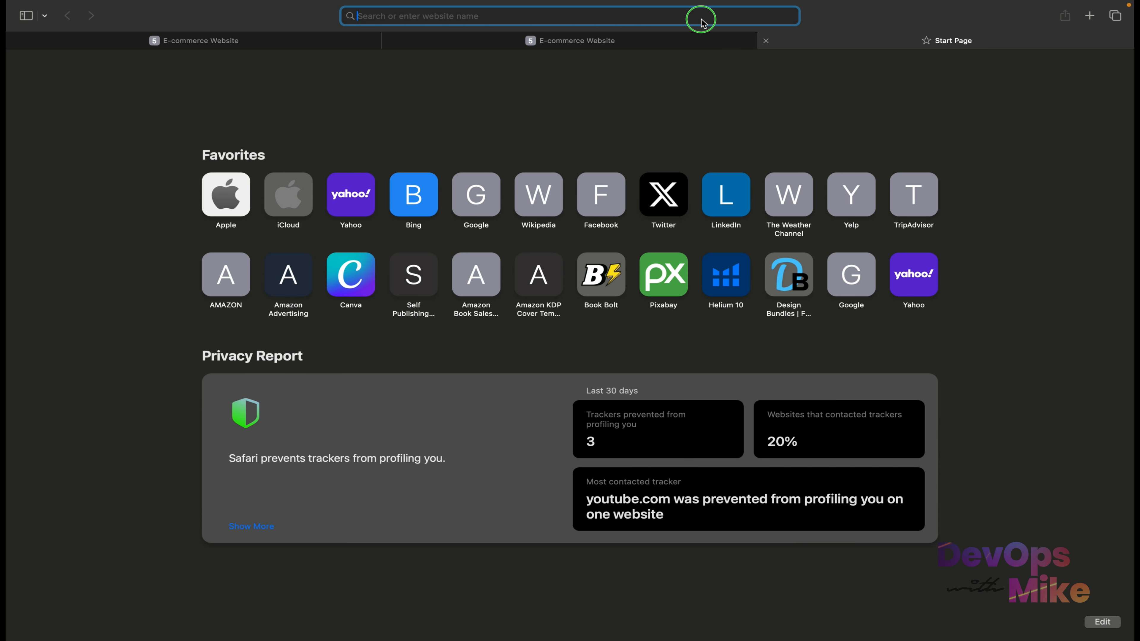
{"action": "right_click", "coordinate": [699, 18]}
{"action": "left_click", "coordinate": [728, 53]}
{"action": "key", "text": "Return"}
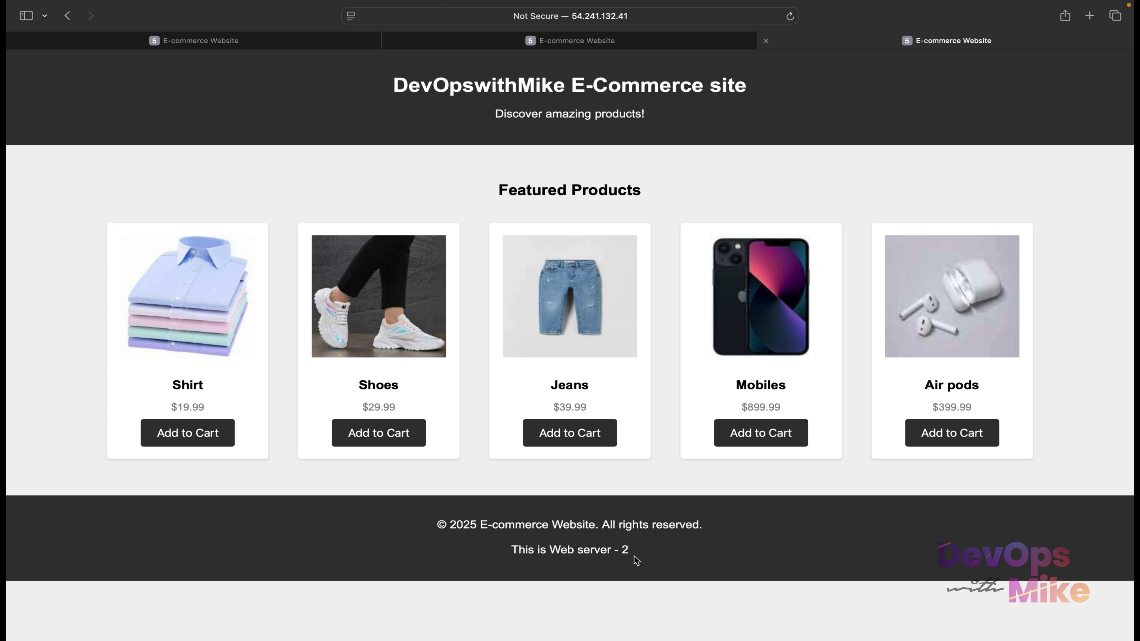
Compare the ecommerce pages served by server-1 and server-2, checking their footers, products and IP addresses
{"action": "triple_click", "coordinate": [507, 555]}
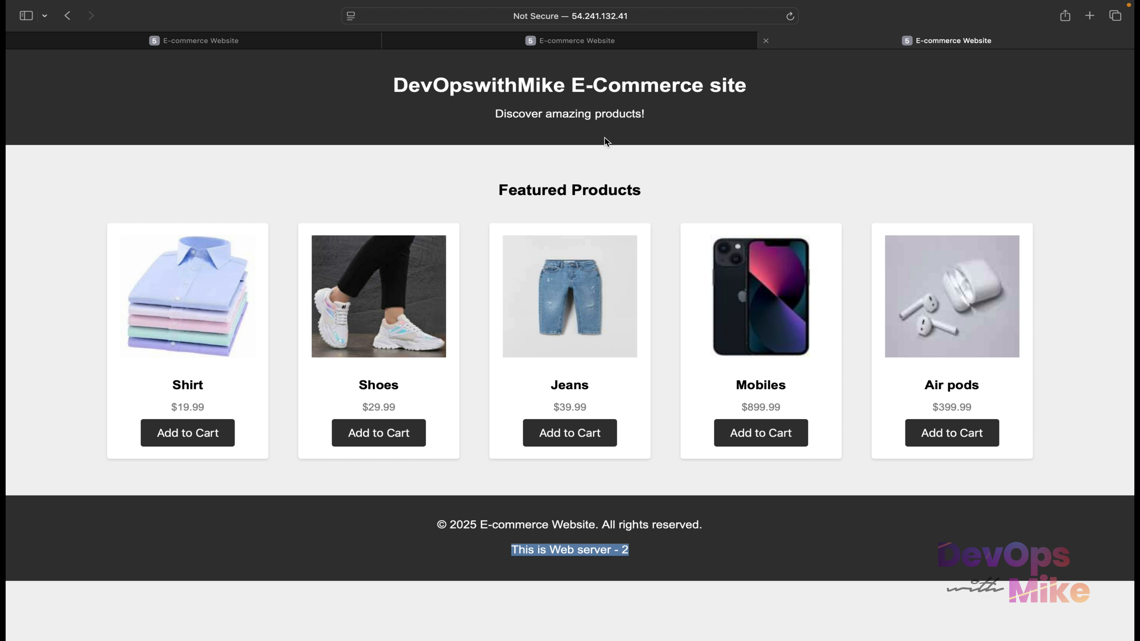
{"action": "left_click", "coordinate": [671, 43]}
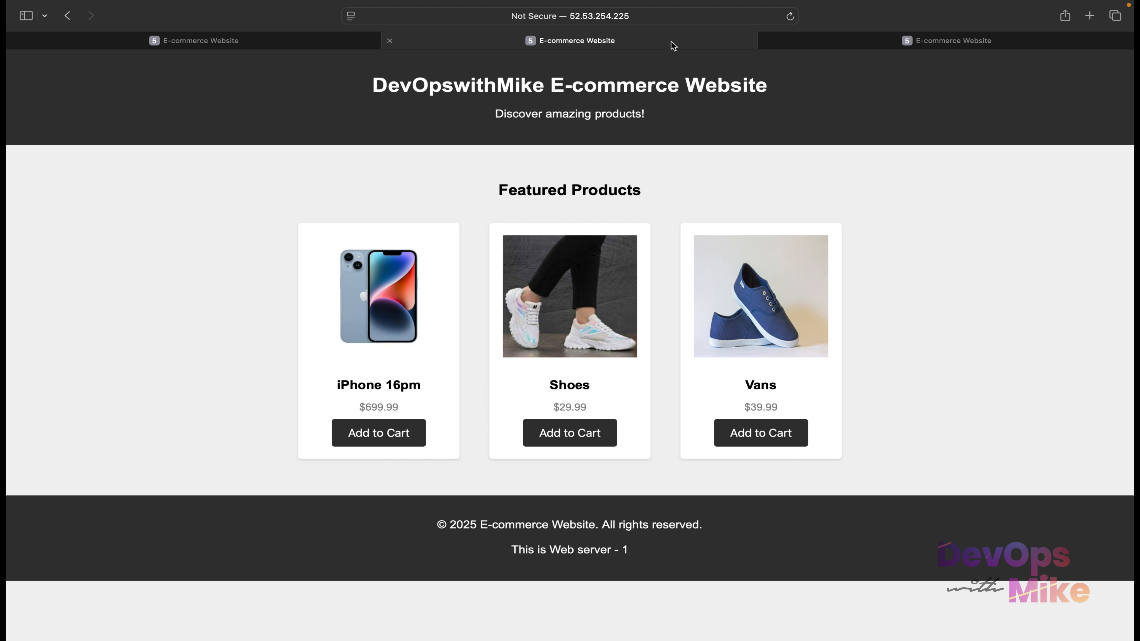
{"action": "triple_click", "coordinate": [646, 556]}
{"action": "left_click_drag", "start_coordinate": [874, 379], "coordinate": [364, 204]}
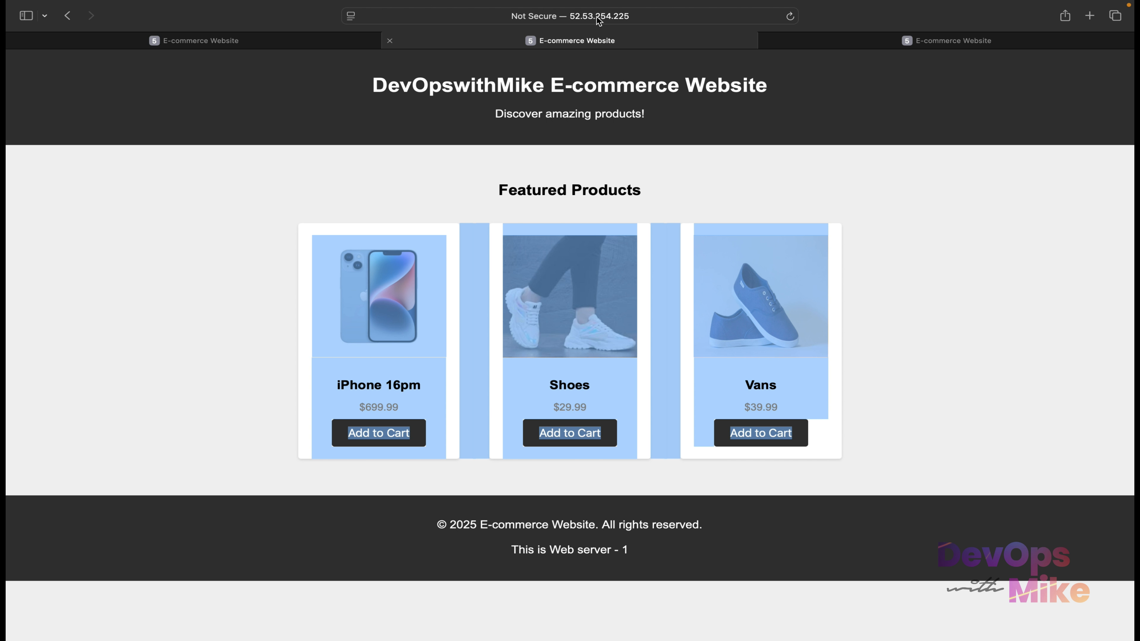
{"action": "key", "text": "ctrl+Tab"}
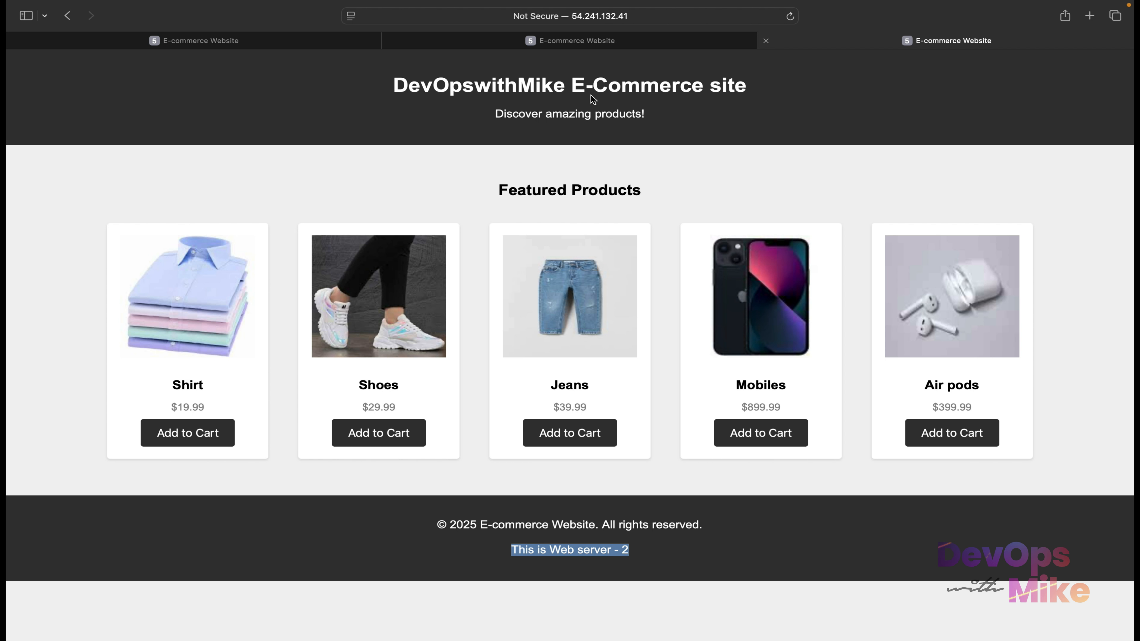
{"action": "left_click", "coordinate": [631, 18]}
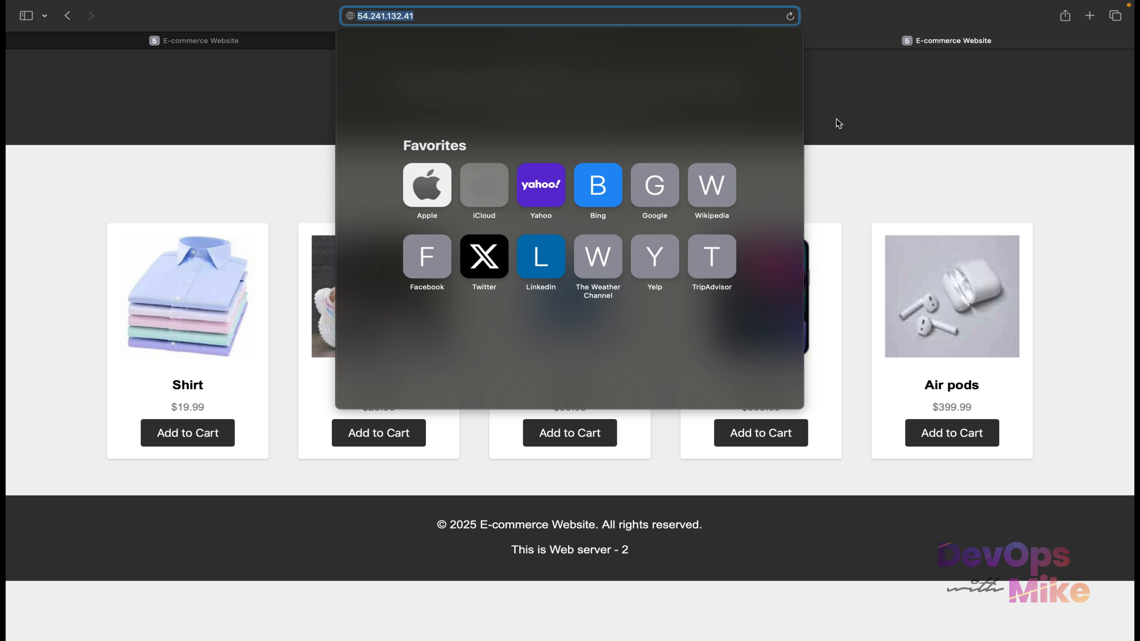
{"action": "left_click", "coordinate": [838, 120]}
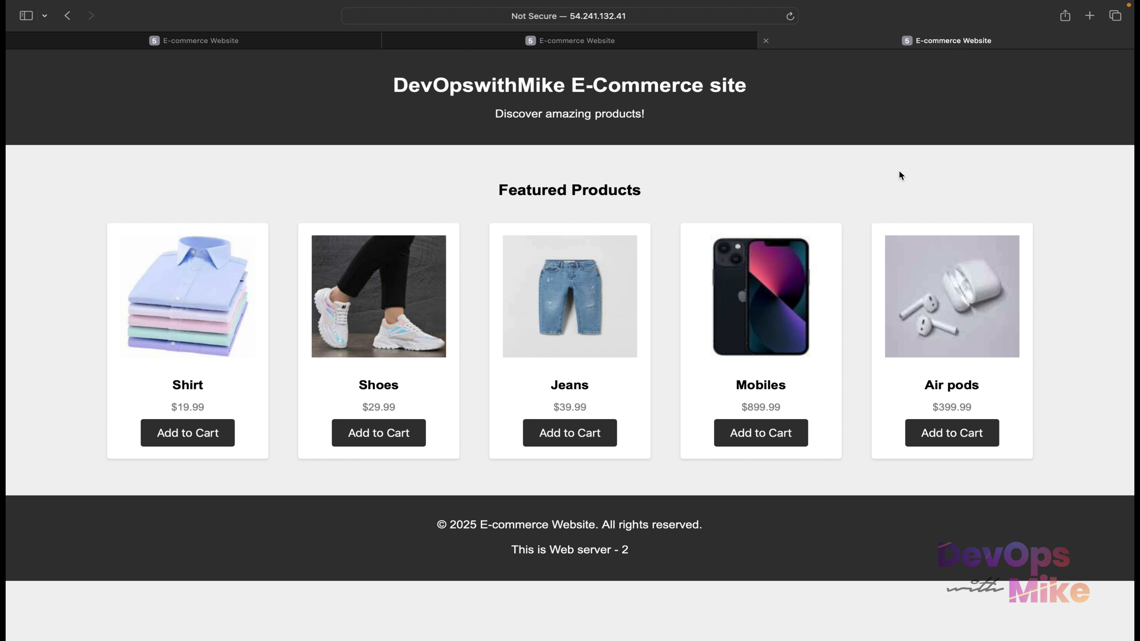
{"action": "left_click", "coordinate": [662, 43]}
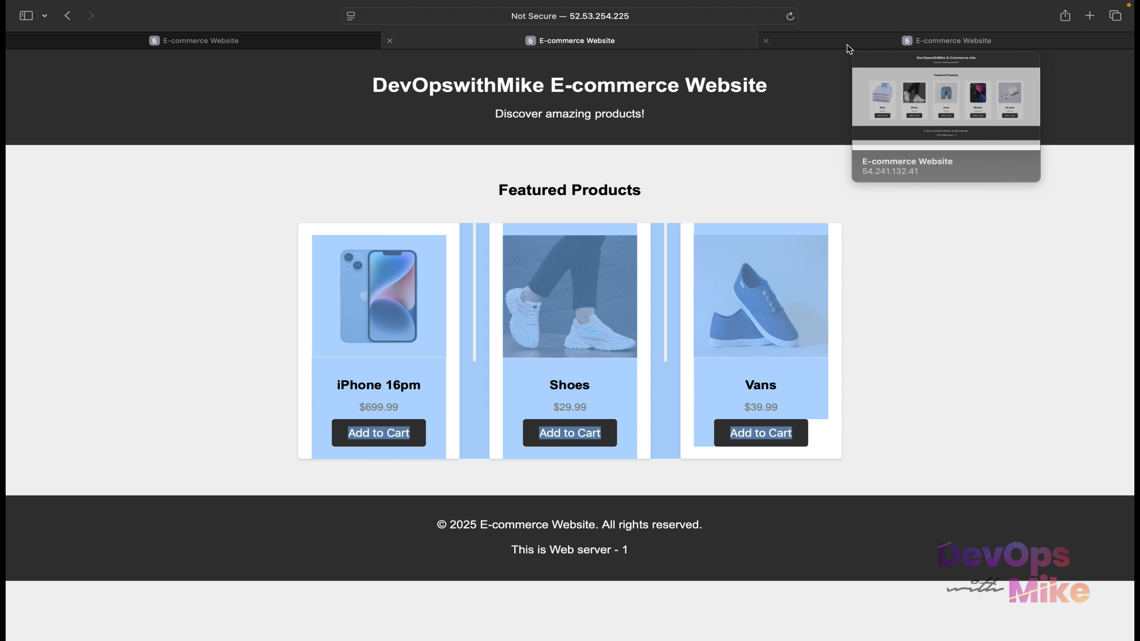
{"action": "left_click", "coordinate": [875, 42]}
Switch back to the EC2 console in Chrome, refresh the instances, dismiss the termination notice and select the running server-2
{"action": "key", "text": "ctrl+Right"}
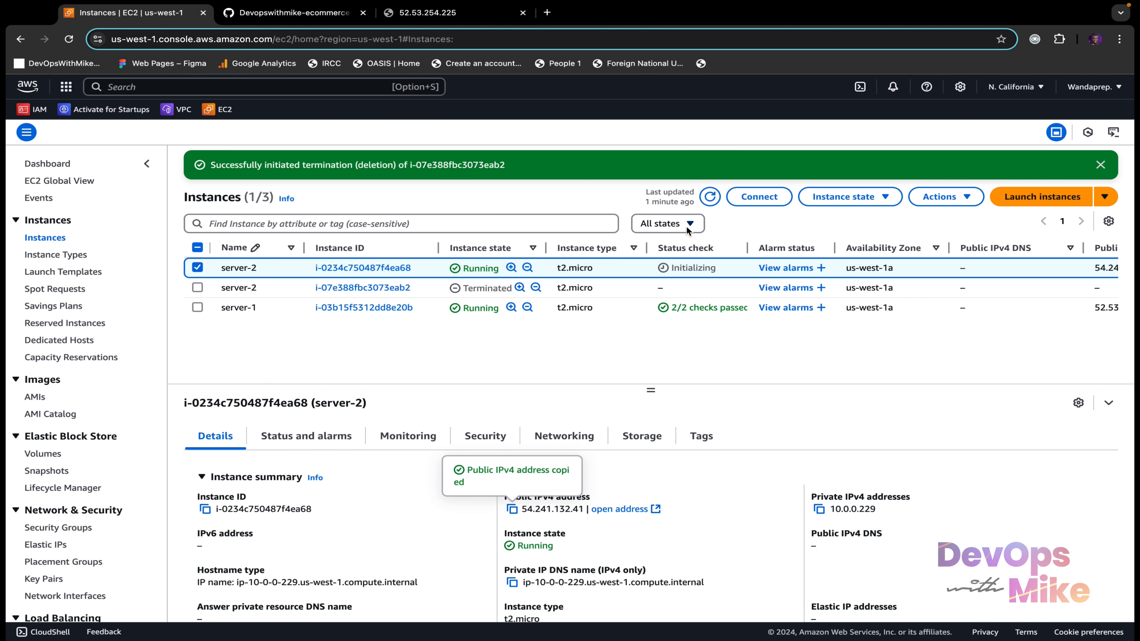
{"action": "left_click", "coordinate": [632, 348]}
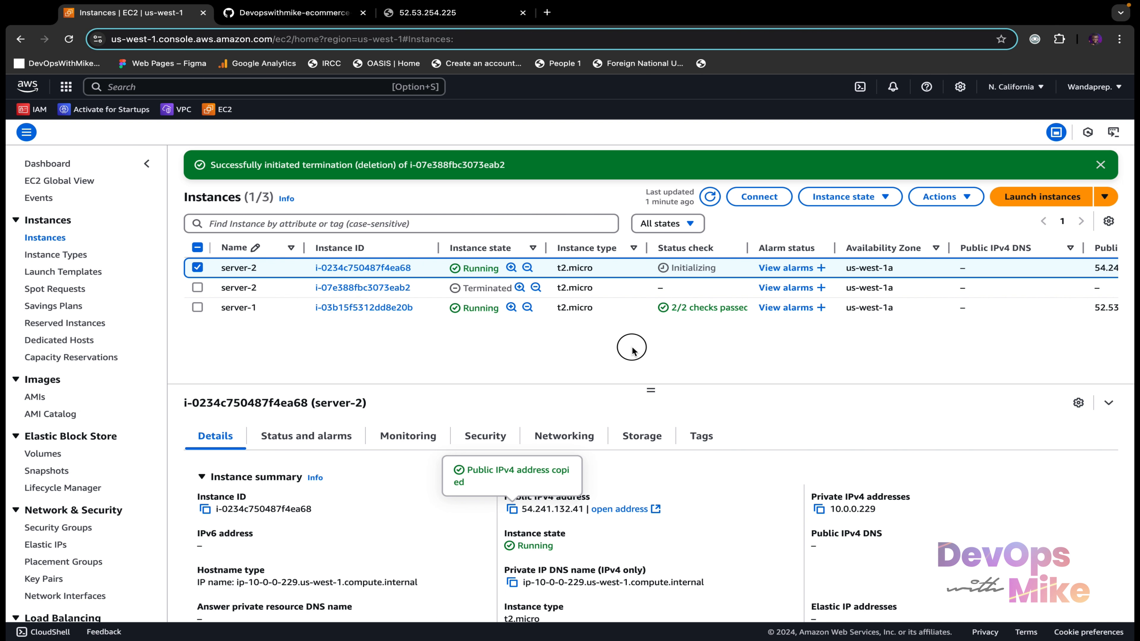
{"action": "left_click", "coordinate": [710, 197]}
{"action": "left_click", "coordinate": [1101, 164]}
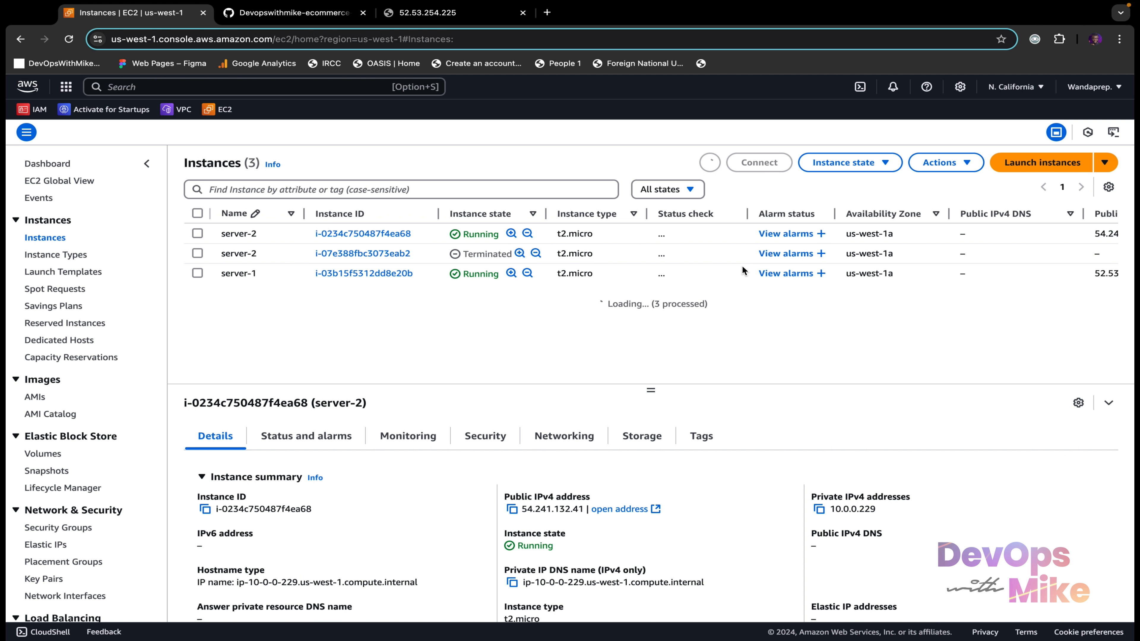
{"action": "left_click", "coordinate": [221, 229]}
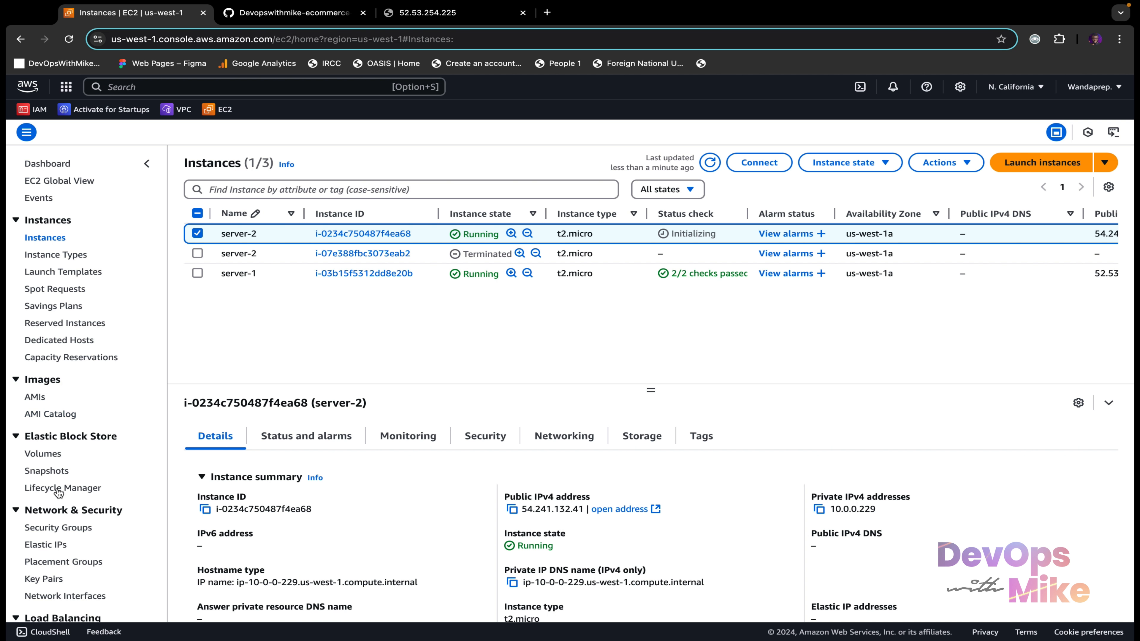
Open the list of EC2 load balancers
{"action": "scroll", "coordinate": [79, 573], "scroll_direction": "down", "scroll_amount": 4}
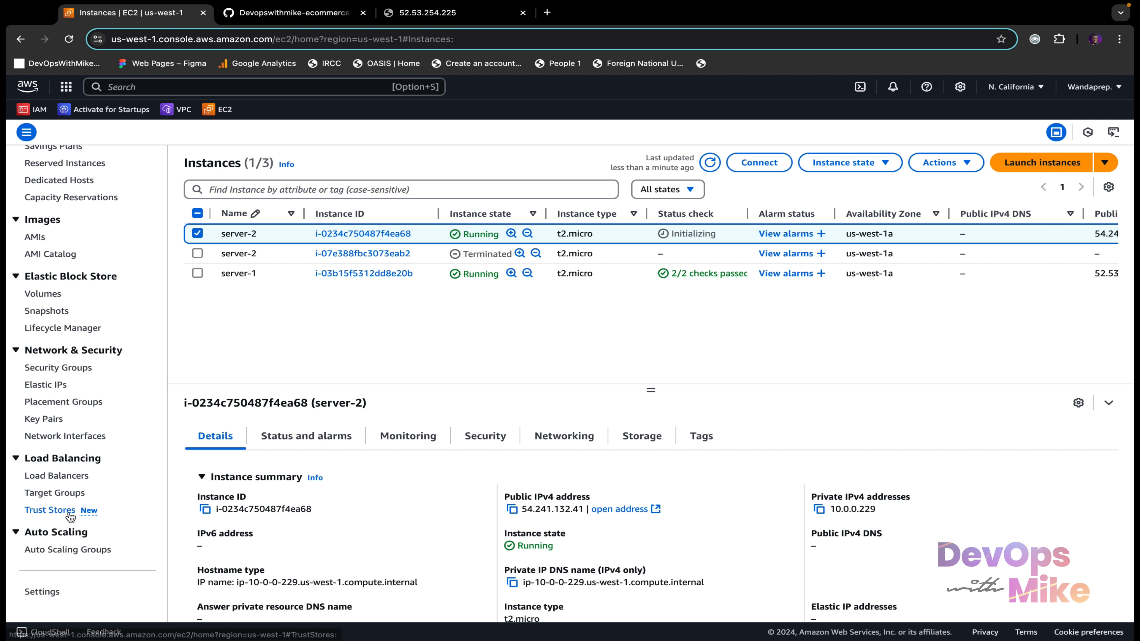
{"action": "scroll", "coordinate": [70, 517], "scroll_direction": "up", "scroll_amount": 4}
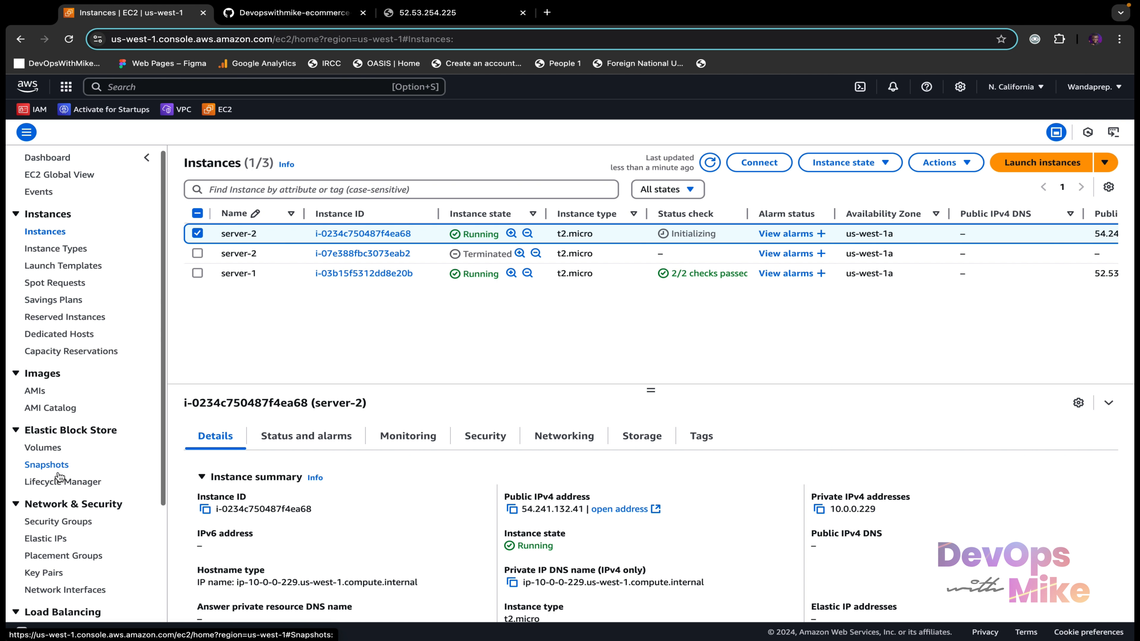
{"action": "scroll", "coordinate": [63, 476], "scroll_direction": "down", "scroll_amount": 4}
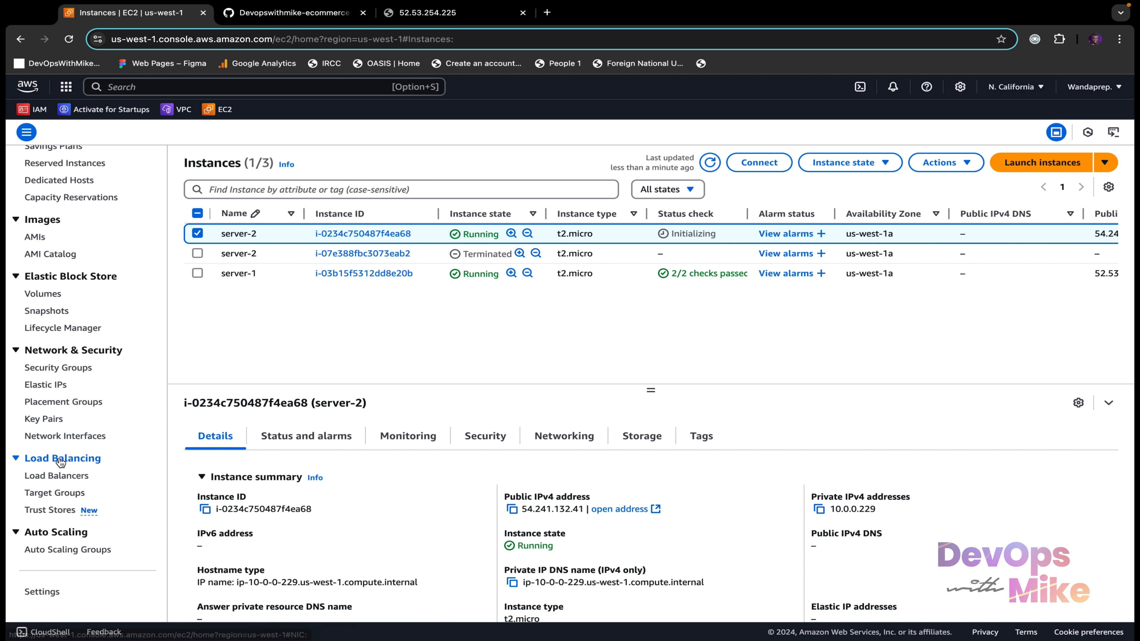
{"action": "left_click", "coordinate": [64, 477]}
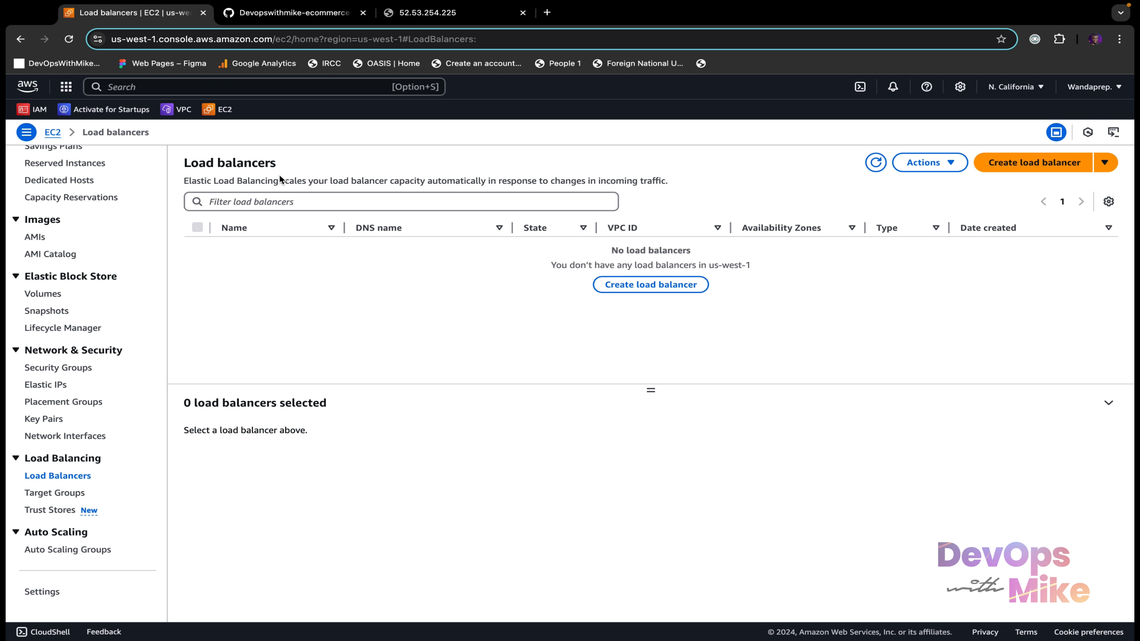
Start creating a target group with the Instances target type and name it devopswithmike-tg
{"action": "left_click", "coordinate": [53, 494]}
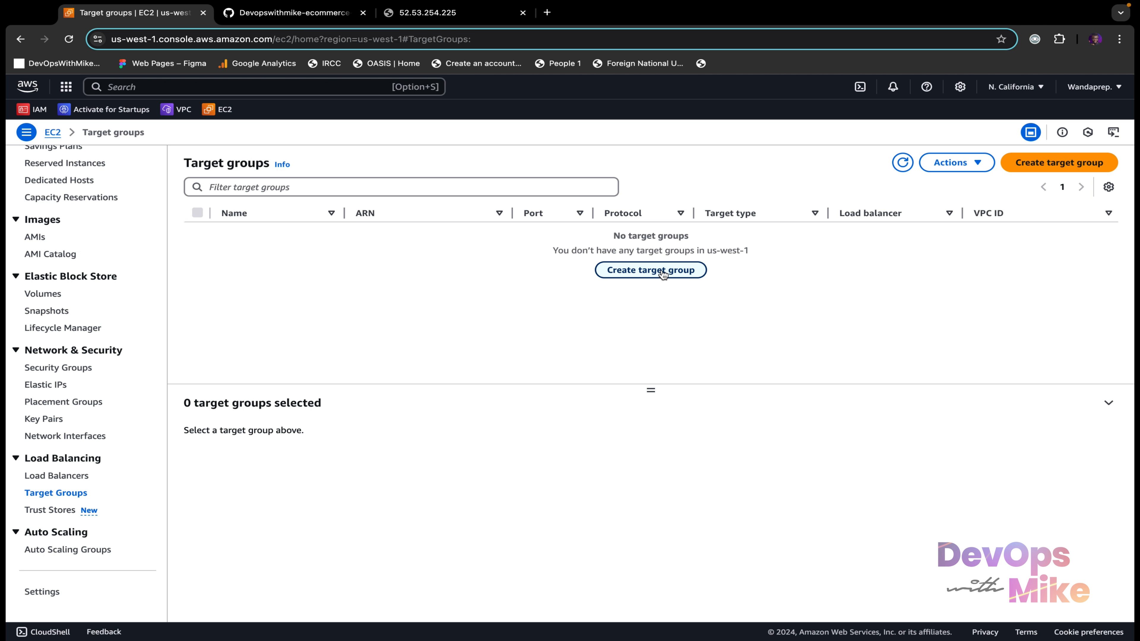
{"action": "left_click", "coordinate": [1074, 164]}
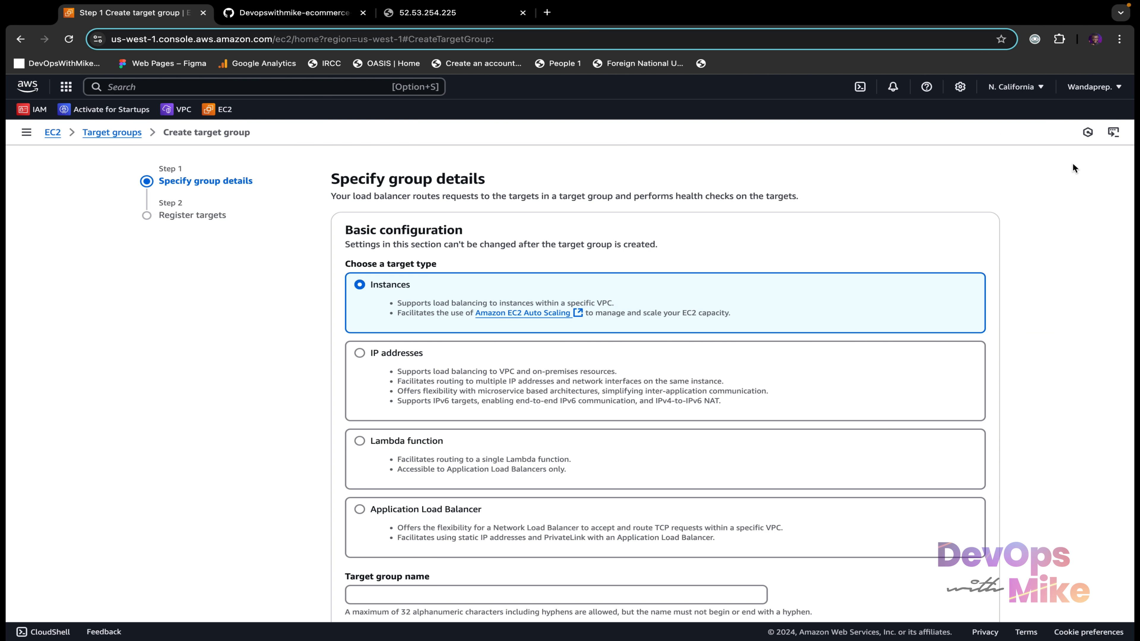
{"action": "scroll", "coordinate": [539, 410], "scroll_direction": "down", "scroll_amount": 1}
{"action": "scroll", "coordinate": [538, 410], "scroll_direction": "up", "scroll_amount": 1}
{"action": "scroll", "coordinate": [746, 350], "scroll_direction": "down", "scroll_amount": 2}
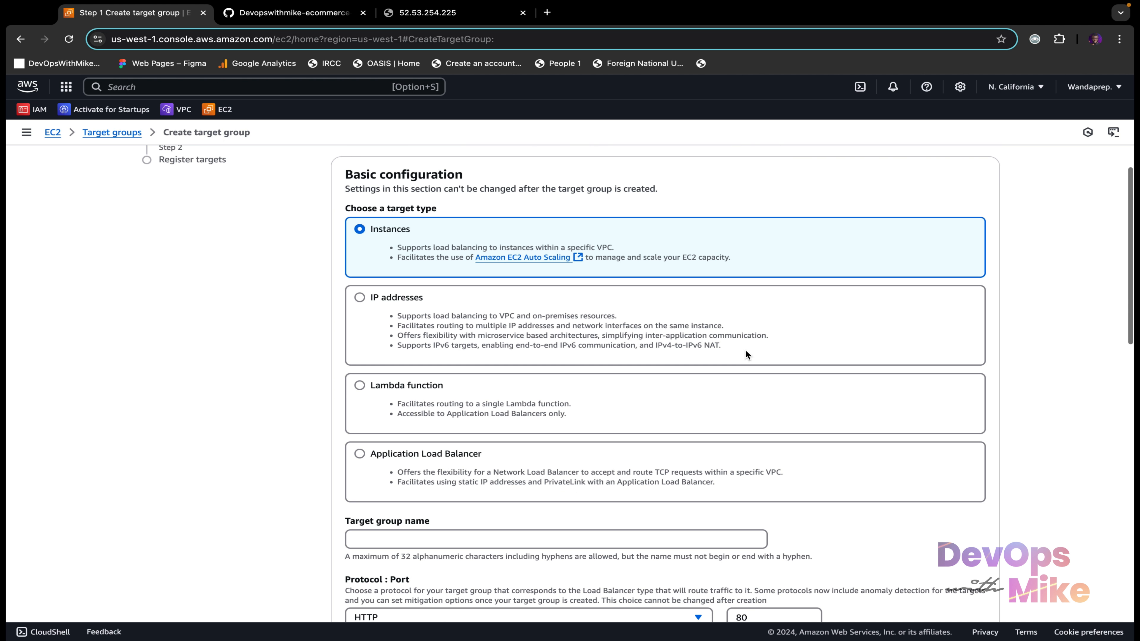
{"action": "scroll", "coordinate": [745, 350], "scroll_direction": "up", "scroll_amount": 1}
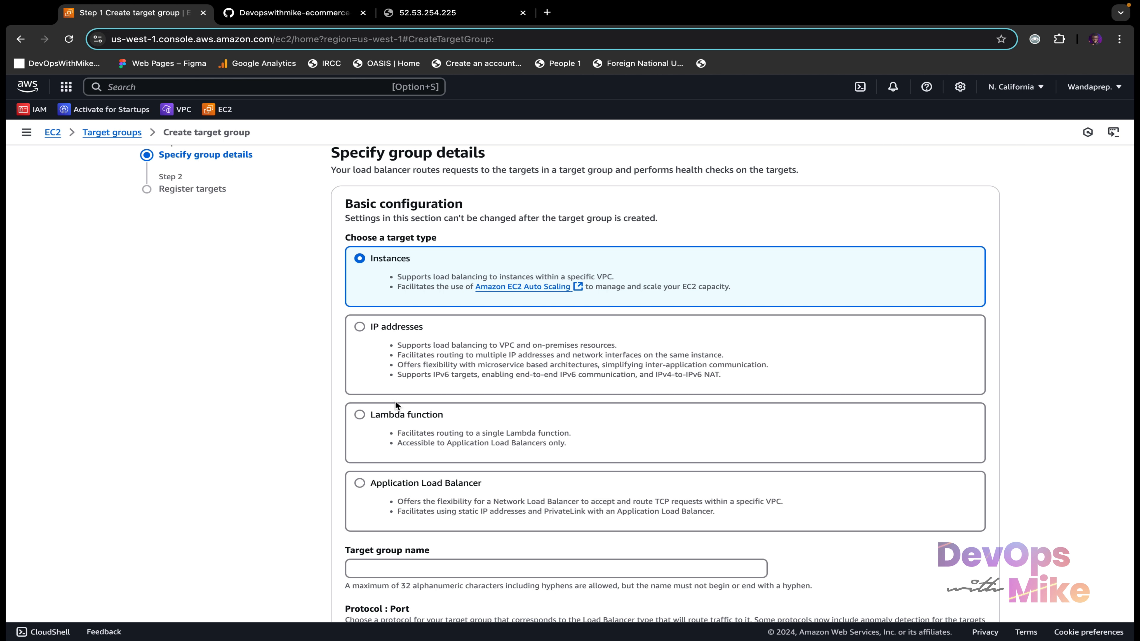
{"action": "scroll", "coordinate": [409, 415], "scroll_direction": "down", "scroll_amount": 1}
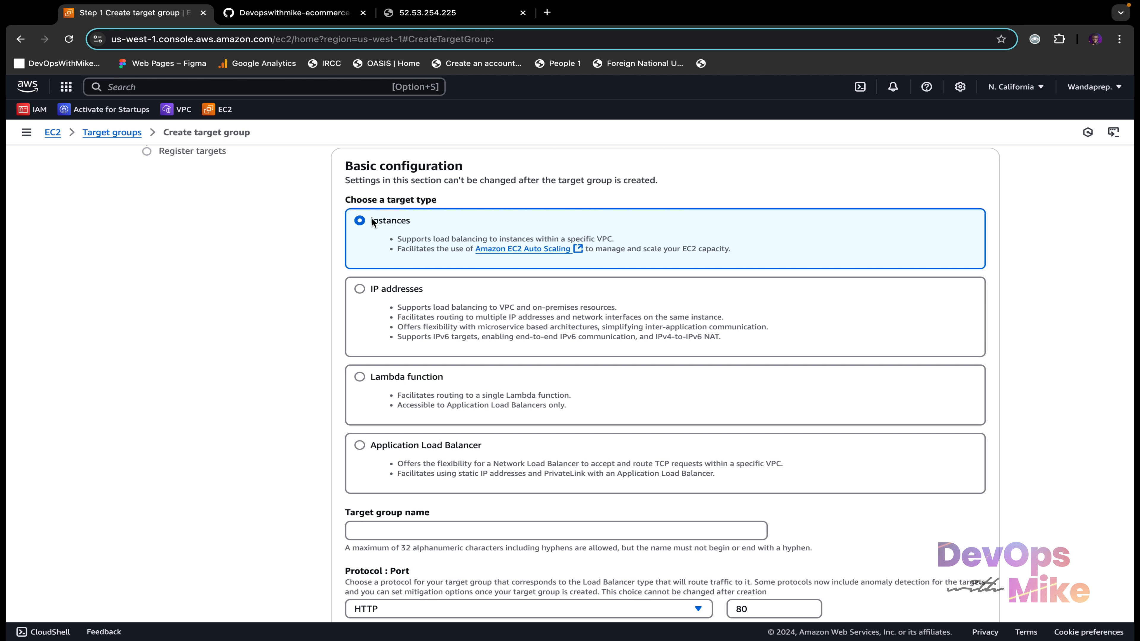
{"action": "scroll", "coordinate": [491, 460], "scroll_direction": "down", "scroll_amount": 5}
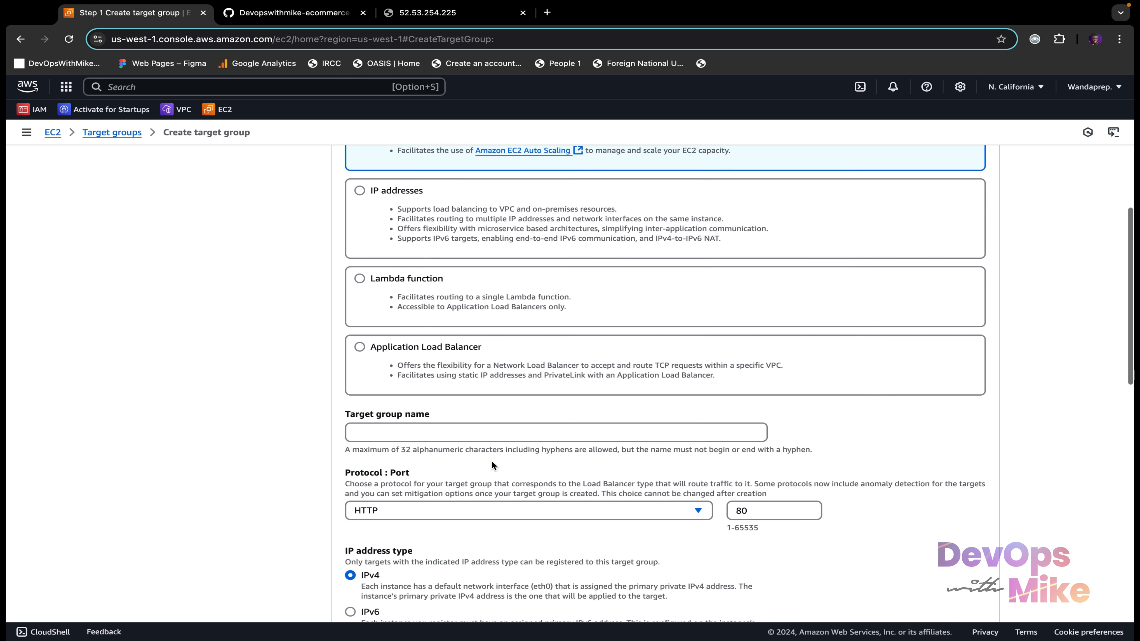
{"action": "left_click", "coordinate": [570, 307]}
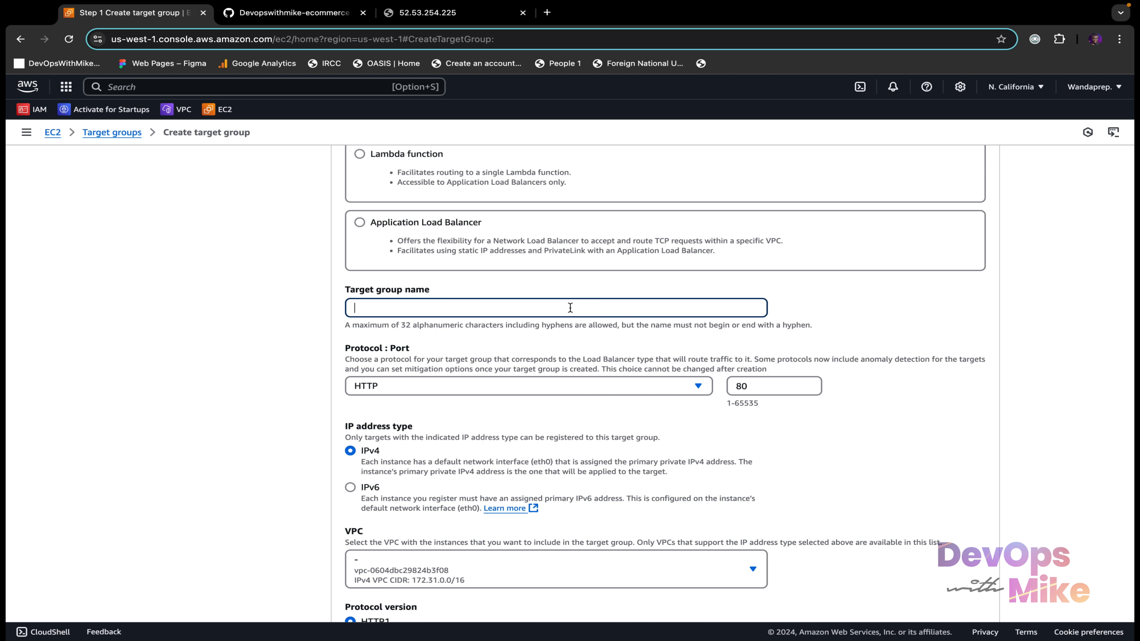
{"action": "type", "text": "devopswithmike-tg"}
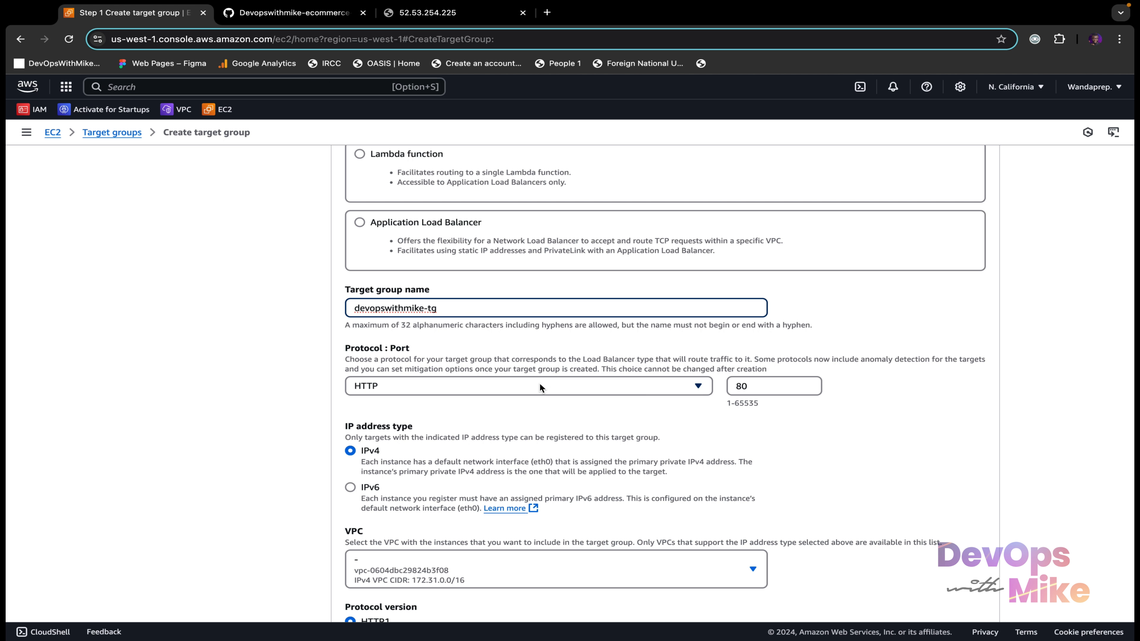
Set the target group's VPC to devopswithmike-prod-vpc
{"action": "scroll", "coordinate": [543, 391], "scroll_direction": "down", "scroll_amount": 5}
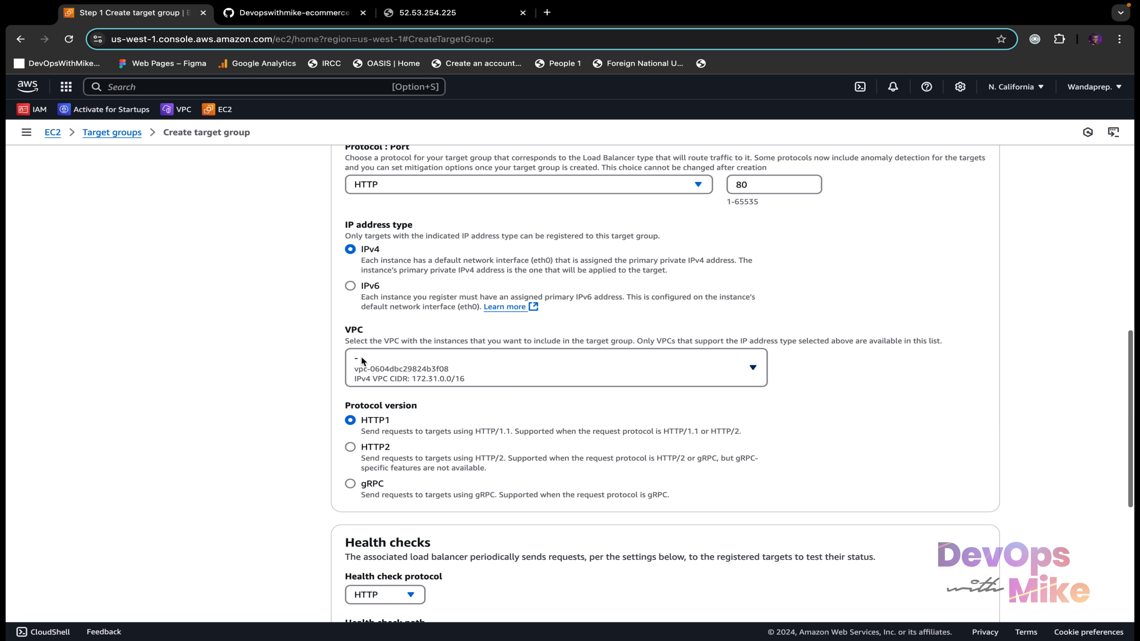
{"action": "left_click", "coordinate": [451, 364]}
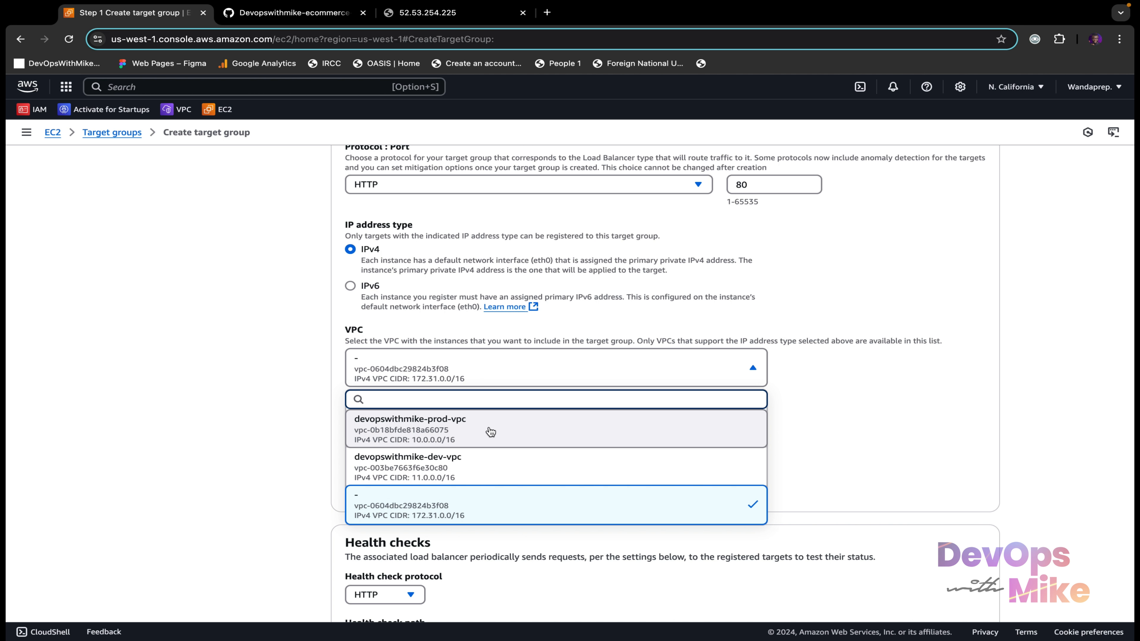
{"action": "left_click", "coordinate": [472, 430]}
Review the target group's target type, name, protocol and port, IP address type, VPC and health check settings
{"action": "scroll", "coordinate": [473, 427], "scroll_direction": "up", "scroll_amount": 5}
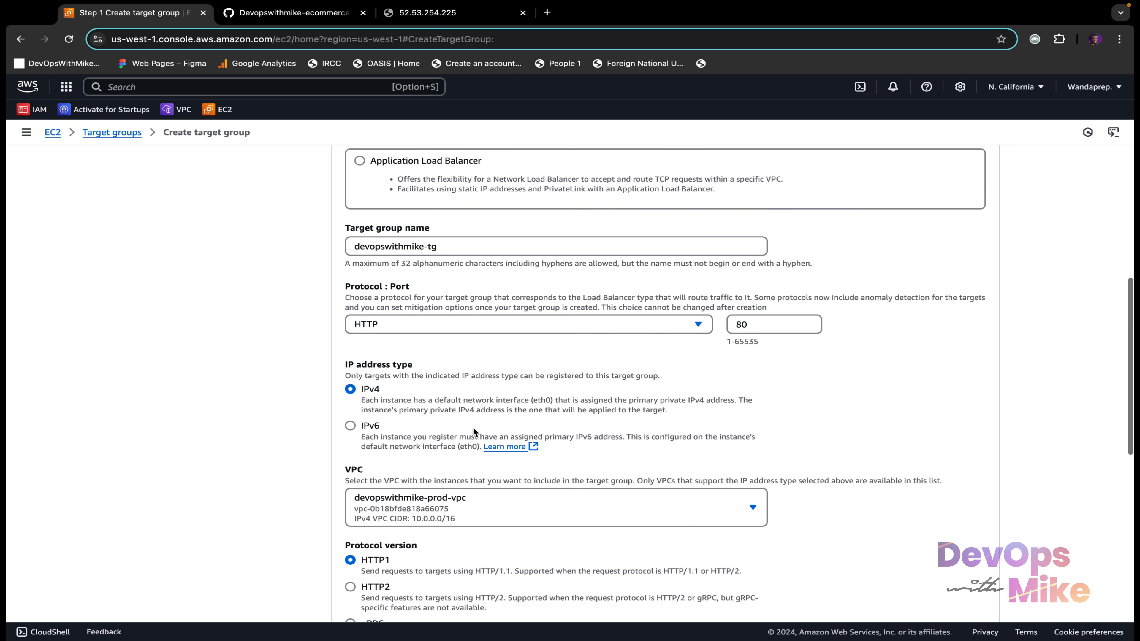
{"action": "scroll", "coordinate": [473, 426], "scroll_direction": "down", "scroll_amount": 6}
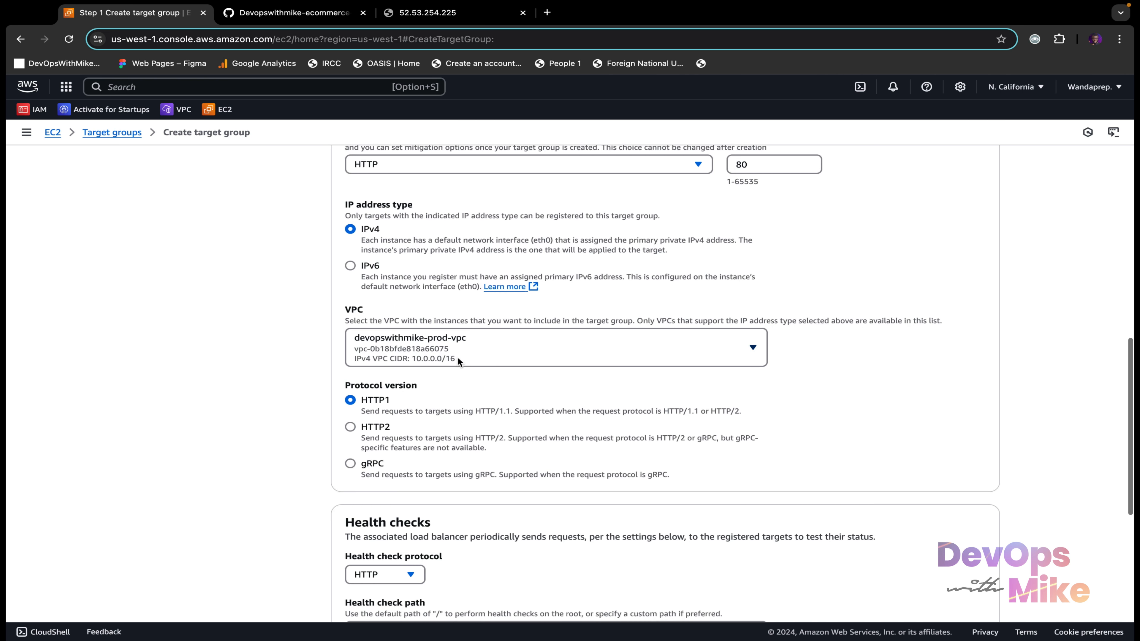
{"action": "scroll", "coordinate": [451, 344], "scroll_direction": "down", "scroll_amount": 6}
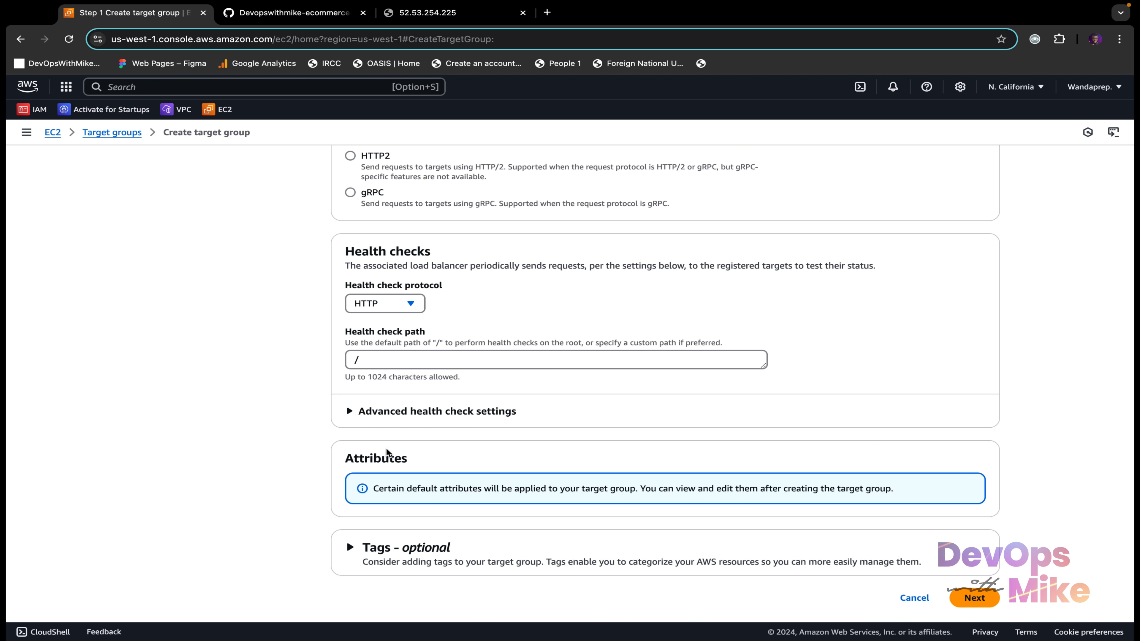
{"action": "scroll", "coordinate": [393, 457], "scroll_direction": "up", "scroll_amount": 12}
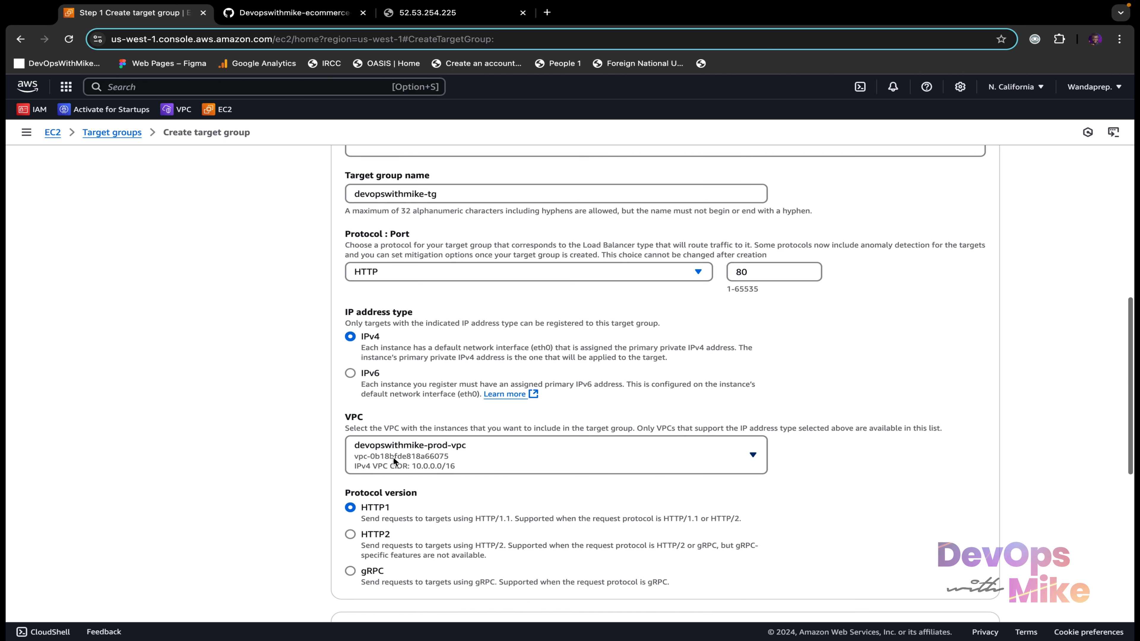
{"action": "scroll", "coordinate": [393, 457], "scroll_direction": "up", "scroll_amount": 5}
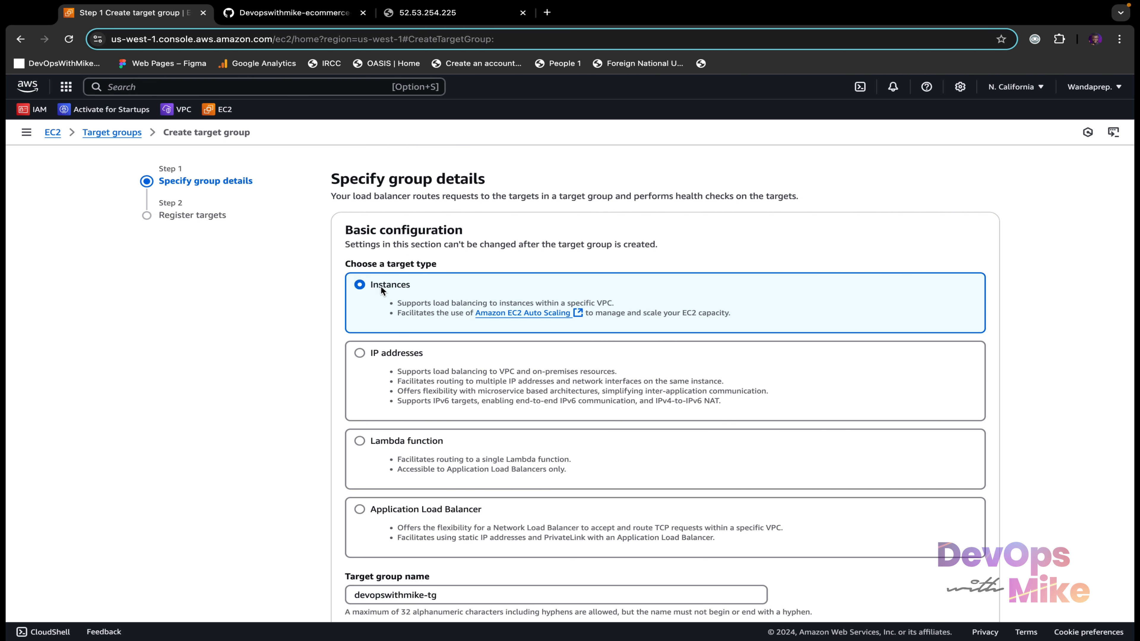
{"action": "scroll", "coordinate": [388, 288], "scroll_direction": "down", "scroll_amount": 5}
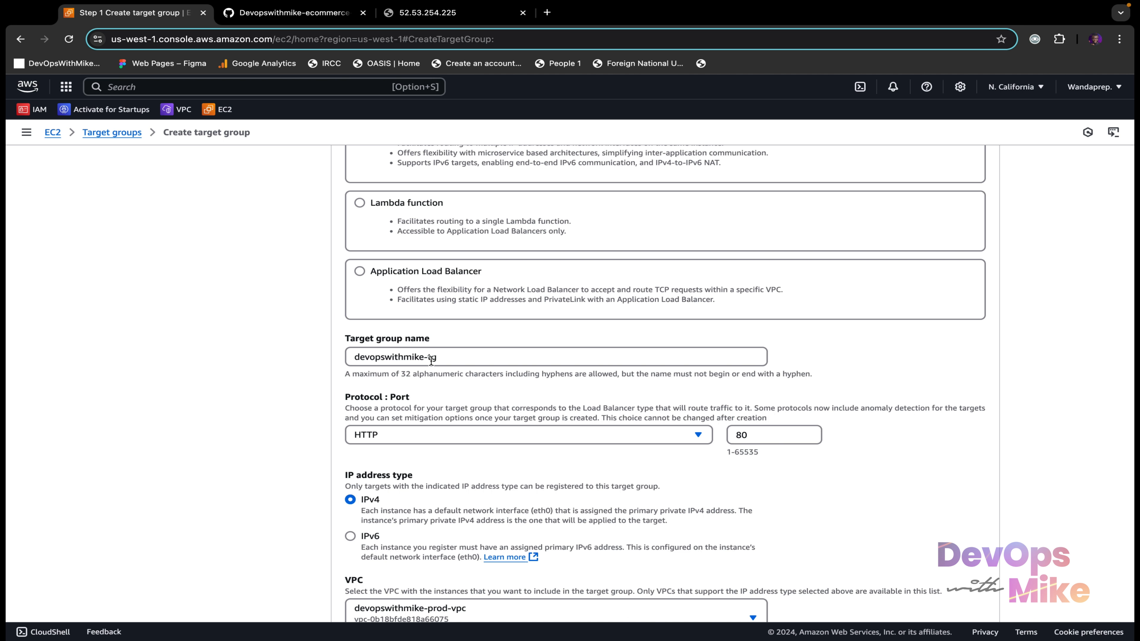
{"action": "scroll", "coordinate": [431, 359], "scroll_direction": "down", "scroll_amount": 3}
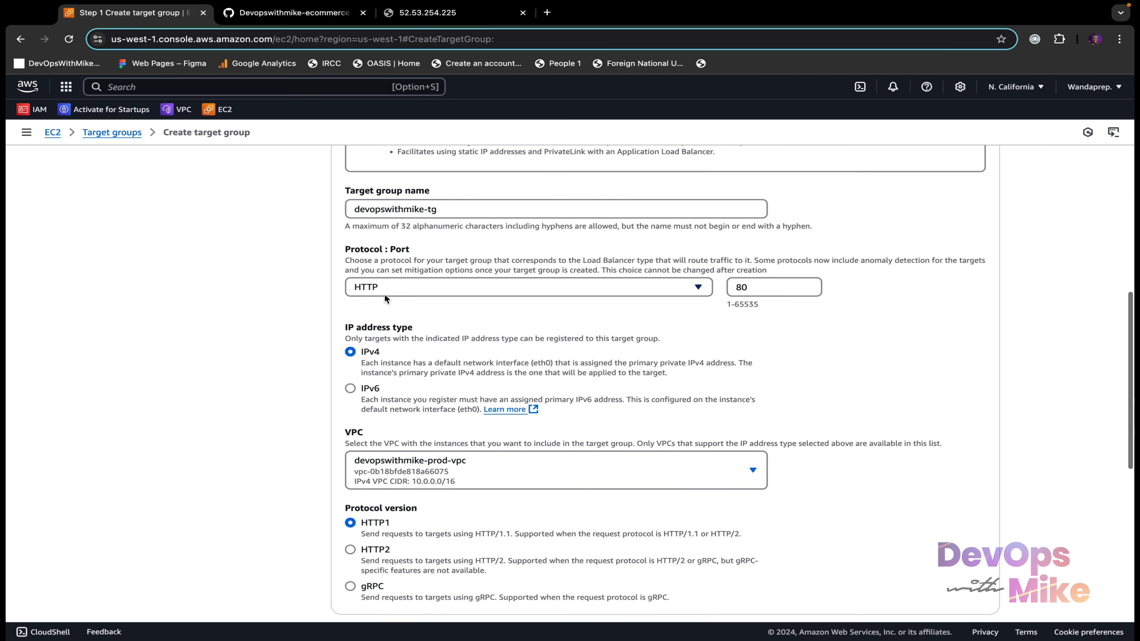
{"action": "scroll", "coordinate": [385, 297], "scroll_direction": "down", "scroll_amount": 2}
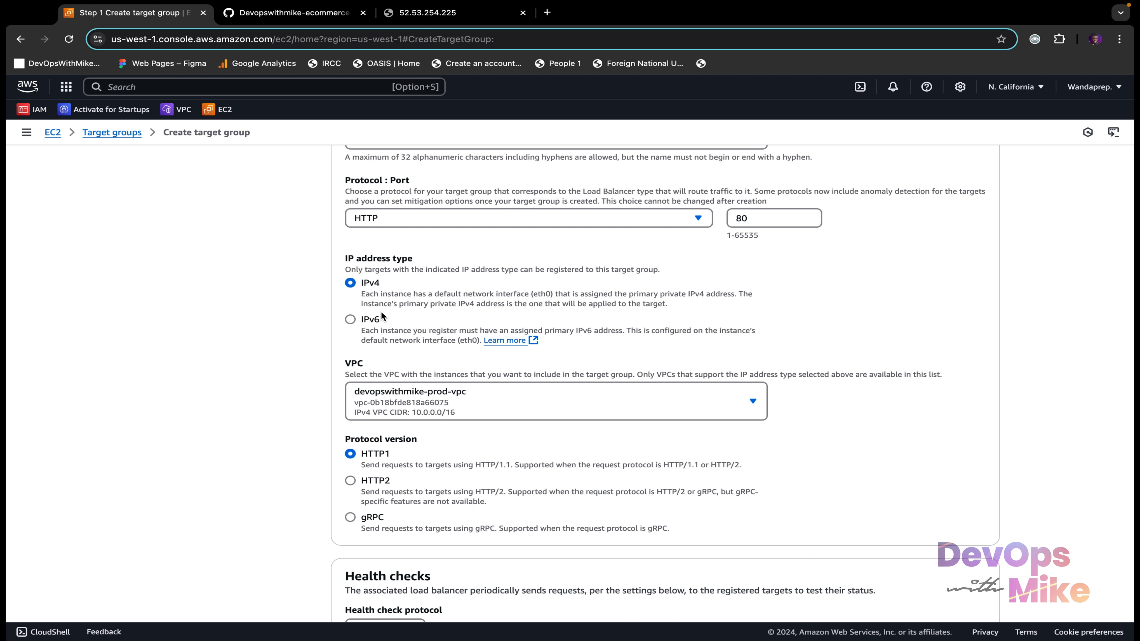
{"action": "scroll", "coordinate": [381, 311], "scroll_direction": "down", "scroll_amount": 4}
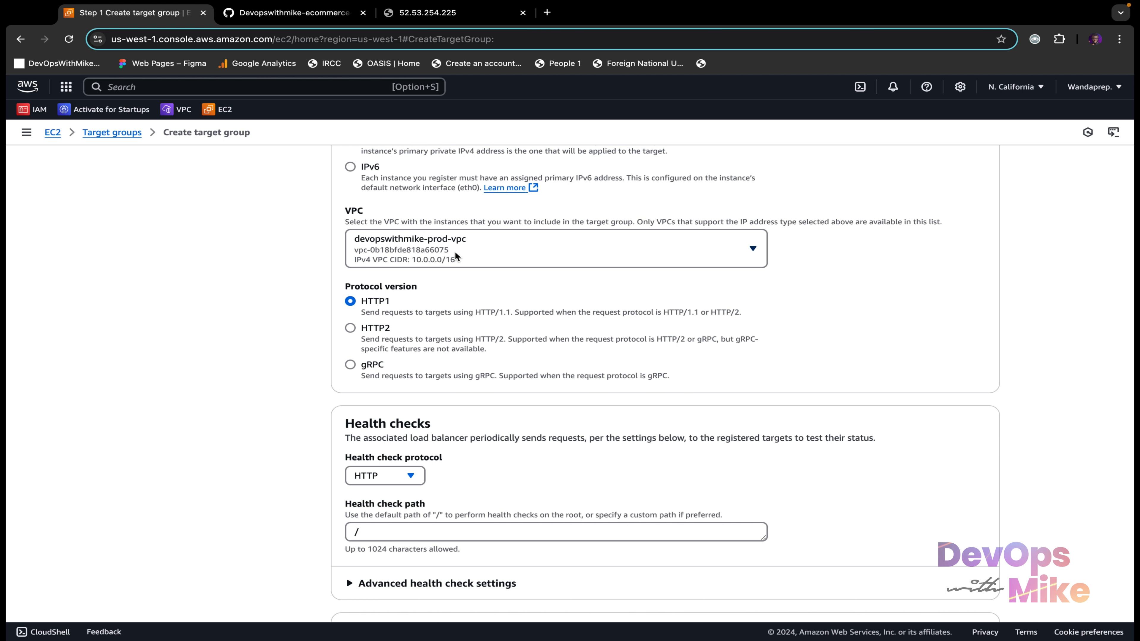
{"action": "scroll", "coordinate": [455, 254], "scroll_direction": "down", "scroll_amount": 5}
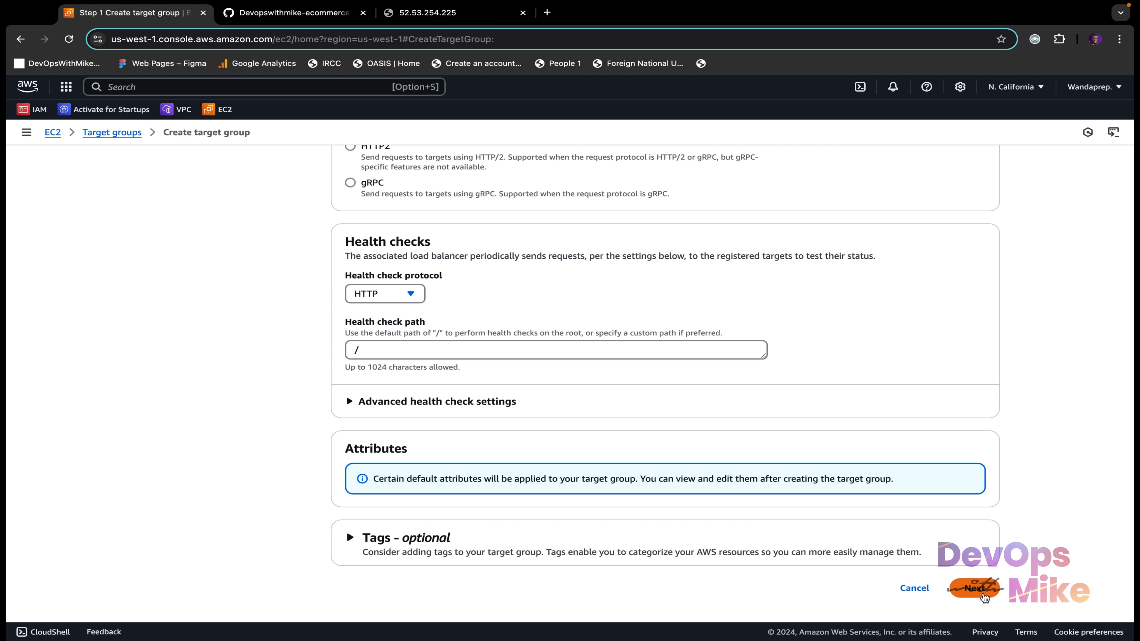
Continue to target registration and examine the available instances' states, security groups, zones and subnets
{"action": "left_click", "coordinate": [979, 592]}
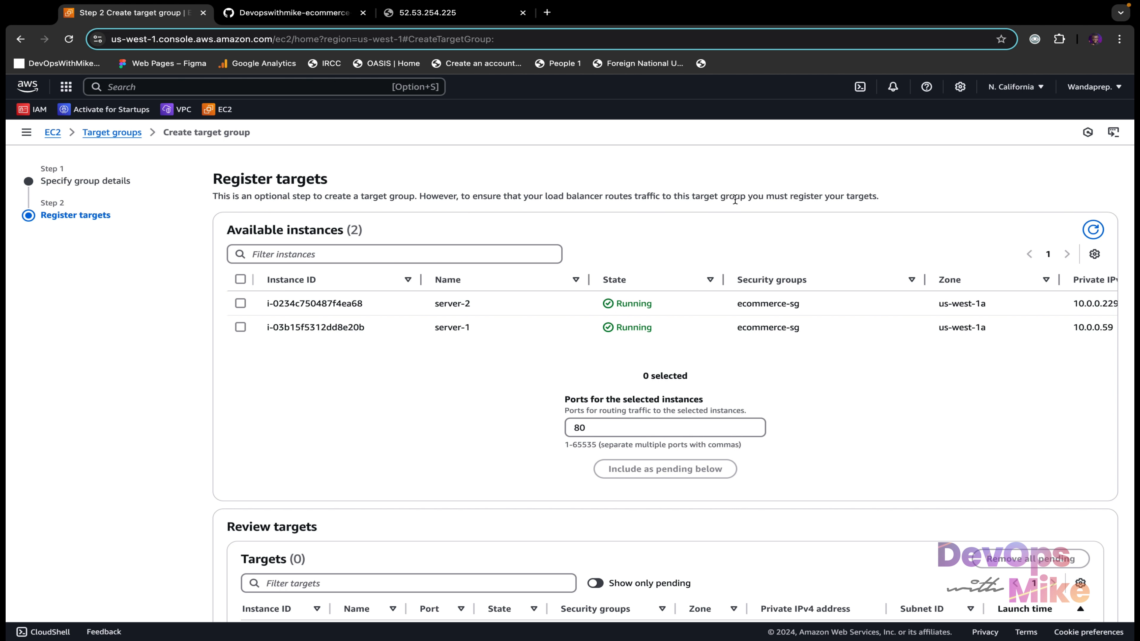
{"action": "scroll", "coordinate": [802, 300], "scroll_direction": "right", "scroll_amount": 8}
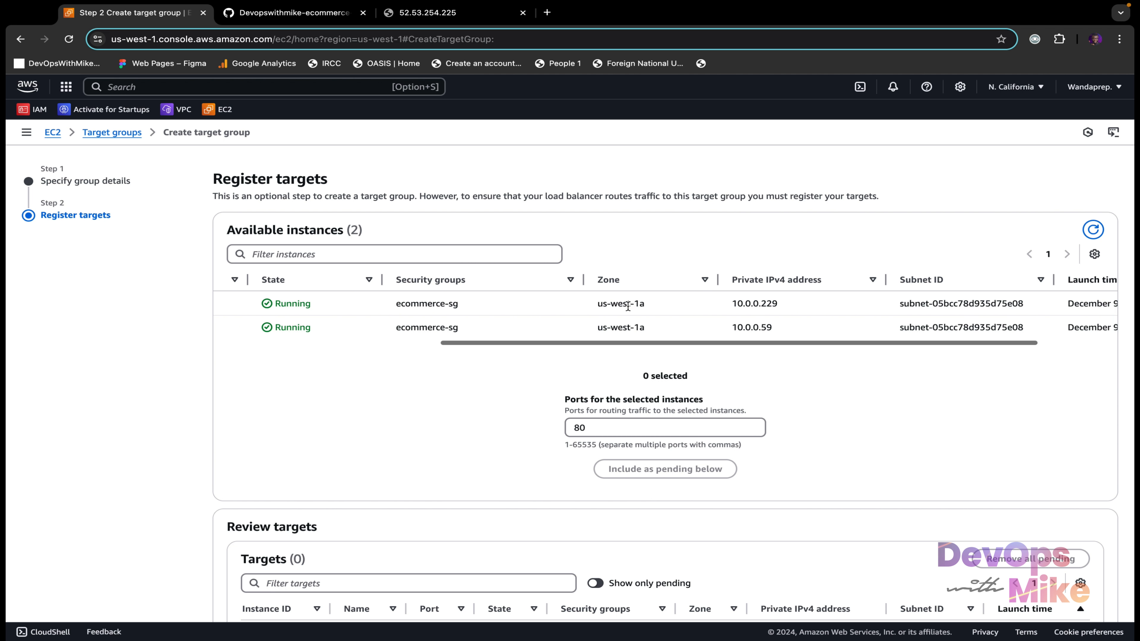
{"action": "scroll", "coordinate": [655, 309], "scroll_direction": "left", "scroll_amount": 8}
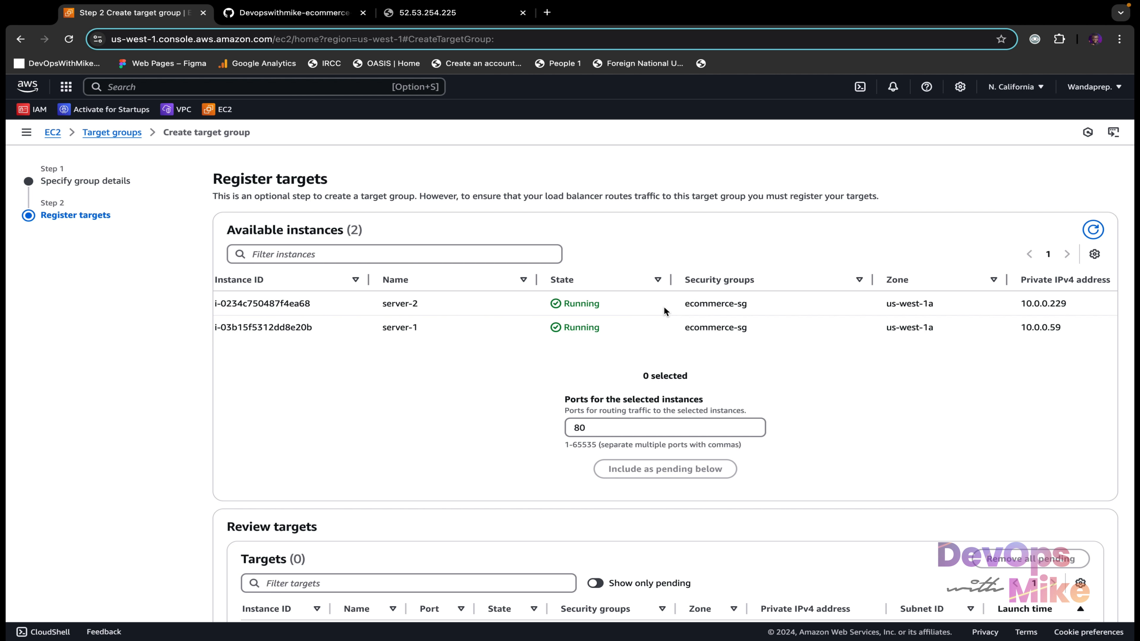
{"action": "scroll", "coordinate": [664, 310], "scroll_direction": "left", "scroll_amount": 2}
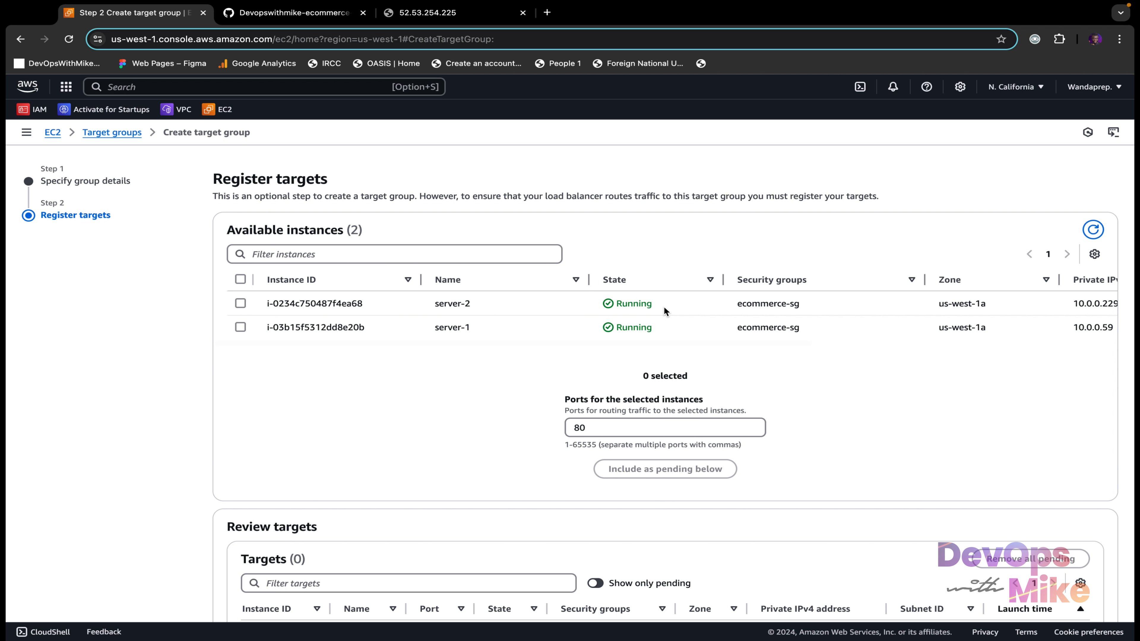
Select both server-1 and server-2 and include them as pending targets on port 80
{"action": "left_click", "coordinate": [240, 304]}
{"action": "left_click", "coordinate": [241, 329]}
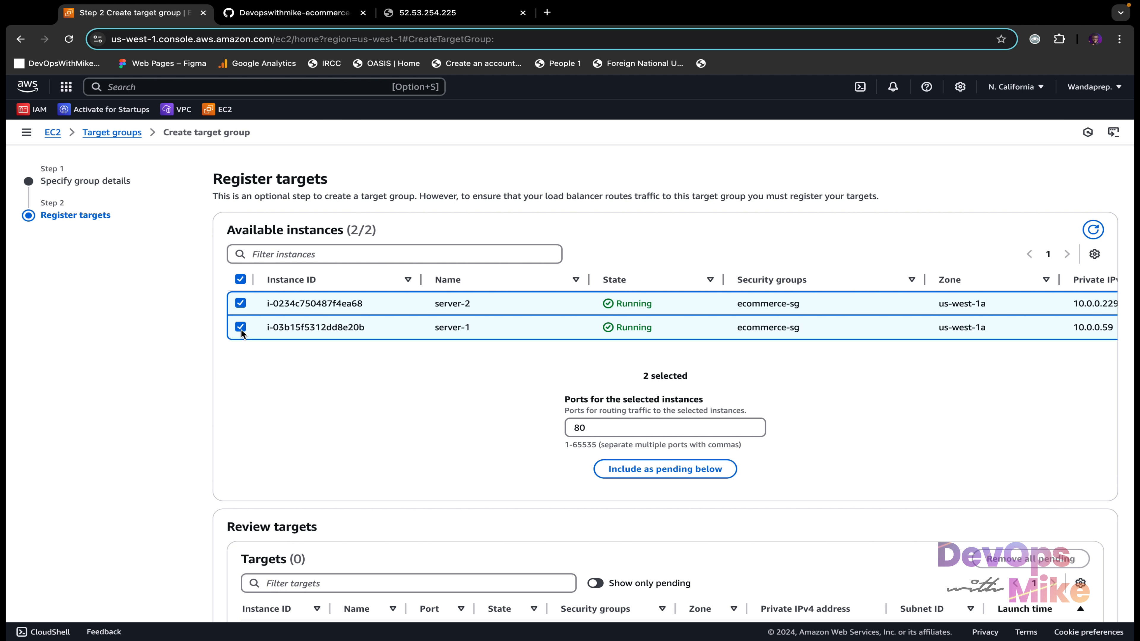
{"action": "left_click", "coordinate": [238, 308]}
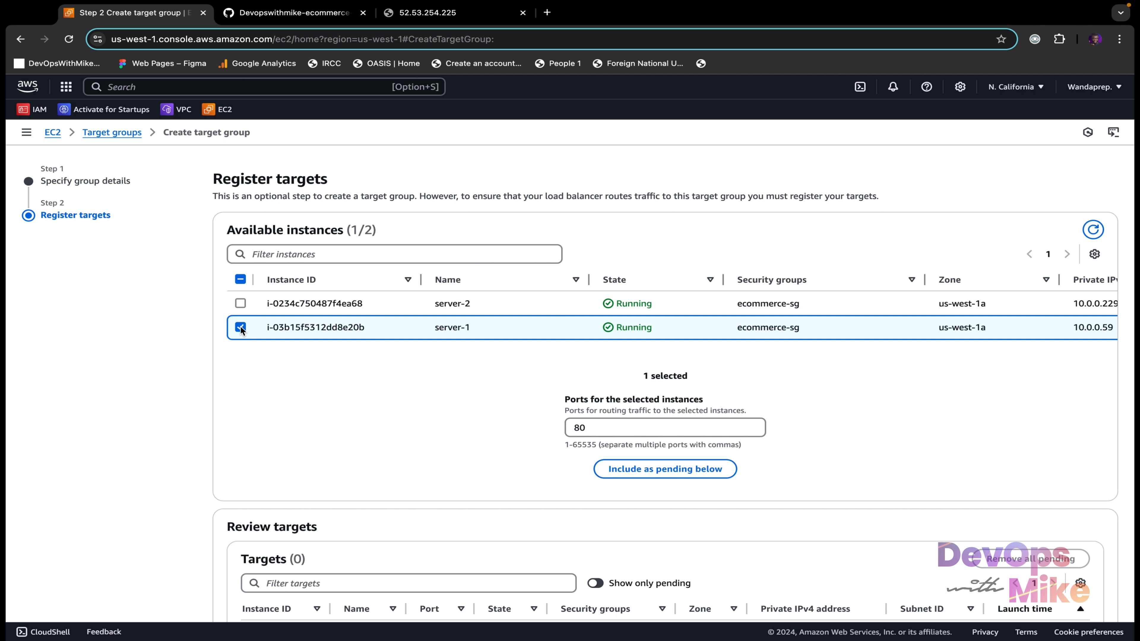
{"action": "left_click", "coordinate": [241, 327]}
{"action": "left_click", "coordinate": [241, 302]}
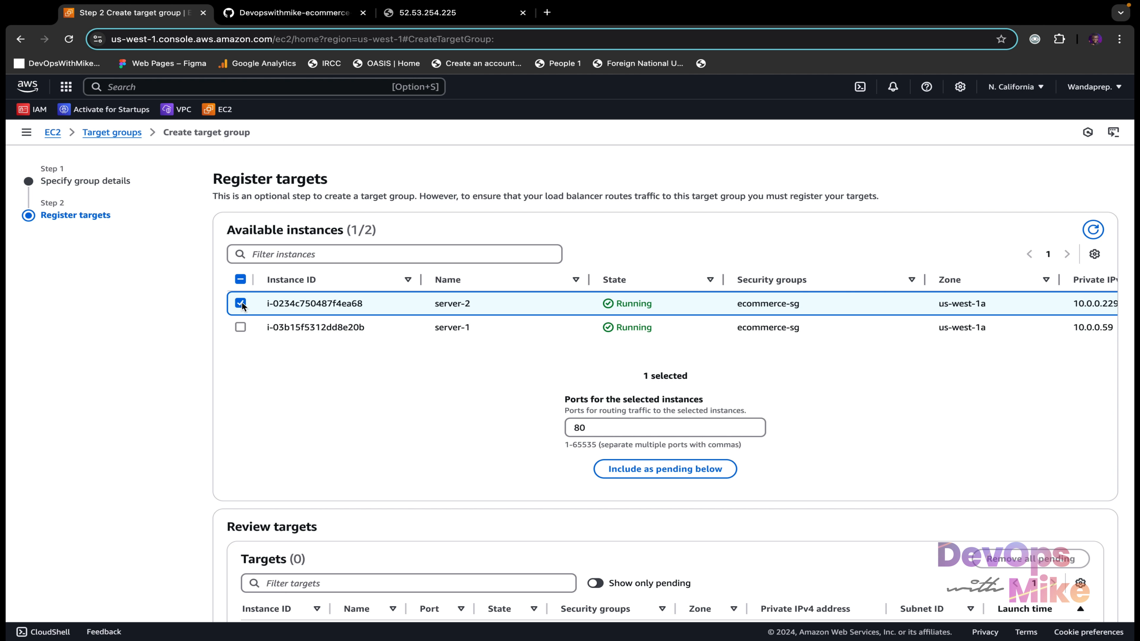
{"action": "left_click", "coordinate": [240, 328]}
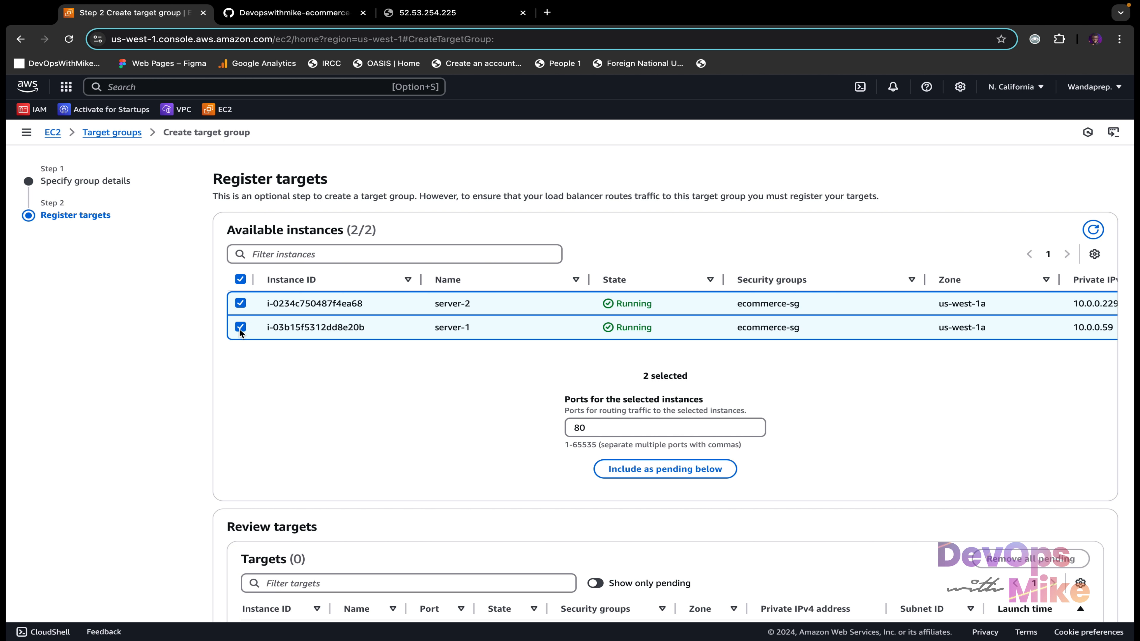
{"action": "left_click", "coordinate": [691, 472]}
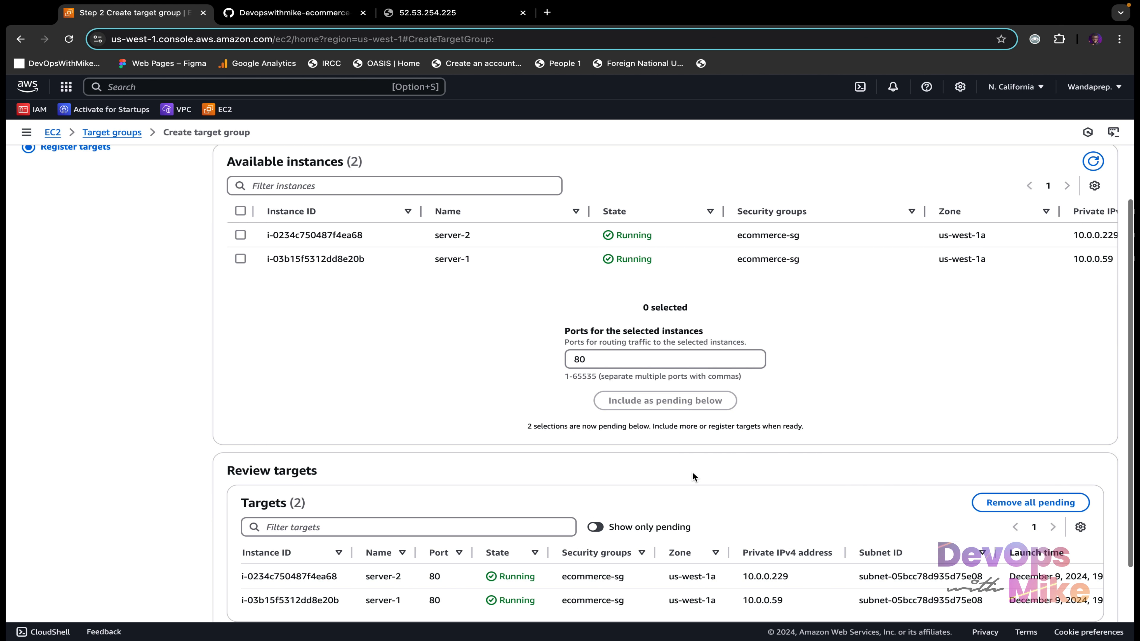
Review the pending targets and compare them with the available instances
{"action": "scroll", "coordinate": [692, 472], "scroll_direction": "down", "scroll_amount": 3}
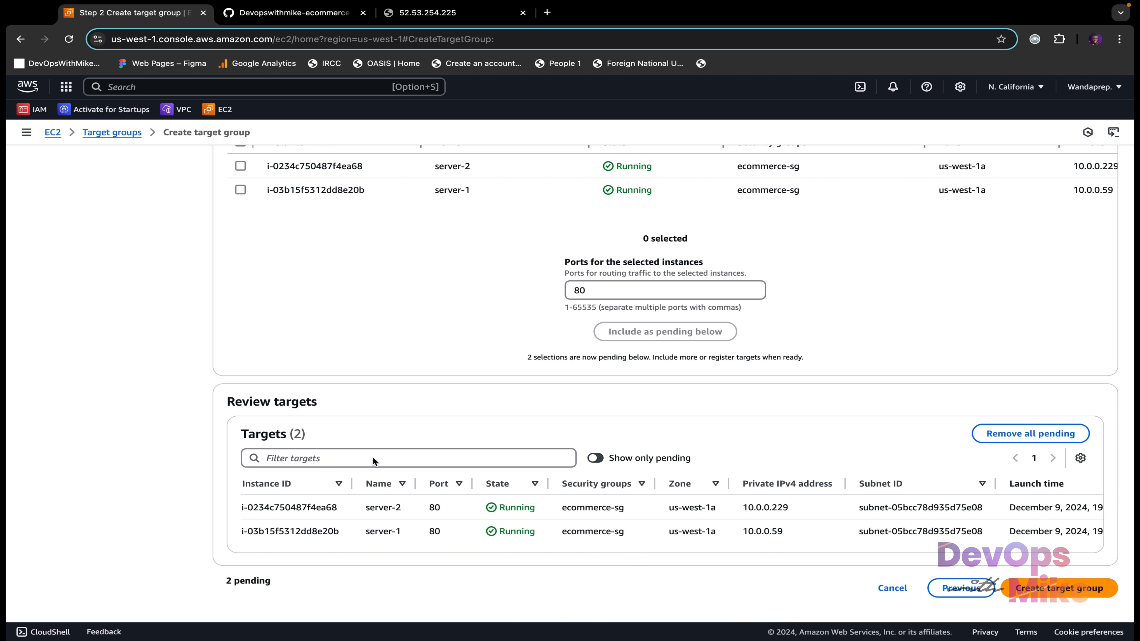
{"action": "scroll", "coordinate": [304, 230], "scroll_direction": "up", "scroll_amount": 3}
{"action": "left_click_drag", "start_coordinate": [350, 230], "coordinate": [220, 230]}
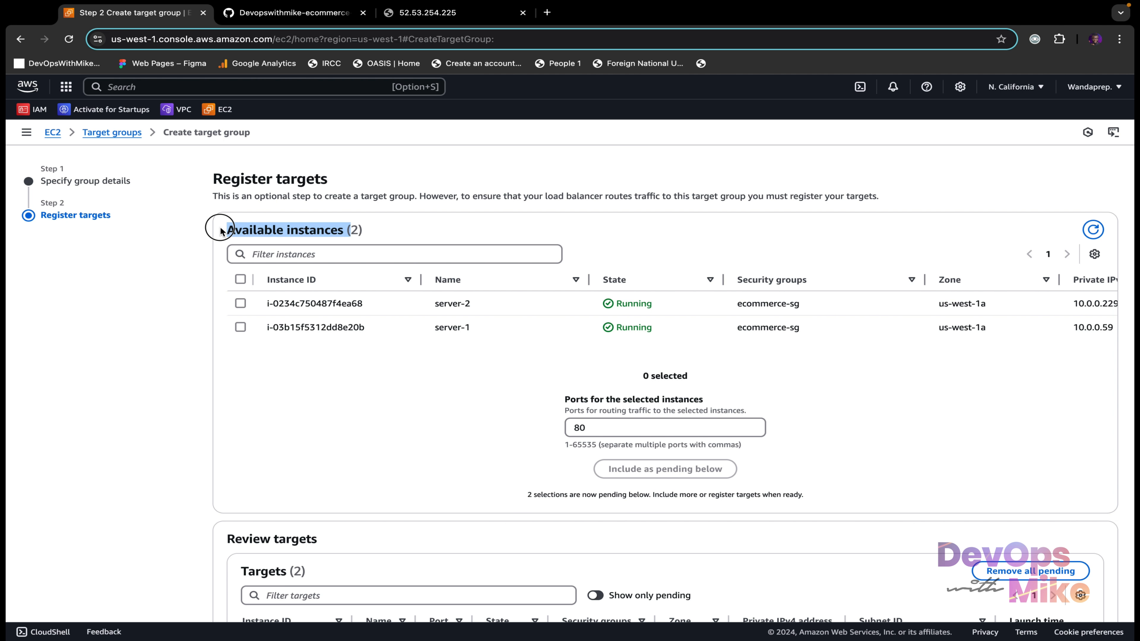
Review the pending targets server-1 and server-2 on port 80 and create the target group
{"action": "scroll", "coordinate": [281, 447], "scroll_direction": "down", "scroll_amount": 3}
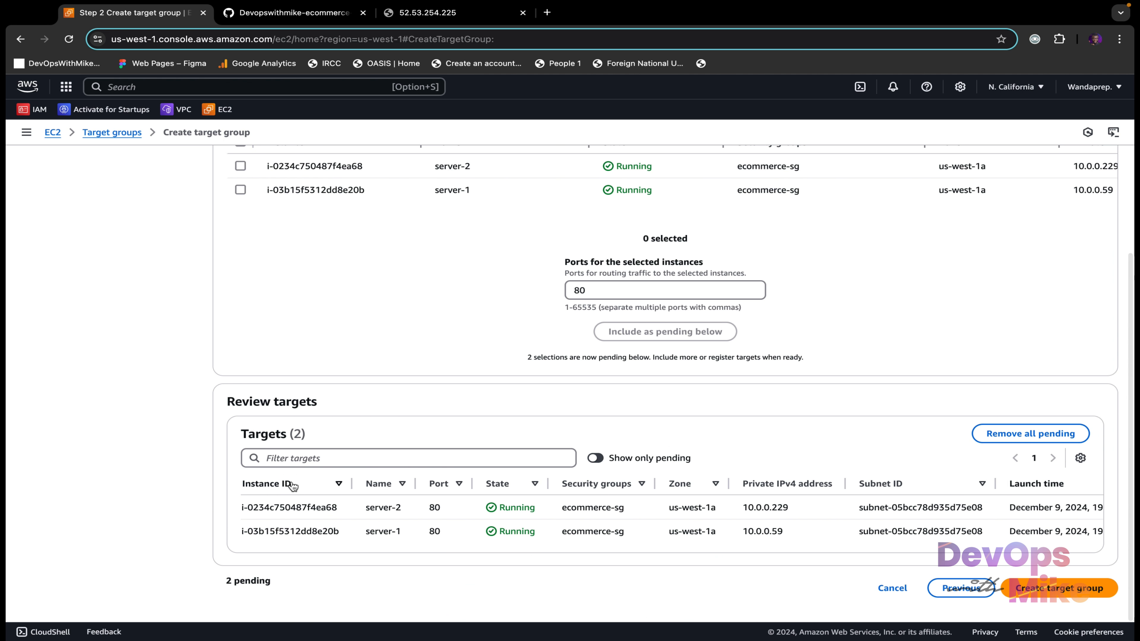
{"action": "left_click_drag", "start_coordinate": [314, 406], "coordinate": [221, 394]}
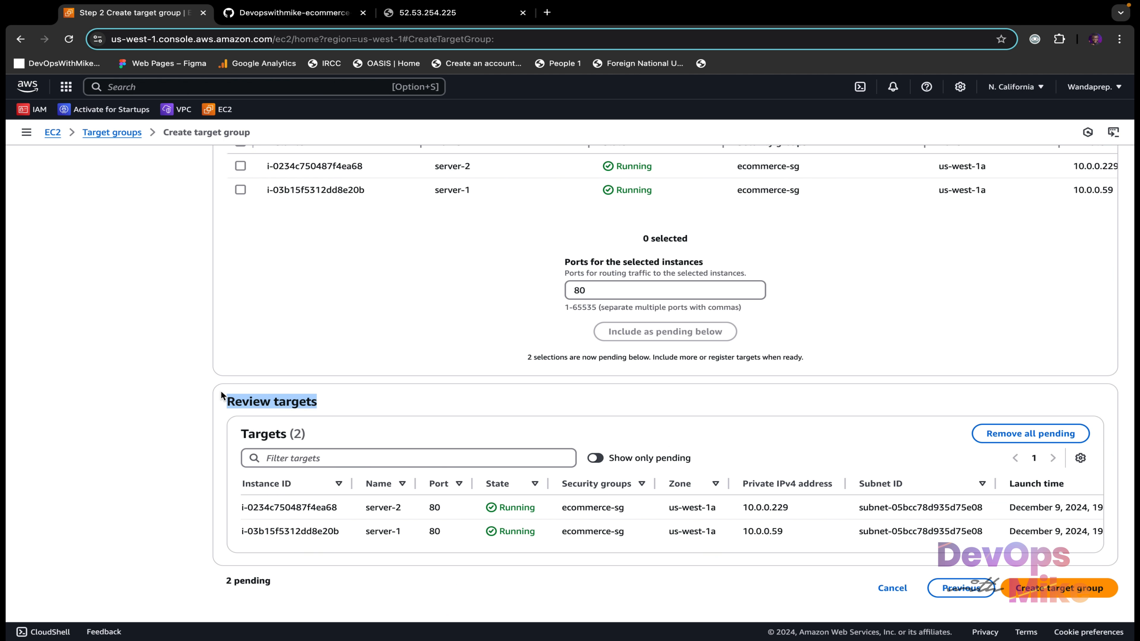
{"action": "scroll", "coordinate": [611, 473], "scroll_direction": "up", "scroll_amount": 3}
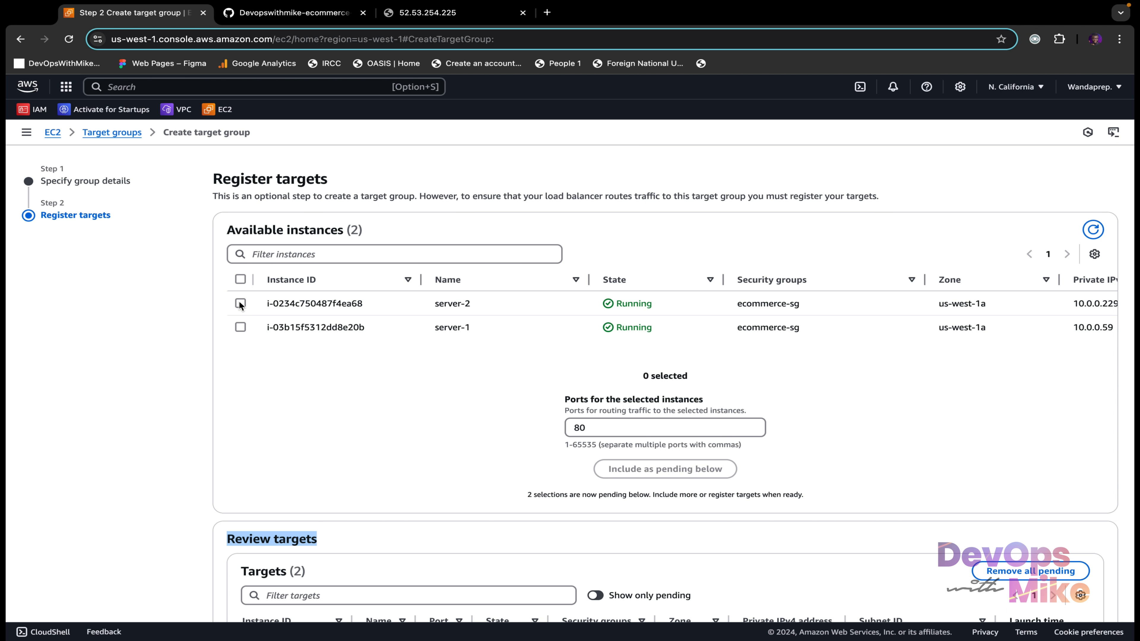
{"action": "scroll", "coordinate": [247, 334], "scroll_direction": "down", "scroll_amount": 3}
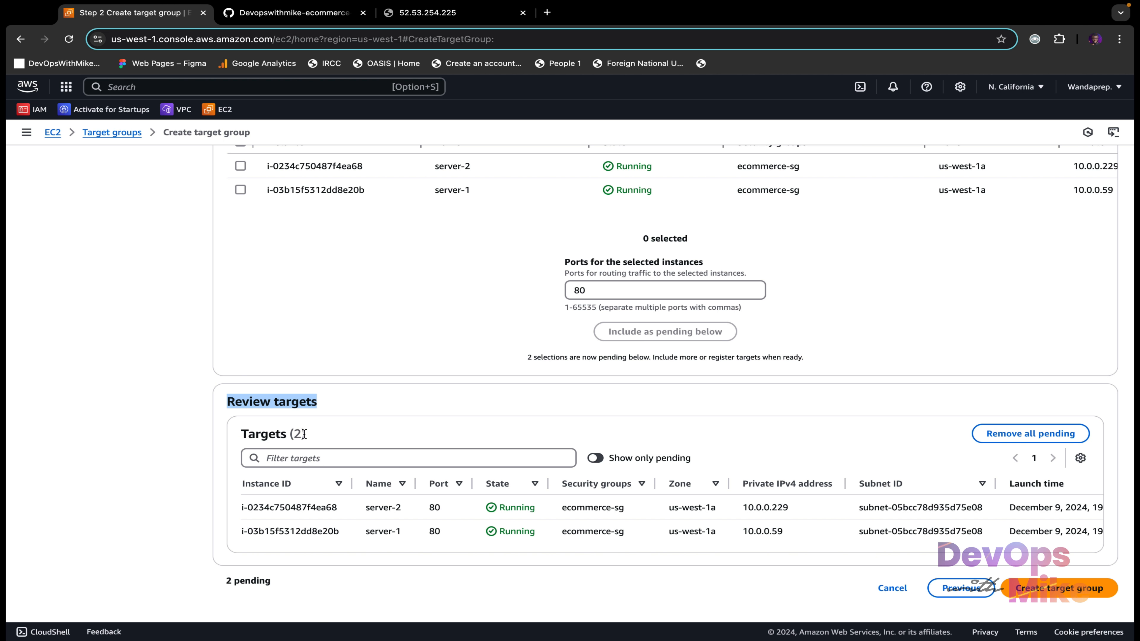
{"action": "left_click", "coordinate": [1098, 592]}
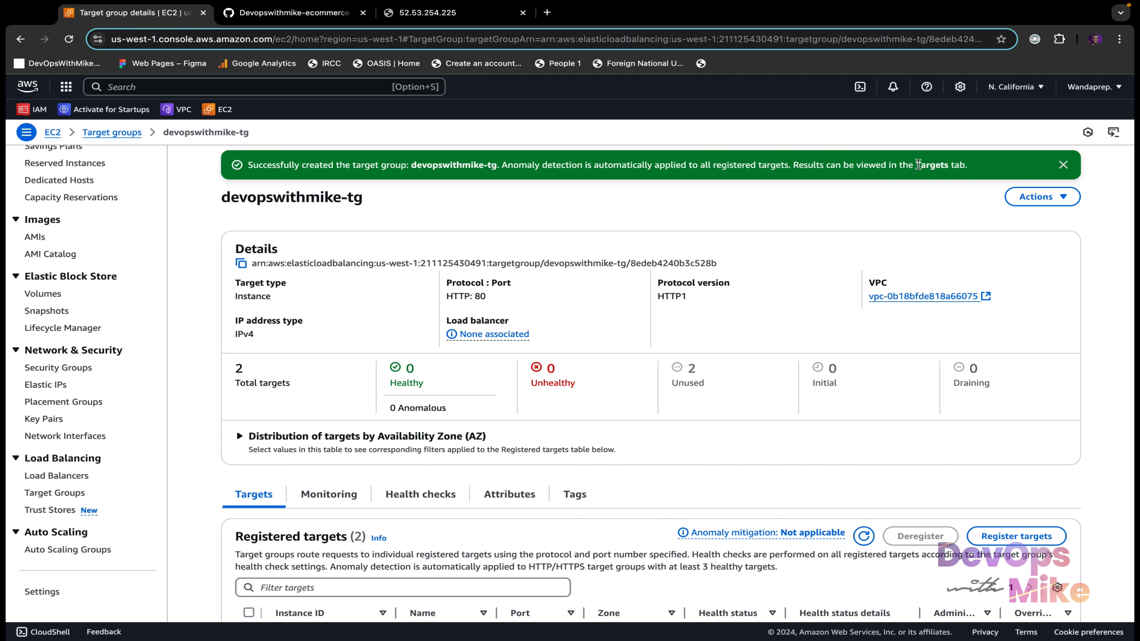
Review the new target group's name and total targets, and dismiss the creation notification
{"action": "scroll", "coordinate": [513, 304], "scroll_direction": "down", "scroll_amount": 1}
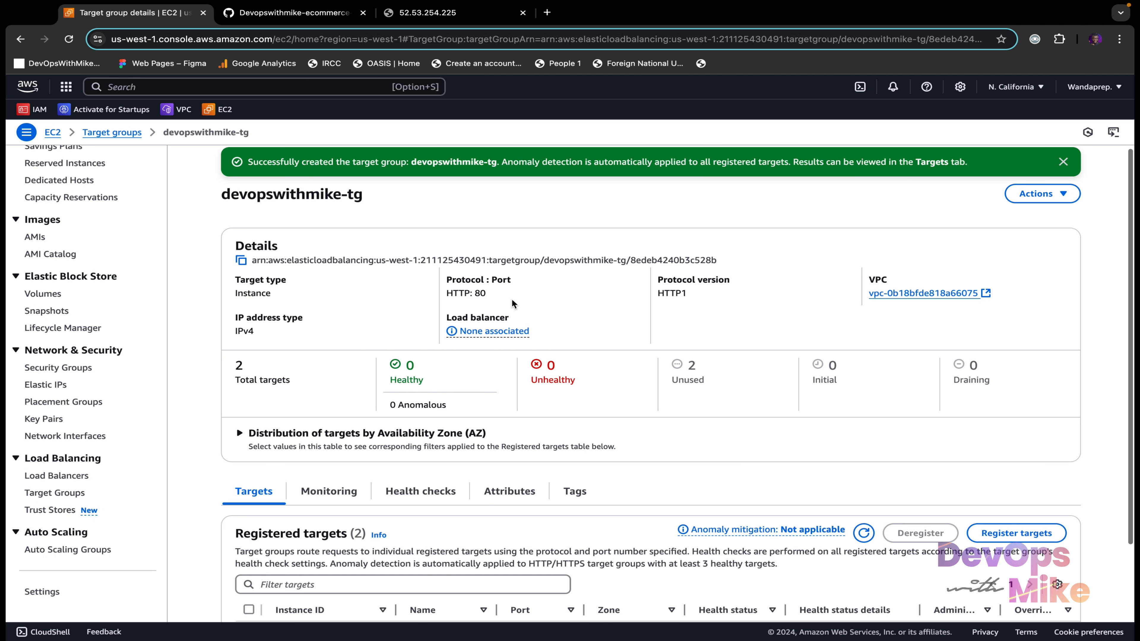
{"action": "left_click_drag", "start_coordinate": [379, 197], "coordinate": [207, 197]}
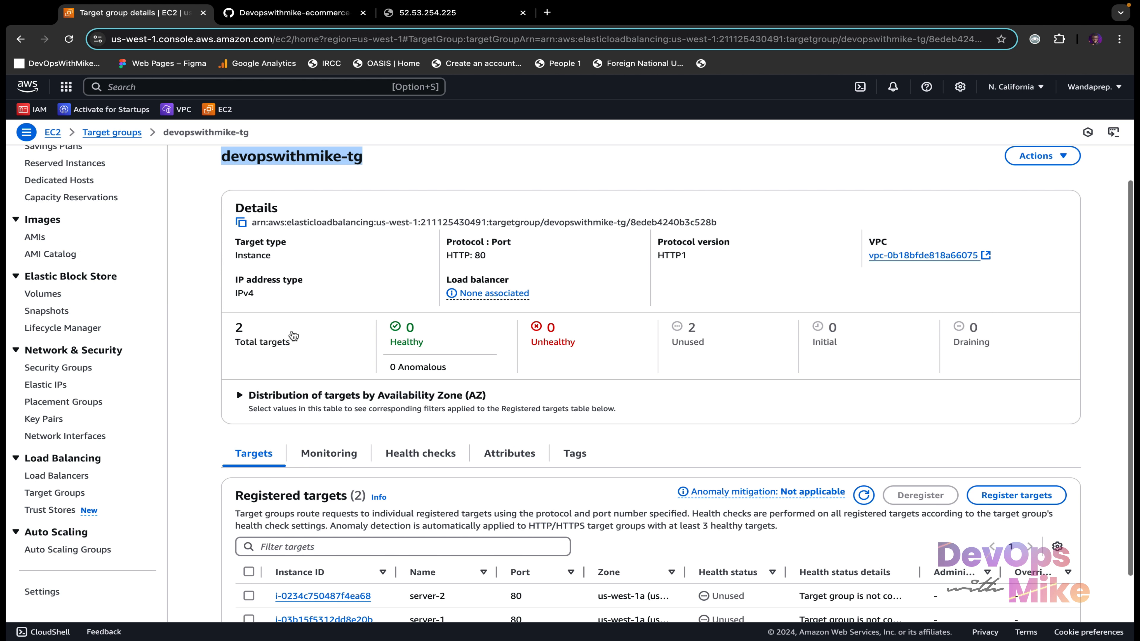
{"action": "left_click", "coordinate": [282, 350]}
{"action": "left_click_drag", "start_coordinate": [282, 348], "coordinate": [232, 313]}
{"action": "left_click", "coordinate": [322, 298]}
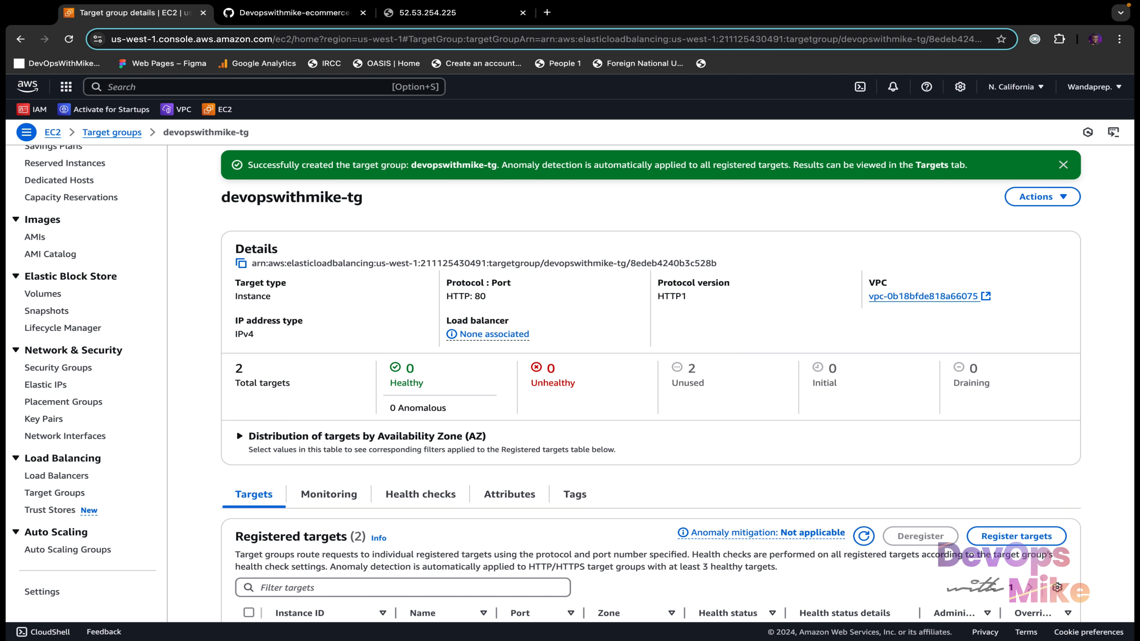
{"action": "left_click", "coordinate": [1064, 165]}
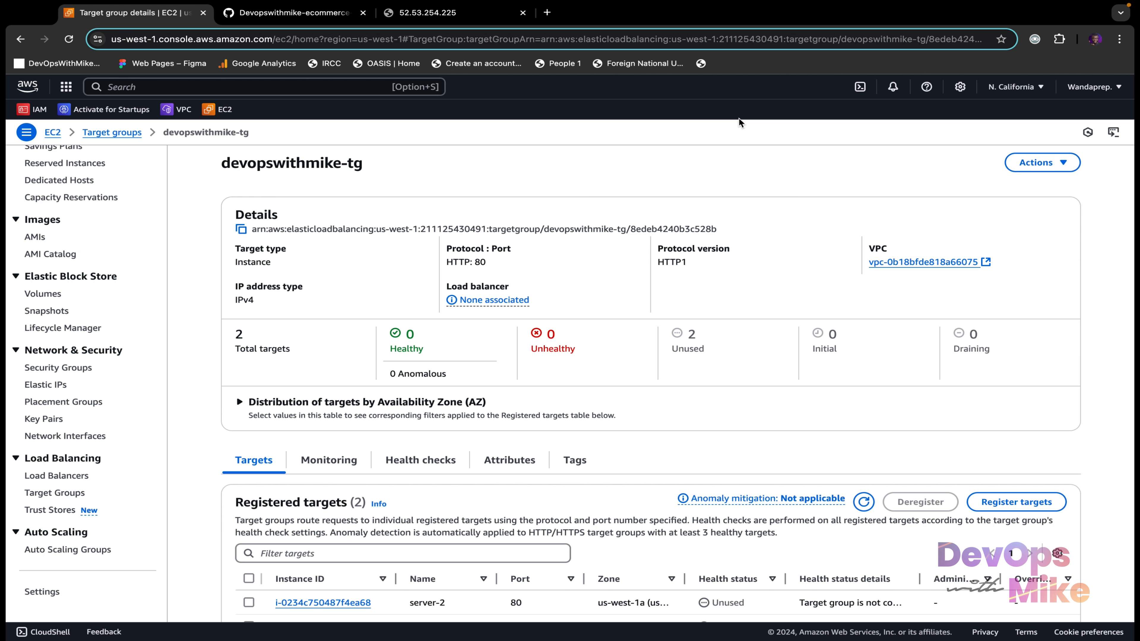
Reload the target group page and examine the health status of its registered targets
{"action": "left_click", "coordinate": [68, 40]}
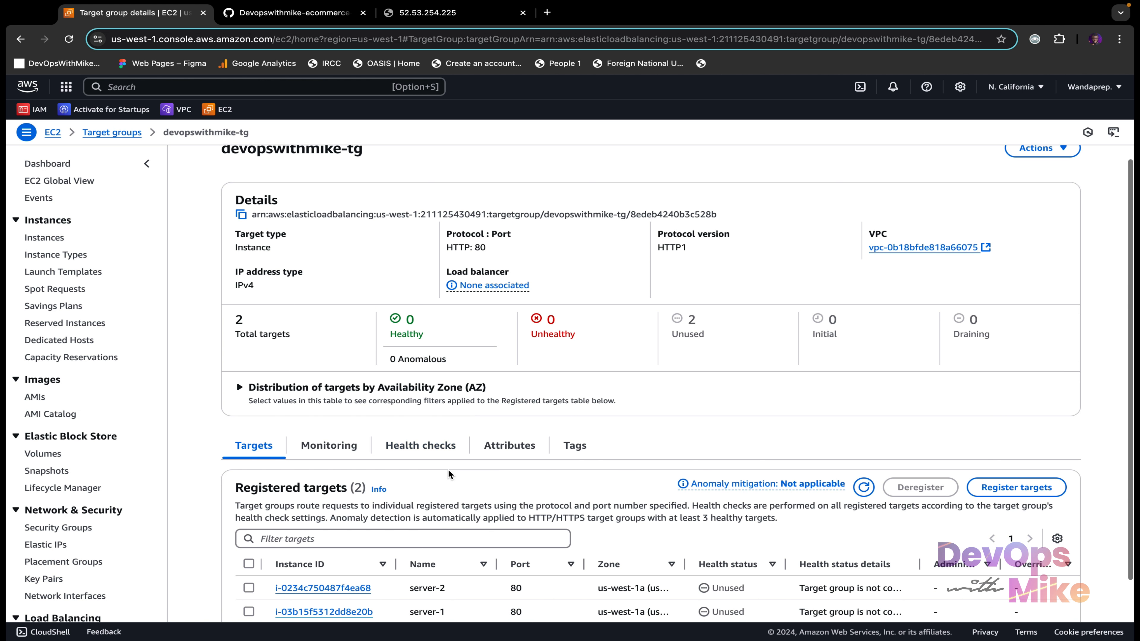
{"action": "scroll", "coordinate": [448, 470], "scroll_direction": "down", "scroll_amount": 2}
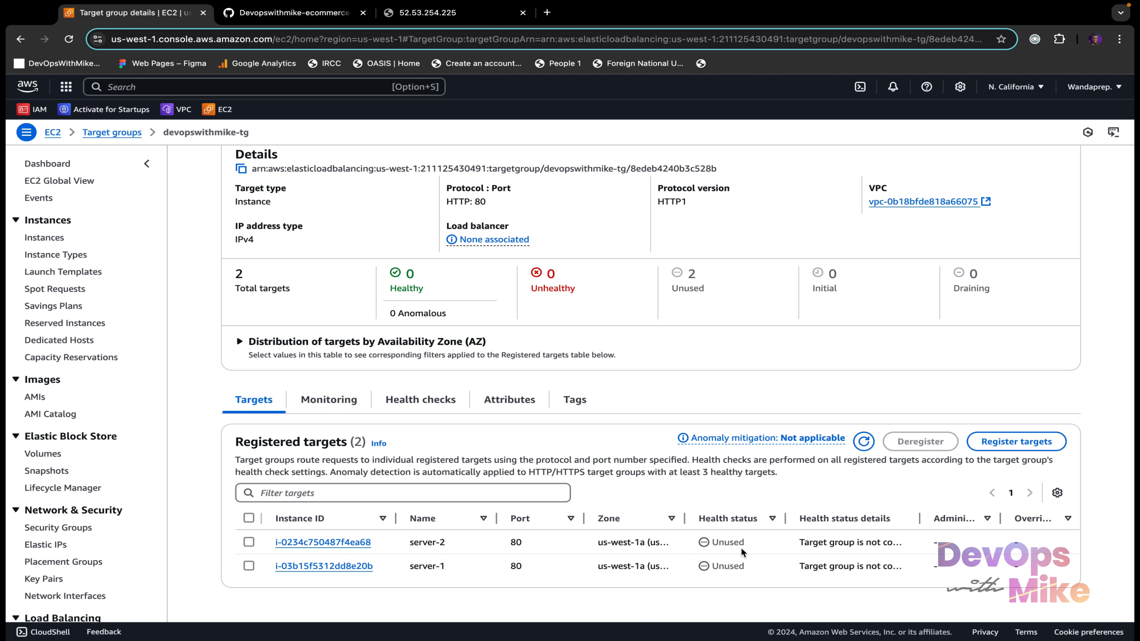
{"action": "scroll", "coordinate": [745, 538], "scroll_direction": "right", "scroll_amount": 5}
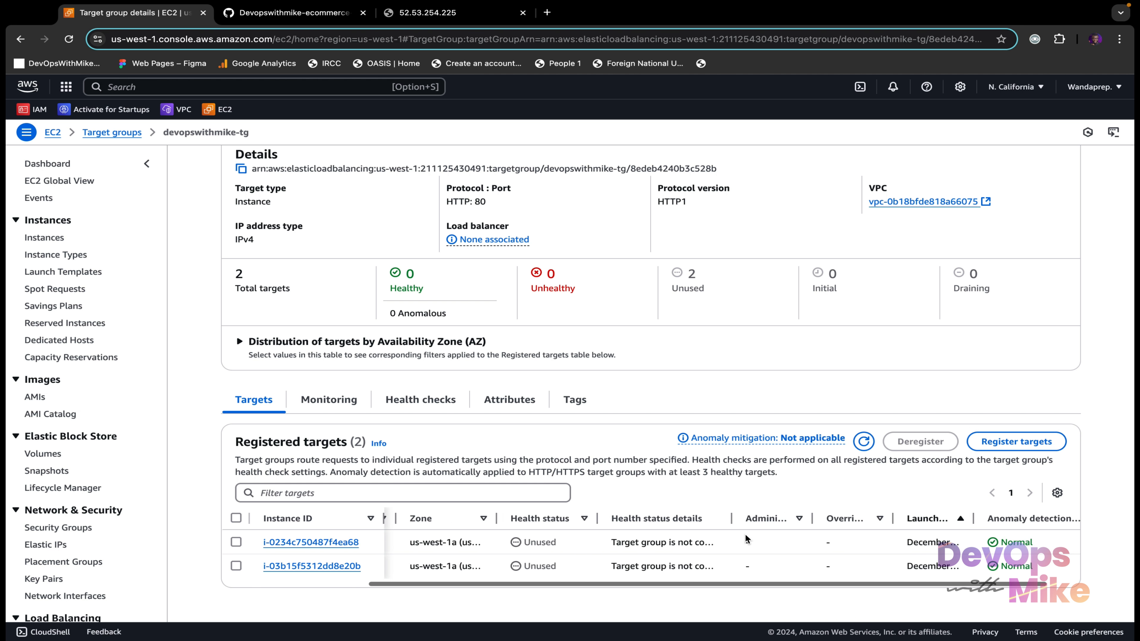
{"action": "scroll", "coordinate": [745, 538], "scroll_direction": "left", "scroll_amount": 5}
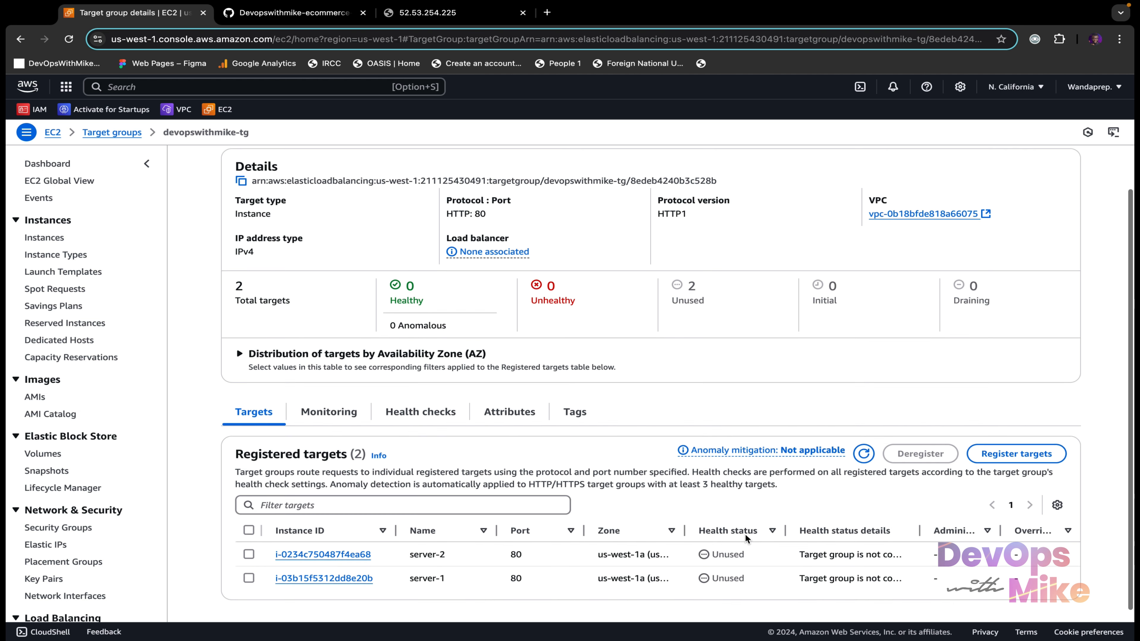
{"action": "scroll", "coordinate": [745, 534], "scroll_direction": "up", "scroll_amount": 2}
{"action": "scroll", "coordinate": [745, 534], "scroll_direction": "down", "scroll_amount": 1}
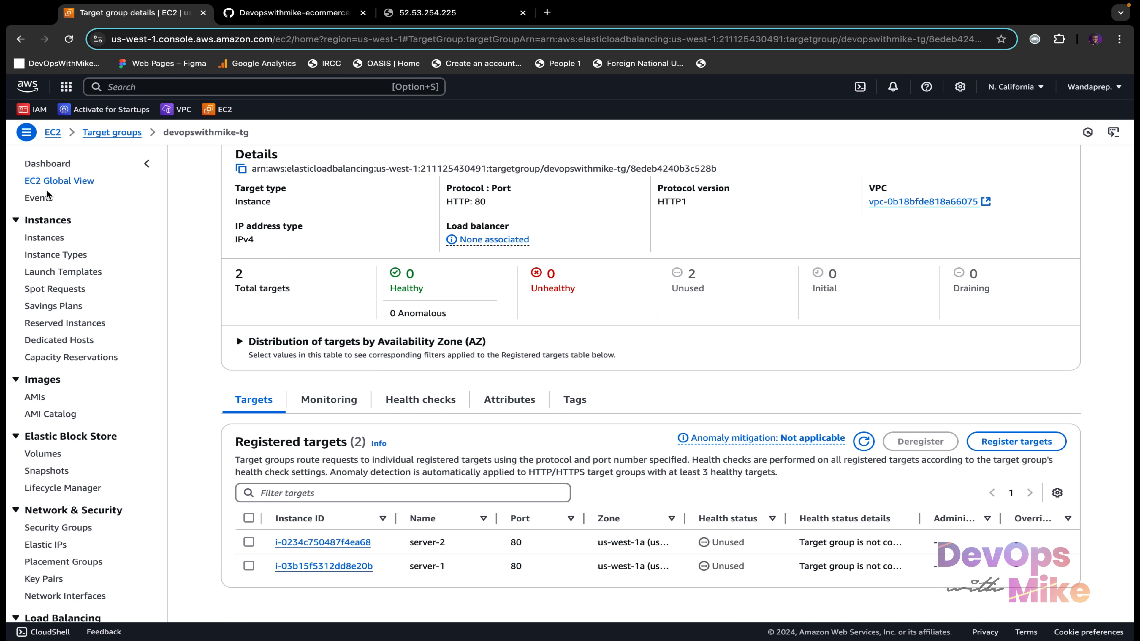
Start creating a load balancer and compare the Application, Network and Gateway load balancer types
{"action": "scroll", "coordinate": [43, 470], "scroll_direction": "down", "scroll_amount": 4}
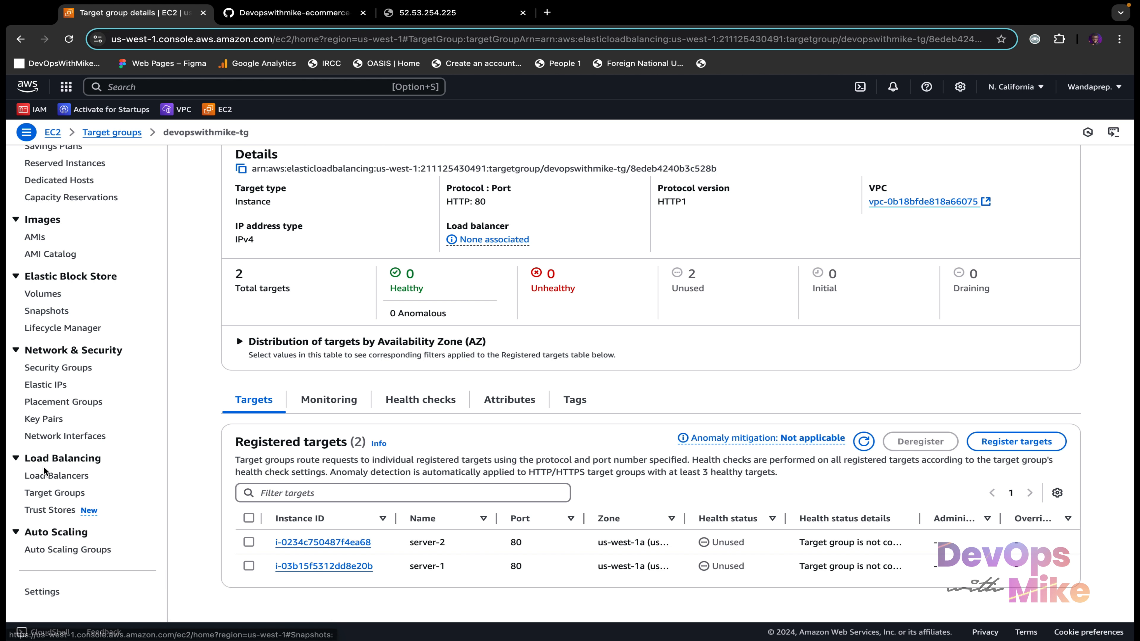
{"action": "left_click", "coordinate": [69, 480]}
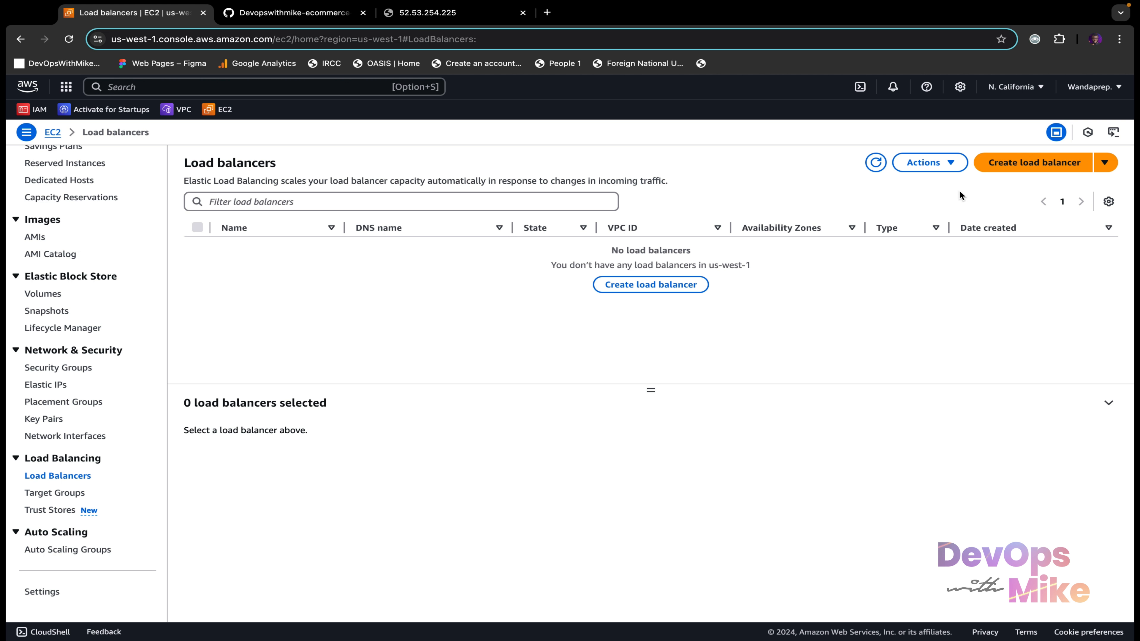
{"action": "left_click", "coordinate": [668, 292]}
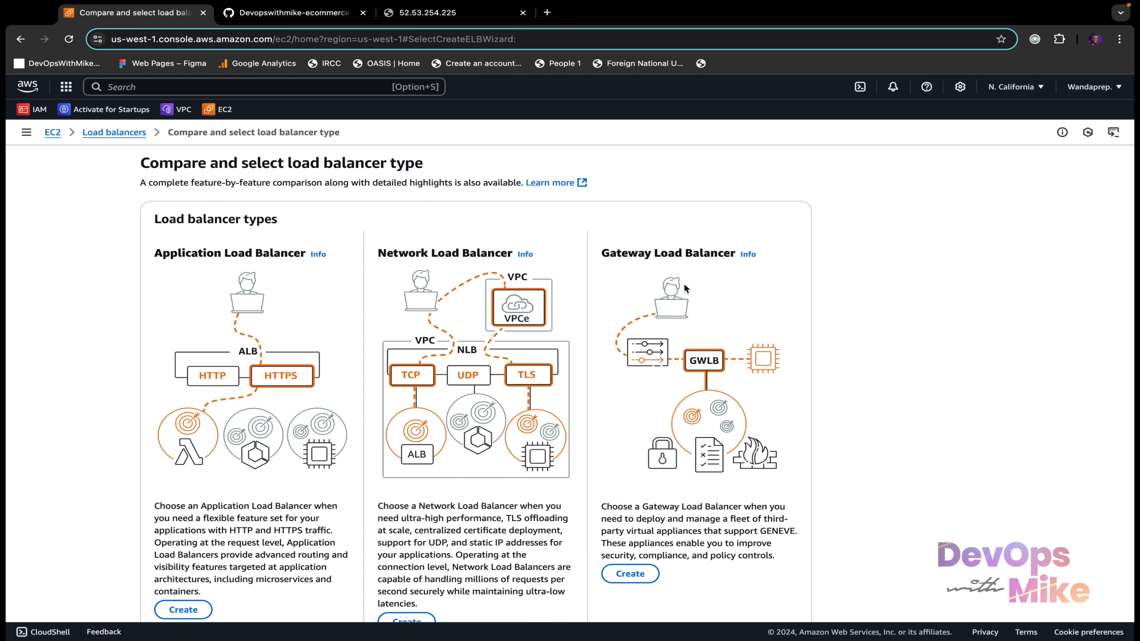
{"action": "scroll", "coordinate": [685, 284], "scroll_direction": "down", "scroll_amount": 1}
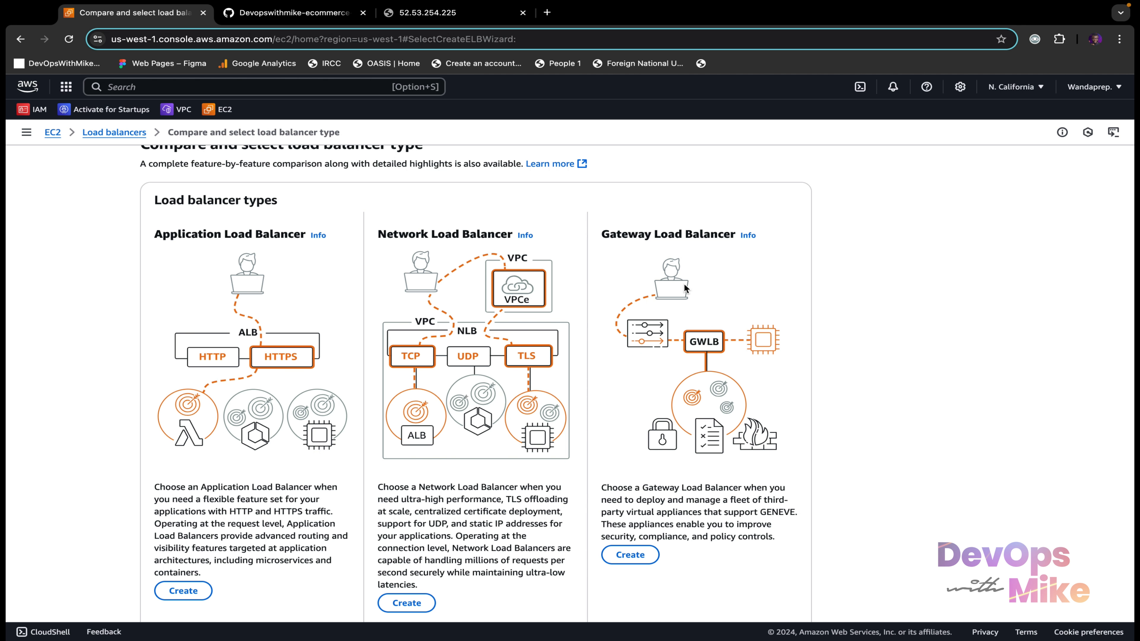
{"action": "scroll", "coordinate": [685, 288], "scroll_direction": "up", "scroll_amount": 1}
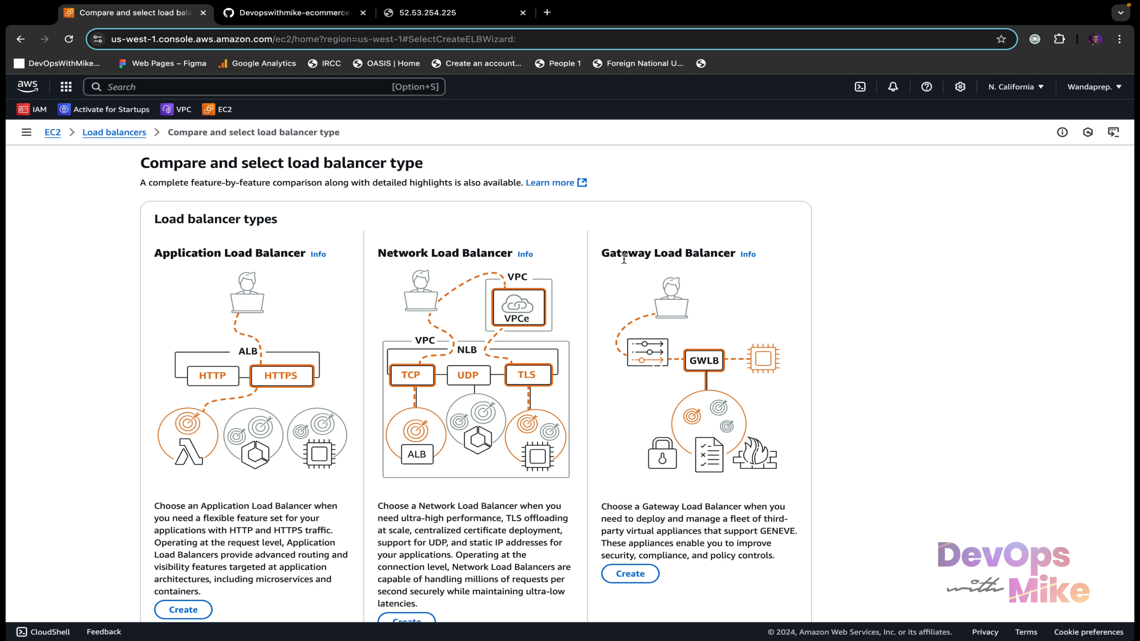
{"action": "scroll", "coordinate": [624, 257], "scroll_direction": "down", "scroll_amount": 2}
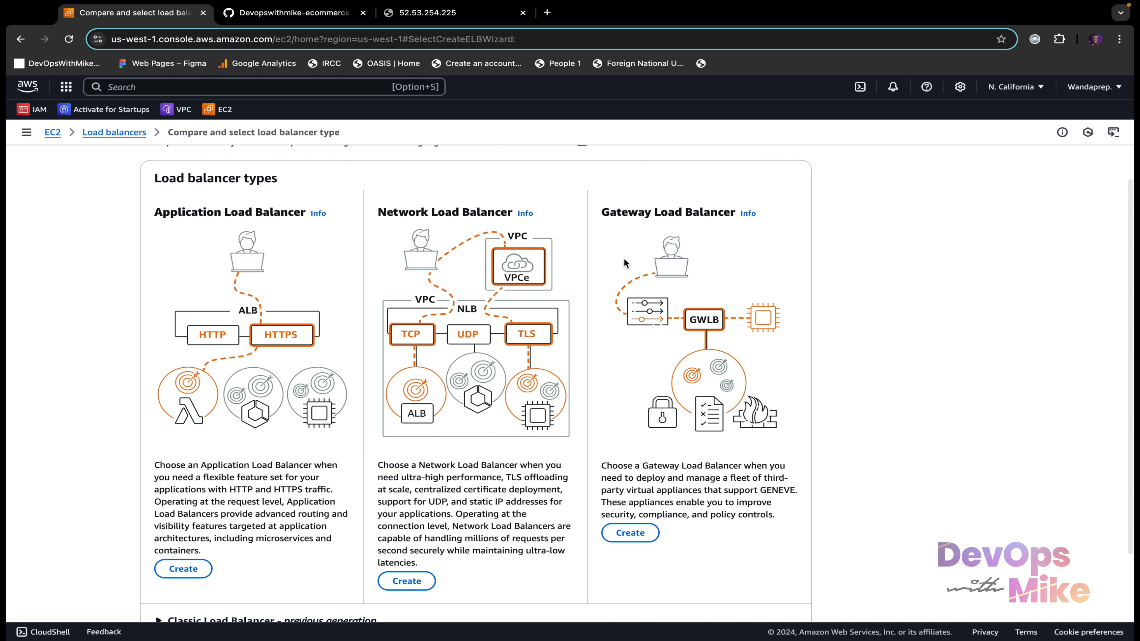
{"action": "scroll", "coordinate": [278, 338], "scroll_direction": "up", "scroll_amount": 1}
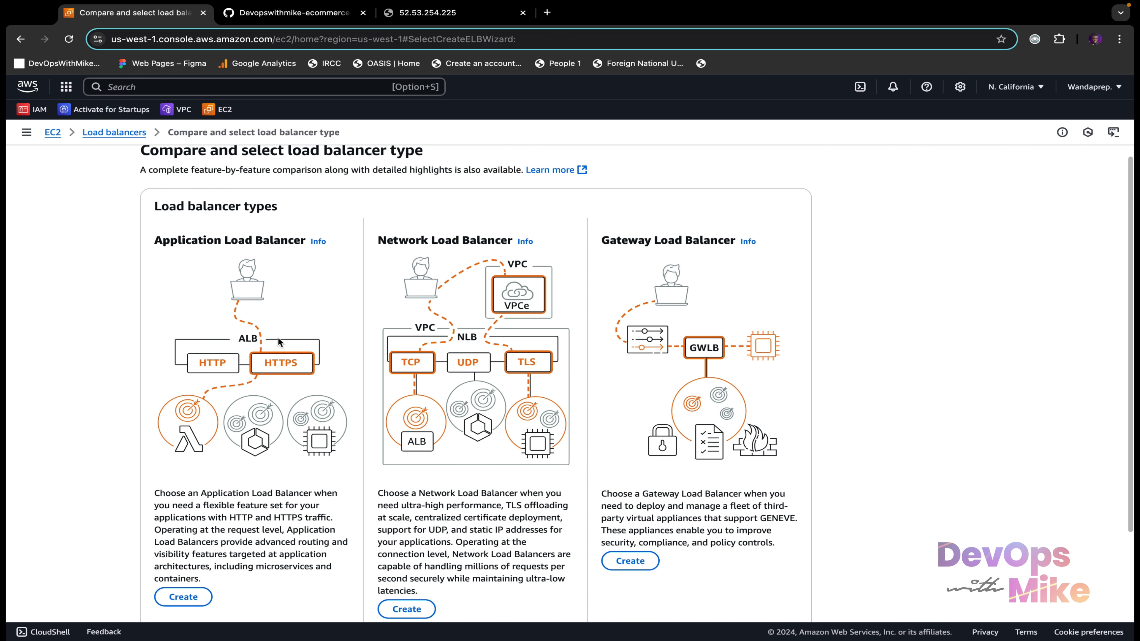
{"action": "scroll", "coordinate": [278, 340], "scroll_direction": "down", "scroll_amount": 1}
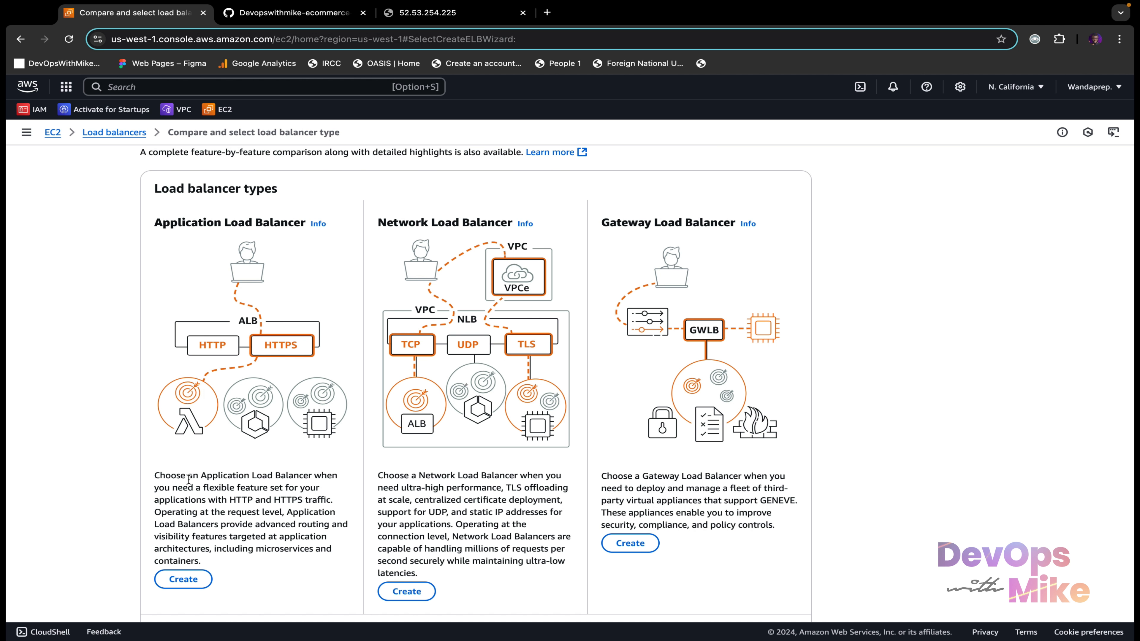
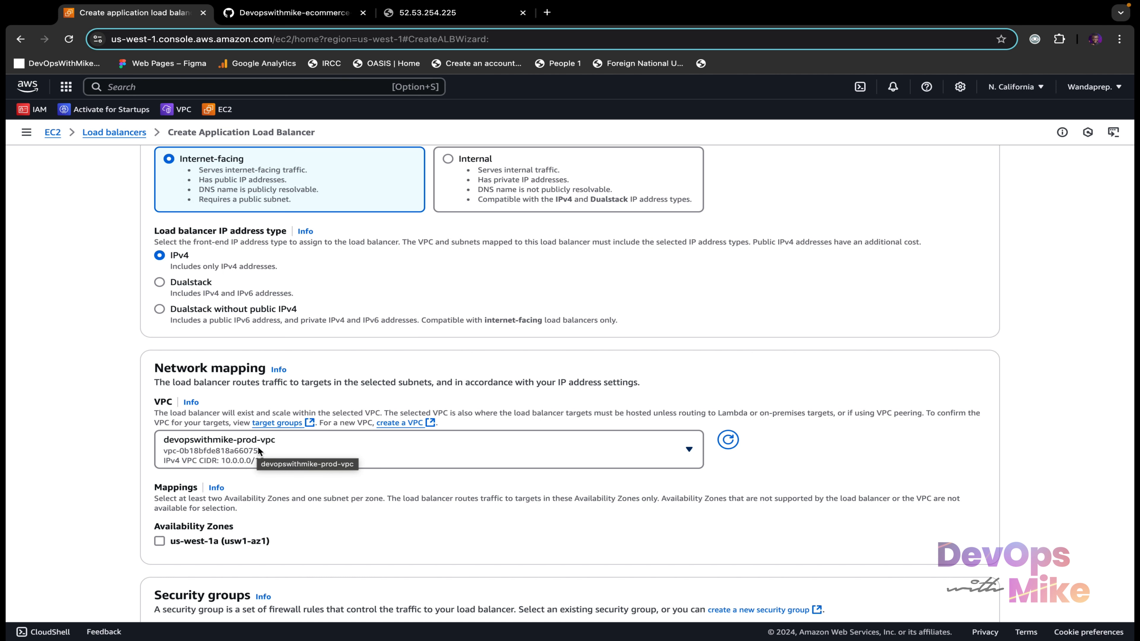
Map the application load balancer to the us-west-1a (usw1-az1) Availability Zone in devopswithmike-prod-vpc
{"action": "scroll", "coordinate": [262, 446], "scroll_direction": "down", "scroll_amount": 2}
{"action": "scroll", "coordinate": [262, 446], "scroll_direction": "down", "scroll_amount": 4}
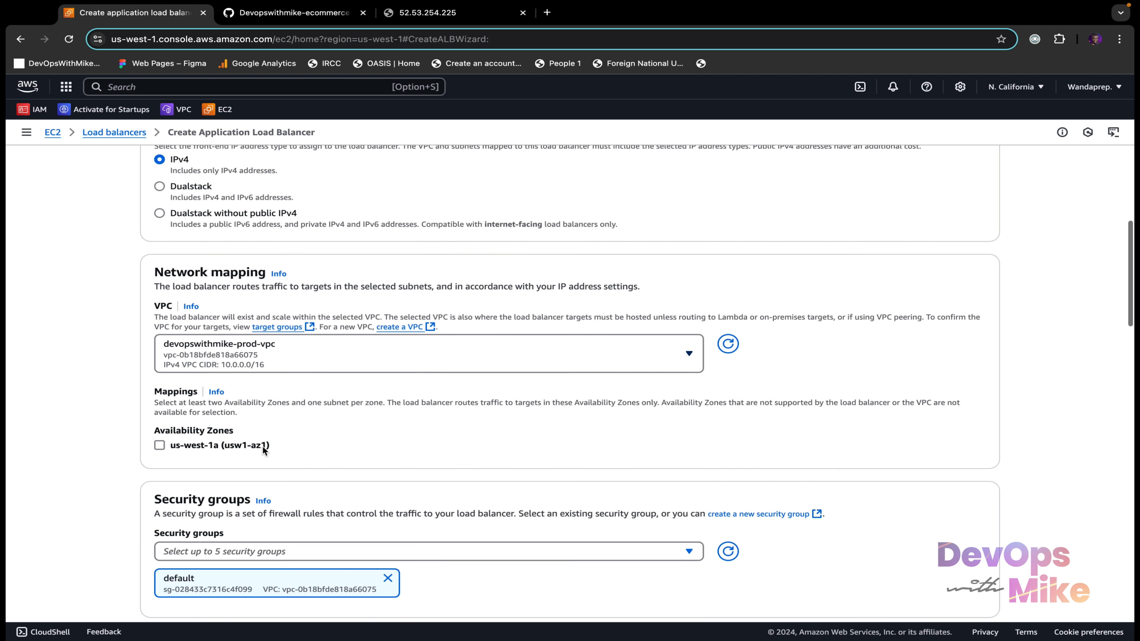
{"action": "left_click", "coordinate": [160, 439]}
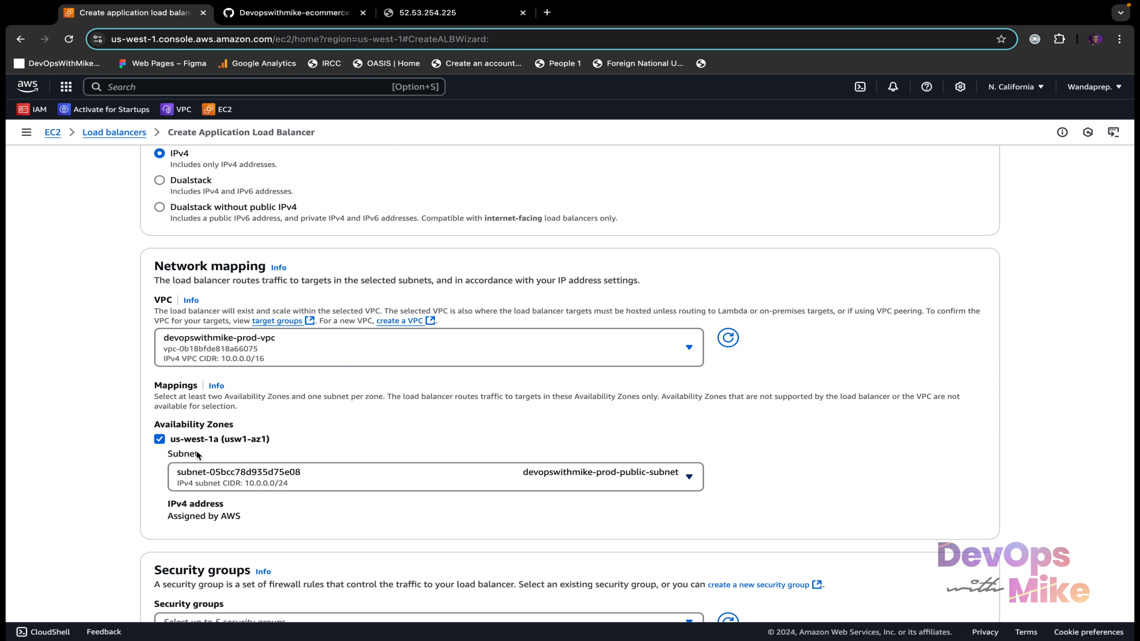
{"action": "scroll", "coordinate": [196, 450], "scroll_direction": "down", "scroll_amount": 1}
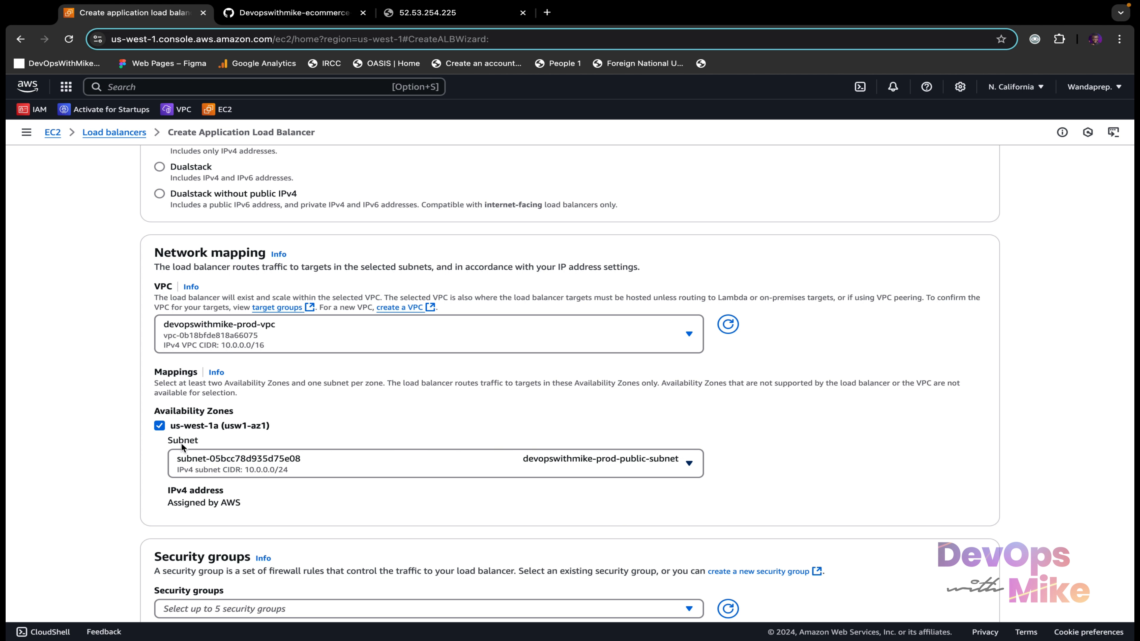
{"action": "scroll", "coordinate": [217, 424], "scroll_direction": "down", "scroll_amount": 2}
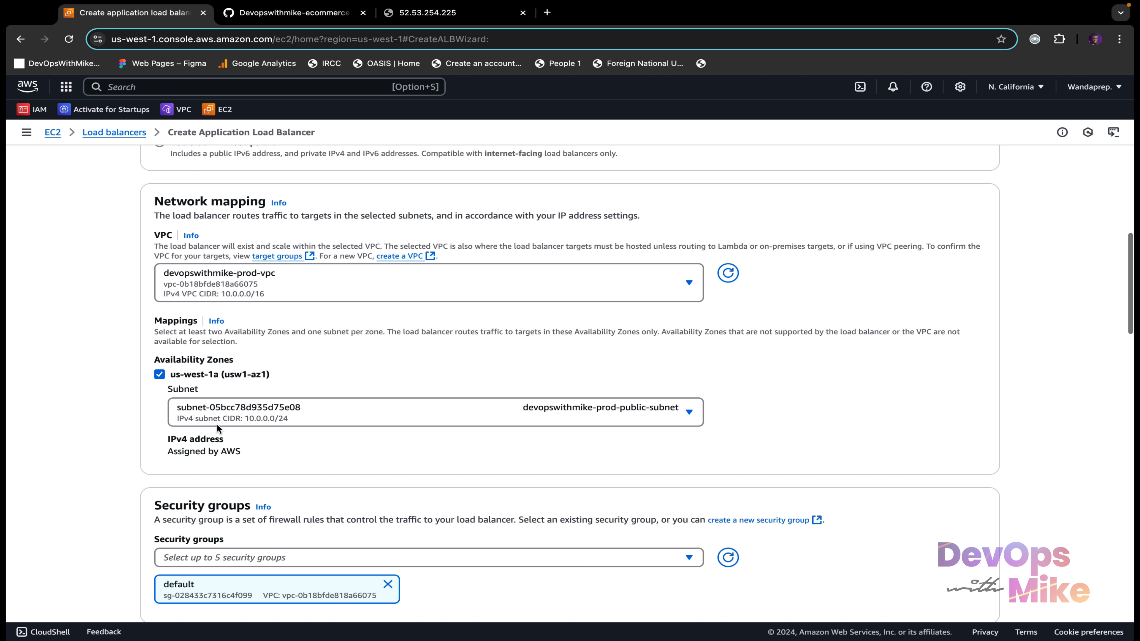
{"action": "scroll", "coordinate": [217, 425], "scroll_direction": "up", "scroll_amount": 3}
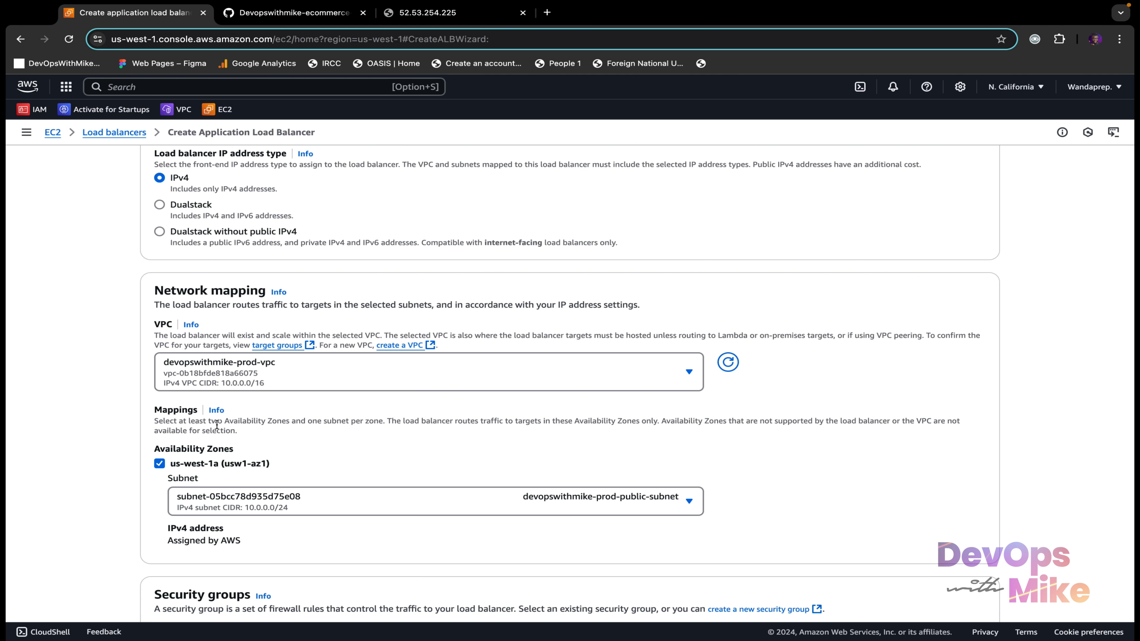
{"action": "scroll", "coordinate": [217, 425], "scroll_direction": "up", "scroll_amount": 1}
Assign the ecommerce-sg security group to the load balancer and remove the default group
{"action": "scroll", "coordinate": [216, 425], "scroll_direction": "down", "scroll_amount": 5}
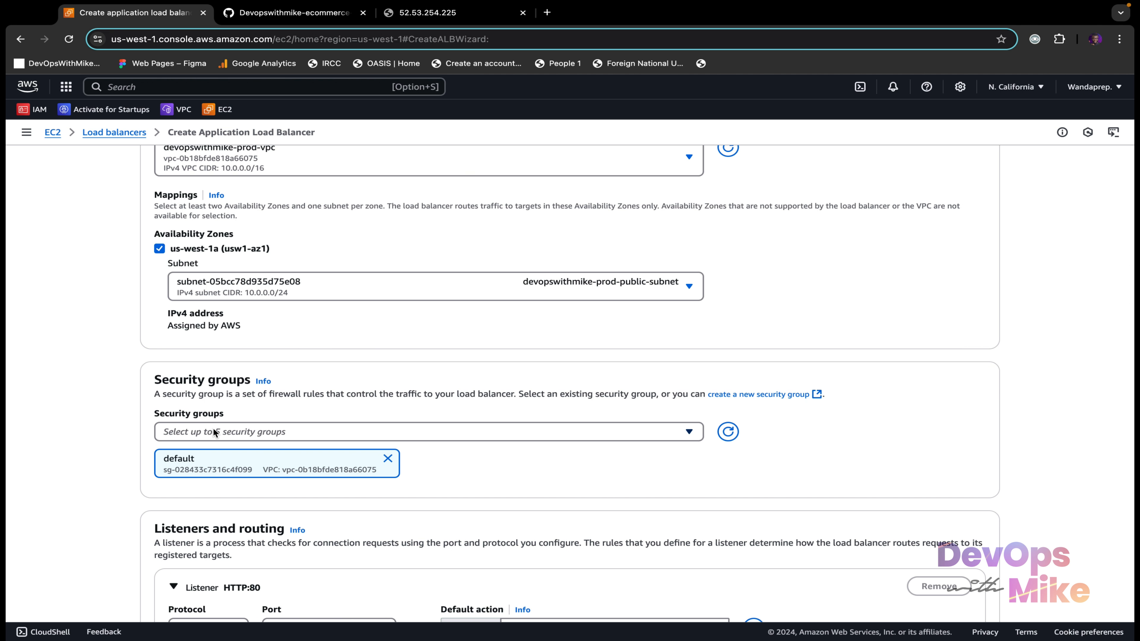
{"action": "left_click", "coordinate": [213, 430]}
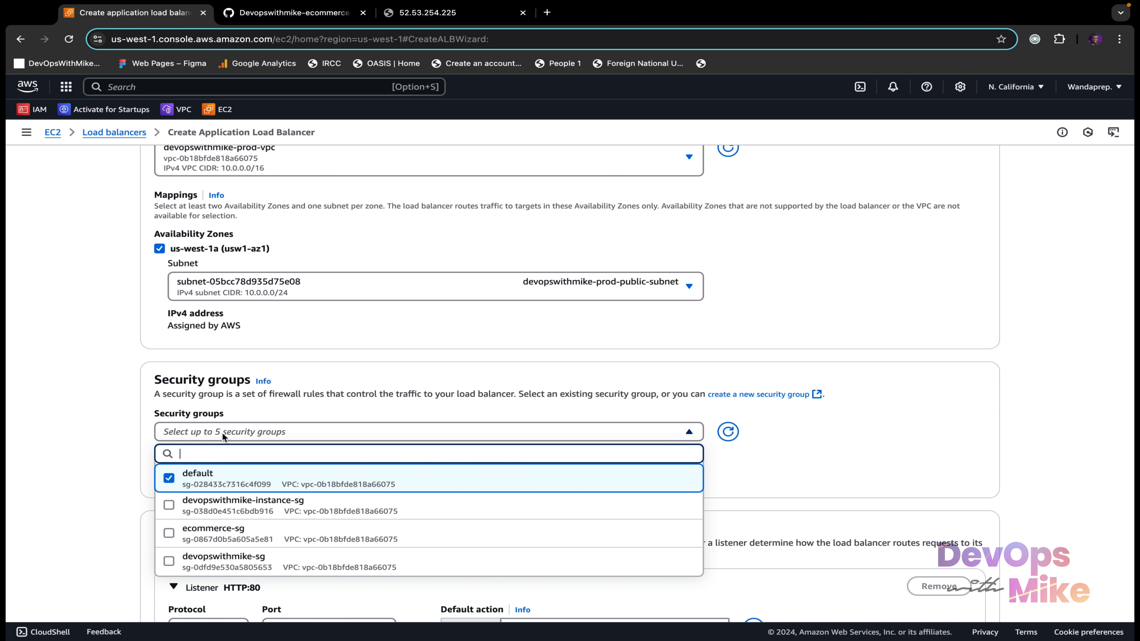
{"action": "left_click", "coordinate": [232, 537]}
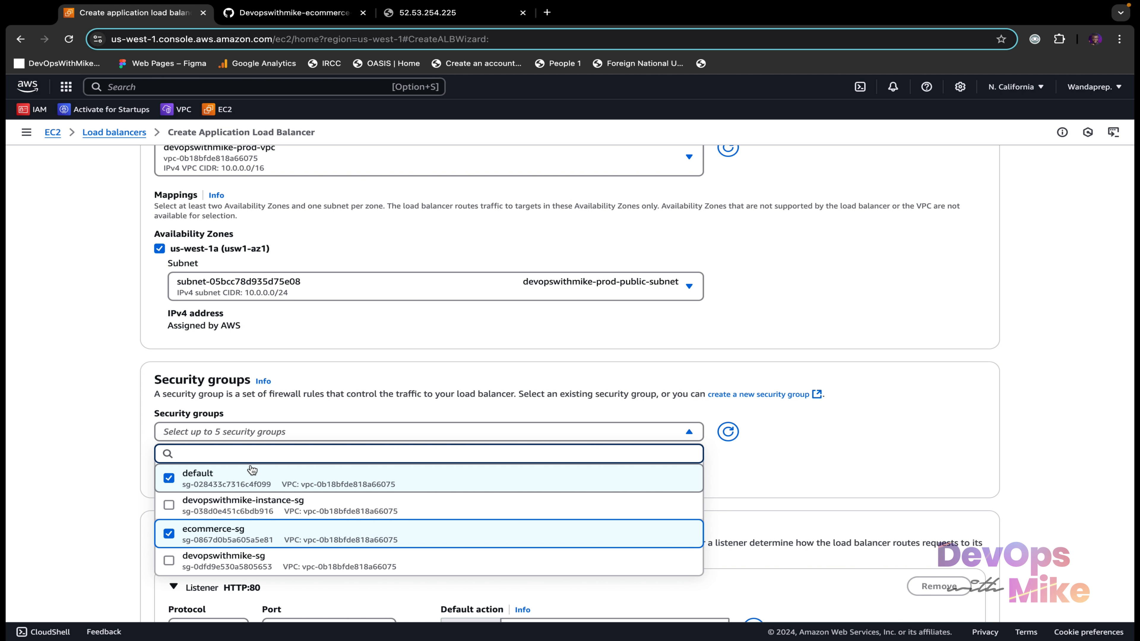
{"action": "left_click", "coordinate": [236, 482]}
{"action": "left_click", "coordinate": [508, 359]}
Set the HTTP:80 listener's default action to forward to the devopswithmike-tg target group
{"action": "scroll", "coordinate": [380, 461], "scroll_direction": "down", "scroll_amount": 4}
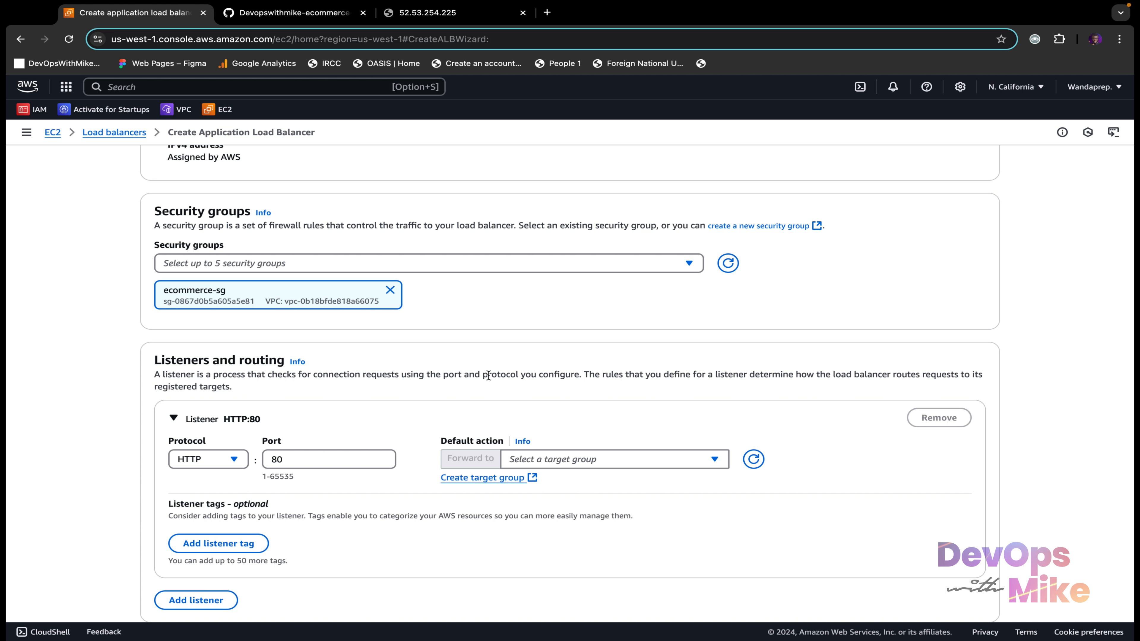
{"action": "scroll", "coordinate": [363, 423], "scroll_direction": "down", "scroll_amount": 1}
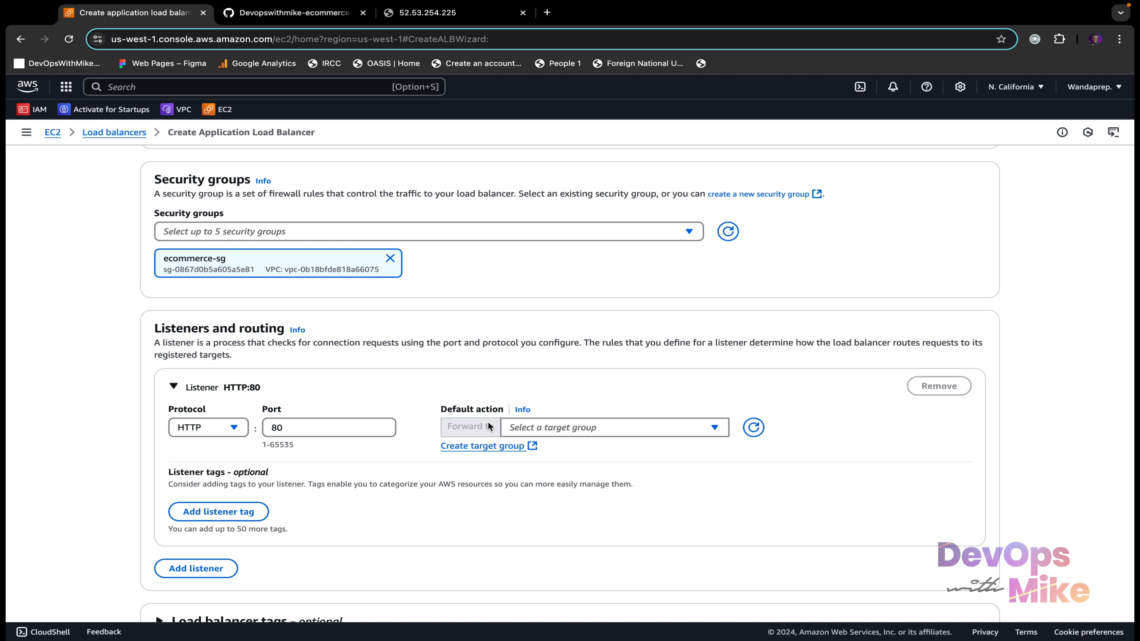
{"action": "left_click", "coordinate": [552, 427]}
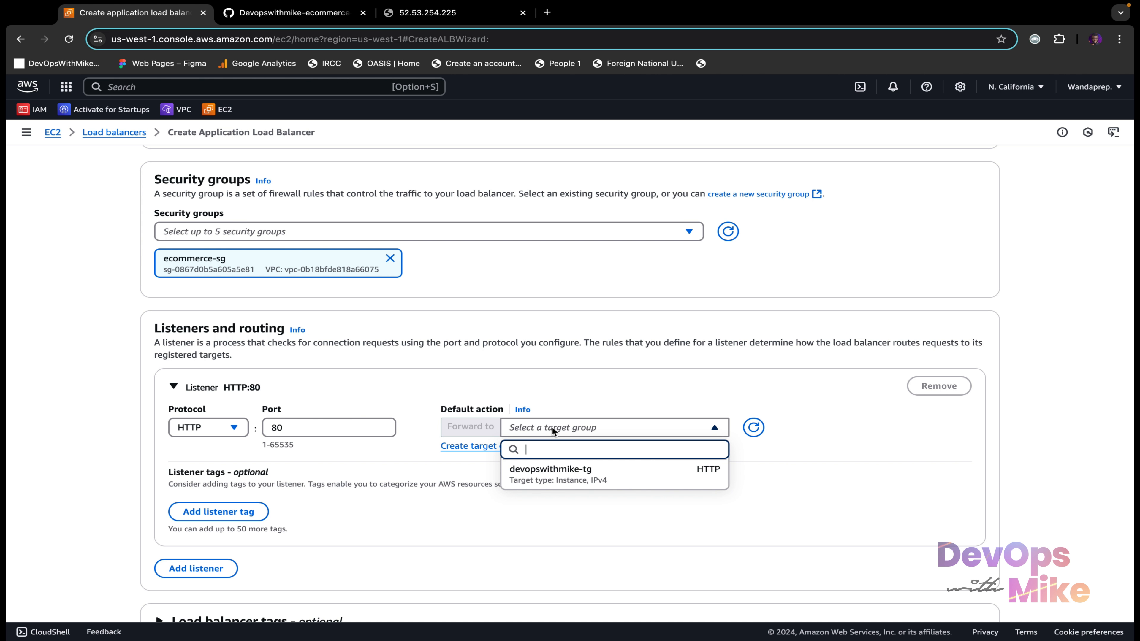
{"action": "left_click", "coordinate": [559, 479]}
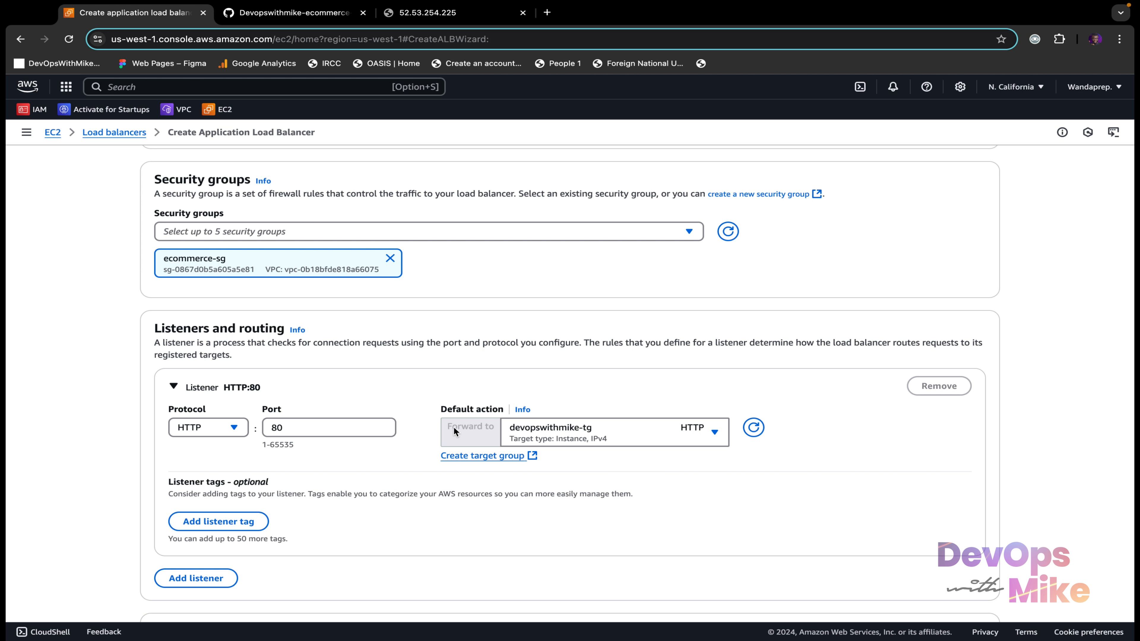
Examine the listener settings, optional tags and service integrations, and the configuration summary of the new load balancer
{"action": "scroll", "coordinate": [537, 434], "scroll_direction": "down", "scroll_amount": 1}
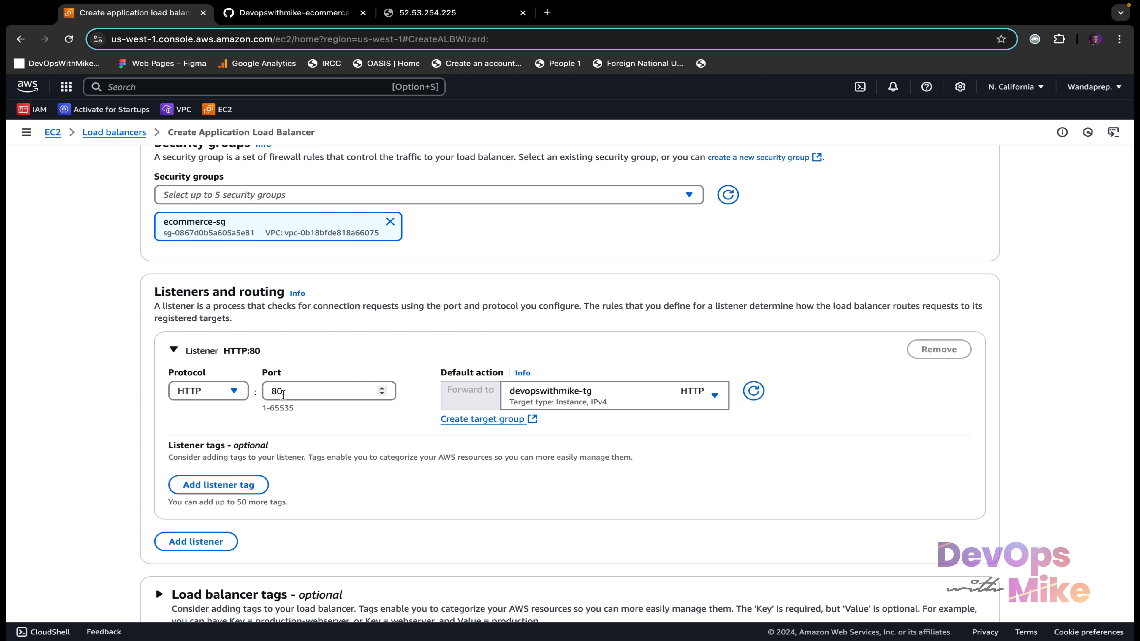
{"action": "scroll", "coordinate": [507, 393], "scroll_direction": "down", "scroll_amount": 3}
{"action": "scroll", "coordinate": [507, 393], "scroll_direction": "down", "scroll_amount": 2}
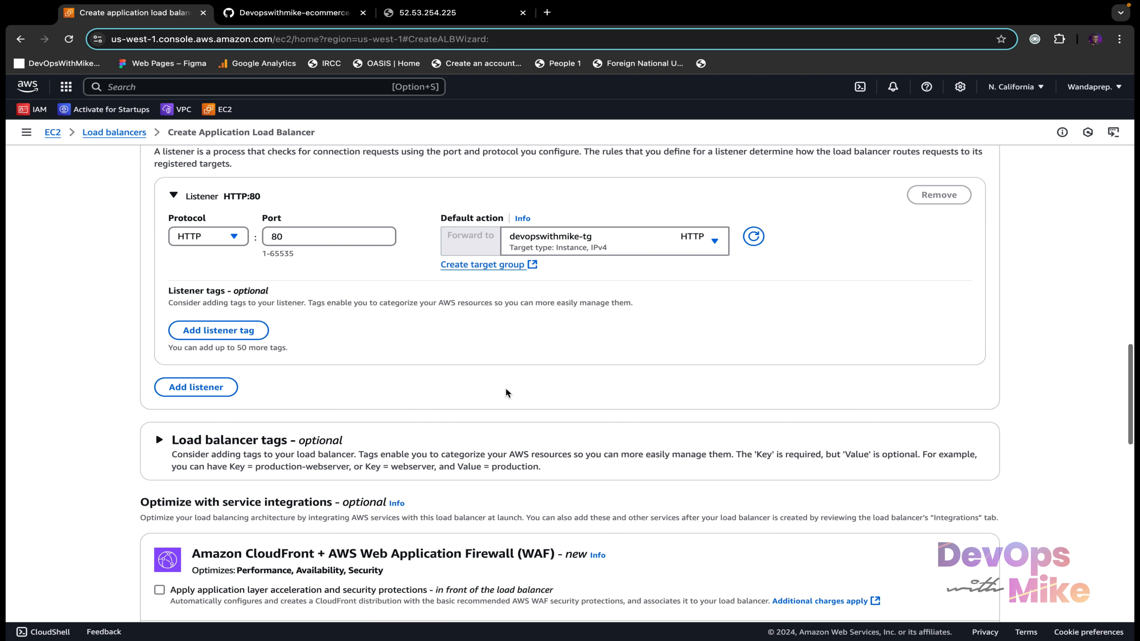
{"action": "scroll", "coordinate": [451, 491], "scroll_direction": "down", "scroll_amount": 1}
{"action": "scroll", "coordinate": [451, 491], "scroll_direction": "down", "scroll_amount": 2}
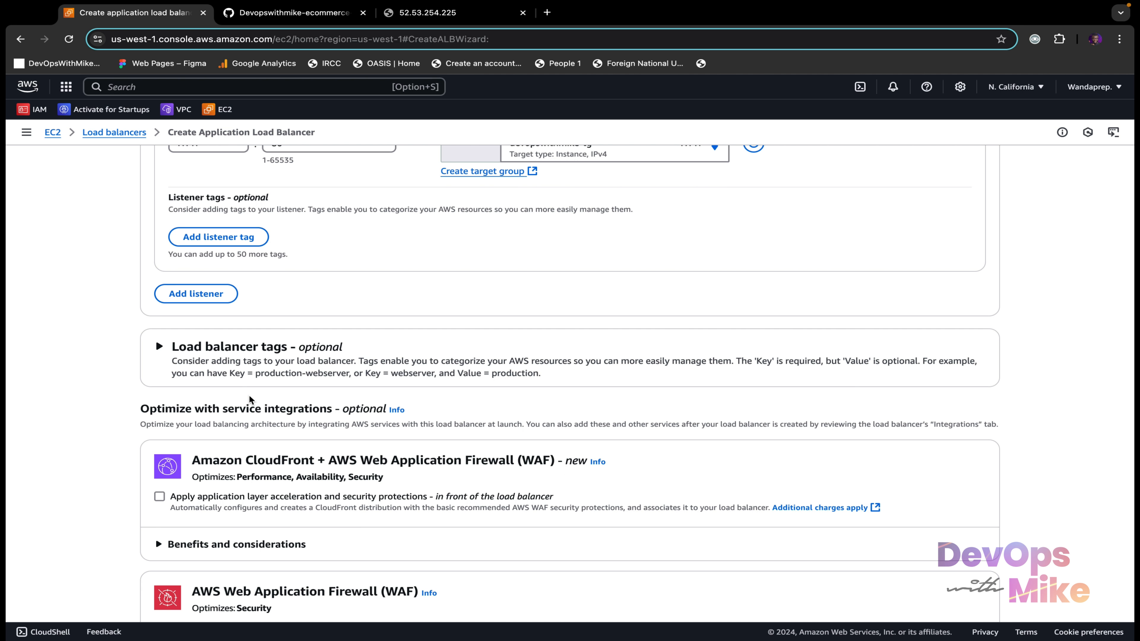
{"action": "scroll", "coordinate": [229, 366], "scroll_direction": "down", "scroll_amount": 3}
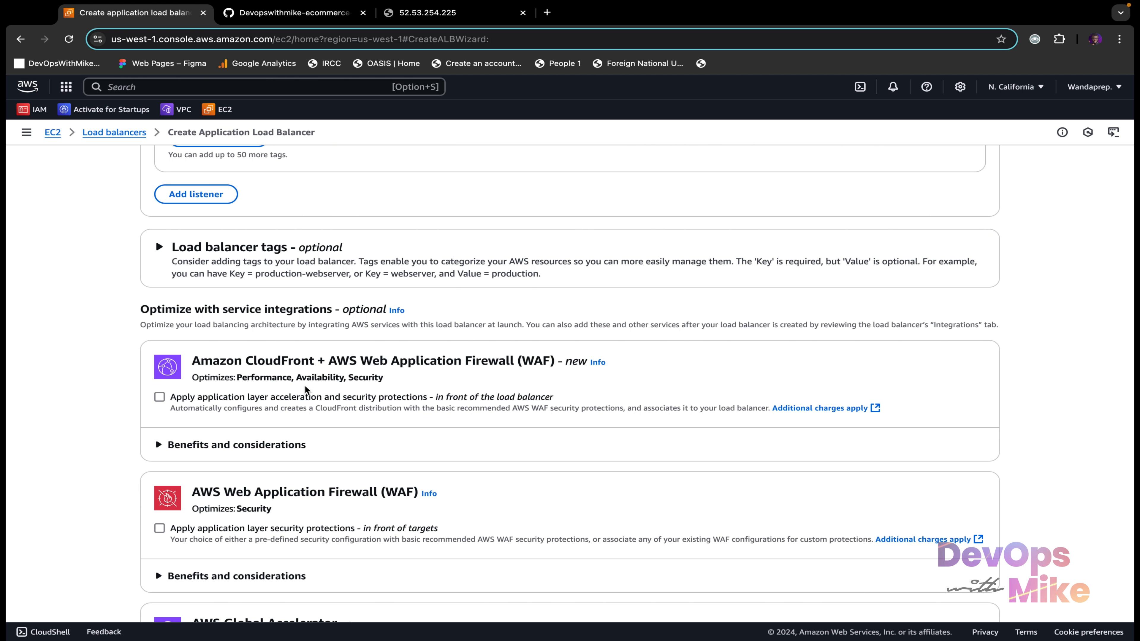
{"action": "scroll", "coordinate": [305, 385], "scroll_direction": "down", "scroll_amount": 3}
{"action": "scroll", "coordinate": [312, 408], "scroll_direction": "down", "scroll_amount": 5}
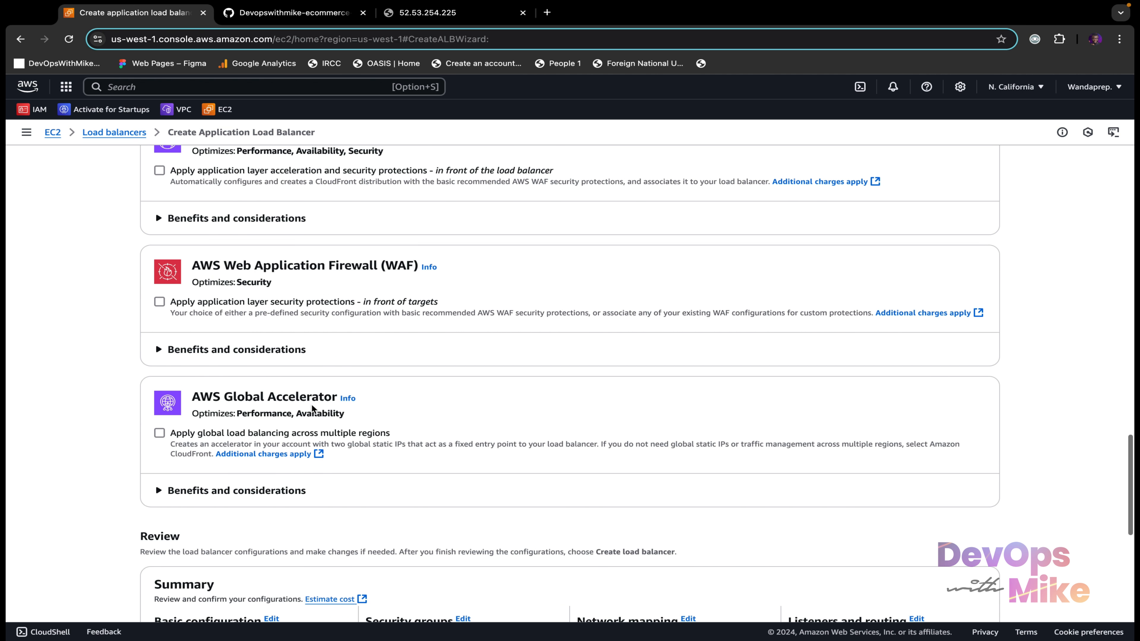
{"action": "scroll", "coordinate": [308, 422], "scroll_direction": "down", "scroll_amount": 9}
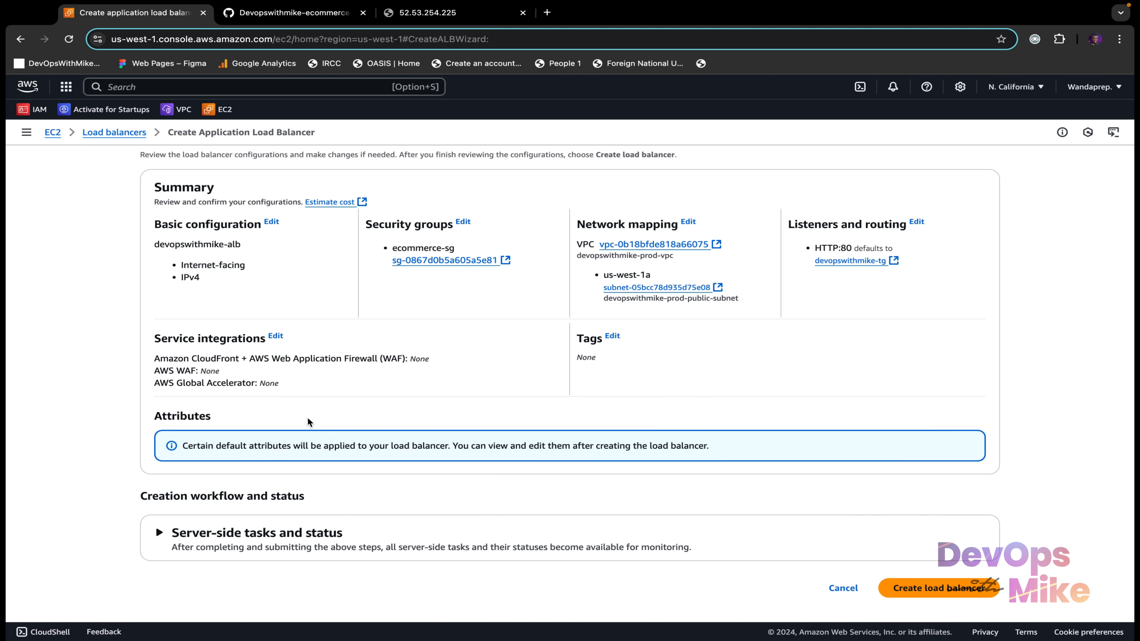
Review the load balancer's name, scheme, IP address type, network mapping, security group and listener settings from the beginning of the form
{"action": "scroll", "coordinate": [307, 417], "scroll_direction": "up", "scroll_amount": 20}
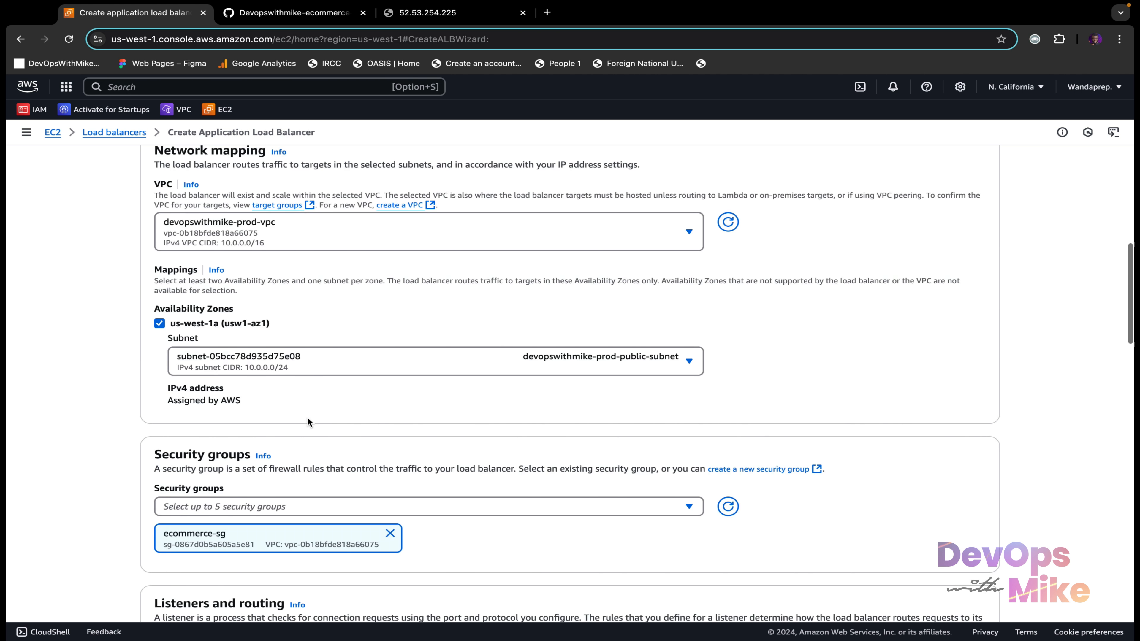
{"action": "left_click_drag", "start_coordinate": [259, 321], "coordinate": [155, 314]}
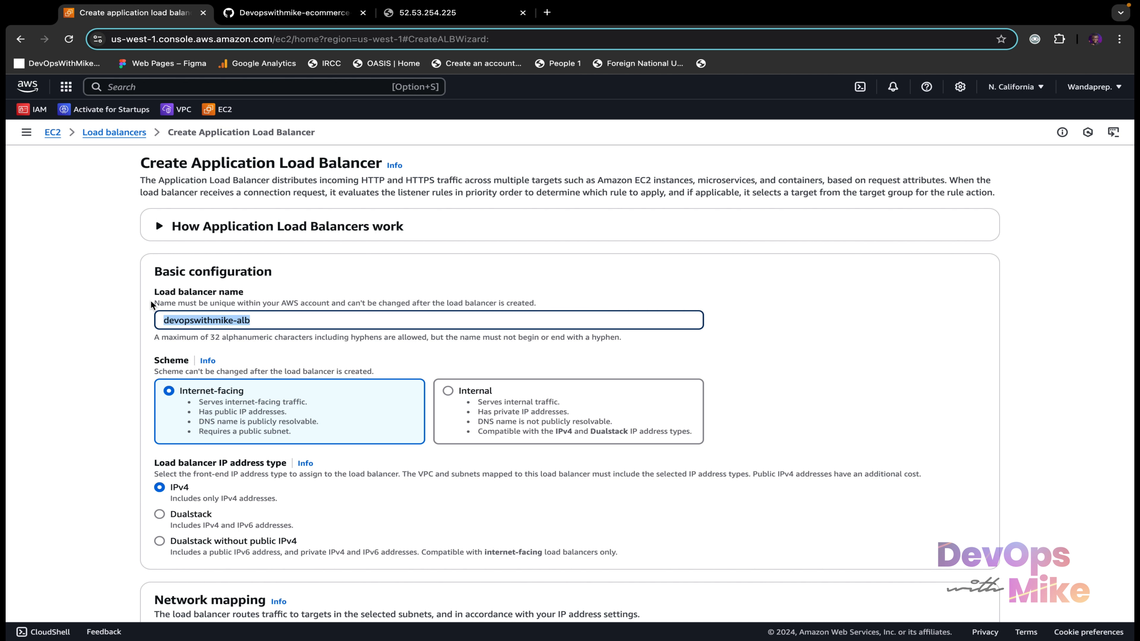
{"action": "scroll", "coordinate": [261, 439], "scroll_direction": "down", "scroll_amount": 1}
{"action": "scroll", "coordinate": [261, 437], "scroll_direction": "down", "scroll_amount": 3}
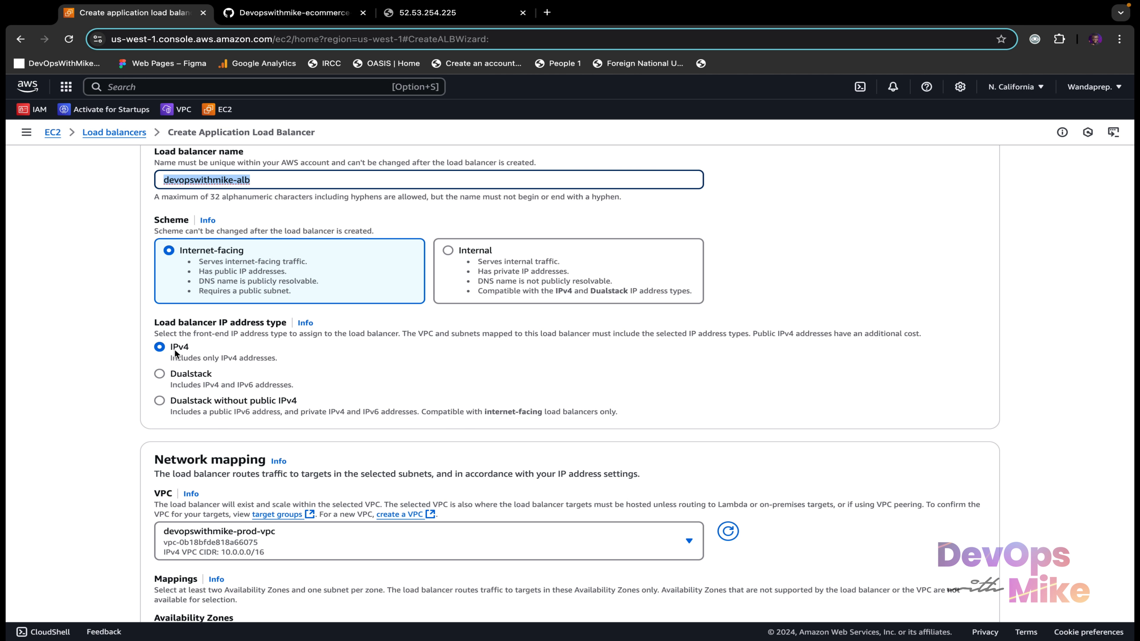
{"action": "scroll", "coordinate": [175, 354], "scroll_direction": "down", "scroll_amount": 2}
{"action": "scroll", "coordinate": [250, 477], "scroll_direction": "down", "scroll_amount": 2}
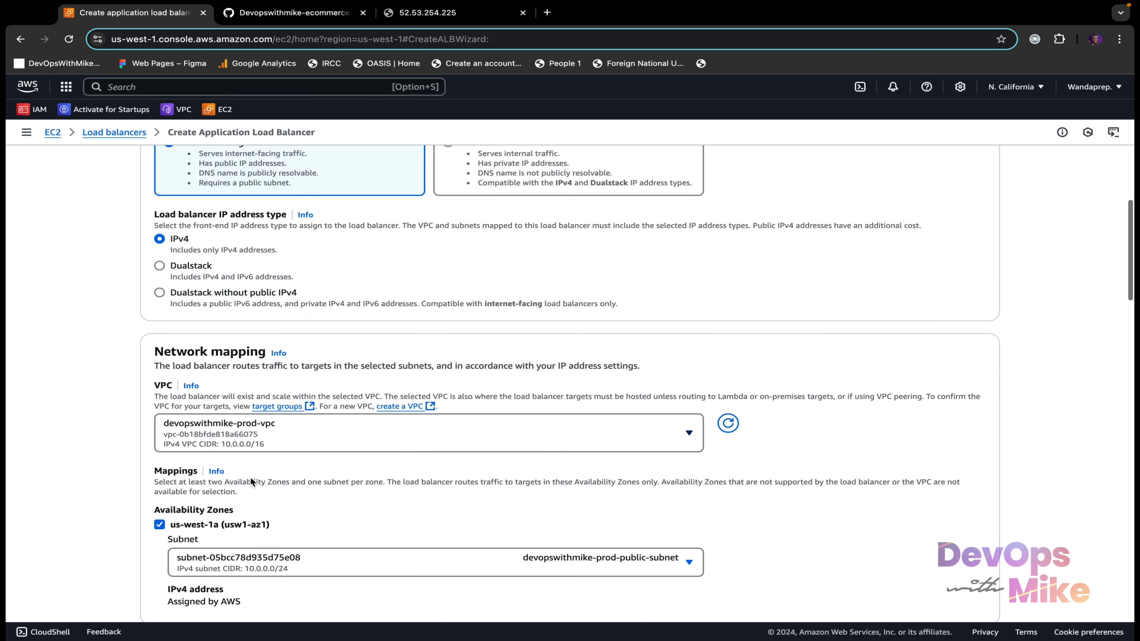
{"action": "scroll", "coordinate": [250, 481], "scroll_direction": "down", "scroll_amount": 1}
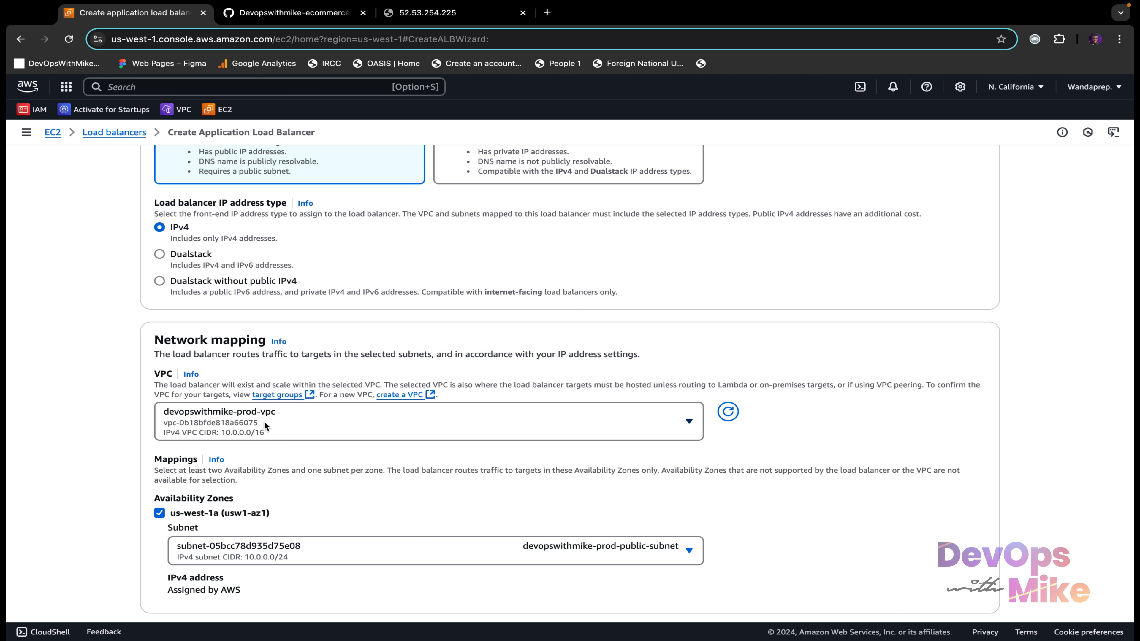
{"action": "scroll", "coordinate": [263, 420], "scroll_direction": "down", "scroll_amount": 3}
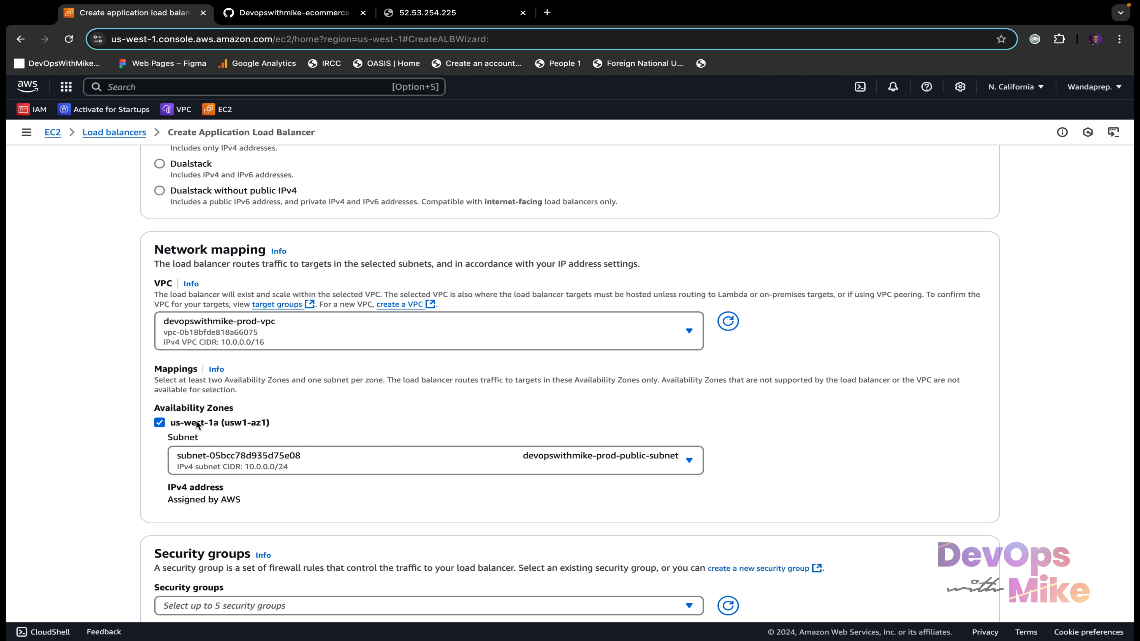
{"action": "scroll", "coordinate": [228, 438], "scroll_direction": "down", "scroll_amount": 4}
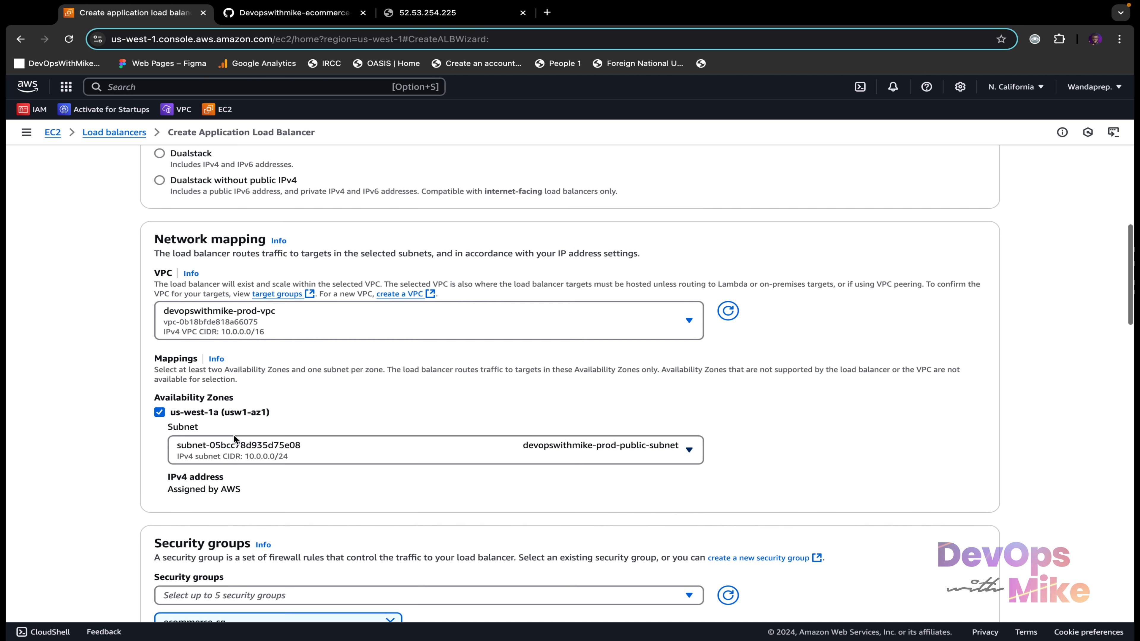
{"action": "scroll", "coordinate": [234, 438], "scroll_direction": "down", "scroll_amount": 1}
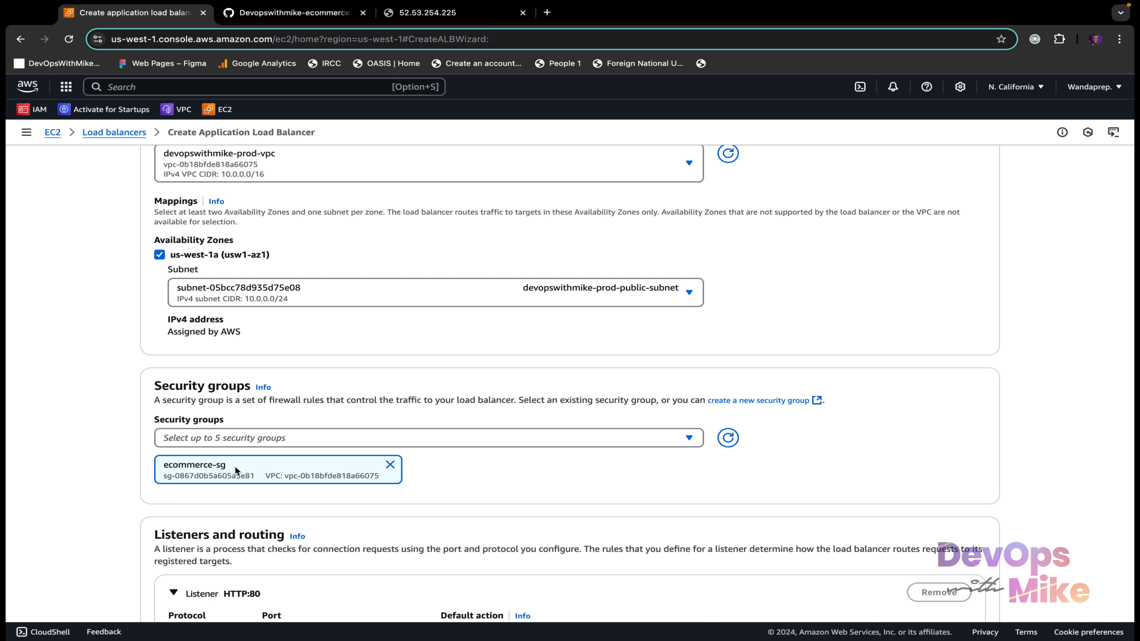
{"action": "scroll", "coordinate": [235, 467], "scroll_direction": "down", "scroll_amount": 1}
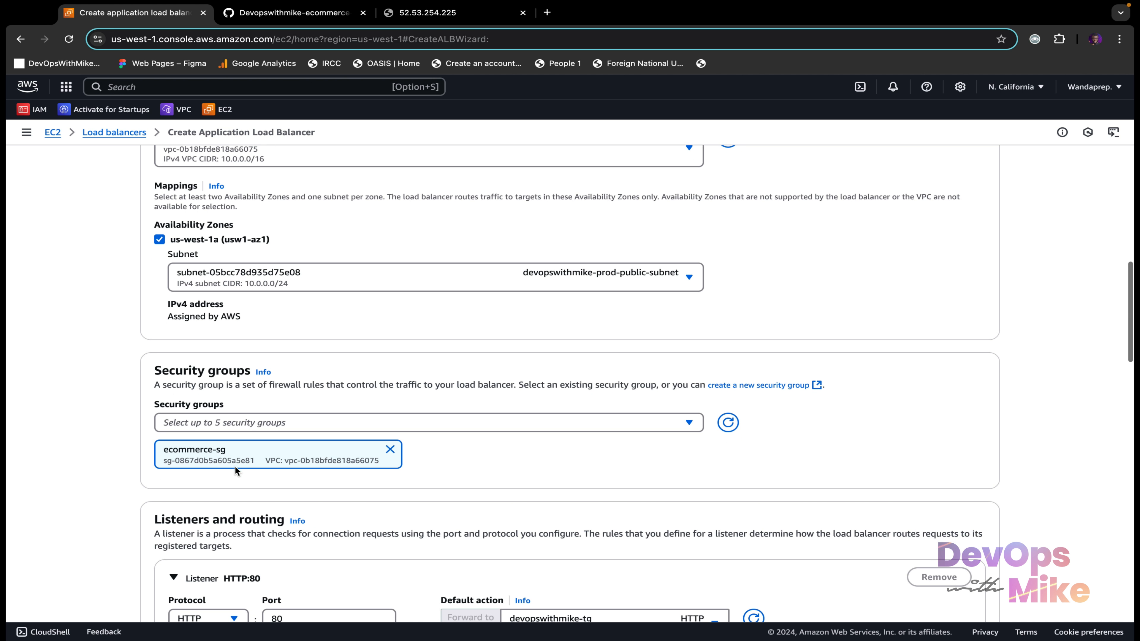
{"action": "scroll", "coordinate": [235, 466], "scroll_direction": "down", "scroll_amount": 4}
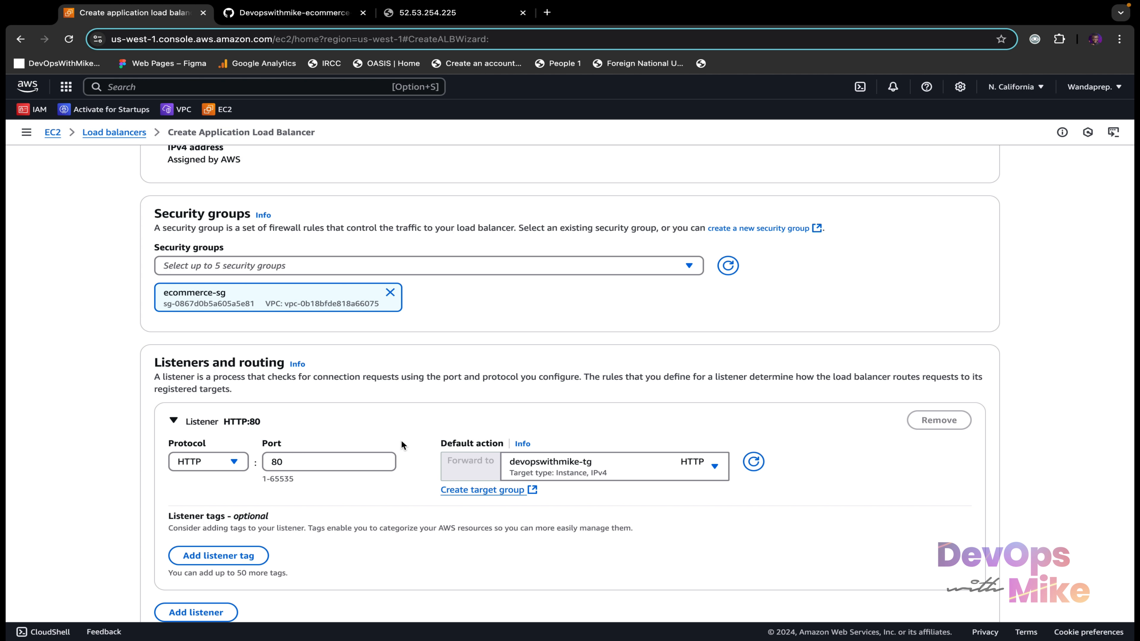
{"action": "scroll", "coordinate": [550, 468], "scroll_direction": "down", "scroll_amount": 1}
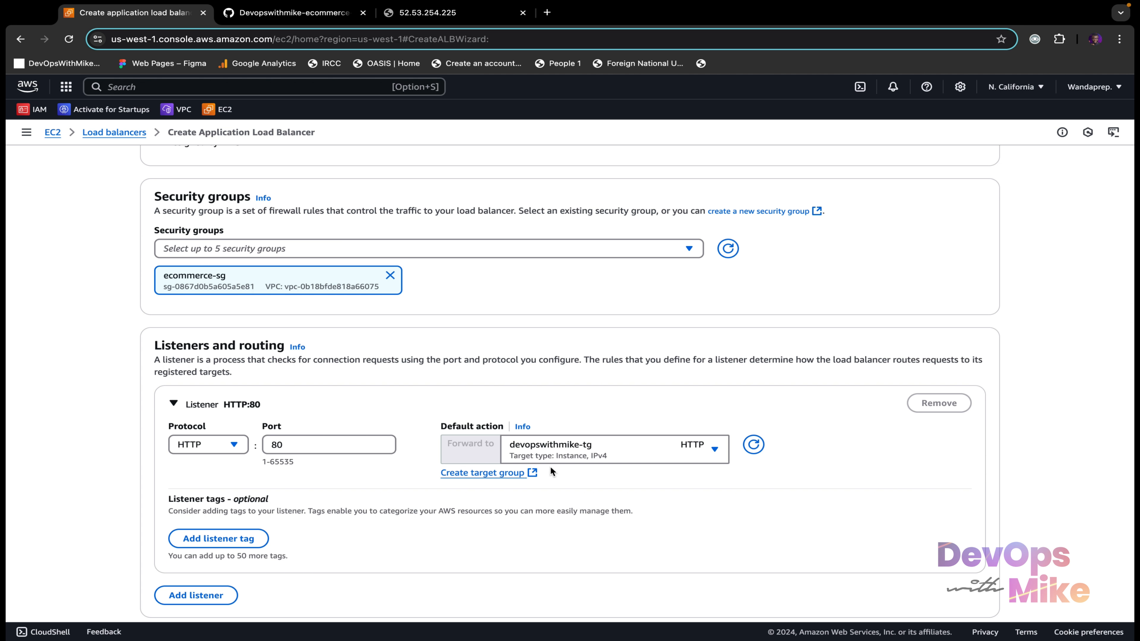
Check the configuration summary and try to create the devopswithmike-alb load balancer
{"action": "scroll", "coordinate": [552, 471], "scroll_direction": "down", "scroll_amount": 10}
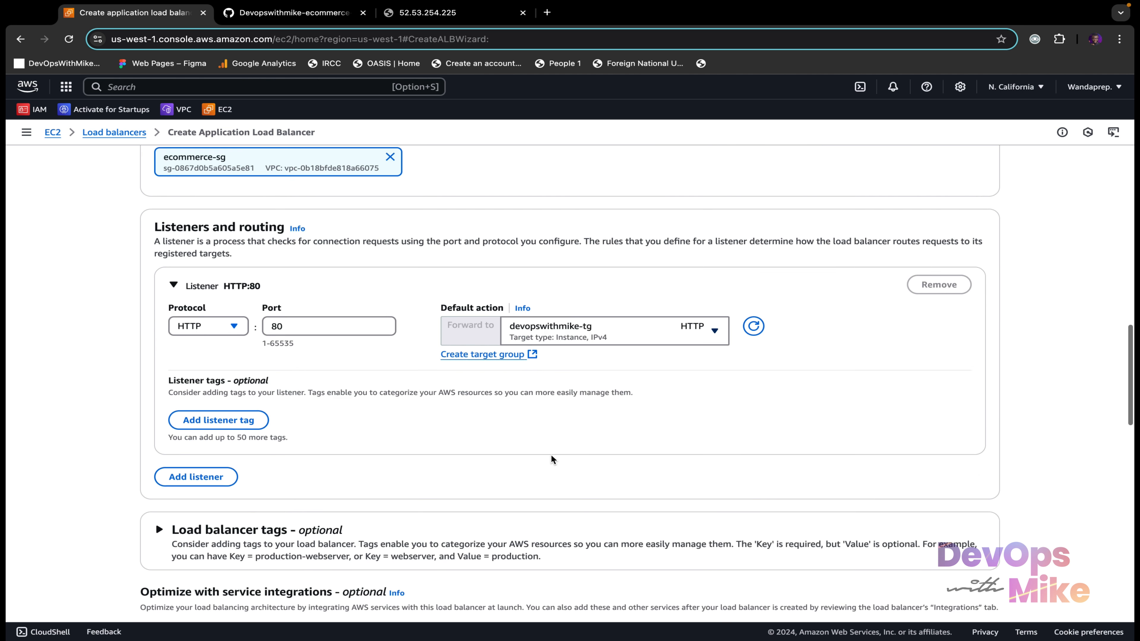
{"action": "scroll", "coordinate": [288, 303], "scroll_direction": "down", "scroll_amount": 8}
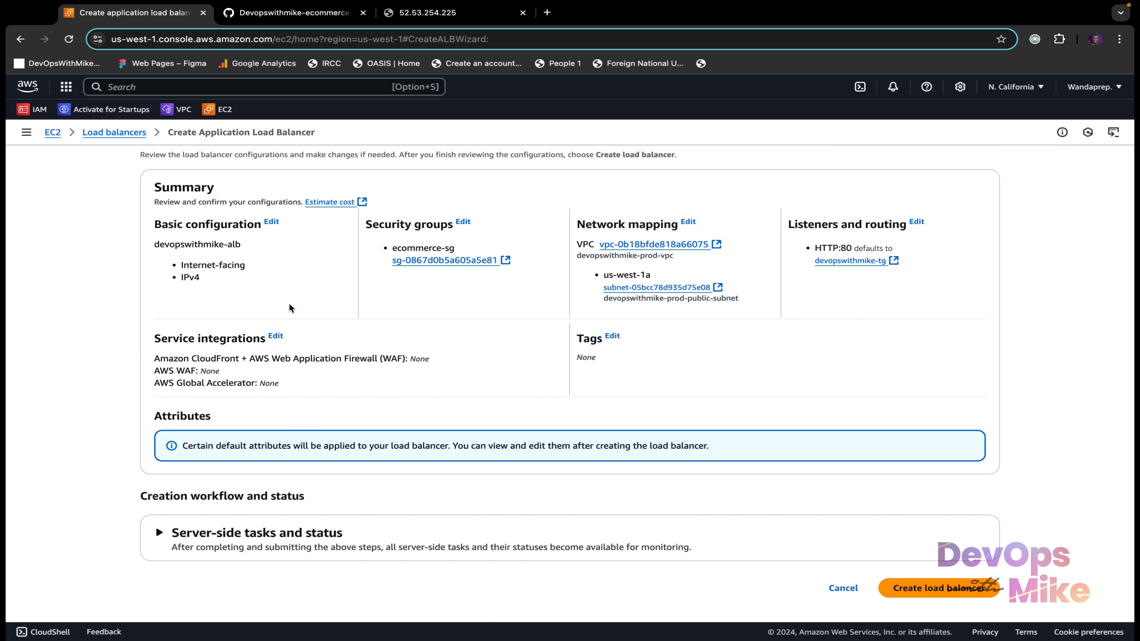
{"action": "scroll", "coordinate": [289, 303], "scroll_direction": "up", "scroll_amount": 2}
{"action": "scroll", "coordinate": [292, 310], "scroll_direction": "down", "scroll_amount": 2}
{"action": "left_click", "coordinate": [924, 586]}
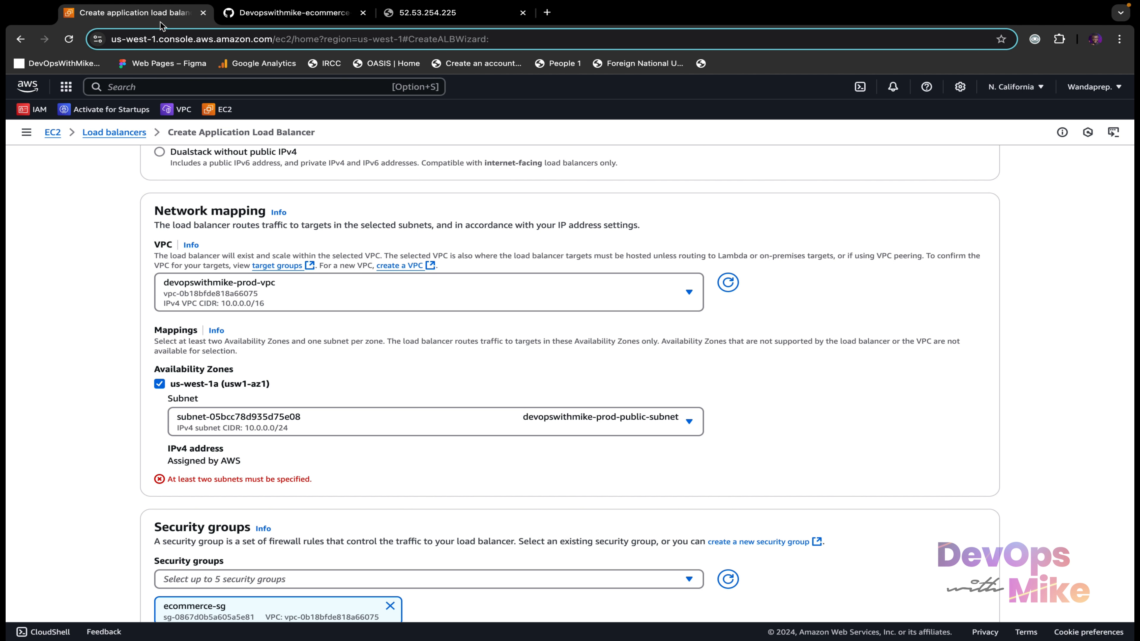
Duplicate the load balancer creation page and open the VPC console in the copy
{"action": "right_click", "coordinate": [150, 16]}
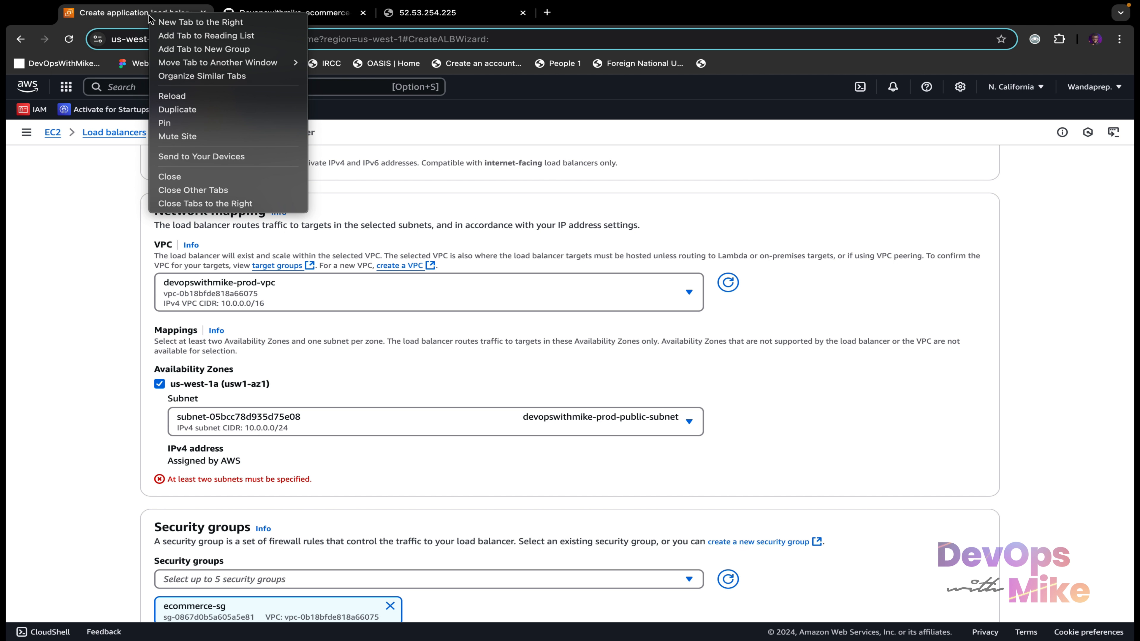
{"action": "left_click", "coordinate": [194, 106]}
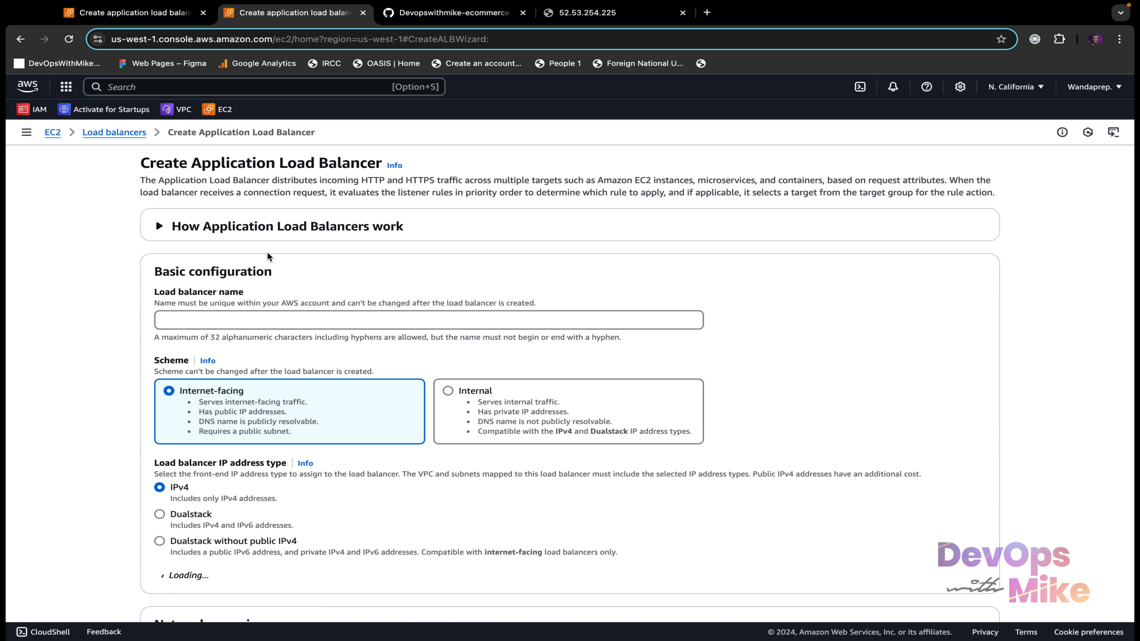
{"action": "left_click", "coordinate": [273, 89]}
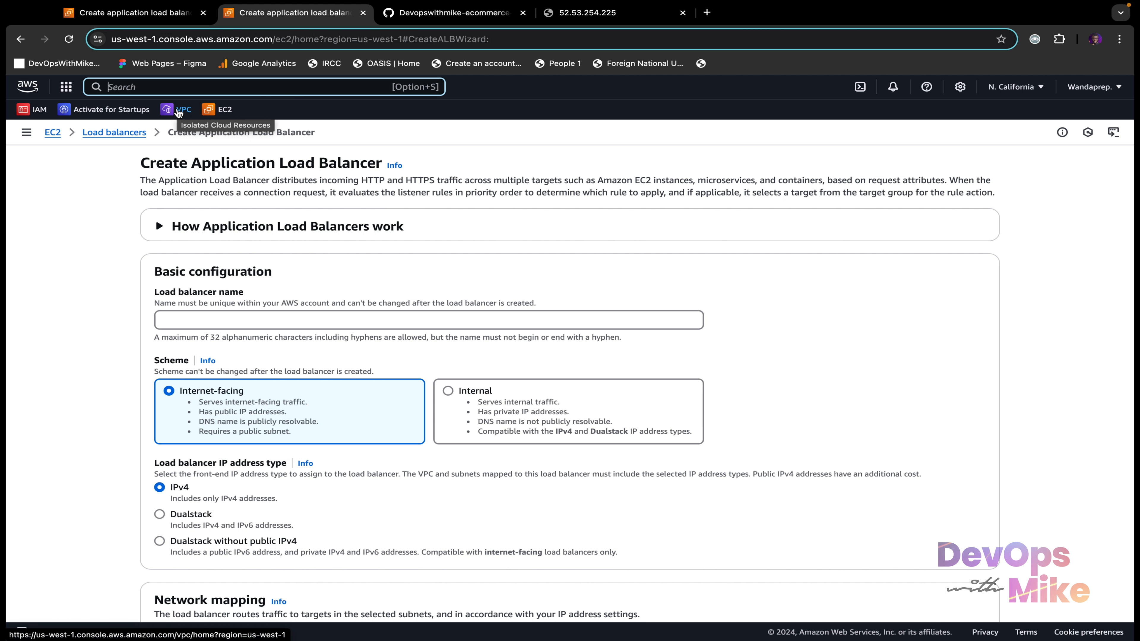
{"action": "left_click", "coordinate": [178, 110]}
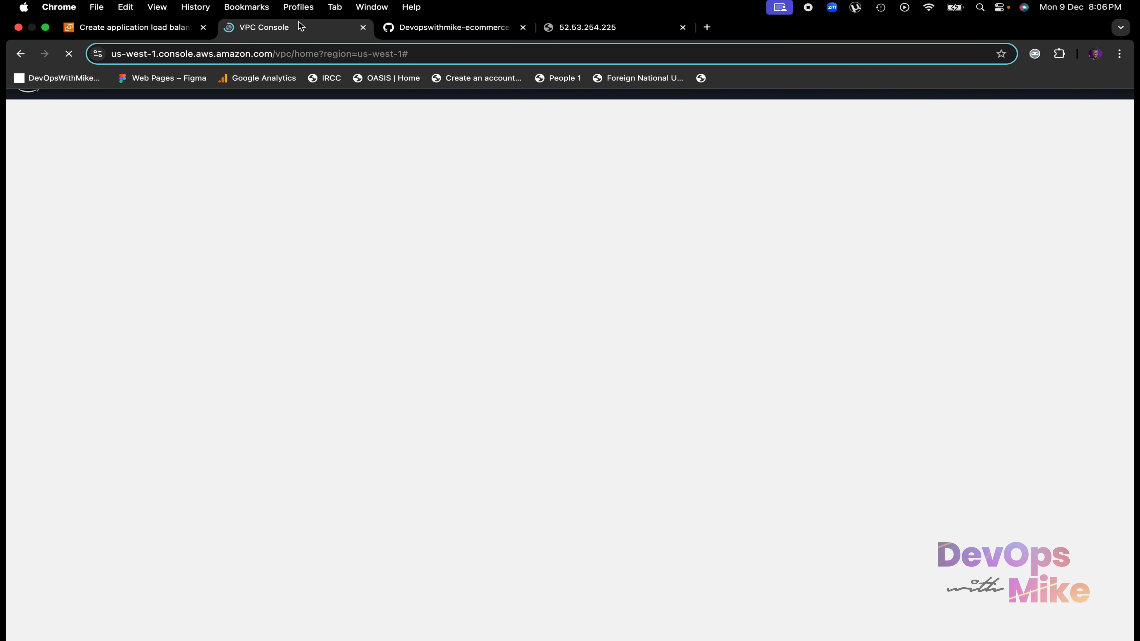
Back on the load balancer form, try devopswithmike-prod-private-subnet for us-west-1a and return to devopswithmike-prod-public-subnet
{"action": "left_click", "coordinate": [177, 26]}
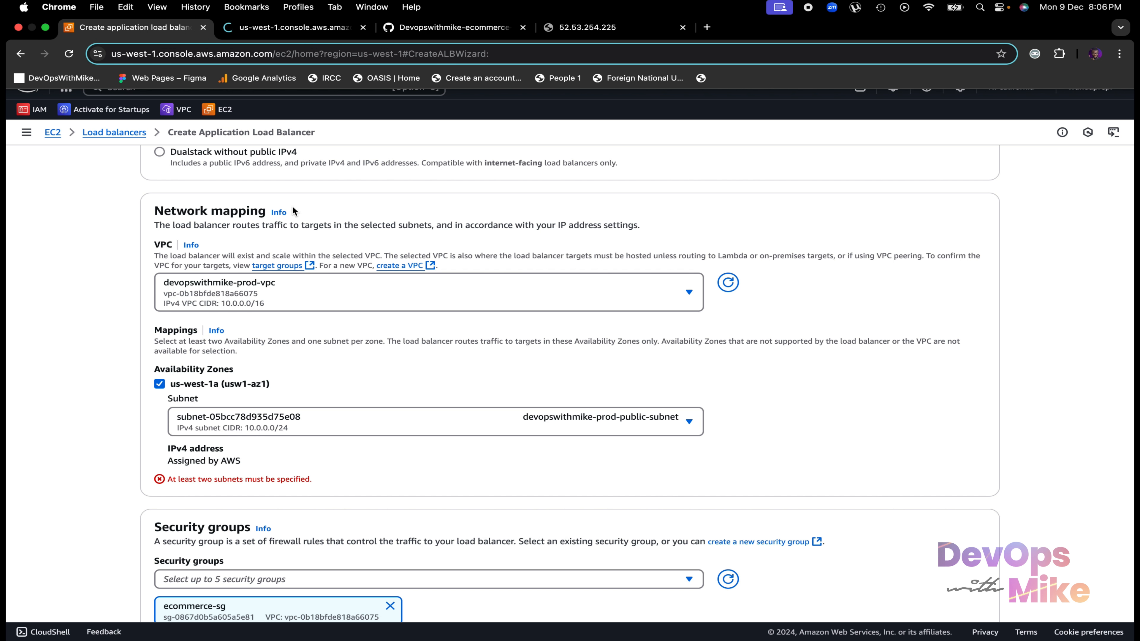
{"action": "scroll", "coordinate": [334, 496], "scroll_direction": "down", "scroll_amount": 1}
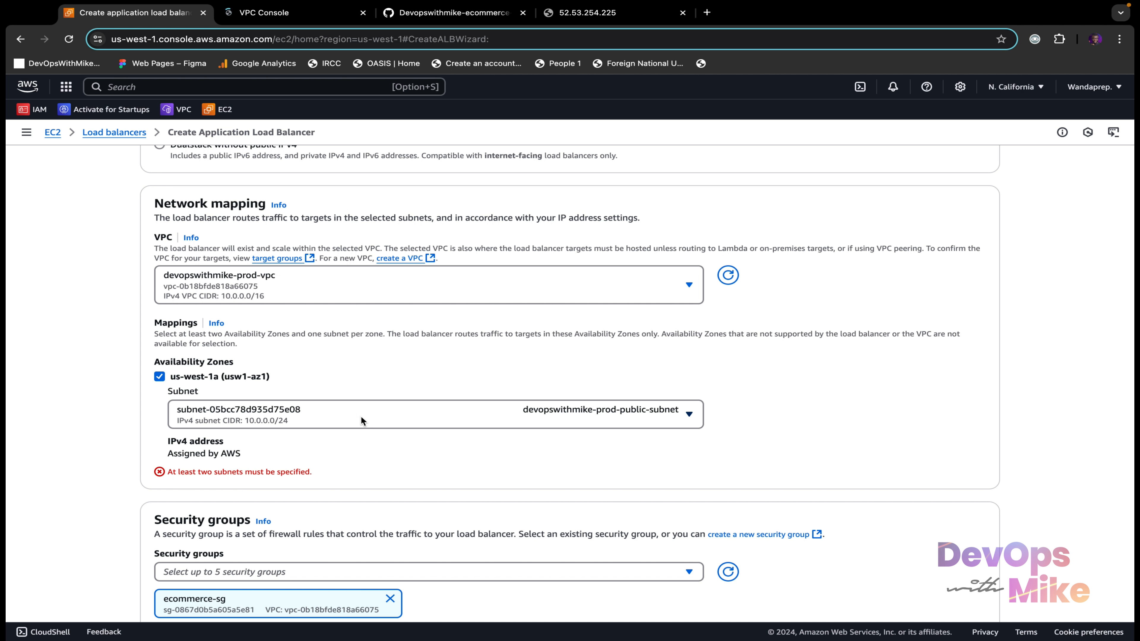
{"action": "left_click", "coordinate": [405, 417]}
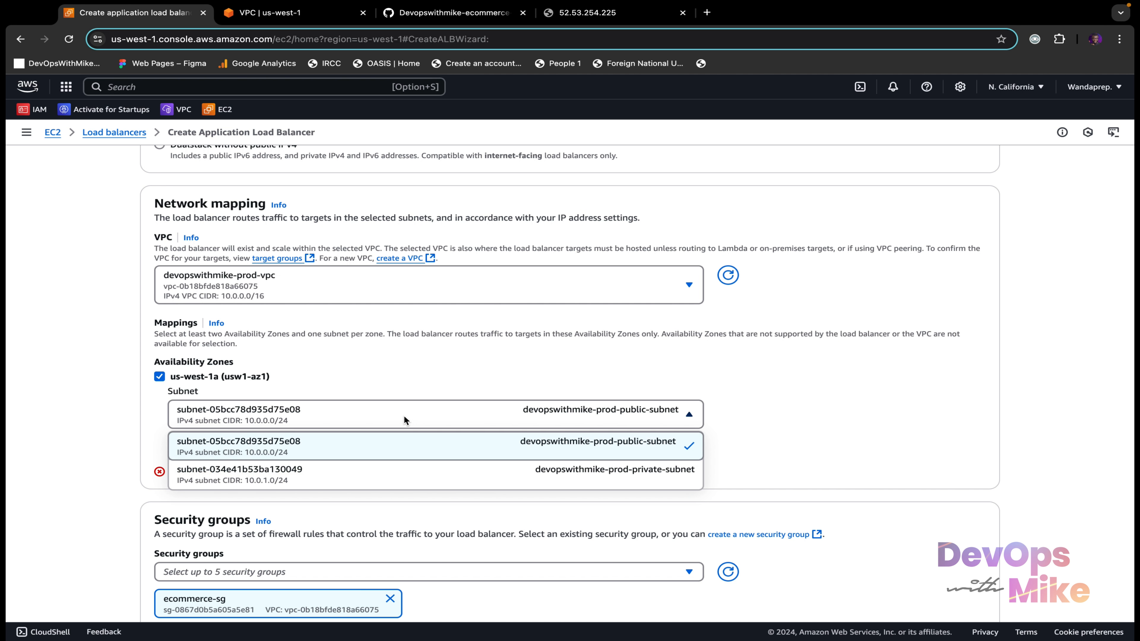
{"action": "left_click", "coordinate": [432, 472]}
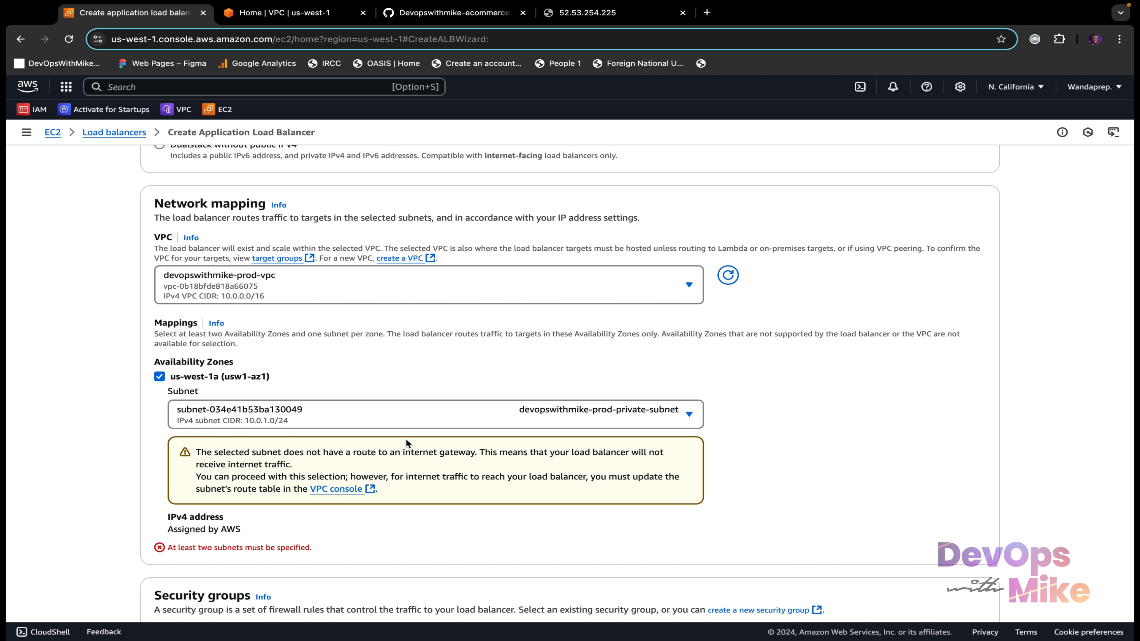
{"action": "left_click", "coordinate": [525, 416]}
{"action": "left_click", "coordinate": [530, 454]}
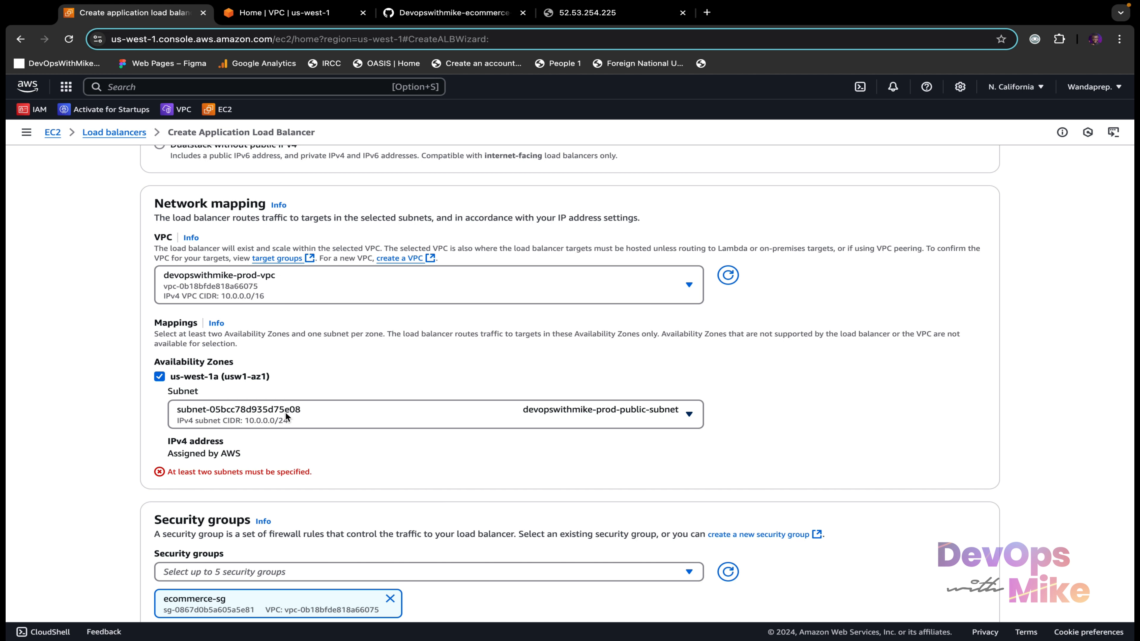
In the VPC console's subnet settings, enable auto-assign public IPv4 address for devopswithmike-prod-public-subnet and save
{"action": "left_click", "coordinate": [309, 15]}
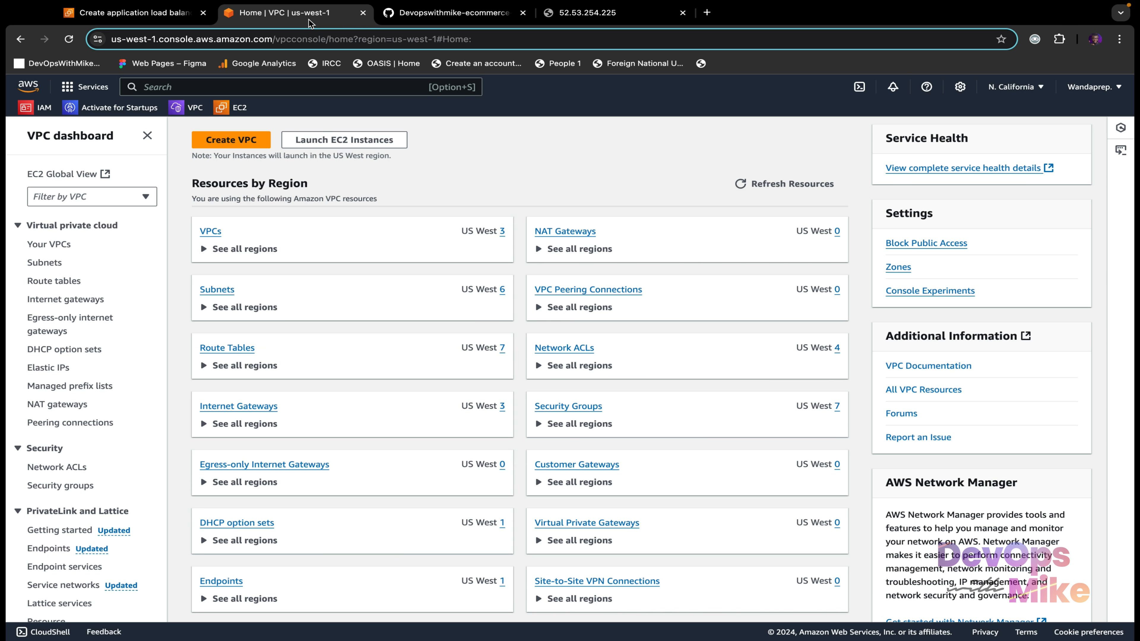
{"action": "left_click", "coordinate": [222, 289]}
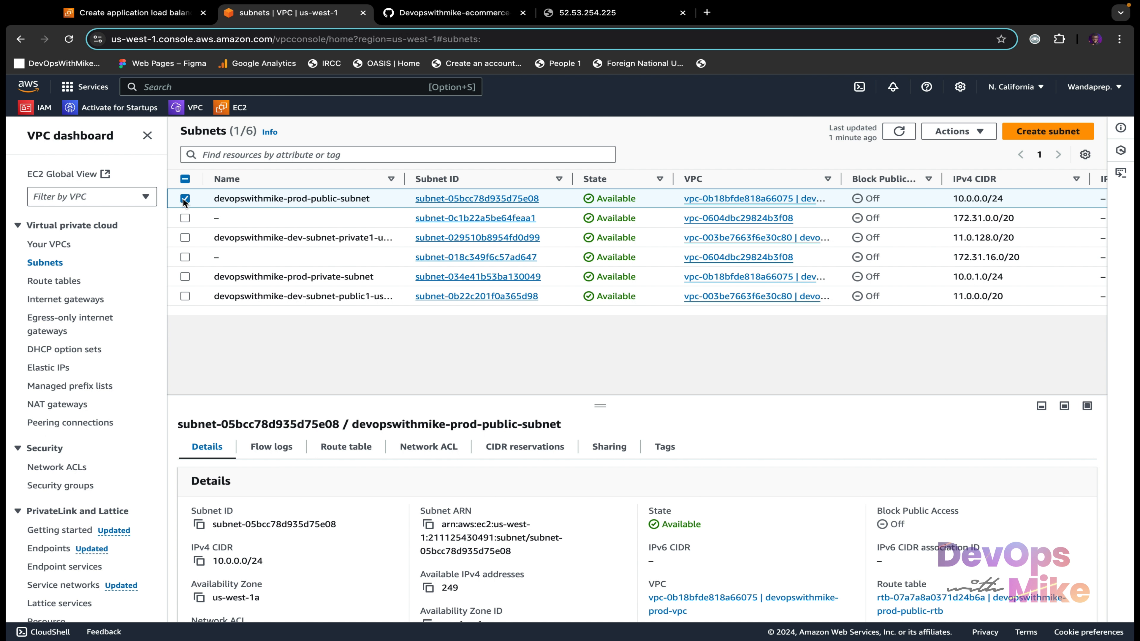
{"action": "left_click", "coordinate": [979, 133]}
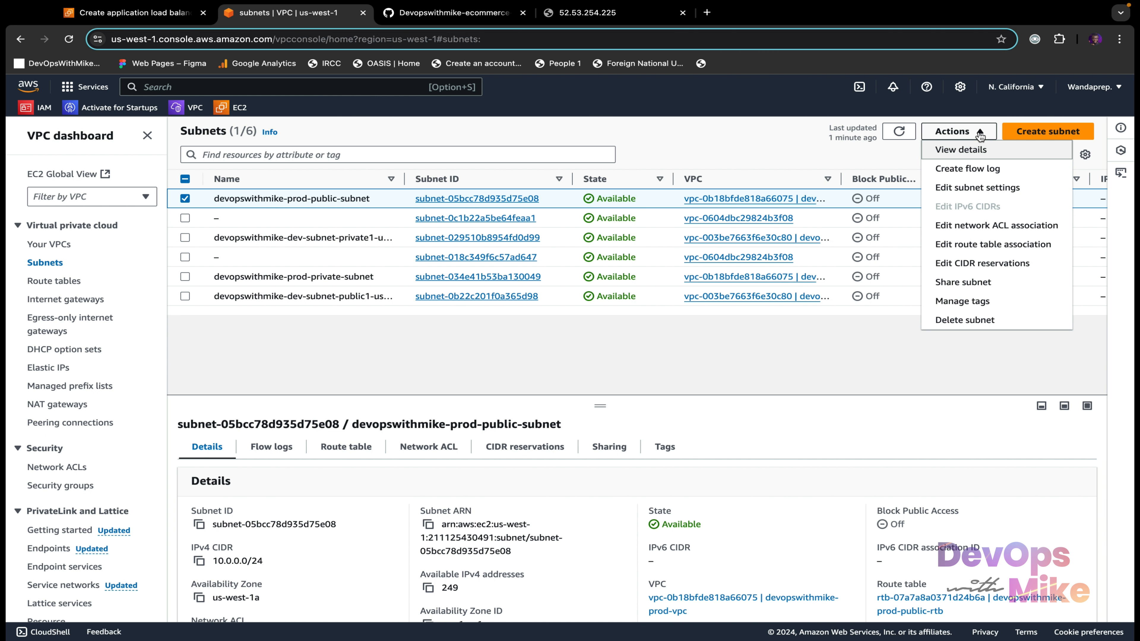
{"action": "left_click", "coordinate": [978, 188]}
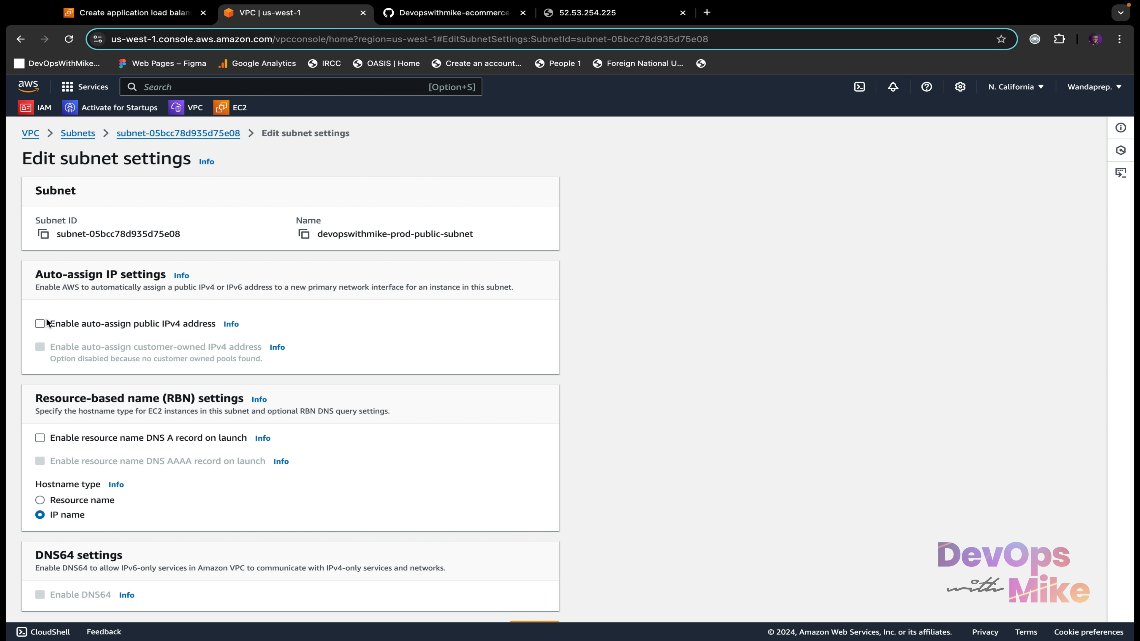
{"action": "scroll", "coordinate": [97, 365], "scroll_direction": "down", "scroll_amount": 1}
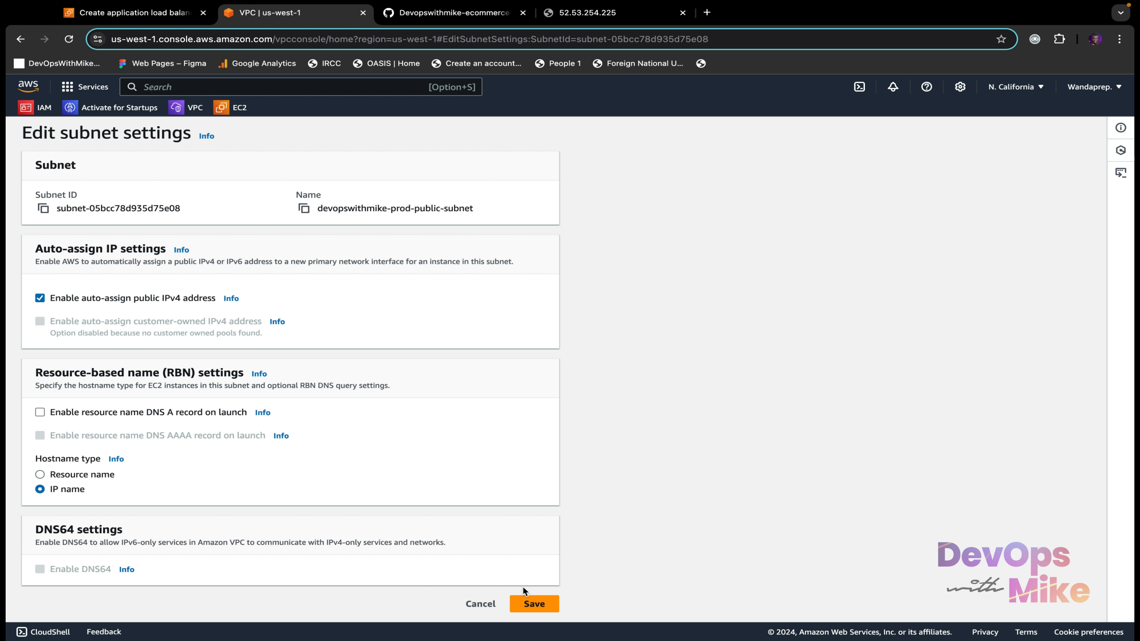
{"action": "left_click", "coordinate": [530, 596]}
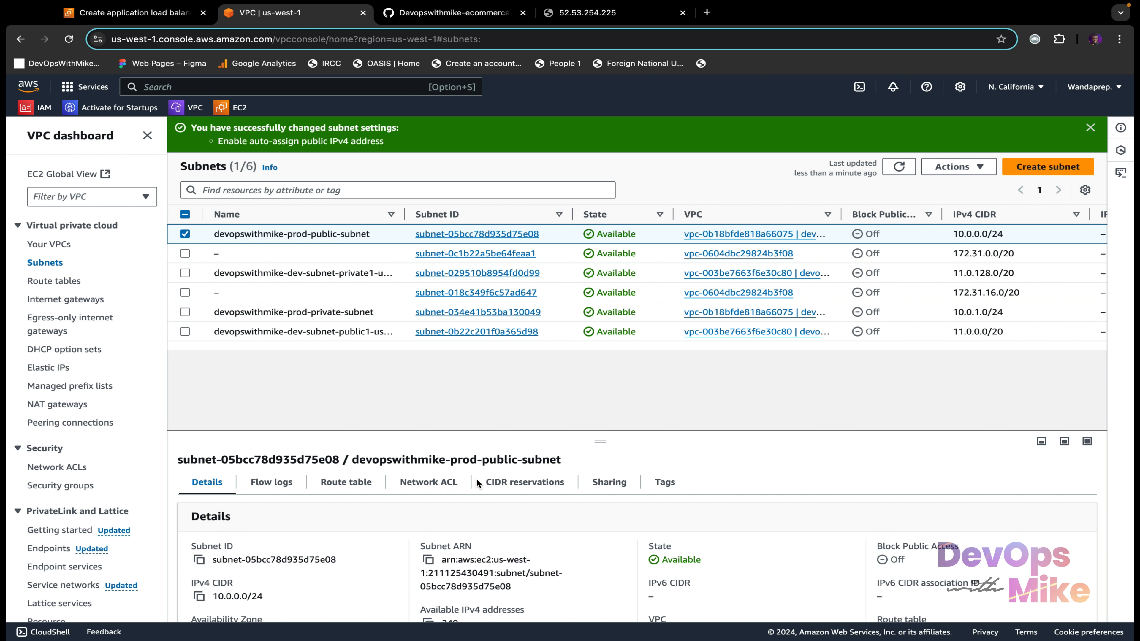
Start a new subnet in devopswithmike-prod-vpc and name it devopswithmike-stage-subnet
{"action": "left_click", "coordinate": [1041, 169]}
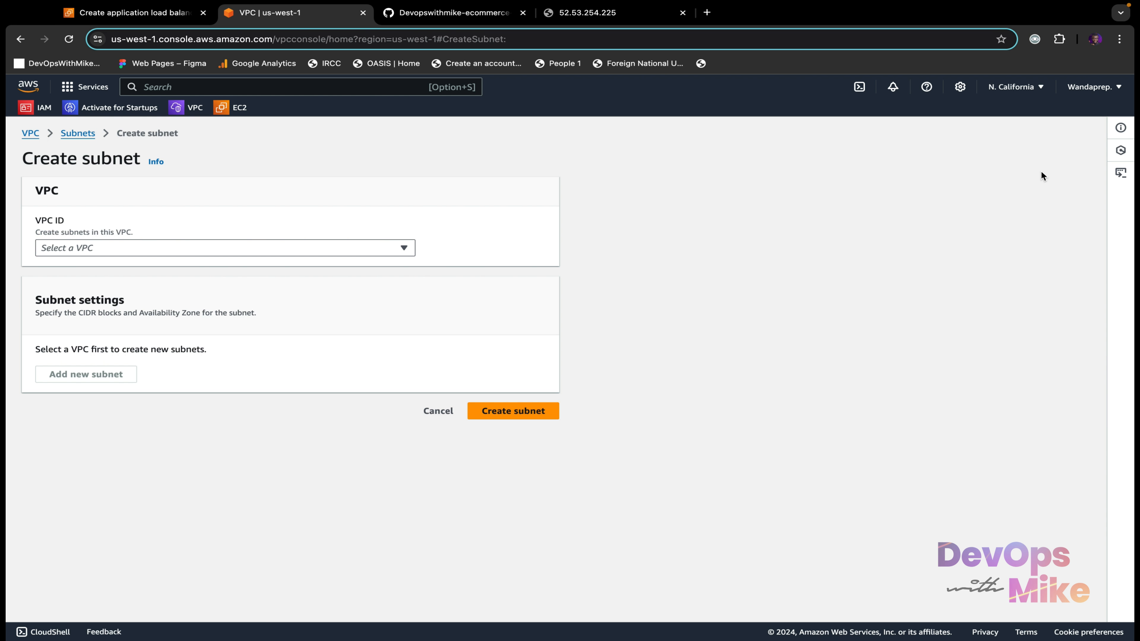
{"action": "left_click", "coordinate": [345, 247]}
{"action": "left_click", "coordinate": [329, 294]}
{"action": "scroll", "coordinate": [330, 294], "scroll_direction": "down", "scroll_amount": 3}
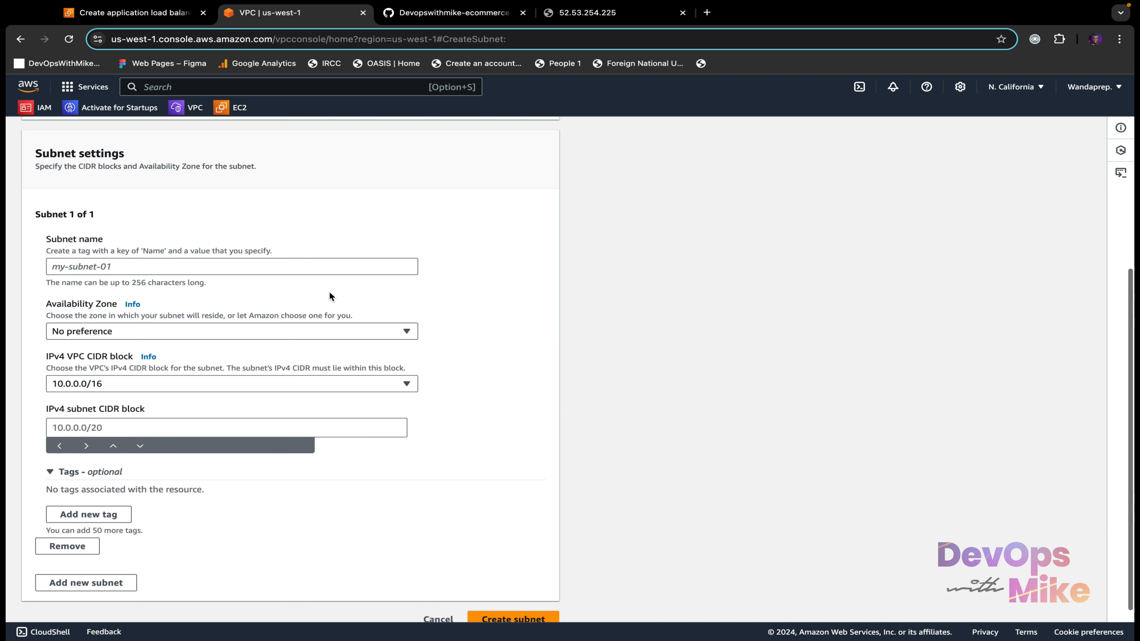
{"action": "scroll", "coordinate": [329, 296], "scroll_direction": "up", "scroll_amount": 2}
{"action": "left_click", "coordinate": [199, 364]}
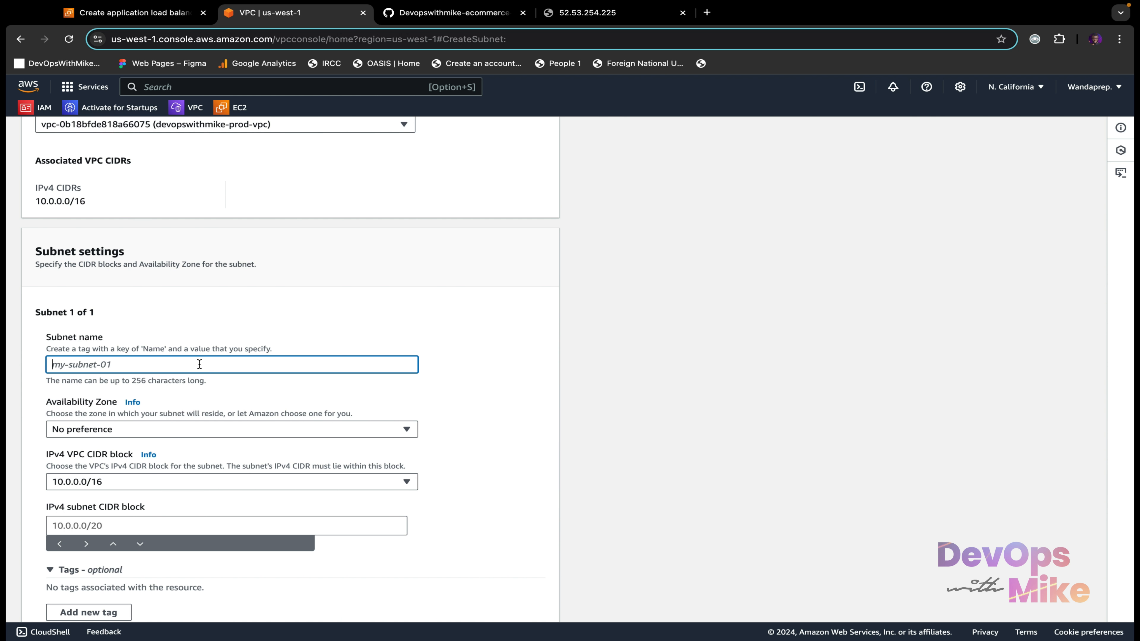
{"action": "type", "text": "devopswithmiek"}
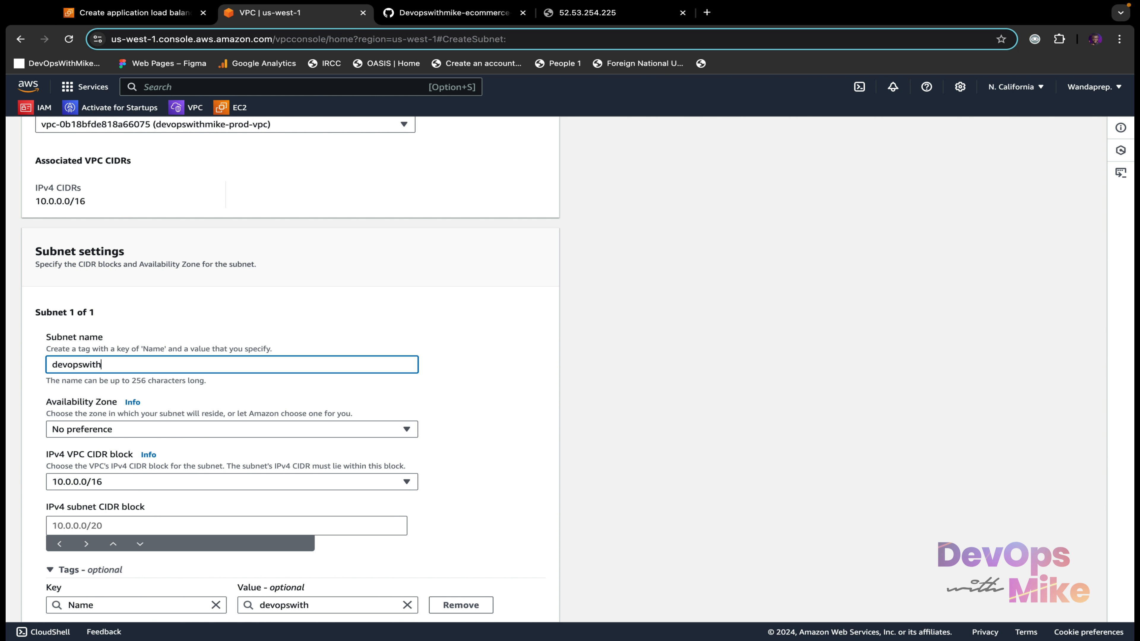
{"action": "key", "text": "BackSpace"}
{"action": "key", "text": "BackSpace"}
{"action": "type", "text": "ke-stage-subnet"}
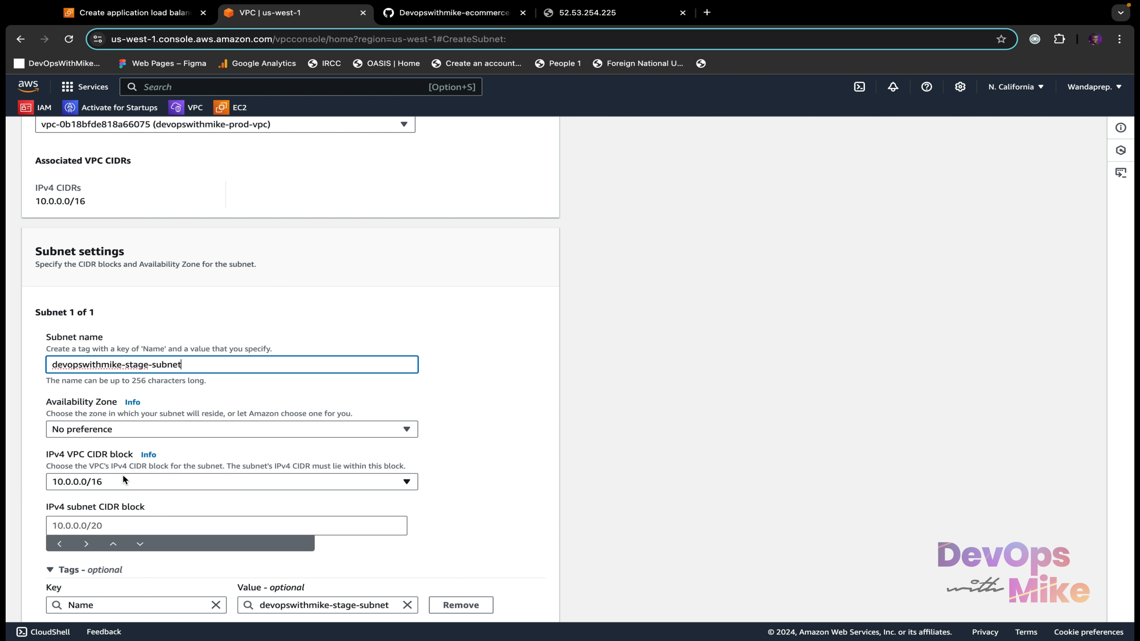
Set the subnet's IPv4 CIDR block to 10.0.2.0/24 and create it with no availability zone preference
{"action": "left_click", "coordinate": [119, 524]}
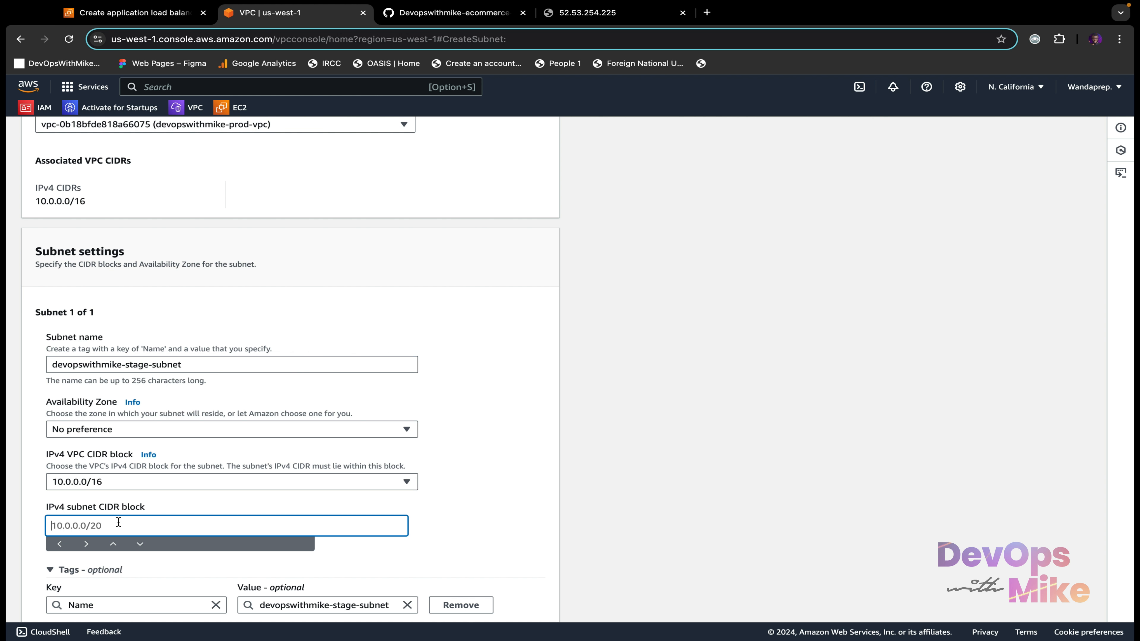
{"action": "type", "text": "10"}
{"action": "key", "text": "BackSpace"}
{"action": "type", "text": "2.0/24"}
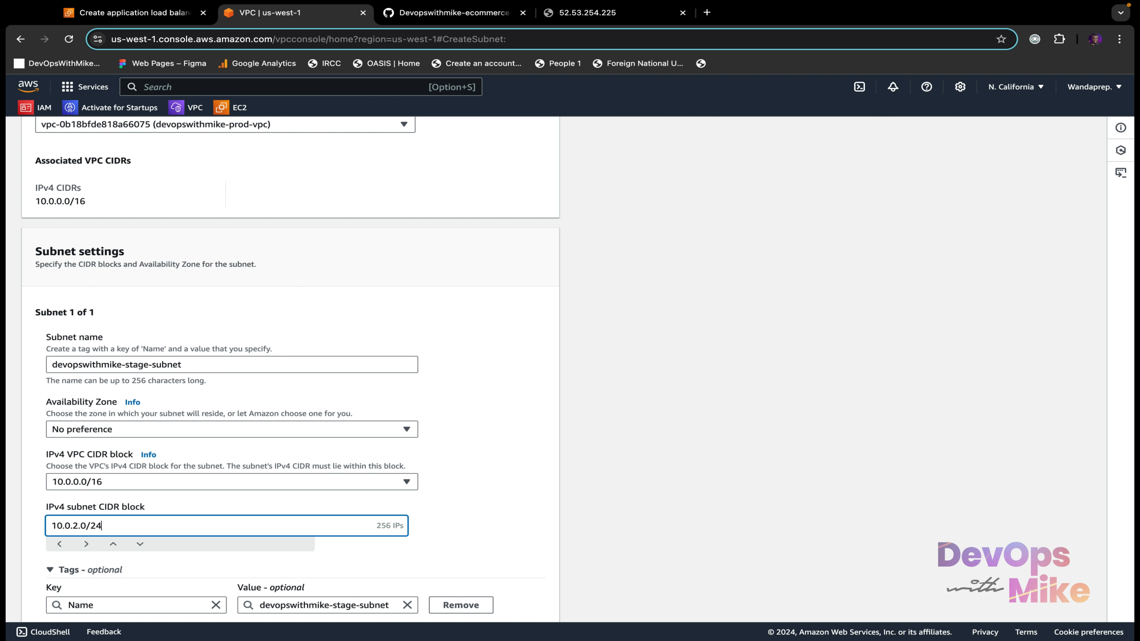
{"action": "scroll", "coordinate": [269, 404], "scroll_direction": "down", "scroll_amount": 3}
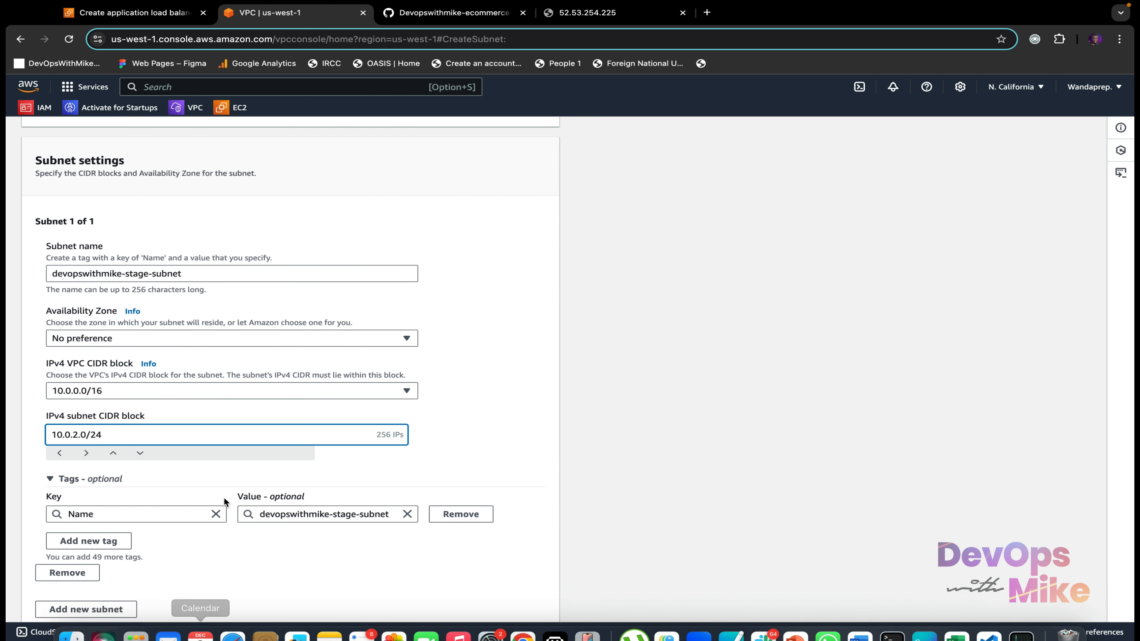
{"action": "left_click", "coordinate": [504, 606]}
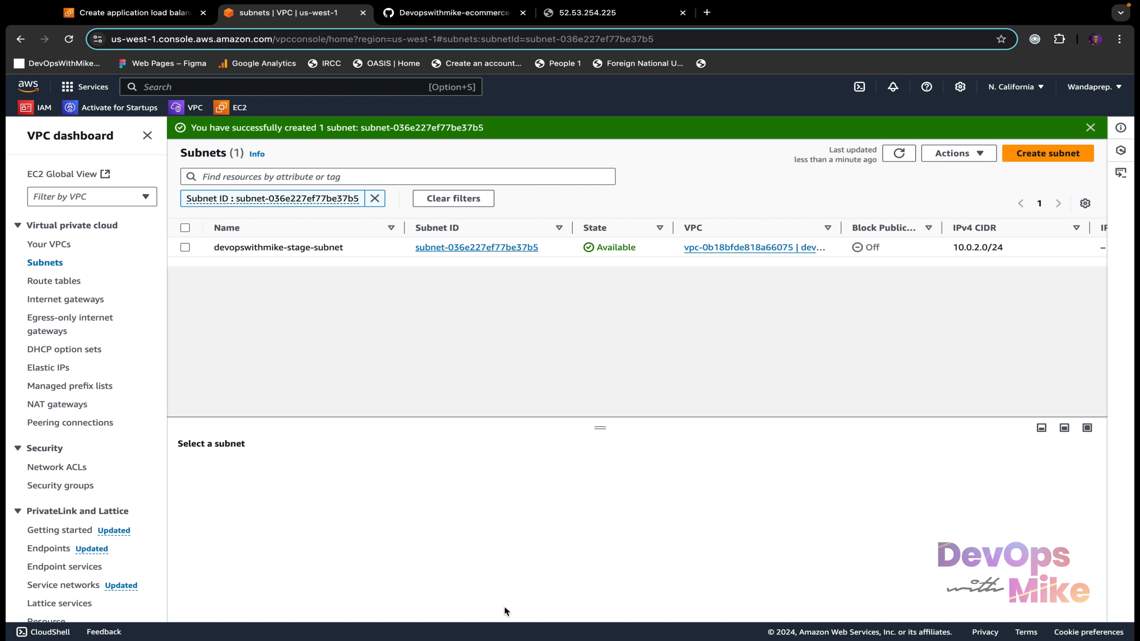
Check the new subnet's availability zone and compare it with the zone mappings on the load balancer form
{"action": "scroll", "coordinate": [805, 245], "scroll_direction": "right", "scroll_amount": 10}
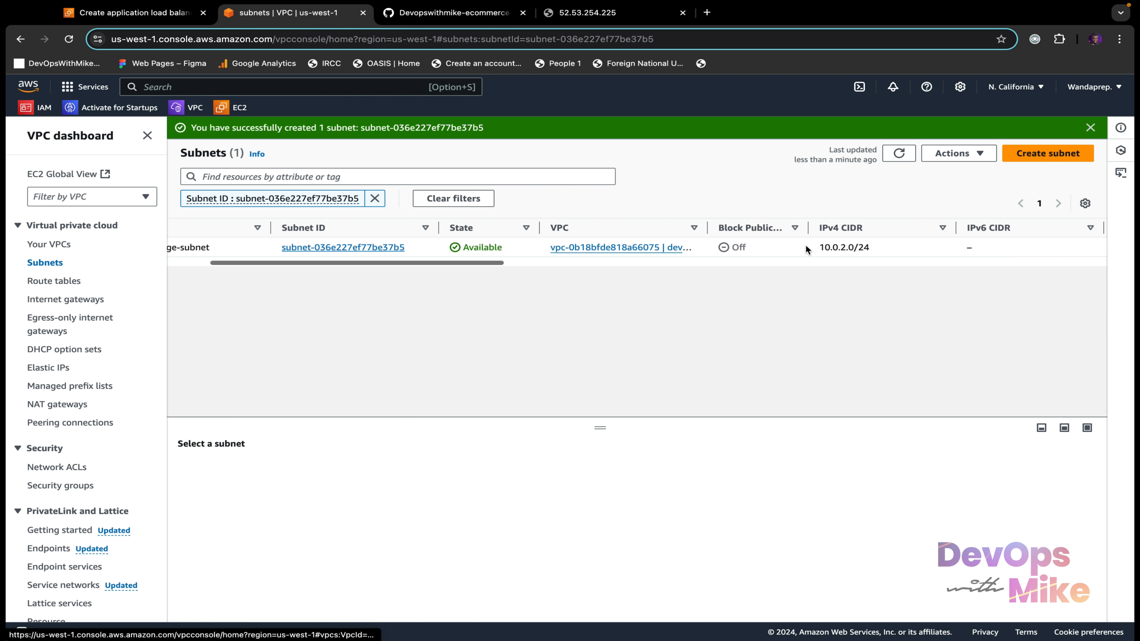
{"action": "scroll", "coordinate": [805, 244], "scroll_direction": "right", "scroll_amount": 3}
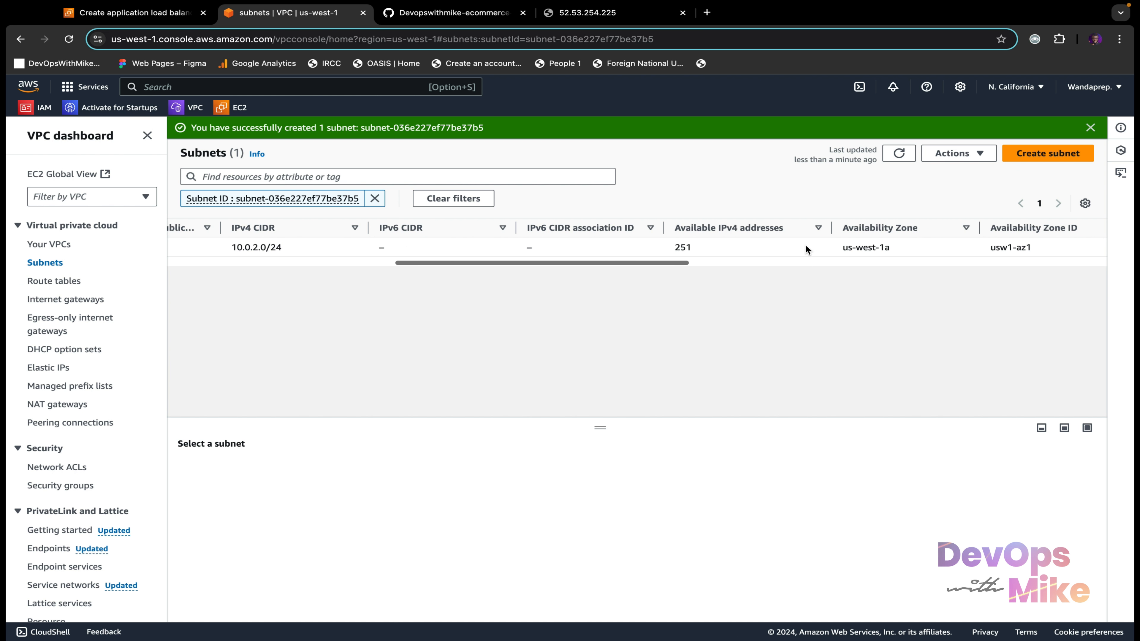
{"action": "scroll", "coordinate": [878, 235], "scroll_direction": "right", "scroll_amount": 5}
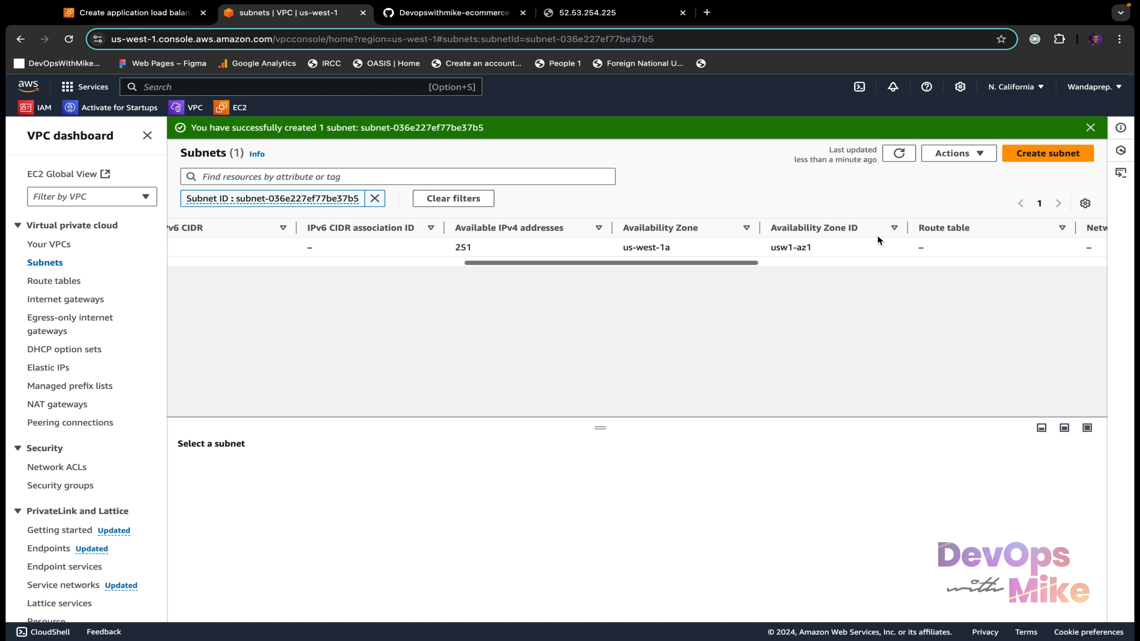
{"action": "scroll", "coordinate": [877, 235], "scroll_direction": "left", "scroll_amount": 15}
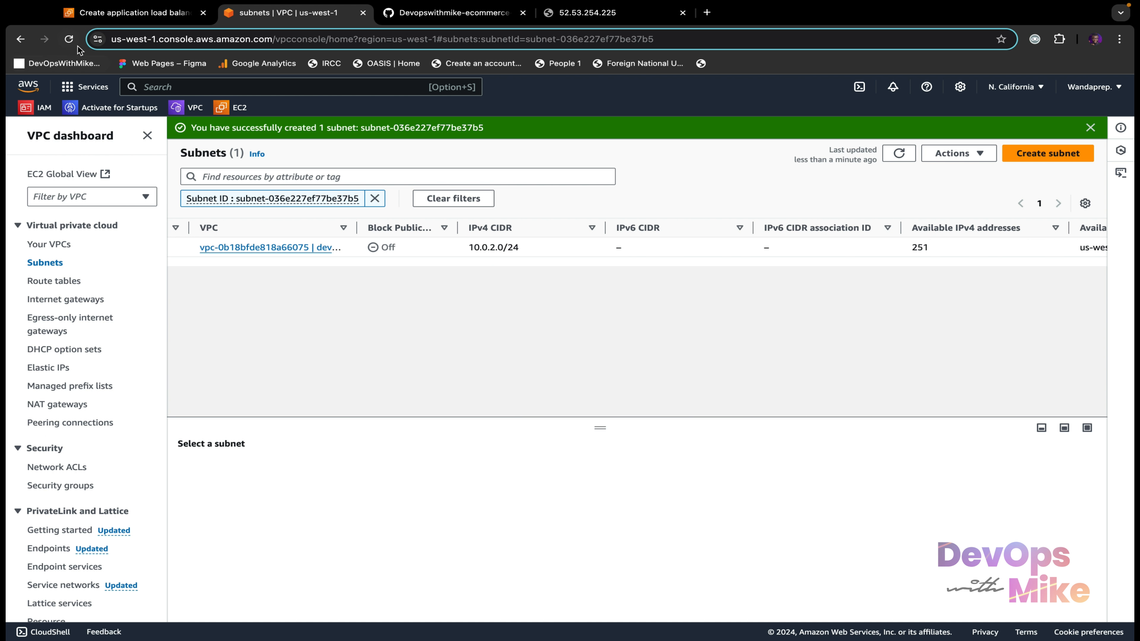
{"action": "left_click", "coordinate": [130, 12]}
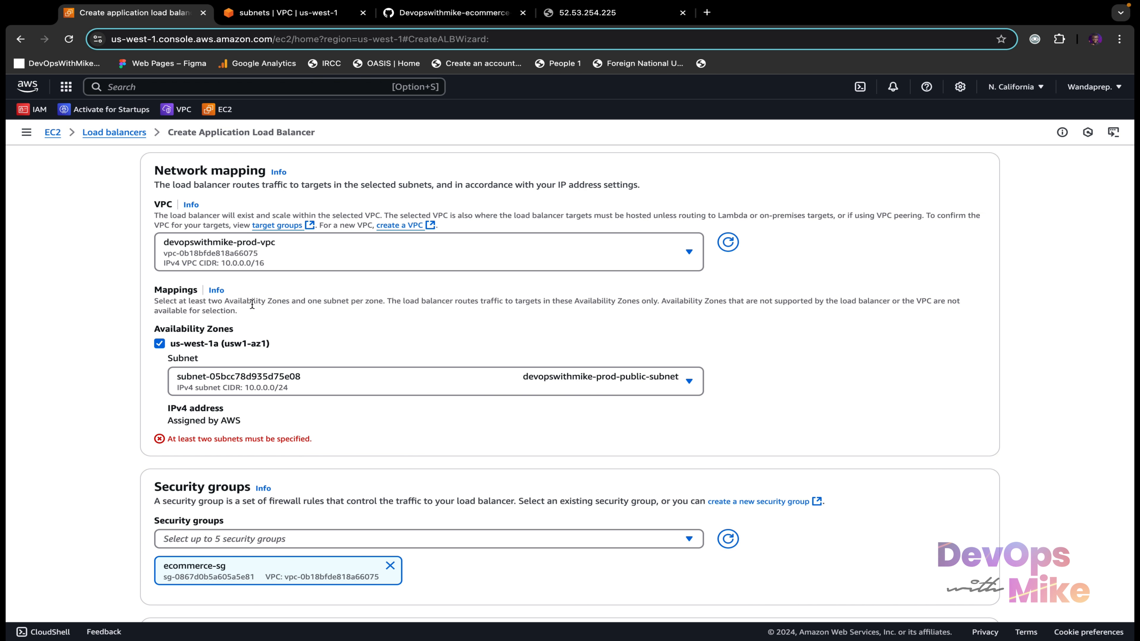
{"action": "left_click", "coordinate": [317, 18]}
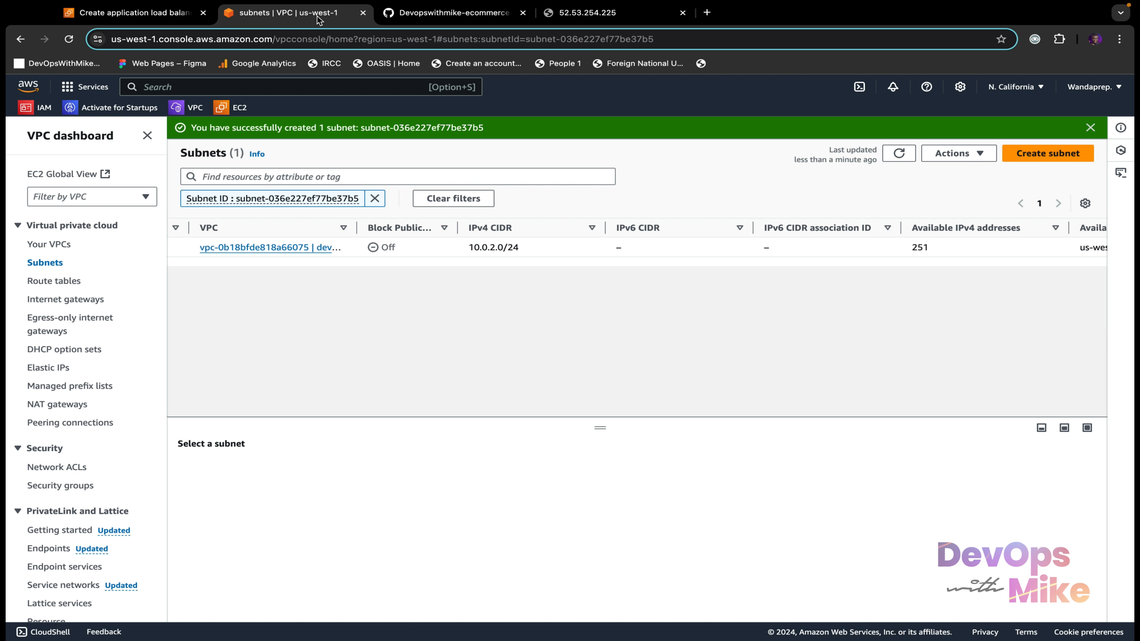
Select devopswithmike-stage-subnet in the VPC console and look for the actions available for it
{"action": "scroll", "coordinate": [314, 236], "scroll_direction": "left", "scroll_amount": 5}
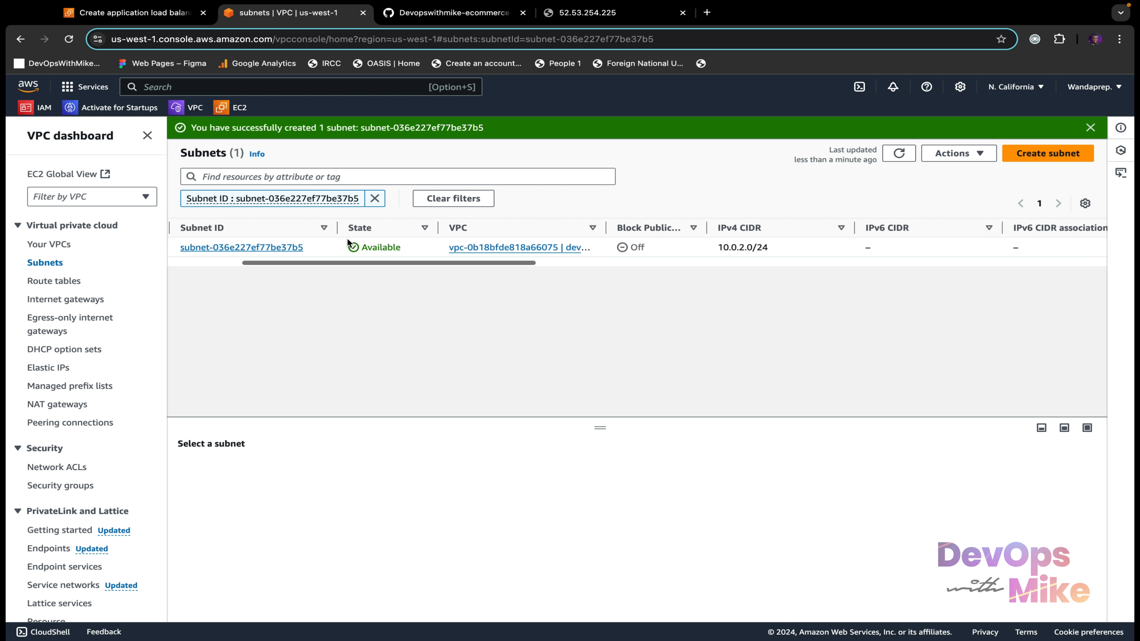
{"action": "scroll", "coordinate": [348, 243], "scroll_direction": "left", "scroll_amount": 3}
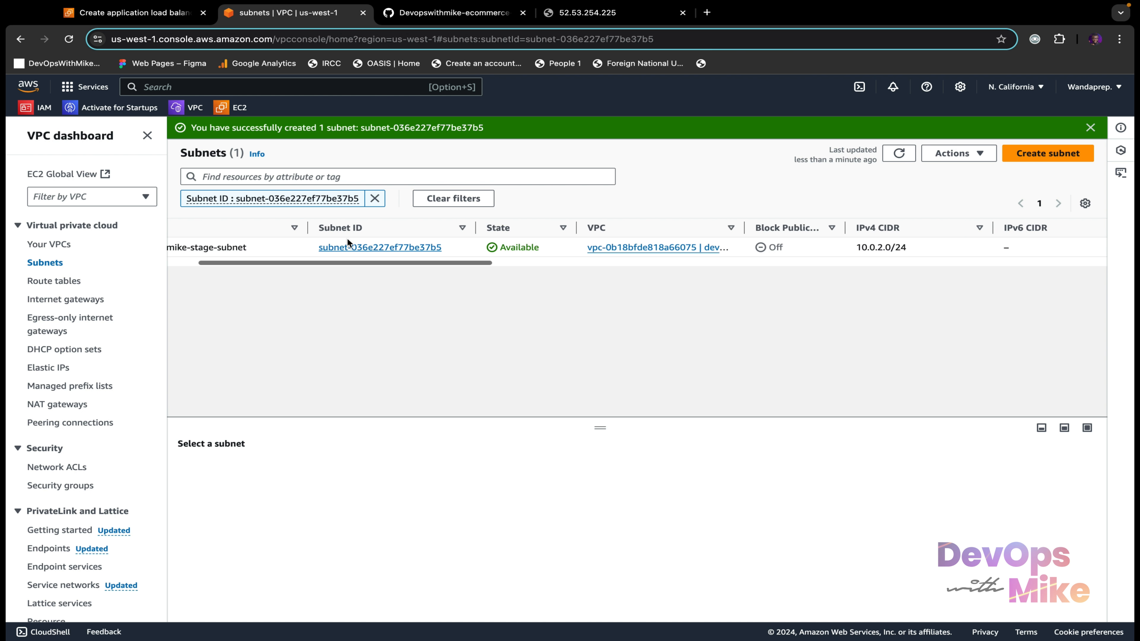
{"action": "scroll", "coordinate": [348, 239], "scroll_direction": "left", "scroll_amount": 3}
{"action": "left_click", "coordinate": [348, 243]}
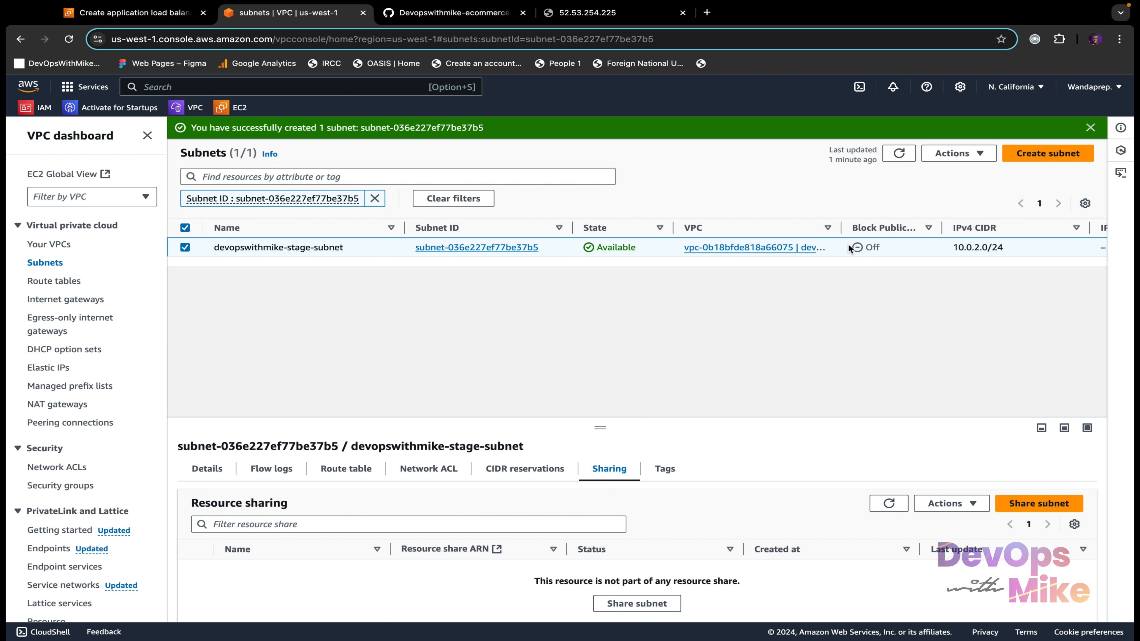
{"action": "left_click", "coordinate": [981, 156]}
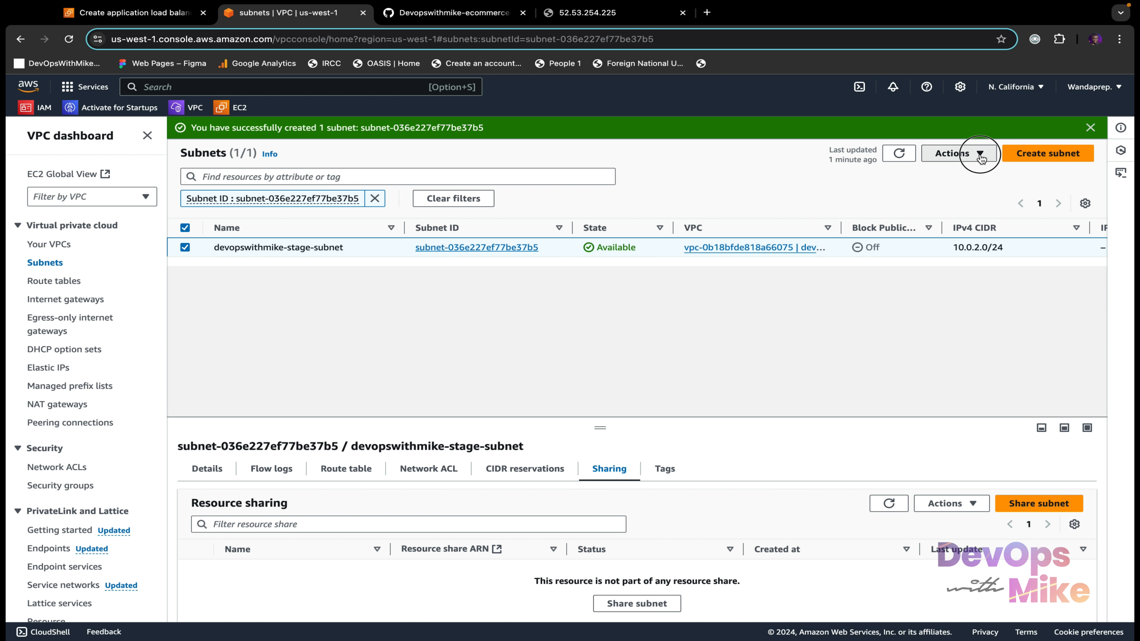
Open the VPC settings of devopswithmike-prod-vpc, check the DNS options and save
{"action": "left_click", "coordinate": [62, 246]}
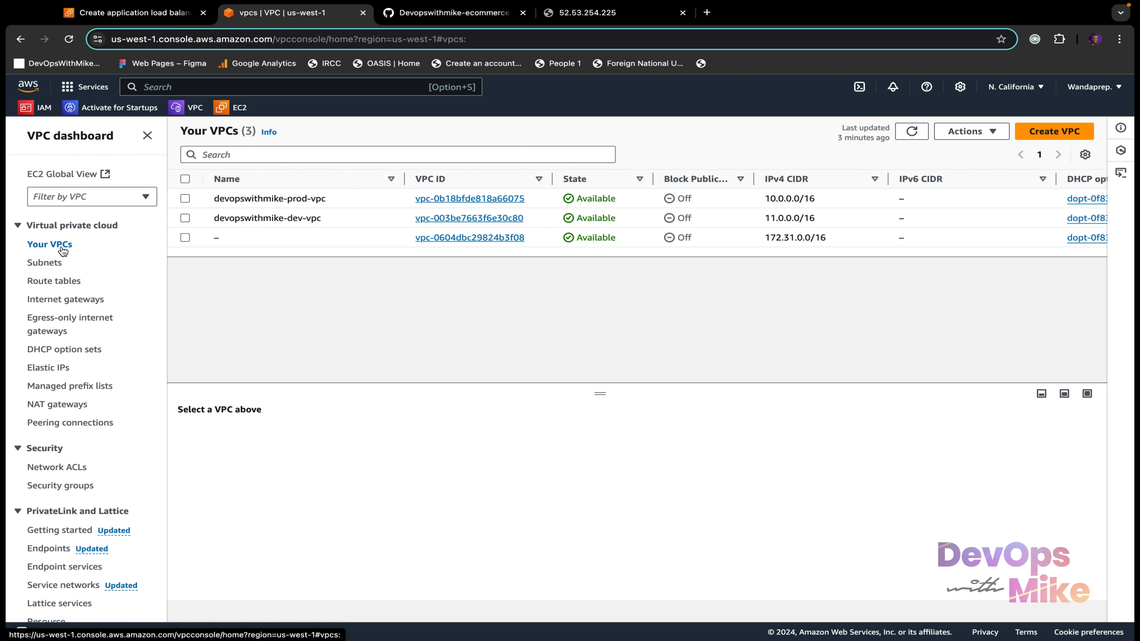
{"action": "left_click", "coordinate": [185, 199]}
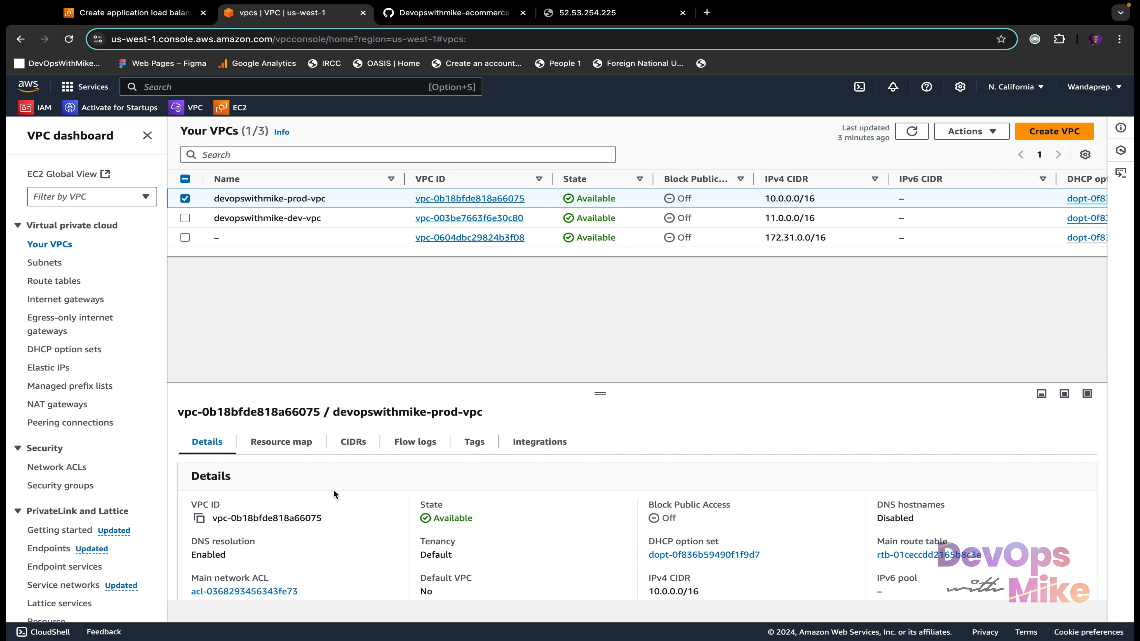
{"action": "left_click", "coordinate": [971, 131]}
{"action": "left_click", "coordinate": [989, 191]}
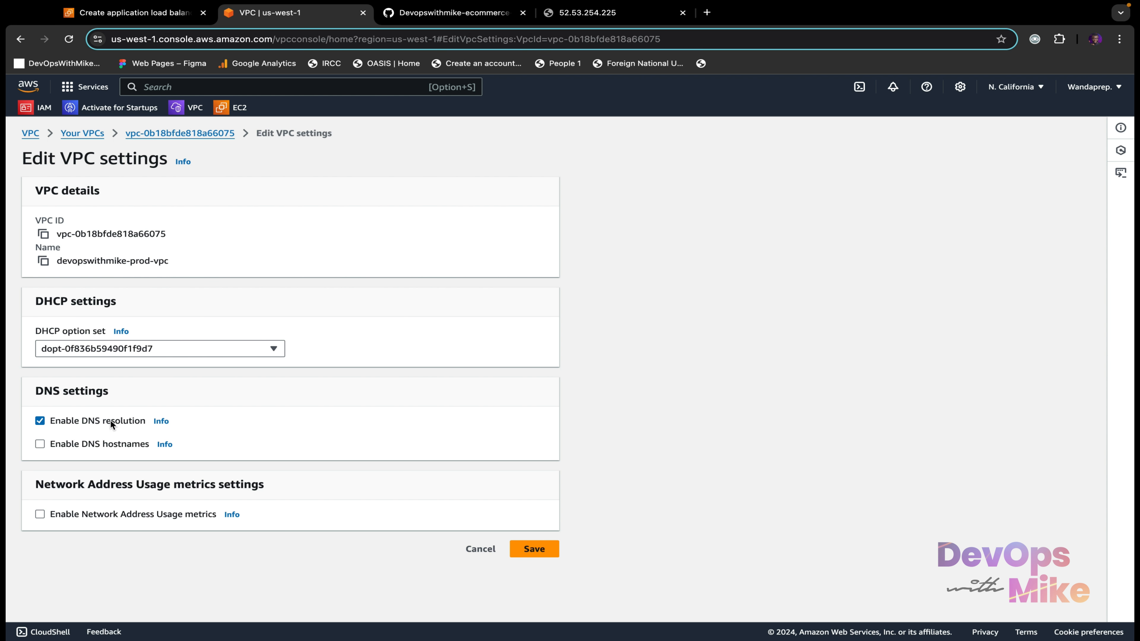
{"action": "left_click", "coordinate": [543, 550]}
On the load balancer form, refresh the VPCs, compare the availability zones they offer, and reselect devopswithmike-prod-vpc
{"action": "left_click", "coordinate": [162, 22]}
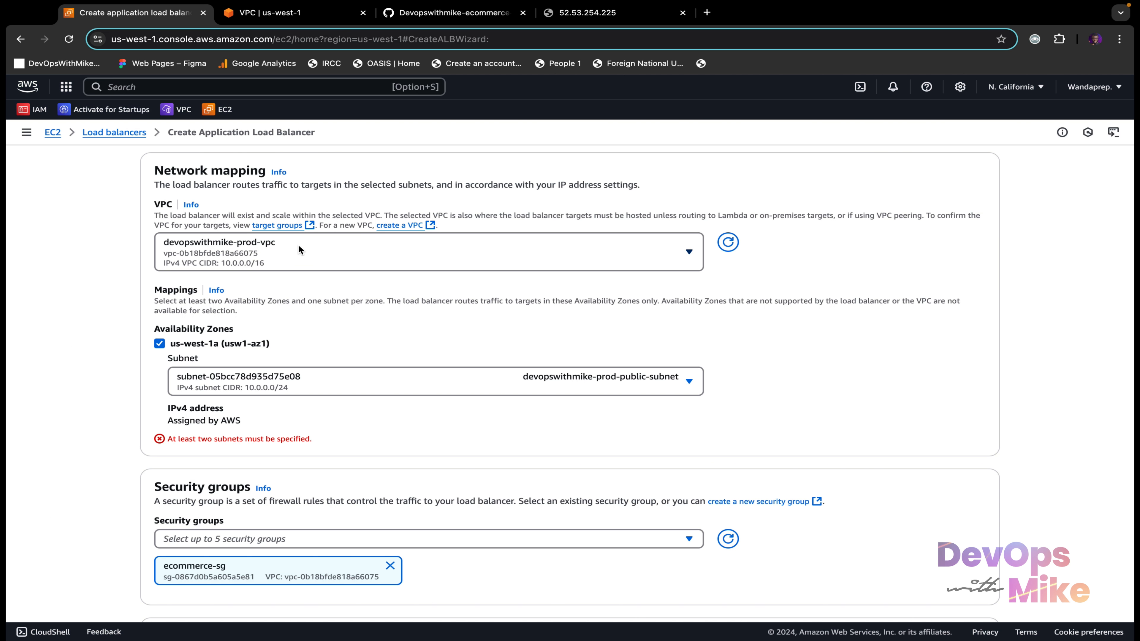
{"action": "left_click", "coordinate": [728, 242]}
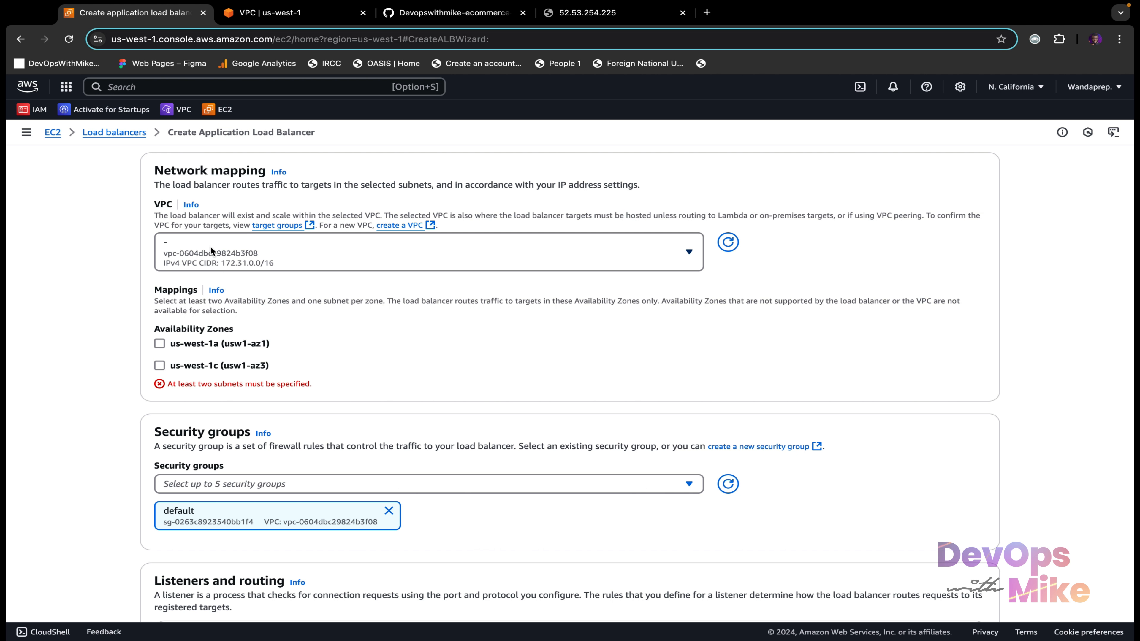
{"action": "left_click", "coordinate": [312, 16]}
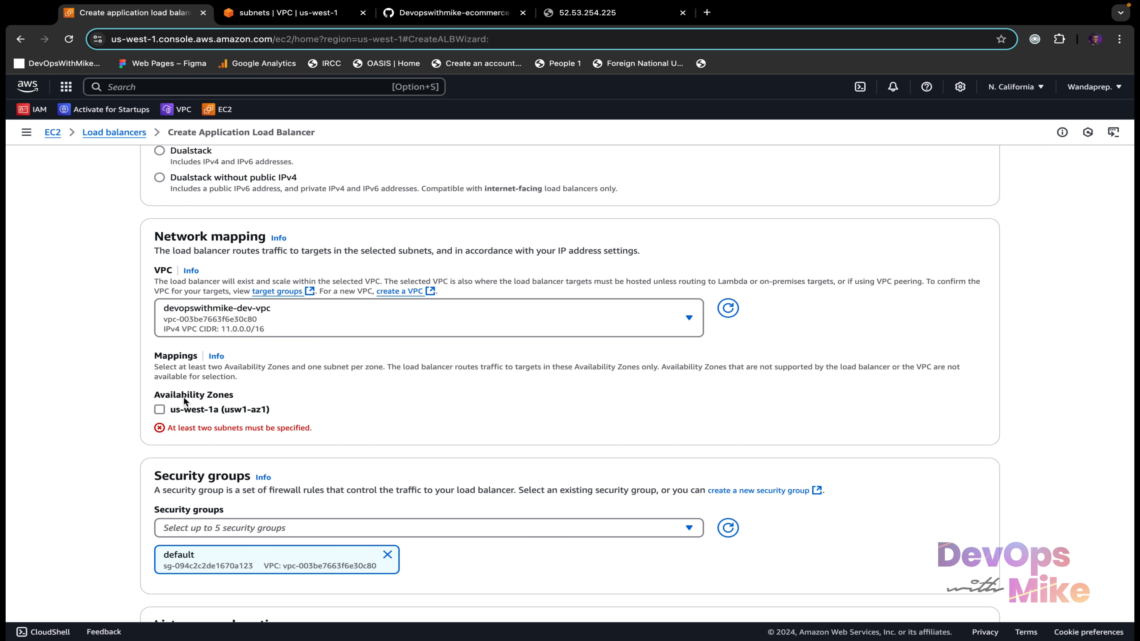
{"action": "left_click", "coordinate": [322, 315]}
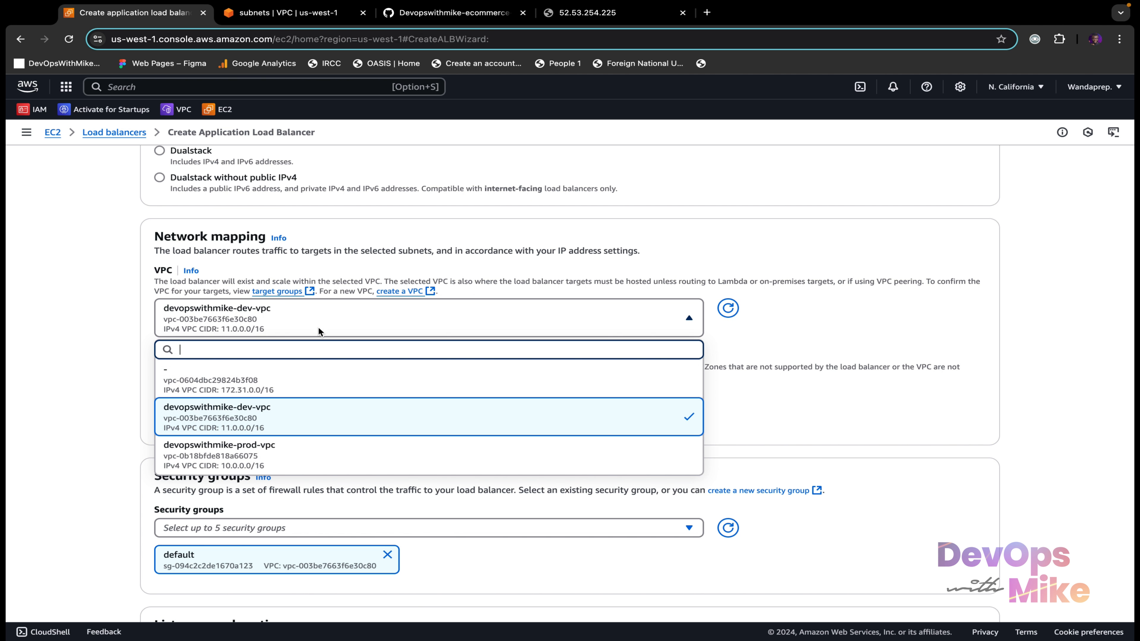
{"action": "left_click", "coordinate": [318, 448]}
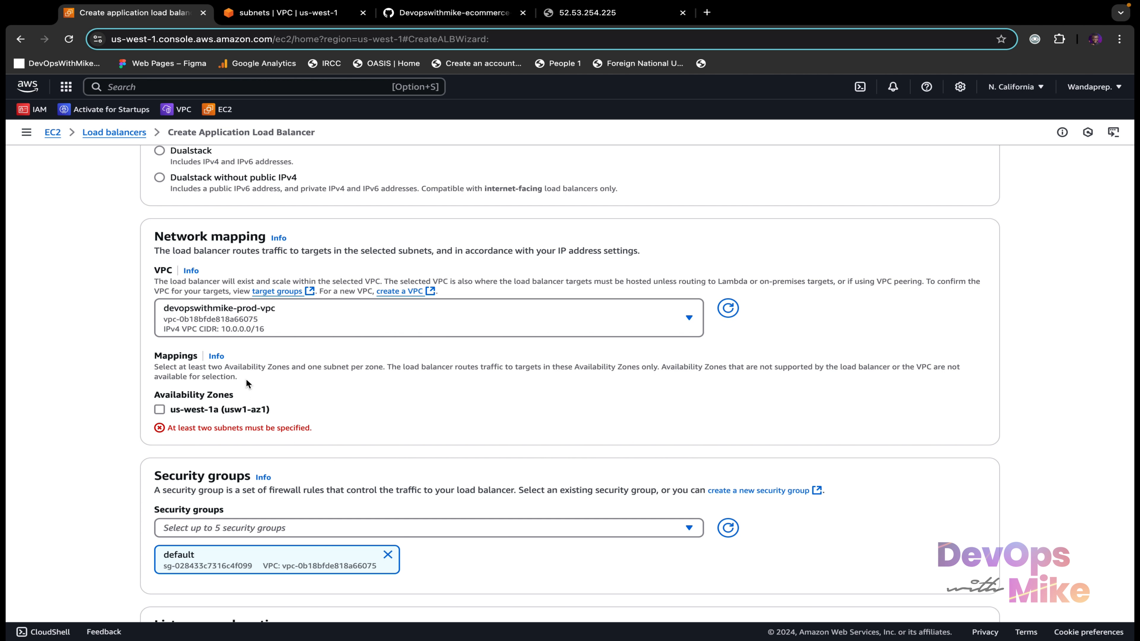
{"action": "left_click_drag", "start_coordinate": [271, 409], "coordinate": [155, 412]}
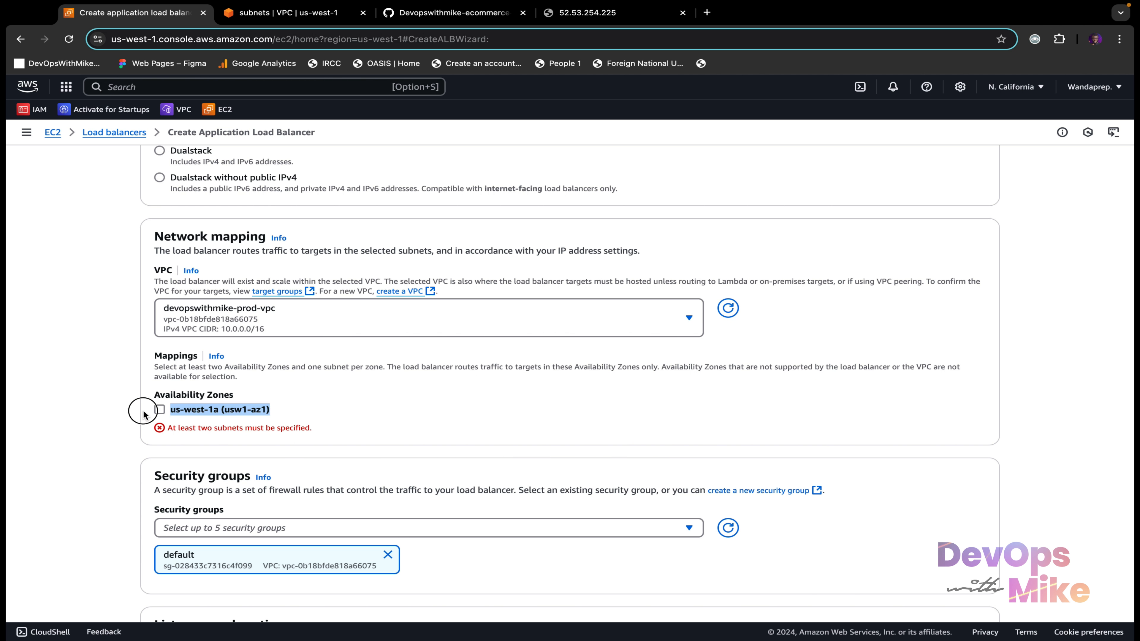
Delete devopswithmike-stage-subnet in the VPC console and confirm the permanent deletion
{"action": "left_click", "coordinate": [299, 16]}
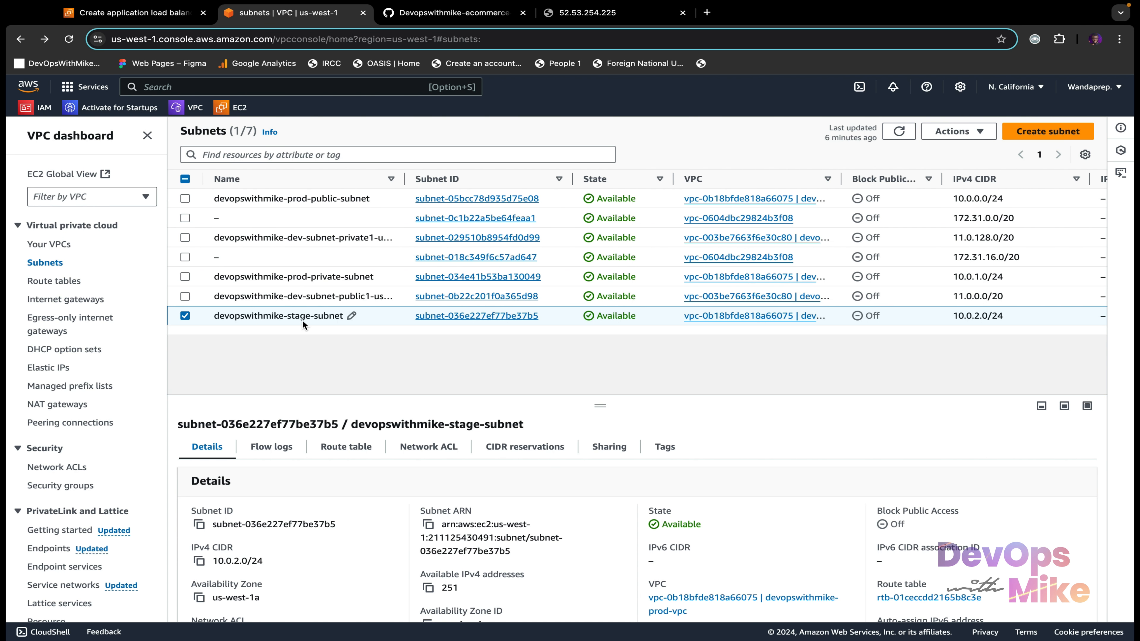
{"action": "scroll", "coordinate": [374, 319], "scroll_direction": "right", "scroll_amount": 2}
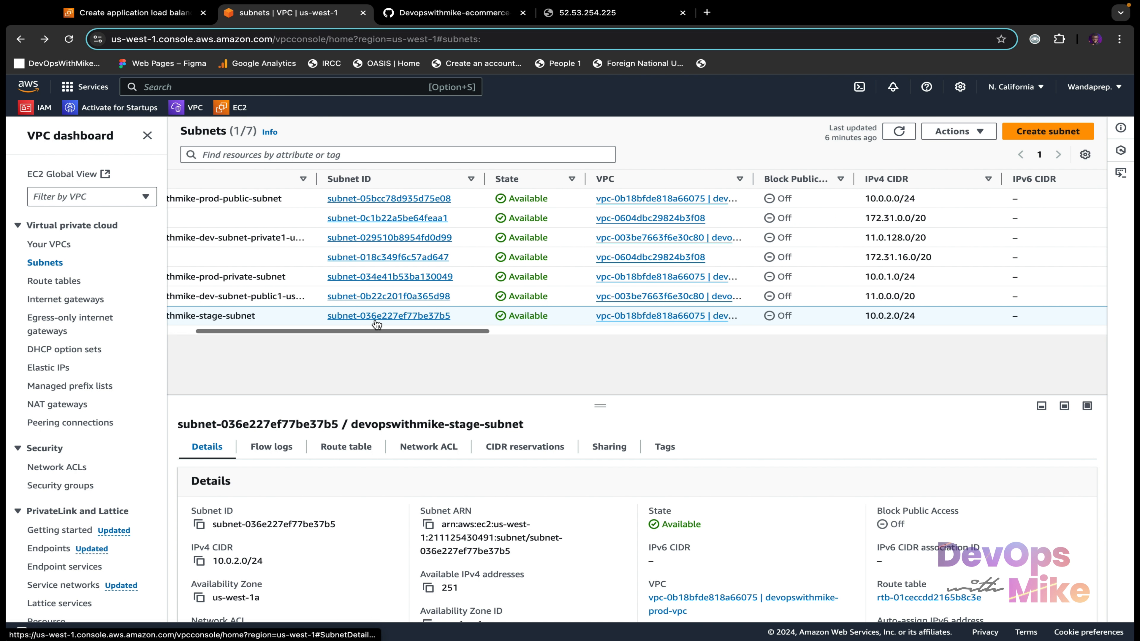
{"action": "scroll", "coordinate": [375, 319], "scroll_direction": "left", "scroll_amount": 2}
{"action": "left_click", "coordinate": [958, 131]}
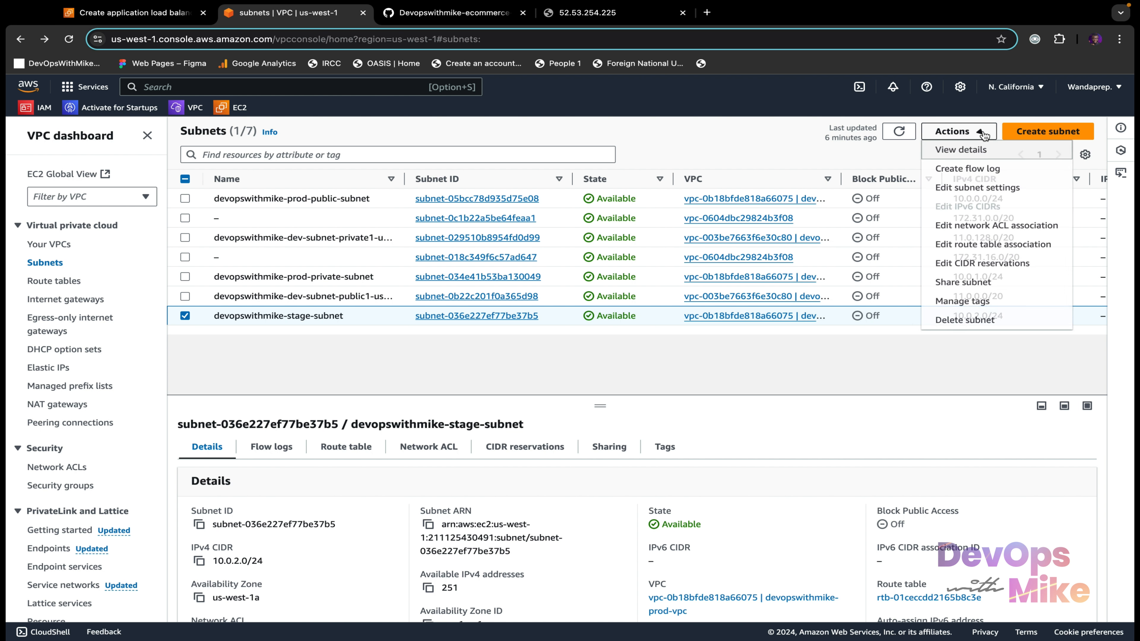
{"action": "left_click", "coordinate": [965, 319]}
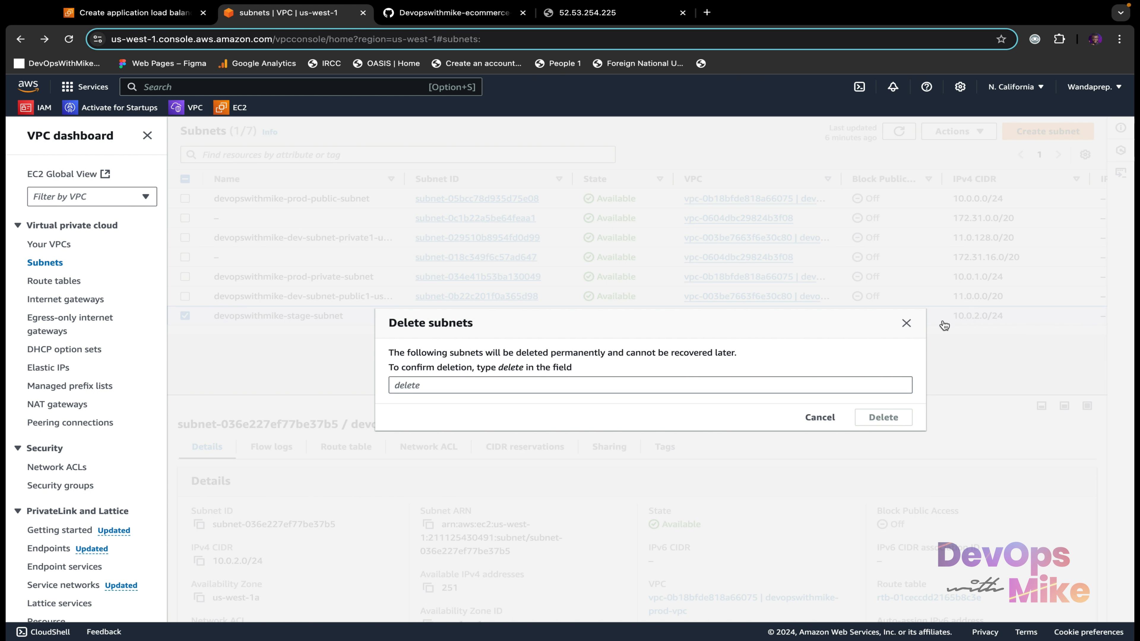
{"action": "type", "text": "delete"}
{"action": "left_click", "coordinate": [884, 441]}
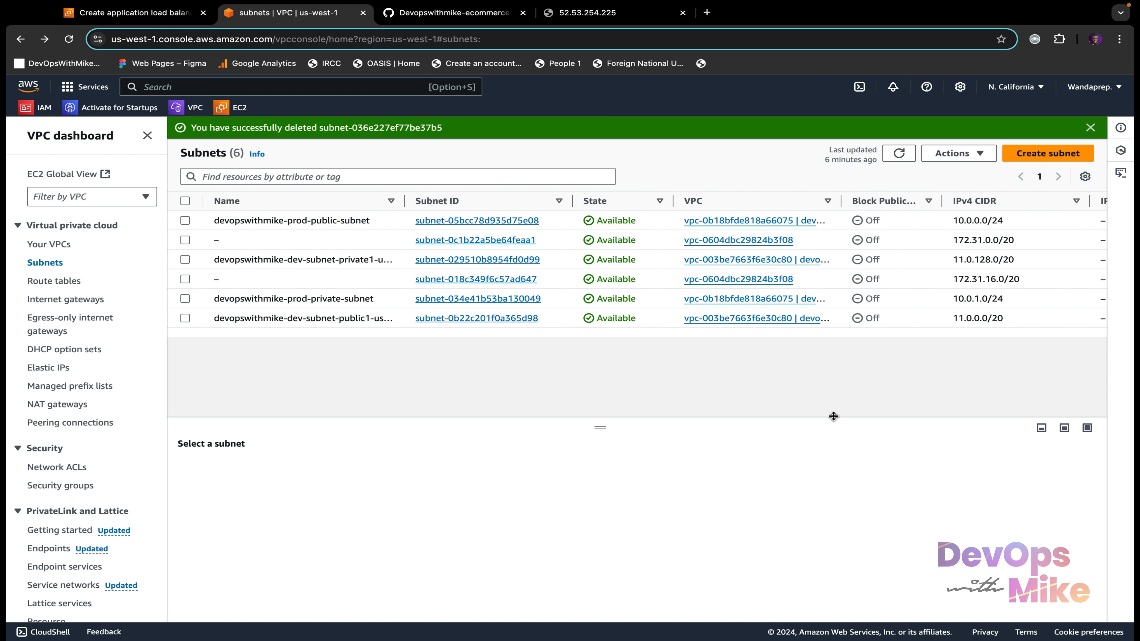
Start a new subnet in devopswithmike-prod-vpc and name it devopswithmike-stage-subnet
{"action": "left_click", "coordinate": [1035, 154]}
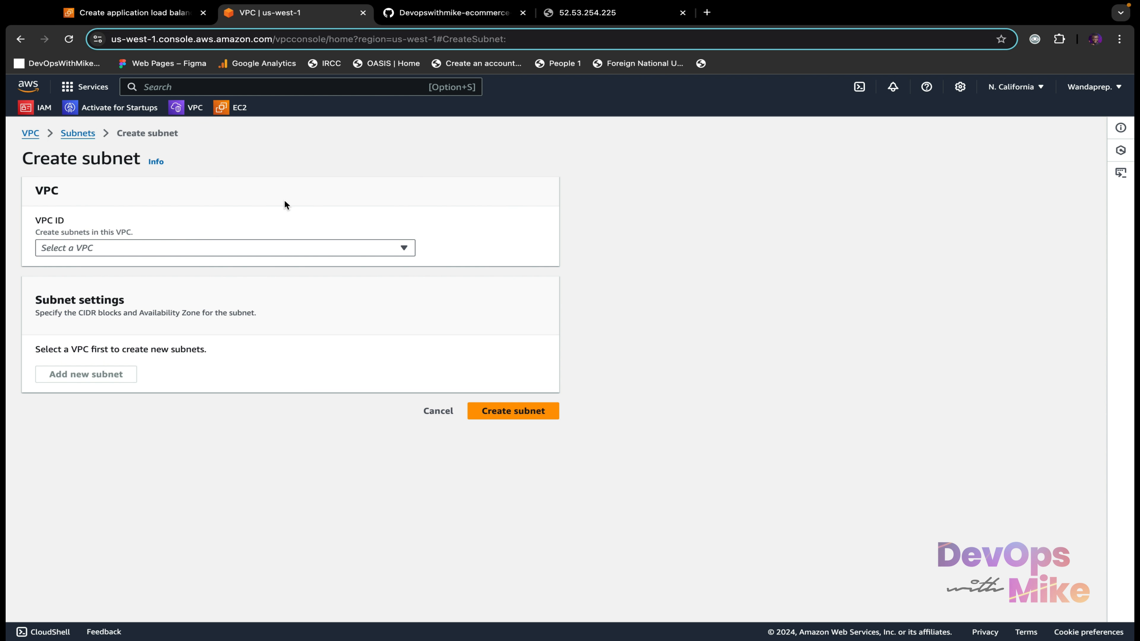
{"action": "left_click", "coordinate": [187, 248]}
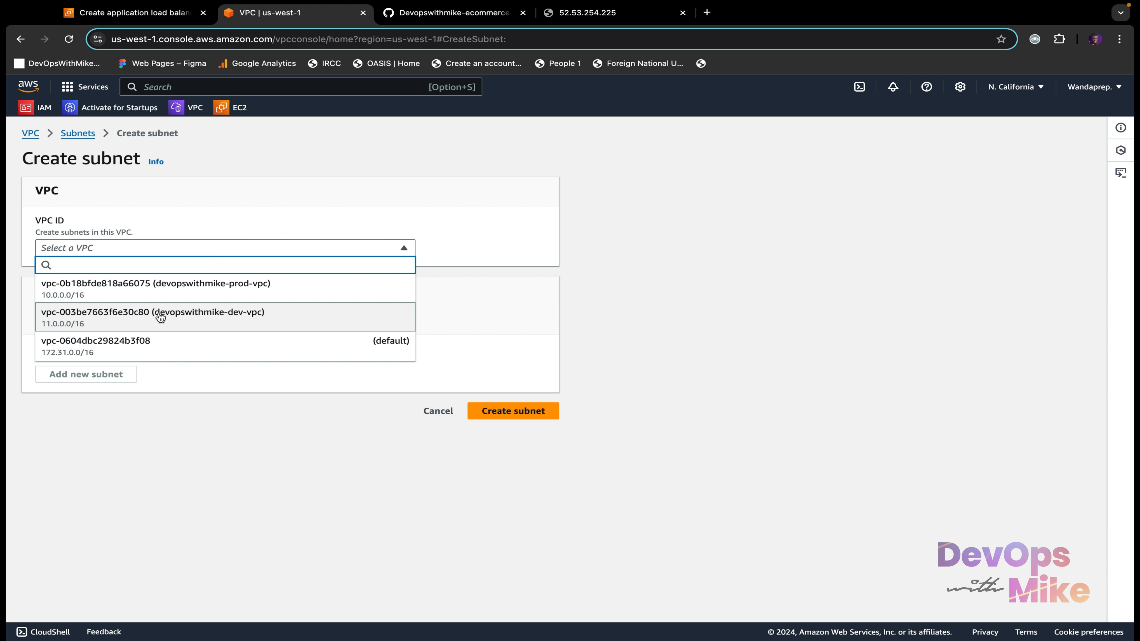
{"action": "left_click", "coordinate": [288, 290]}
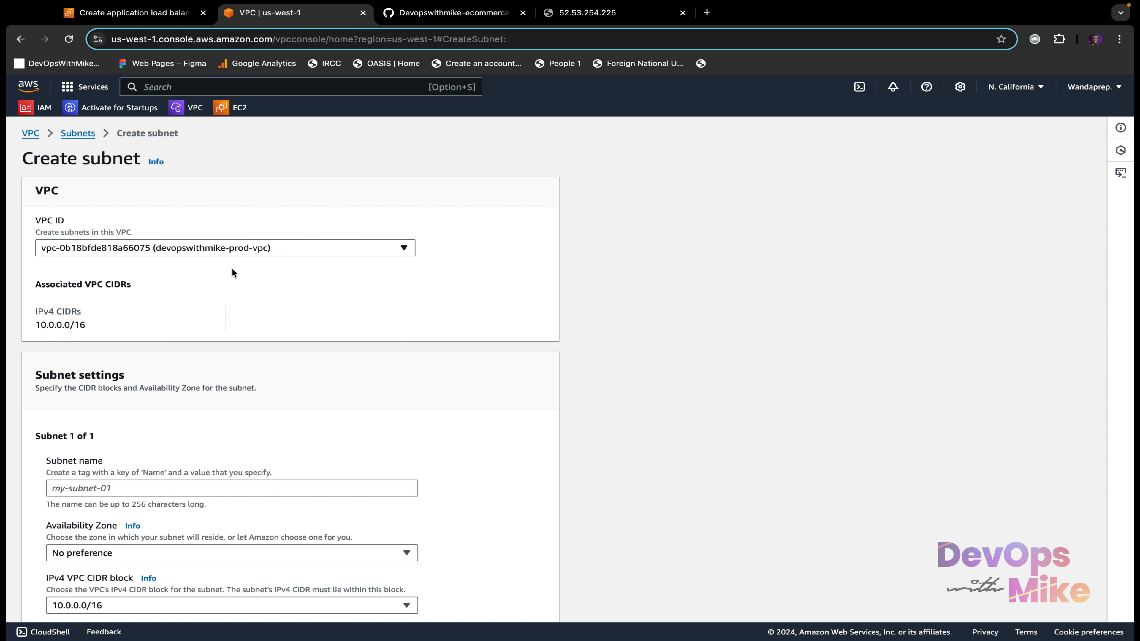
{"action": "scroll", "coordinate": [232, 272], "scroll_direction": "down", "scroll_amount": 5}
{"action": "left_click", "coordinate": [237, 377]}
{"action": "type", "text": "devopswithmike-stage-subent"}
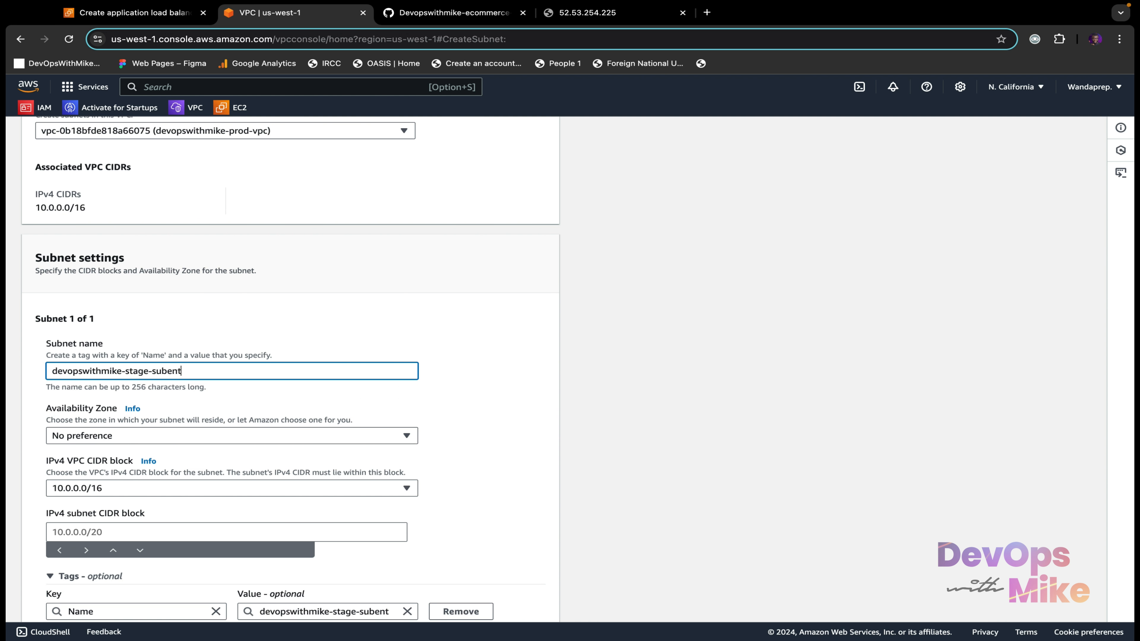
{"action": "key", "text": "BackSpace"}
{"action": "type", "text": "be"}
{"action": "key", "text": "BackSpace"}
{"action": "key", "text": "BackSpace"}
{"action": "type", "text": "net"}
Place the new subnet in availability zone us-west-1c and enter 10.0.2.0/16 as its IPv4 subnet CIDR block
{"action": "scroll", "coordinate": [237, 377], "scroll_direction": "down", "scroll_amount": 1}
{"action": "scroll", "coordinate": [258, 376], "scroll_direction": "down", "scroll_amount": 3}
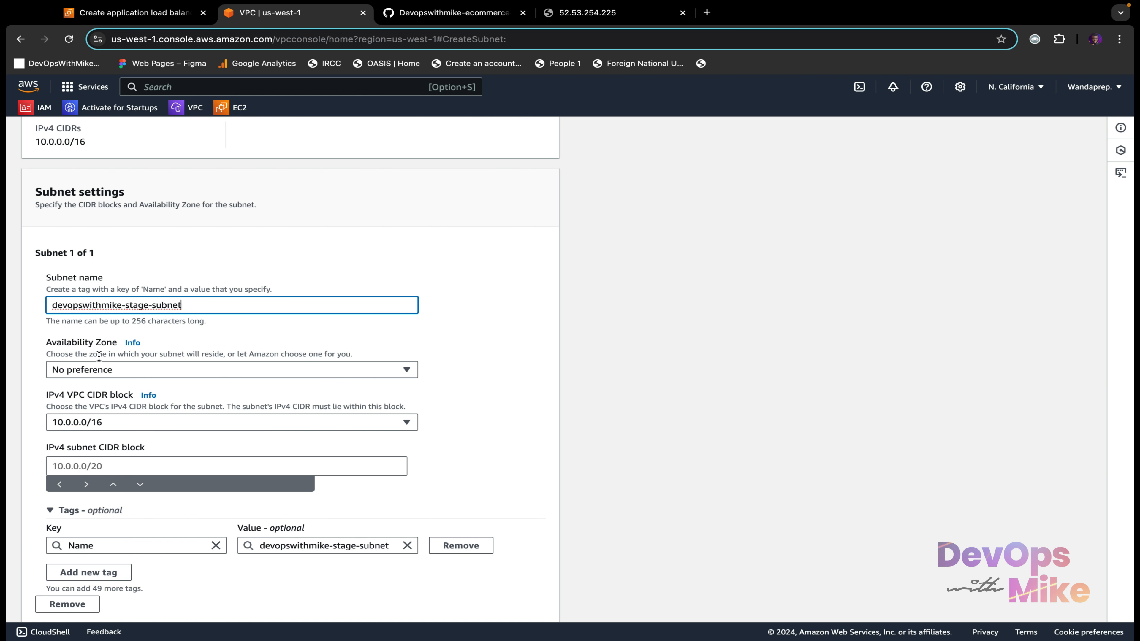
{"action": "left_click", "coordinate": [121, 370]}
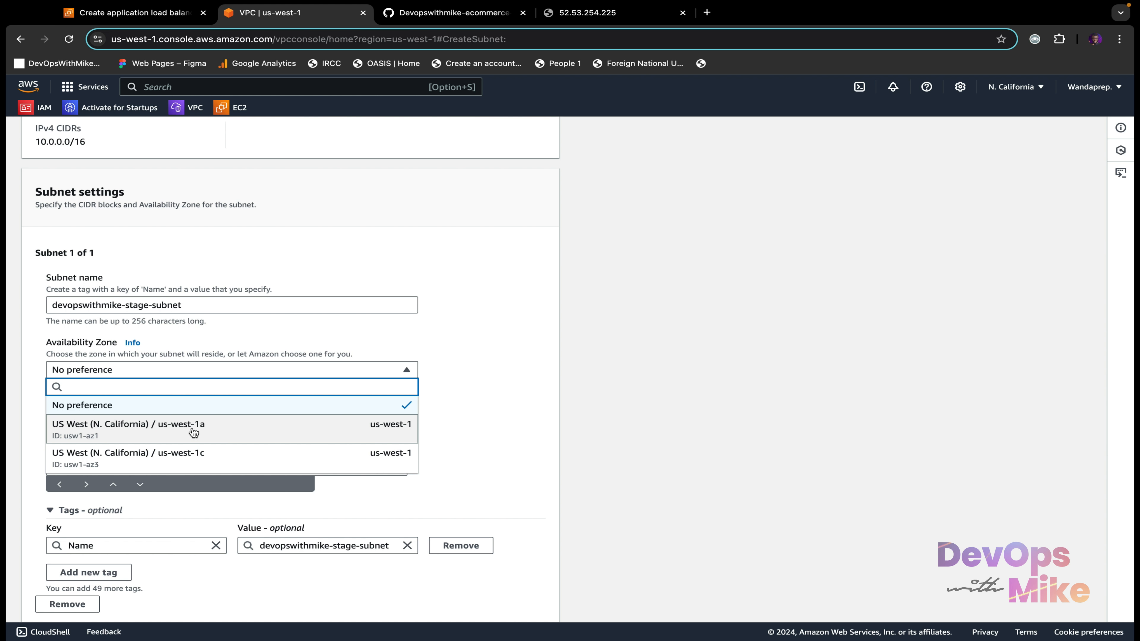
{"action": "left_click", "coordinate": [162, 453]}
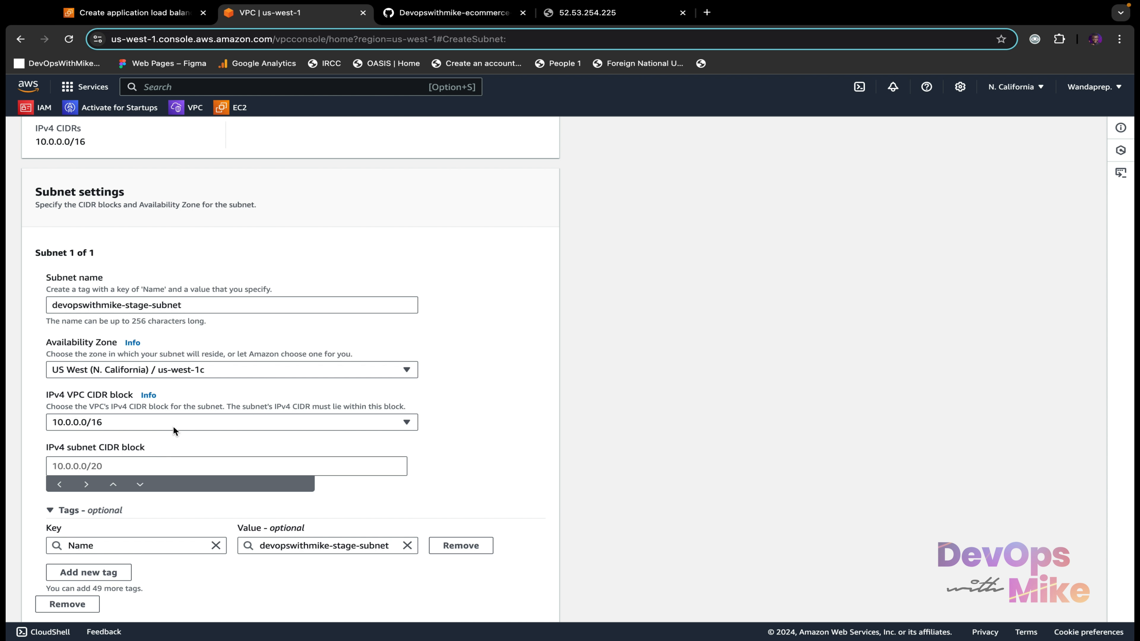
{"action": "scroll", "coordinate": [204, 415], "scroll_direction": "down", "scroll_amount": 1}
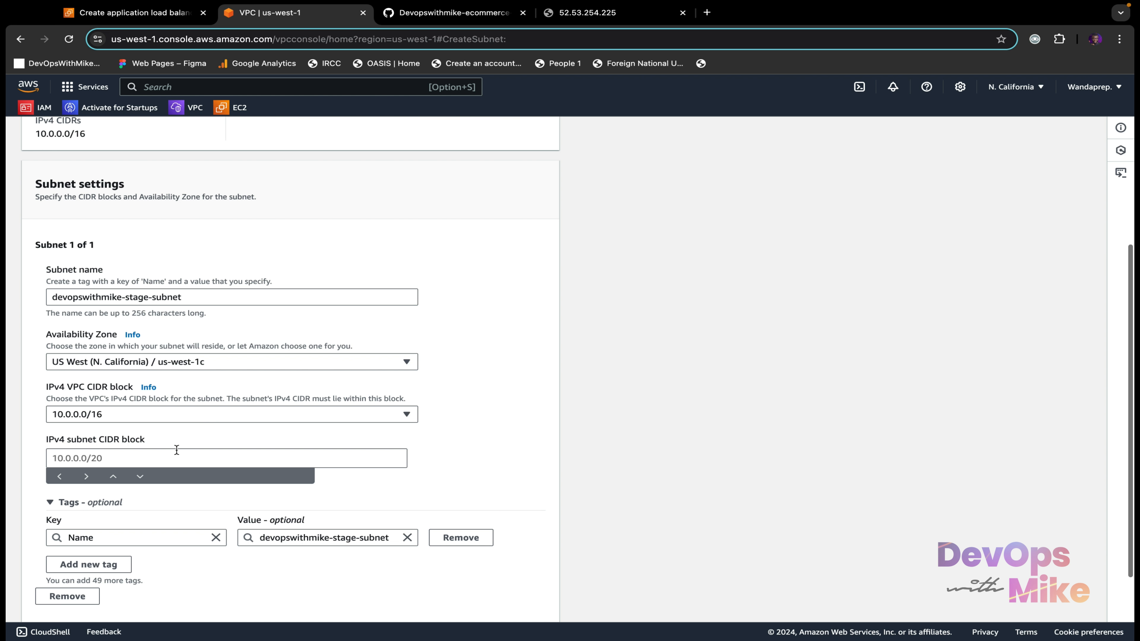
{"action": "left_click", "coordinate": [171, 457]}
{"action": "type", "text": "10.0.2."}
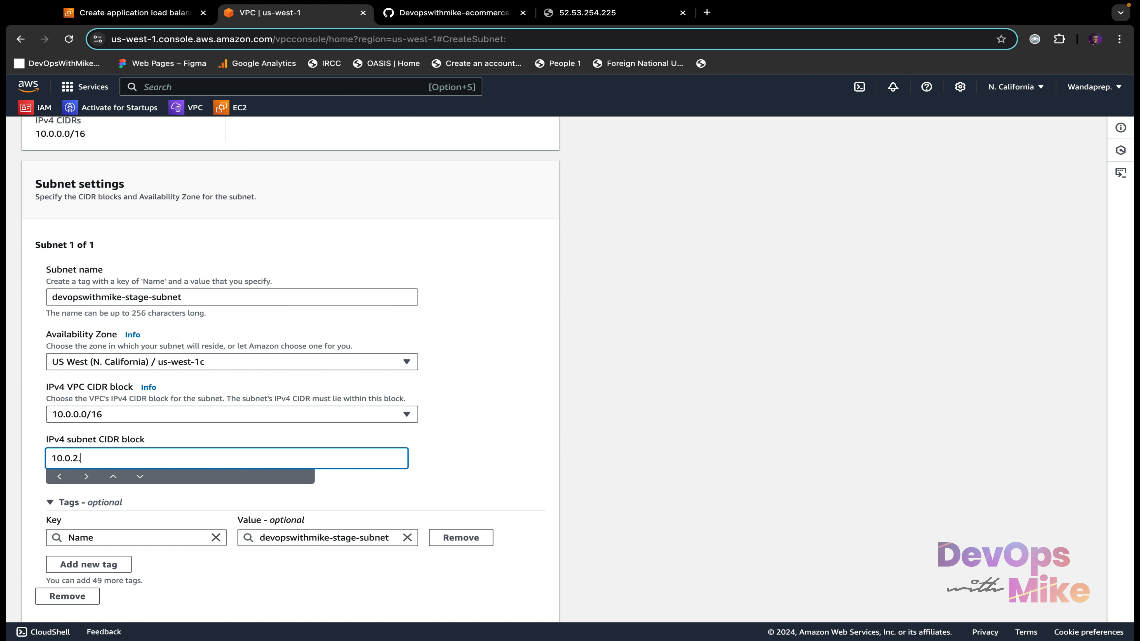
{"action": "type", "text": "0/16"}
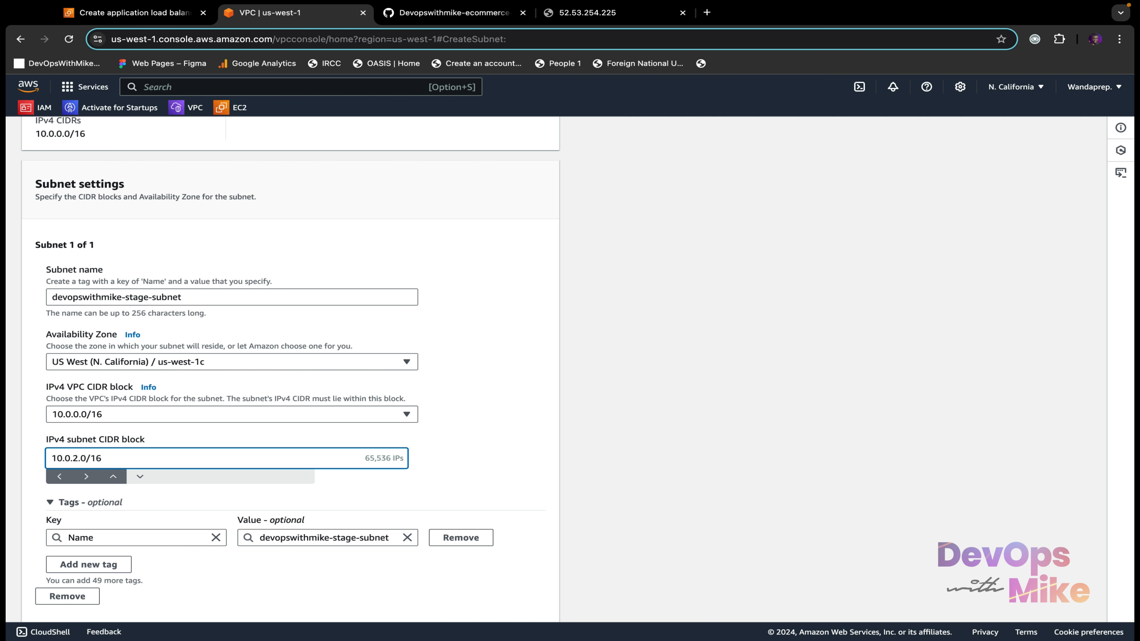
Review the VPC, name, availability zone and CIDR block entered for the new subnet
{"action": "scroll", "coordinate": [492, 450], "scroll_direction": "down", "scroll_amount": 2}
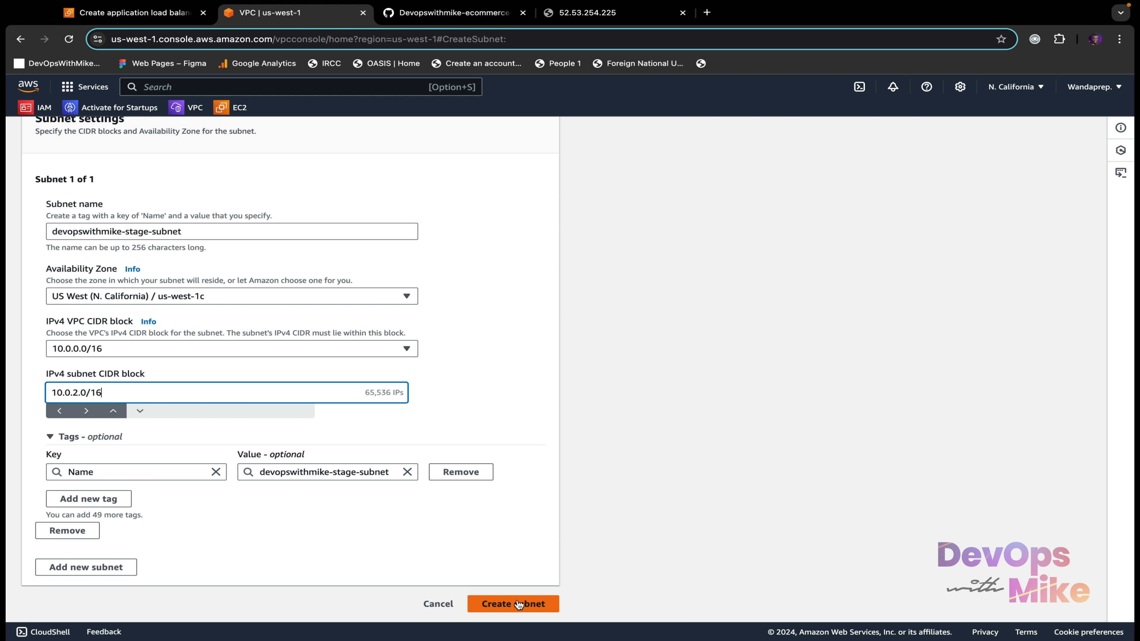
{"action": "scroll", "coordinate": [373, 273], "scroll_direction": "up", "scroll_amount": 5}
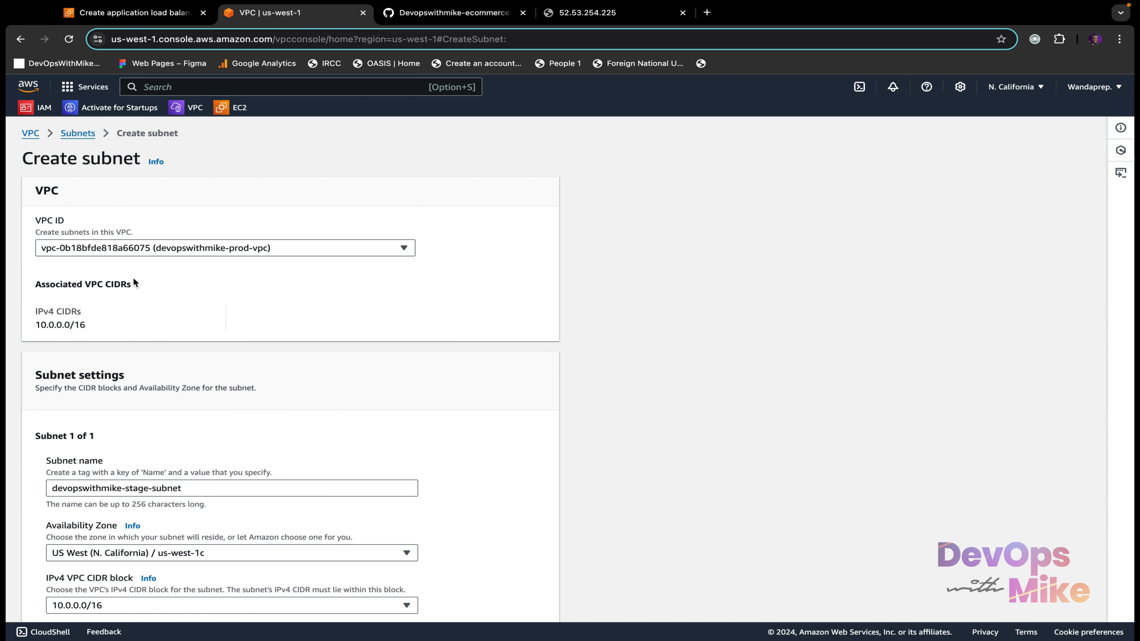
{"action": "scroll", "coordinate": [286, 459], "scroll_direction": "down", "scroll_amount": 5}
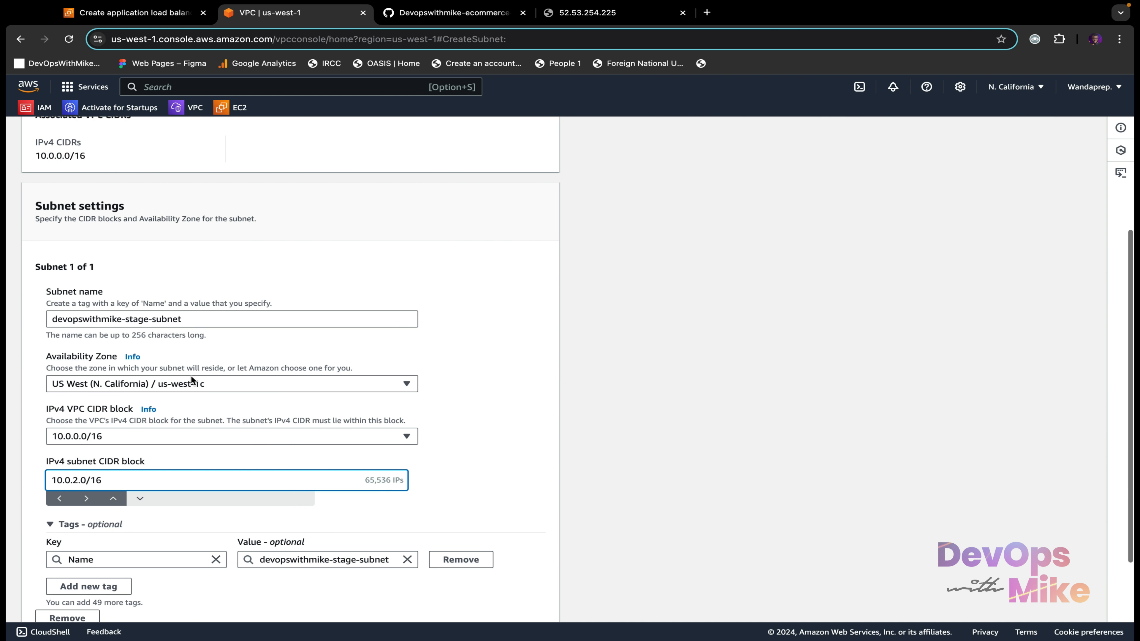
{"action": "left_click_drag", "start_coordinate": [209, 321], "coordinate": [30, 318]}
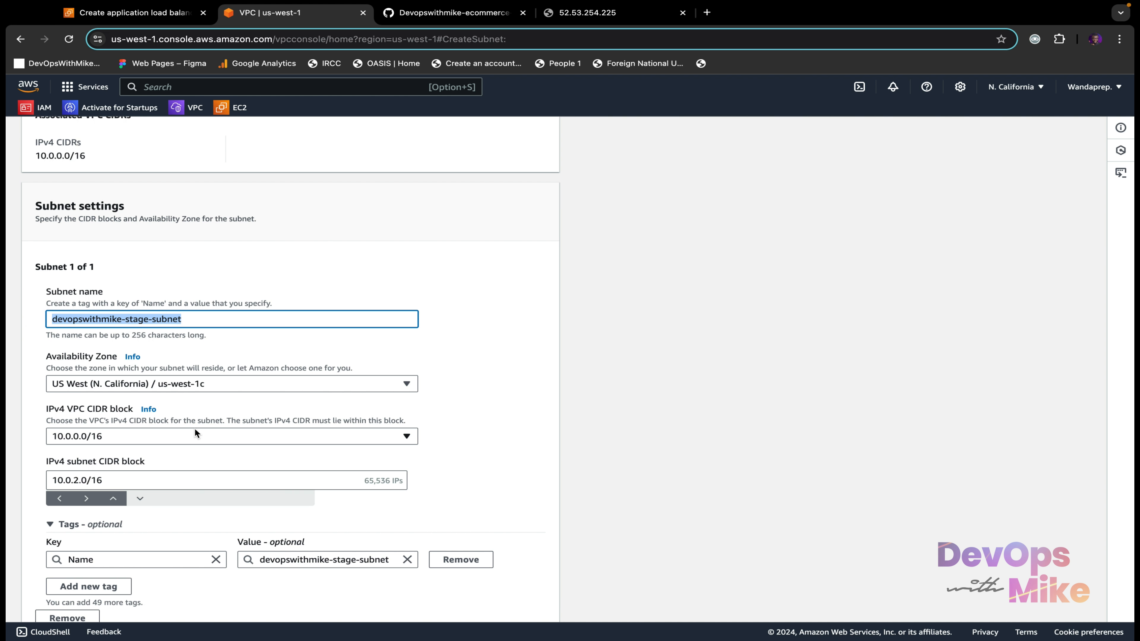
{"action": "scroll", "coordinate": [195, 428], "scroll_direction": "down", "scroll_amount": 2}
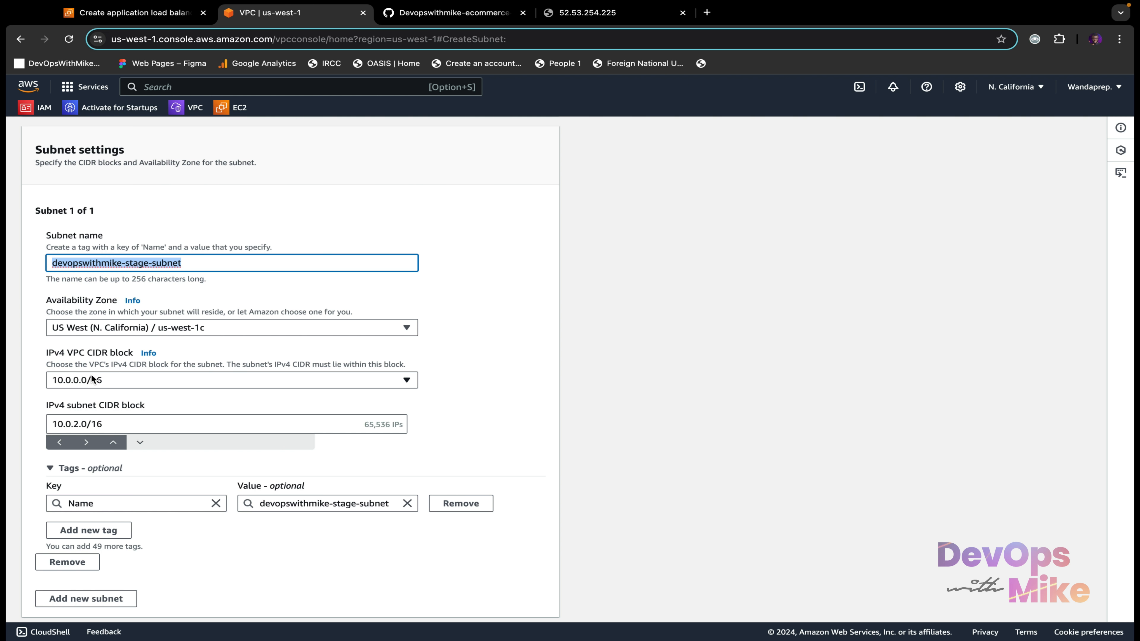
{"action": "left_click_drag", "start_coordinate": [119, 424], "coordinate": [41, 422]}
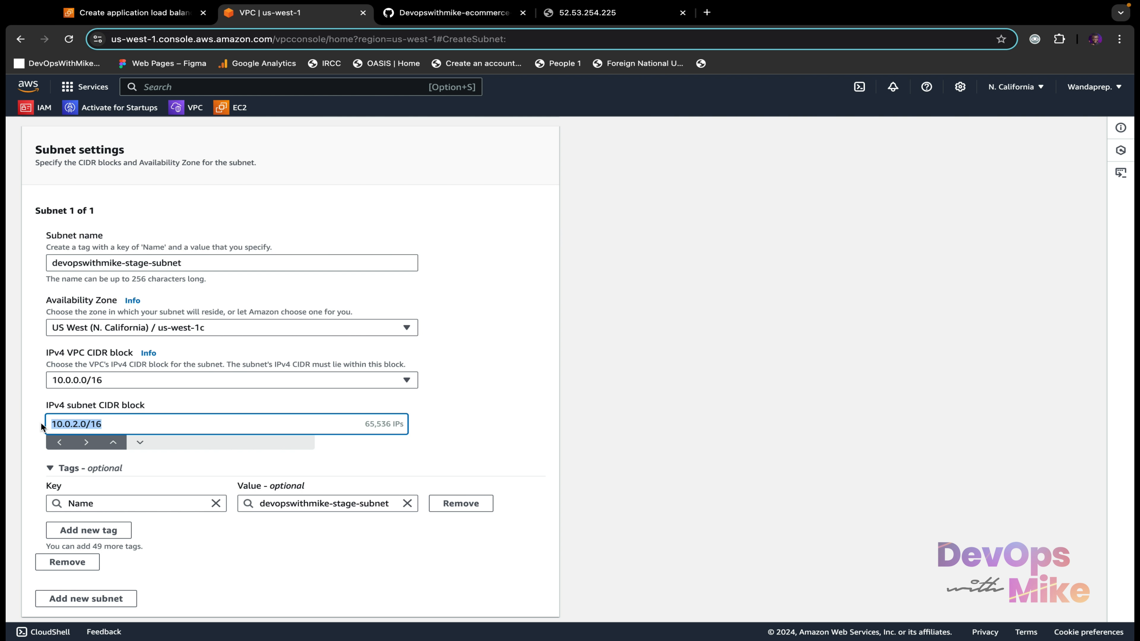
{"action": "scroll", "coordinate": [102, 481], "scroll_direction": "down", "scroll_amount": 1}
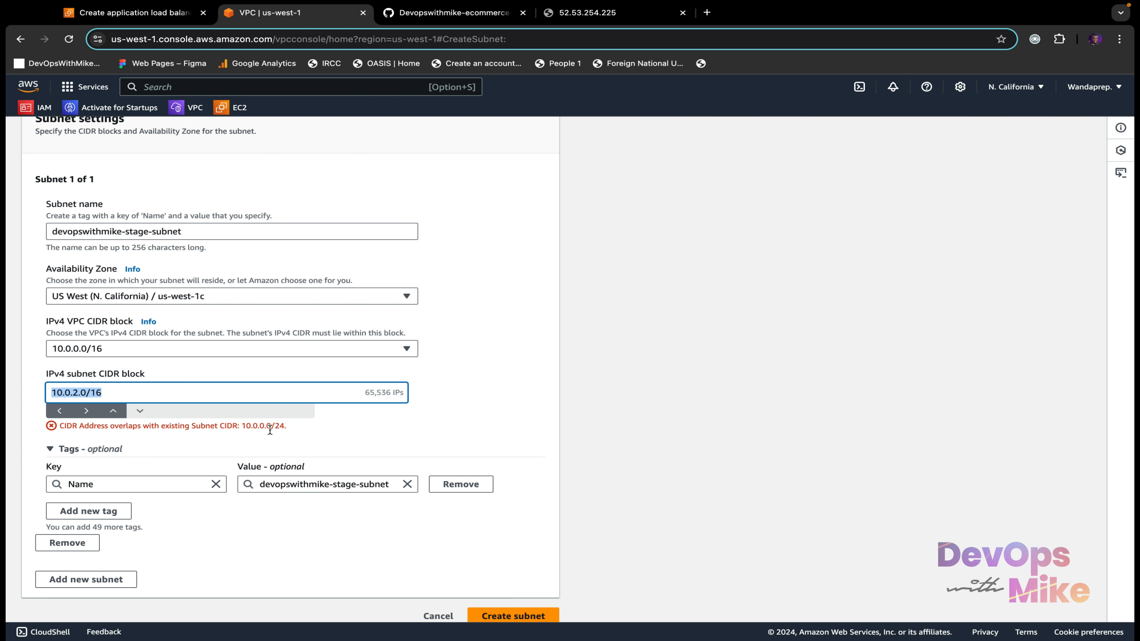
Change the subnet CIDR block to 10.0.2.0/24, create the subnet and show the full, unfiltered subnet list
{"action": "left_click", "coordinate": [180, 391]}
{"action": "key", "text": "BackSpace"}
{"action": "key", "text": "BackSpace"}
{"action": "type", "text": "24"}
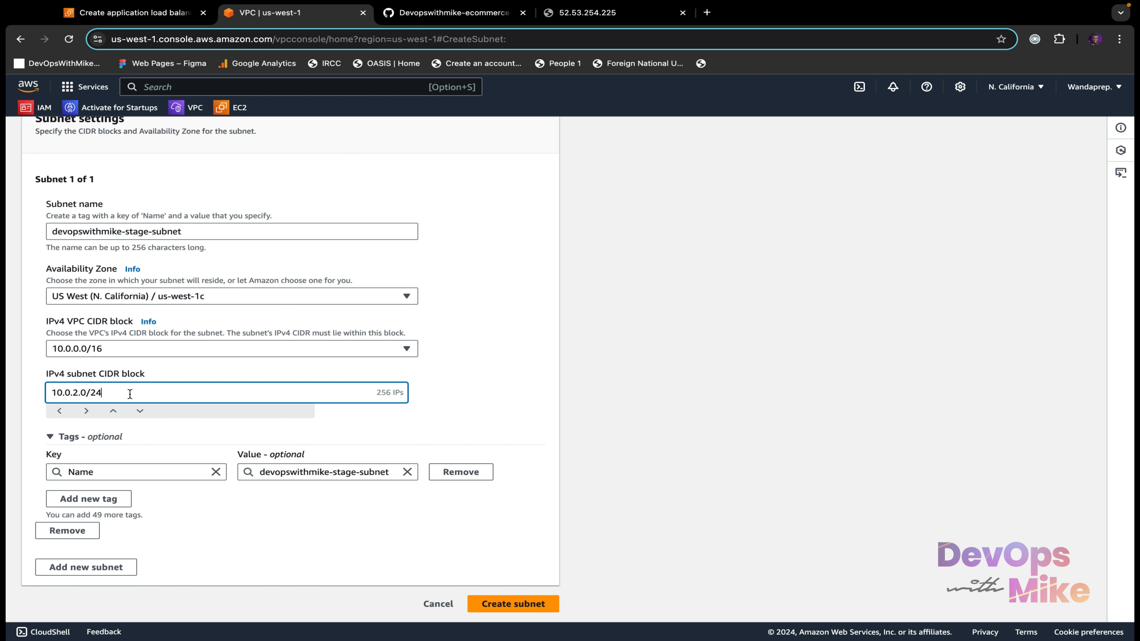
{"action": "left_click", "coordinate": [519, 604]}
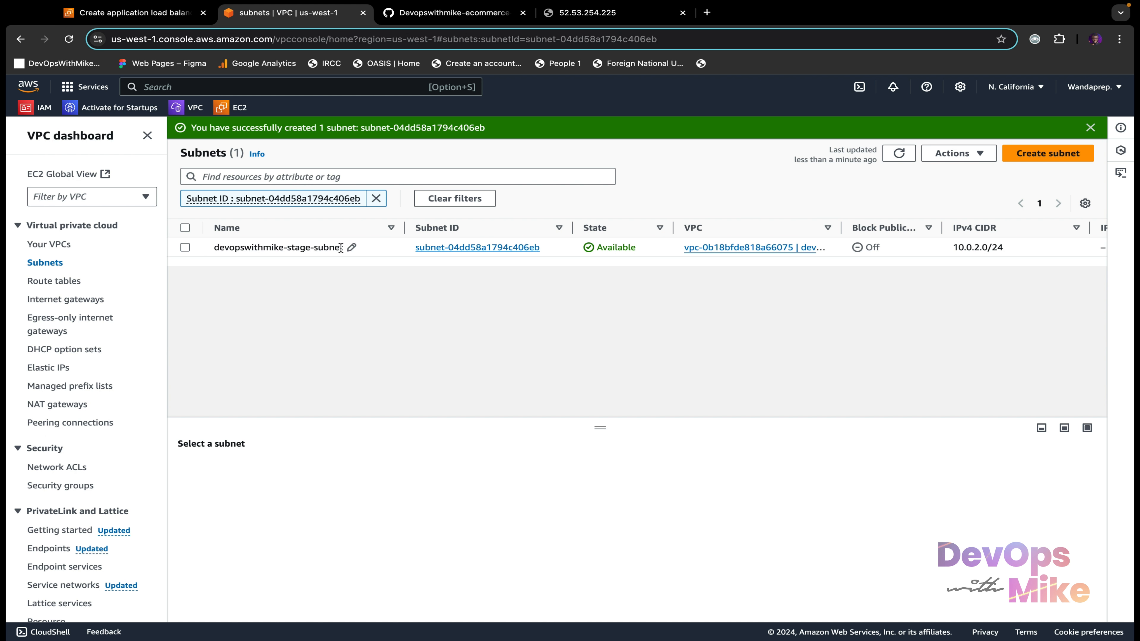
{"action": "left_click", "coordinate": [376, 198]}
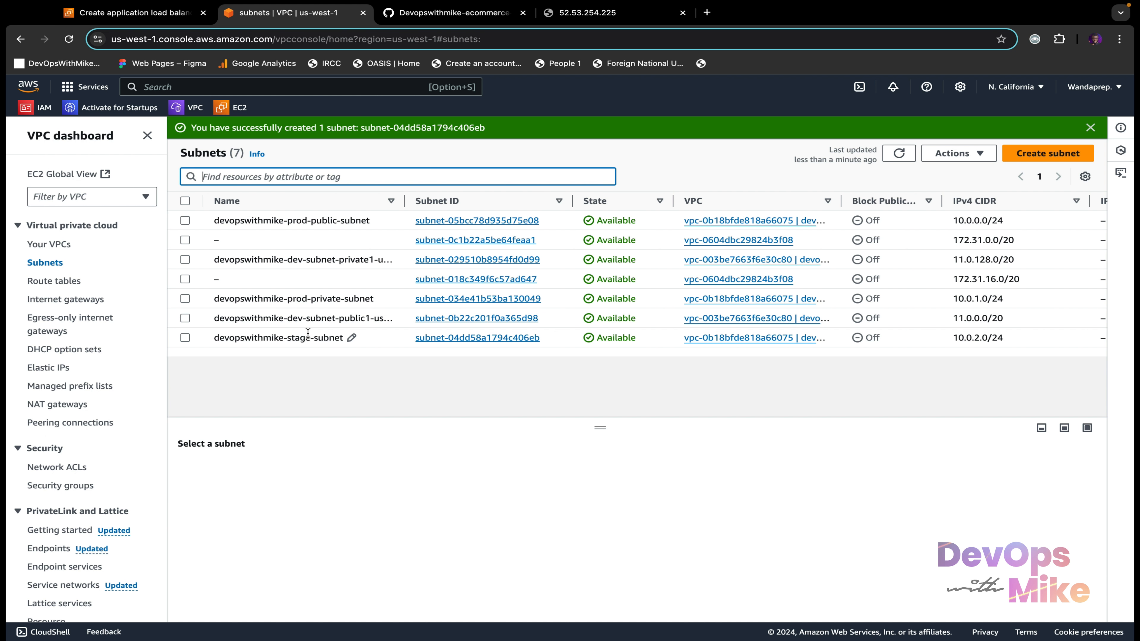
Return to the load balancer form, refresh the VPCs and reselect devopswithmike-prod-vpc in the network mapping
{"action": "left_click", "coordinate": [173, 20]}
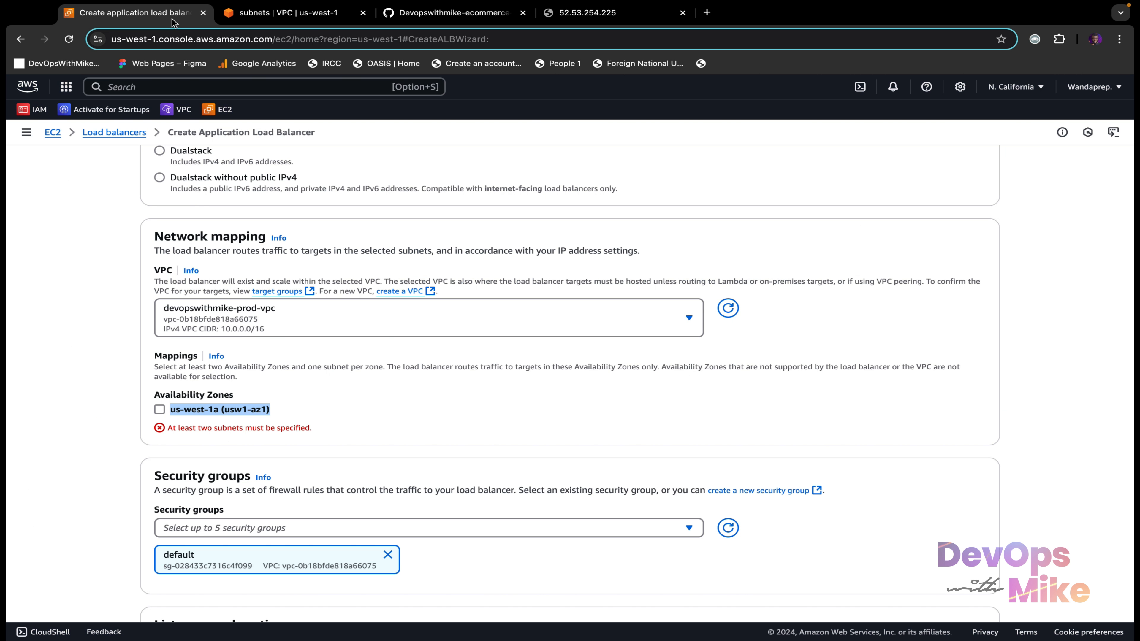
{"action": "left_click", "coordinate": [731, 310]}
{"action": "left_click", "coordinate": [659, 318]}
{"action": "left_click", "coordinate": [493, 455]}
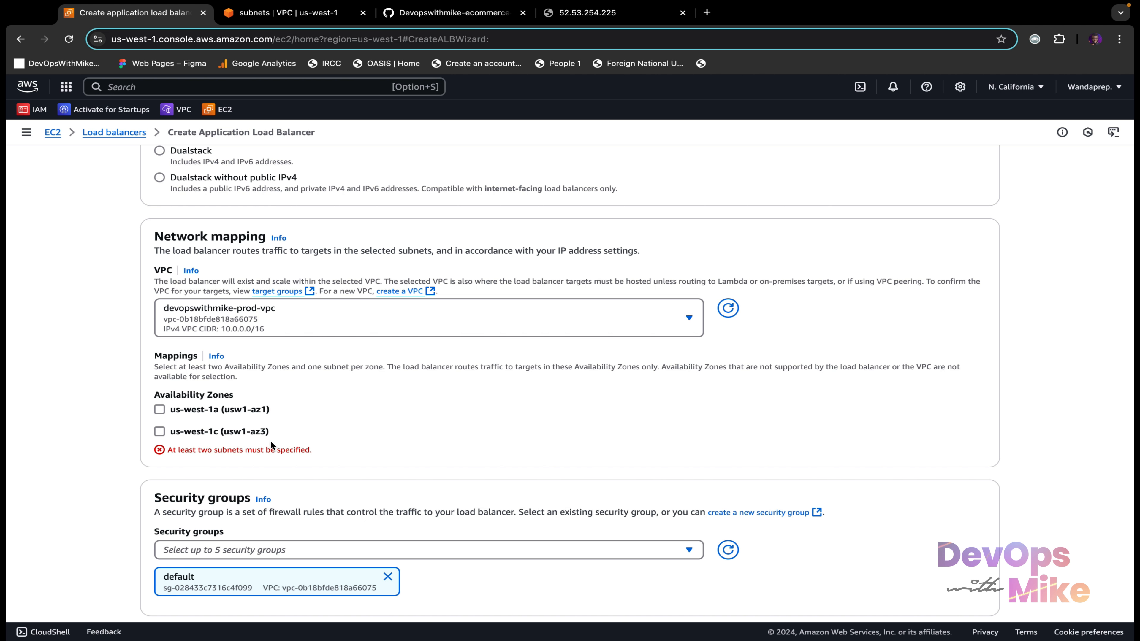
Map the load balancer to us-west-1a with devopswithmike-prod-public-subnet and us-west-1c with devopswithmike-stage-subnet
{"action": "scroll", "coordinate": [308, 424], "scroll_direction": "up", "scroll_amount": 1}
{"action": "scroll", "coordinate": [307, 424], "scroll_direction": "down", "scroll_amount": 2}
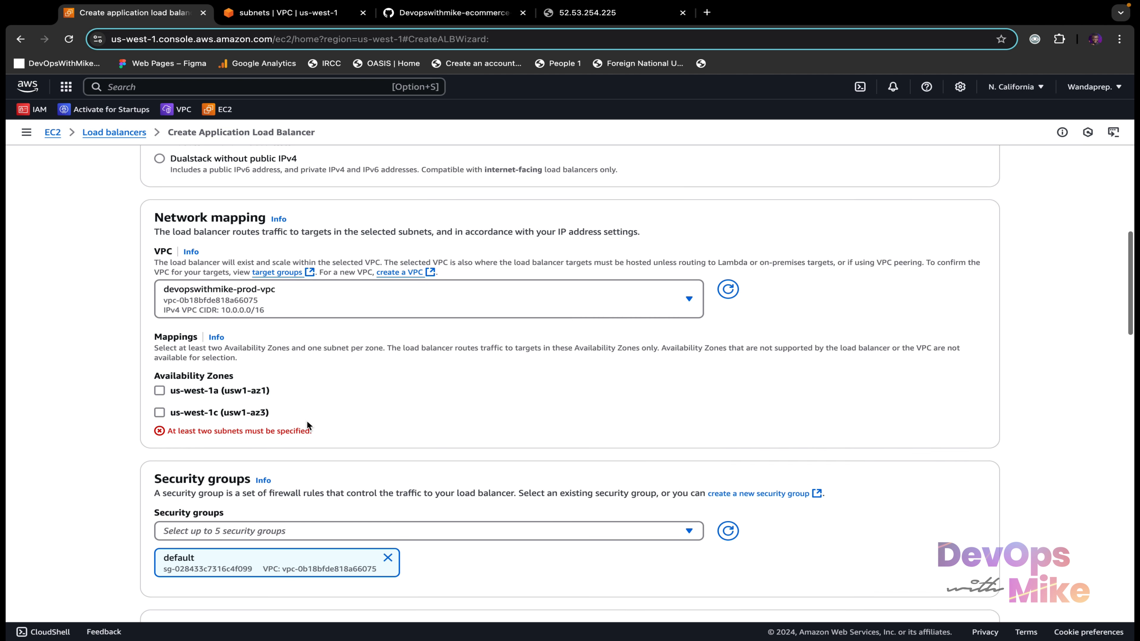
{"action": "left_click", "coordinate": [159, 389]}
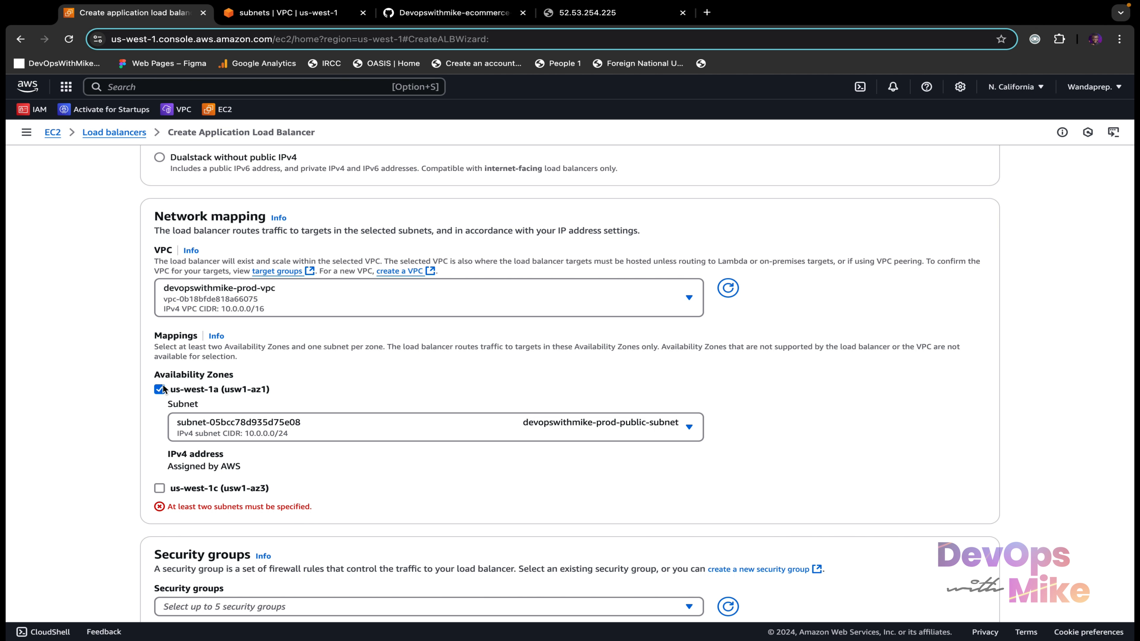
{"action": "left_click", "coordinate": [547, 432]}
{"action": "left_click", "coordinate": [571, 467]}
{"action": "left_click", "coordinate": [161, 489]}
{"action": "scroll", "coordinate": [277, 507], "scroll_direction": "down", "scroll_amount": 1}
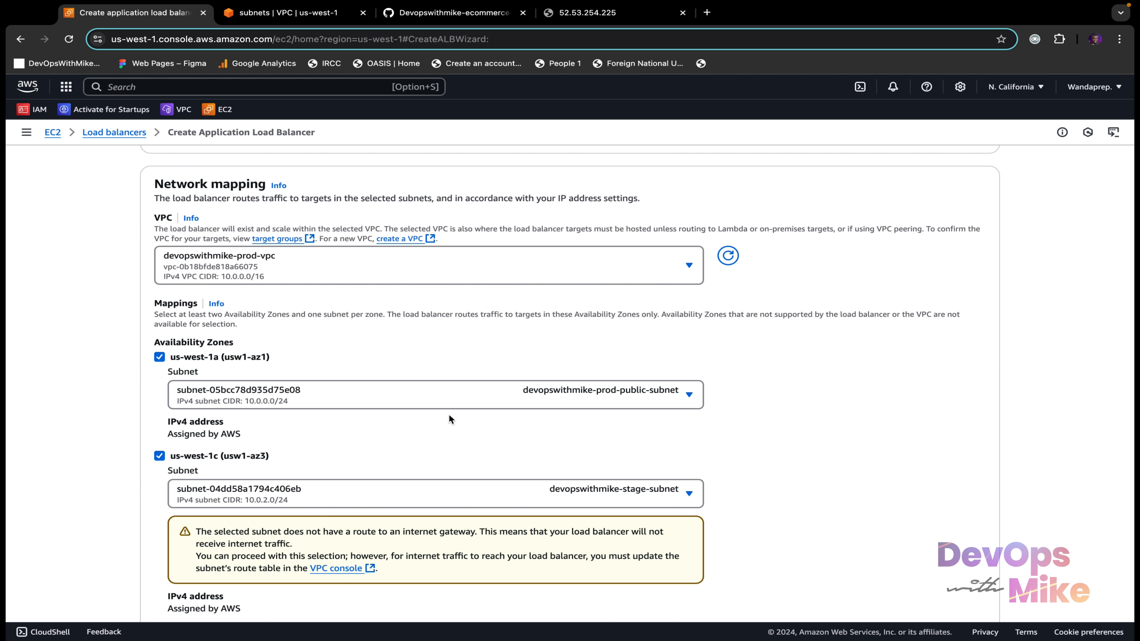
Replace the load balancer's default security group with ecommerce-sg
{"action": "scroll", "coordinate": [381, 488], "scroll_direction": "down", "scroll_amount": 3}
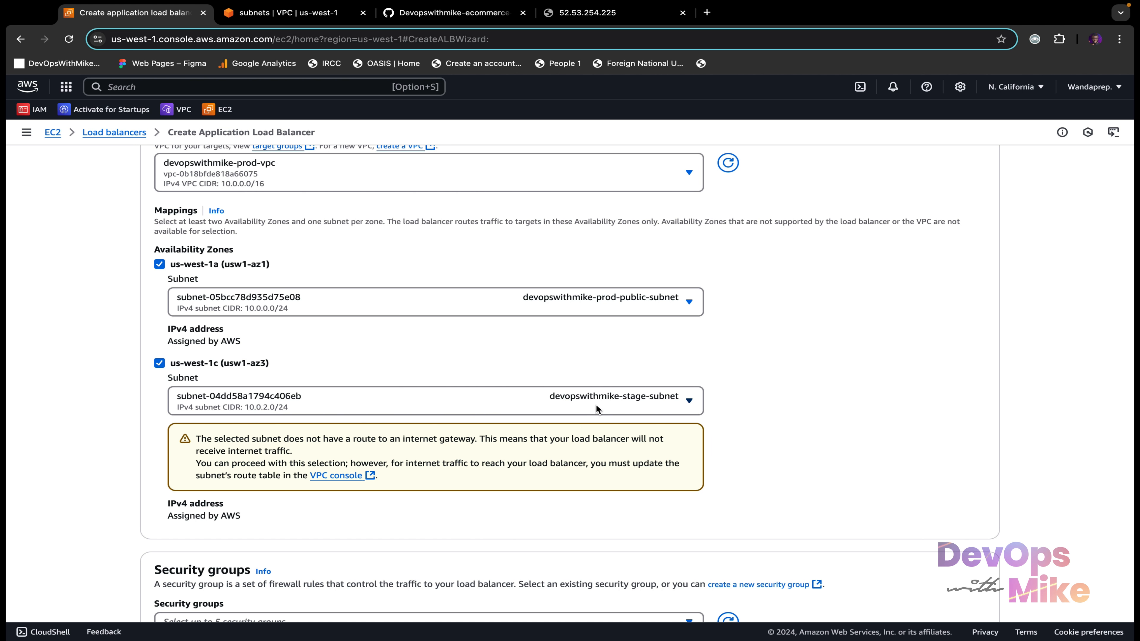
{"action": "scroll", "coordinate": [596, 405], "scroll_direction": "down", "scroll_amount": 3}
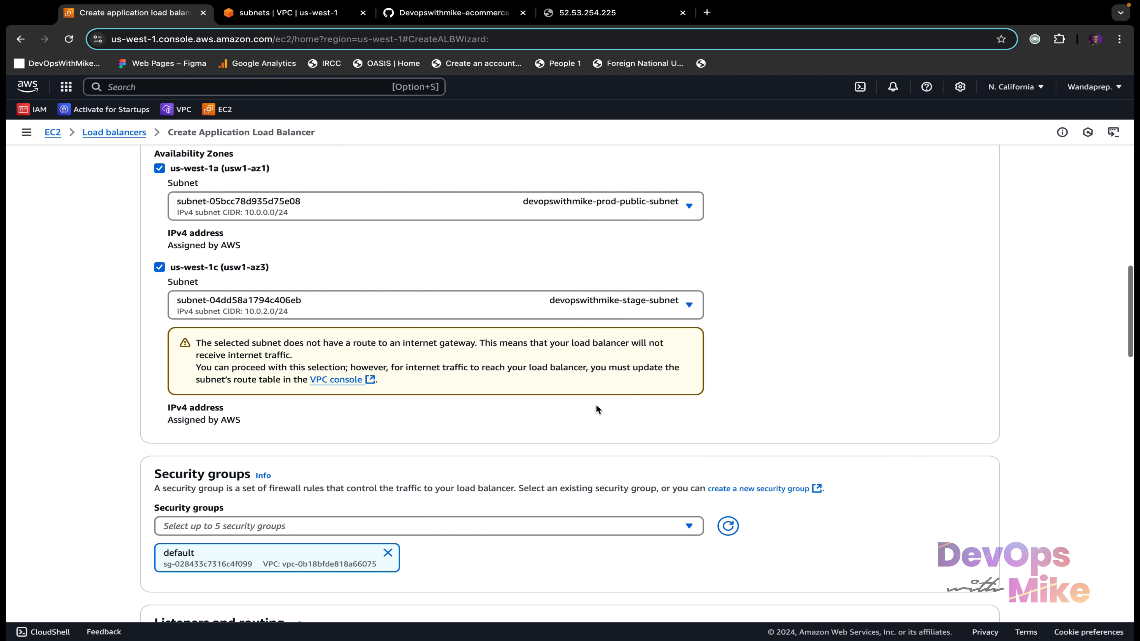
{"action": "scroll", "coordinate": [596, 404], "scroll_direction": "up", "scroll_amount": 15}
{"action": "scroll", "coordinate": [597, 404], "scroll_direction": "down", "scroll_amount": 12}
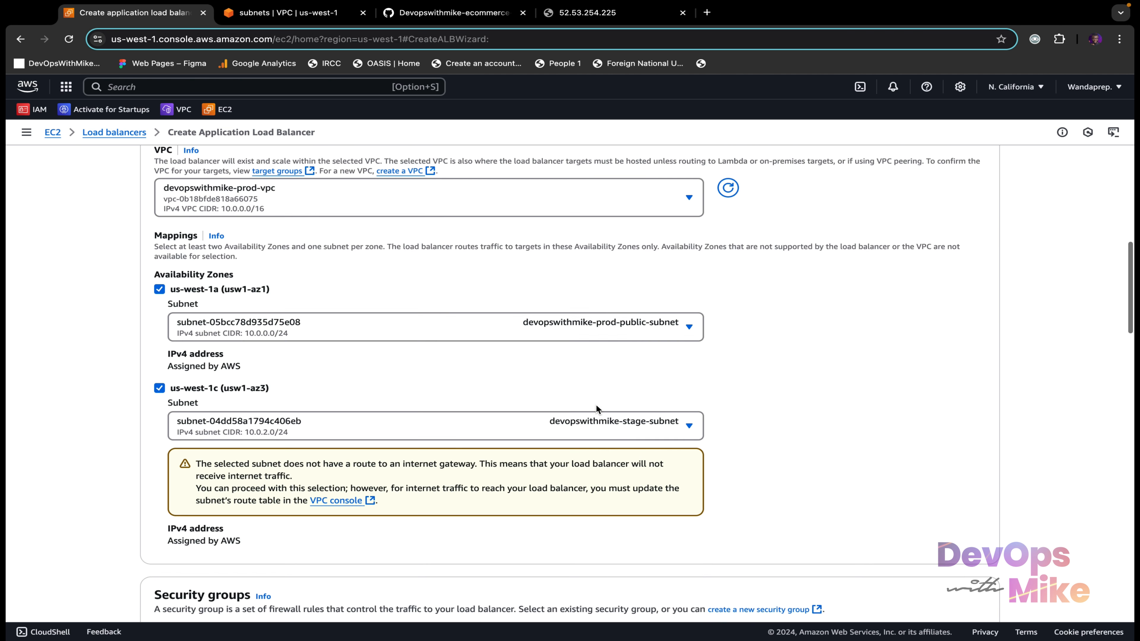
{"action": "scroll", "coordinate": [596, 405], "scroll_direction": "down", "scroll_amount": 1}
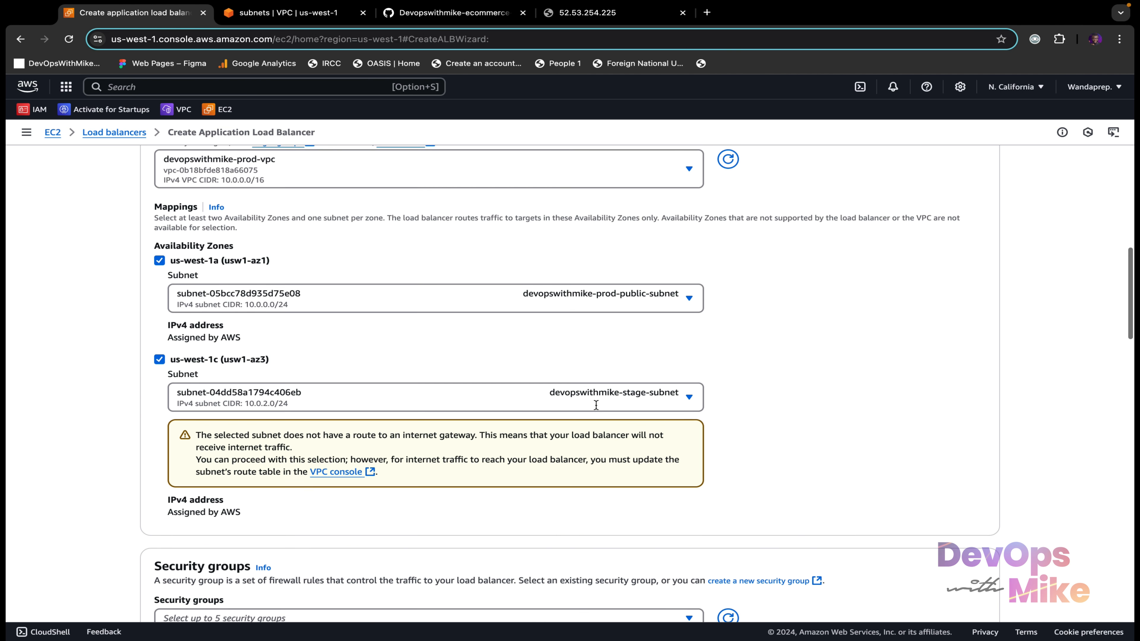
{"action": "scroll", "coordinate": [597, 404], "scroll_direction": "down", "scroll_amount": 6}
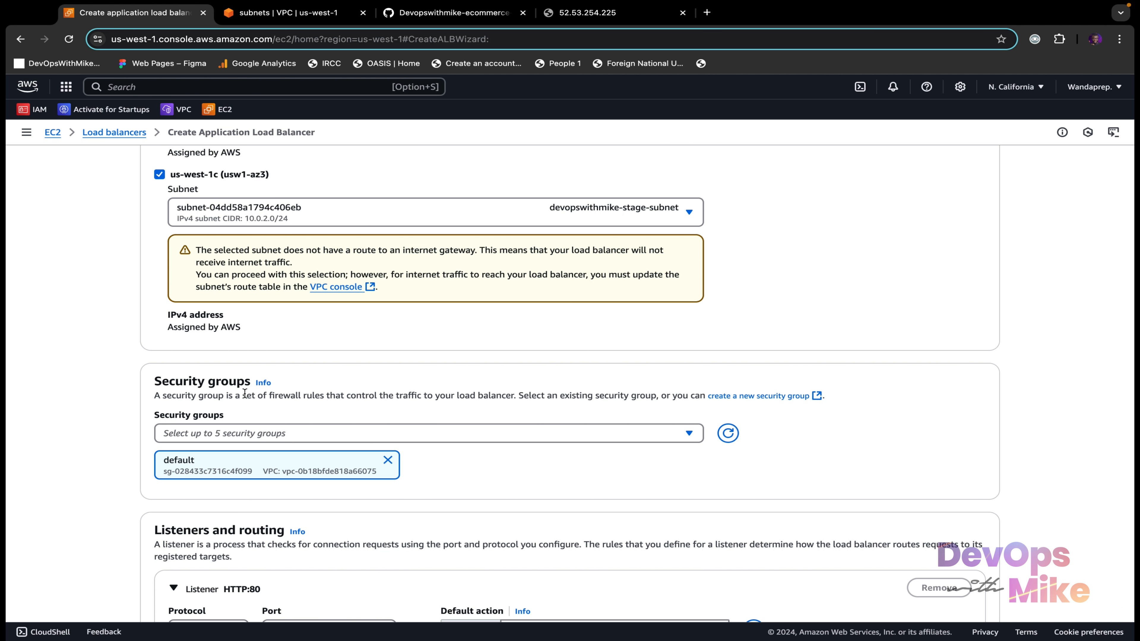
{"action": "left_click", "coordinate": [387, 460]}
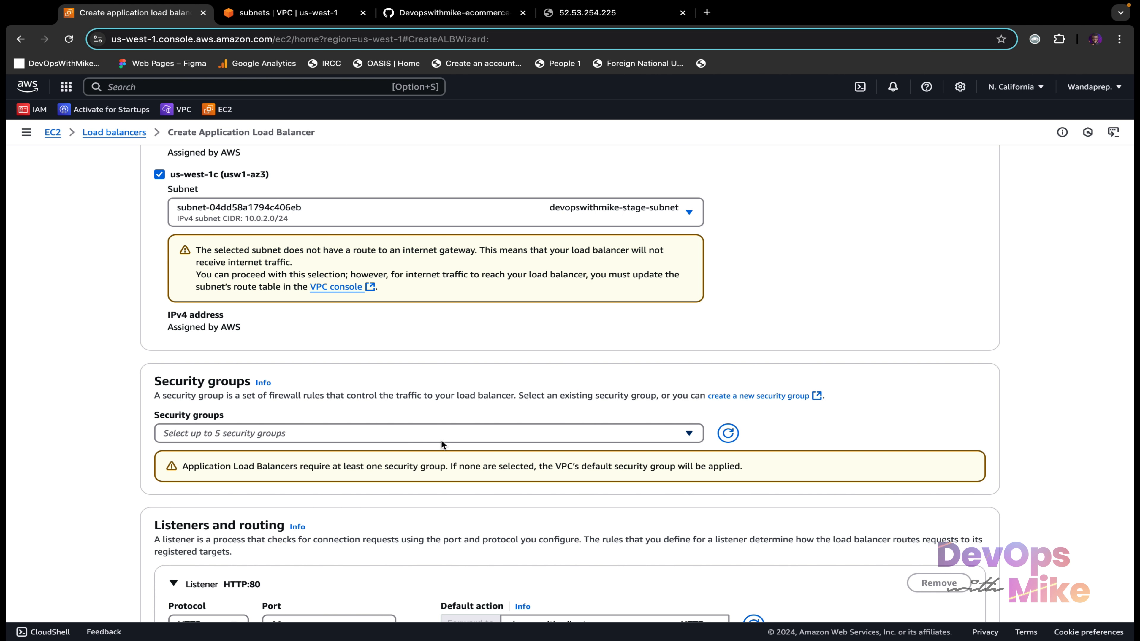
{"action": "left_click", "coordinate": [438, 435]}
{"action": "left_click", "coordinate": [443, 536]}
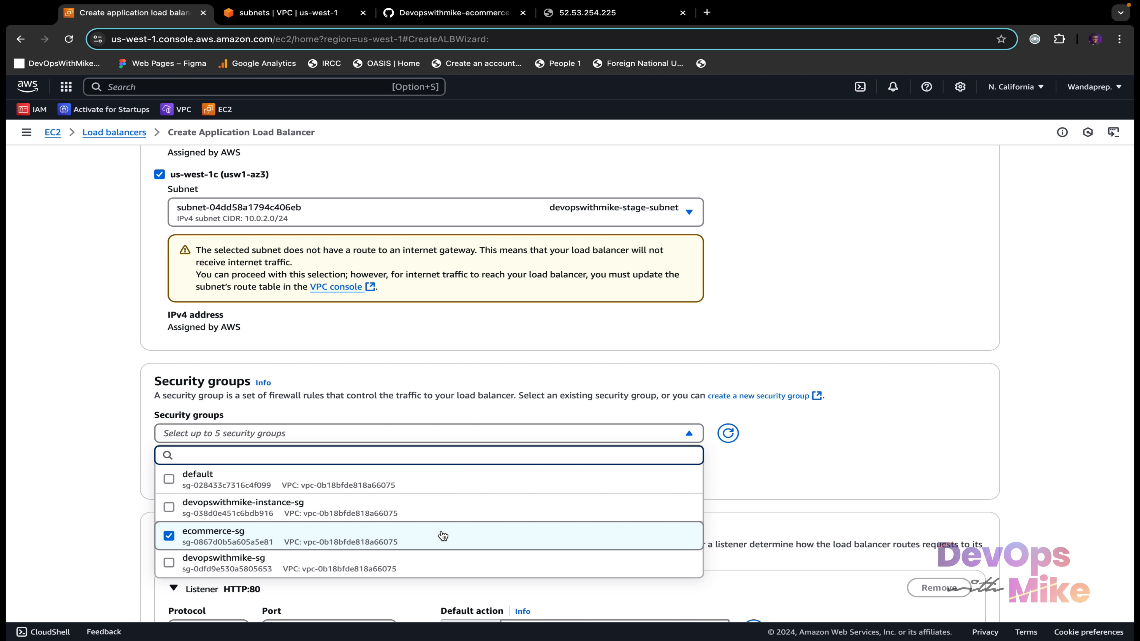
{"action": "left_click", "coordinate": [815, 439]}
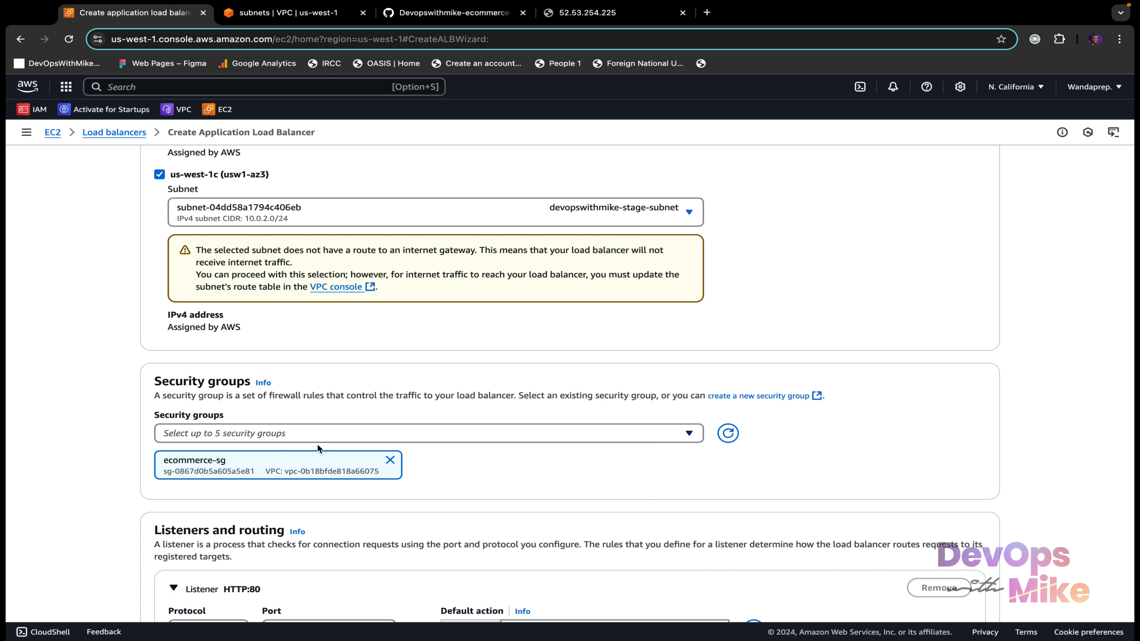
Check the listener's protocol, port and forwarding target group in the load balancer's routing settings
{"action": "scroll", "coordinate": [214, 475], "scroll_direction": "down", "scroll_amount": 8}
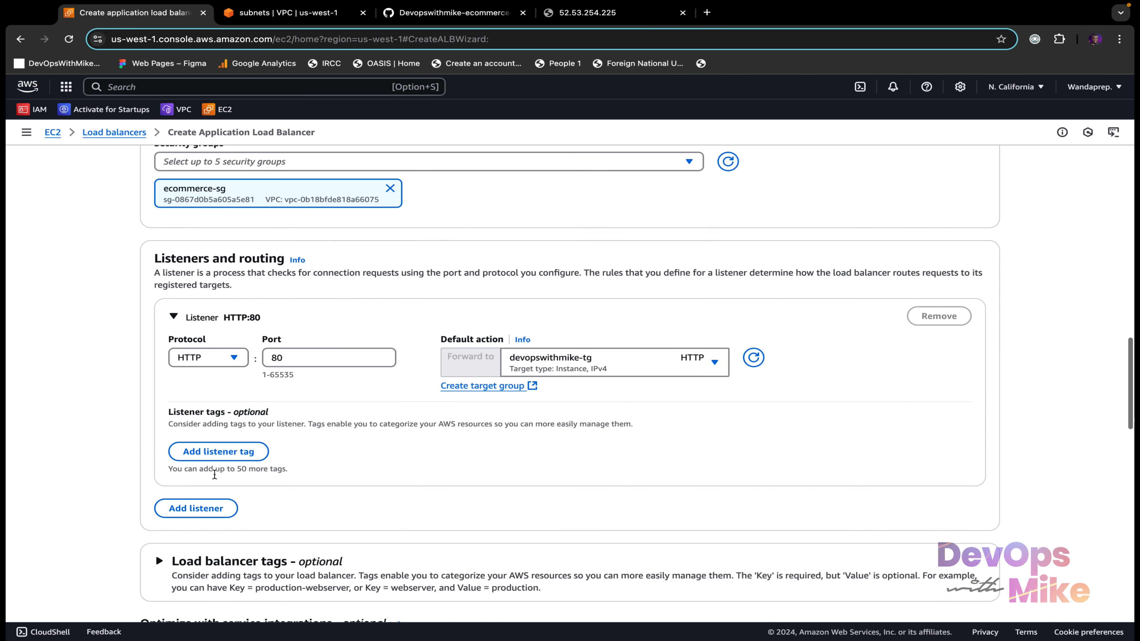
{"action": "scroll", "coordinate": [468, 328], "scroll_direction": "up", "scroll_amount": 2}
{"action": "scroll", "coordinate": [468, 328], "scroll_direction": "down", "scroll_amount": 1}
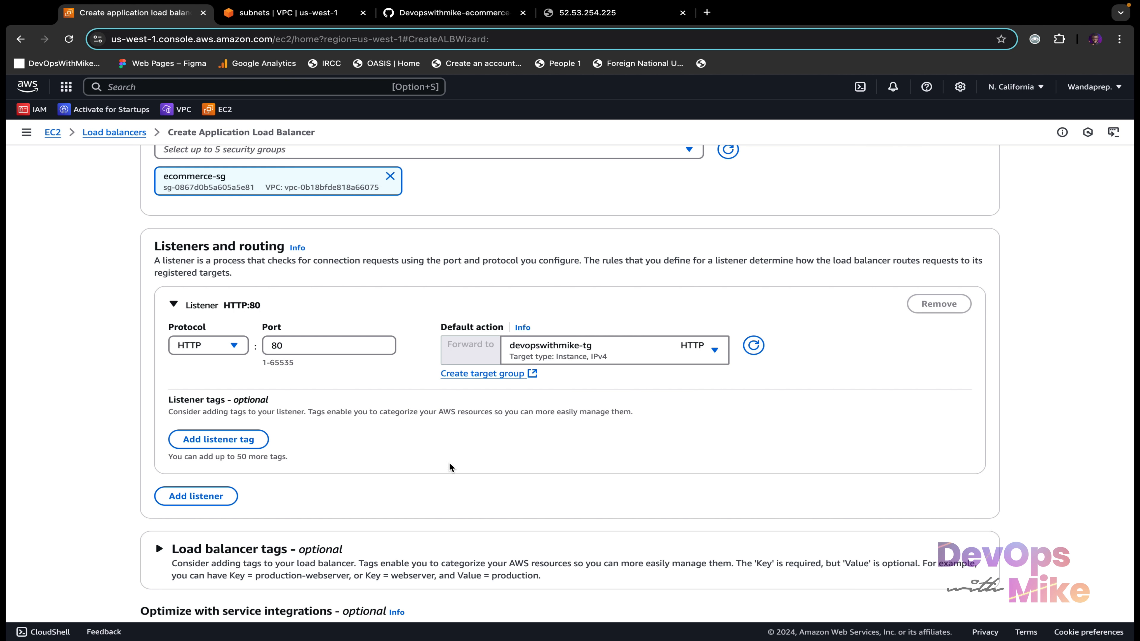
Review the devopswithmike-alb basic settings, network mapping and configuration summary, and create the load balancer
{"action": "scroll", "coordinate": [446, 471], "scroll_direction": "down", "scroll_amount": 5}
{"action": "scroll", "coordinate": [446, 472], "scroll_direction": "up", "scroll_amount": 20}
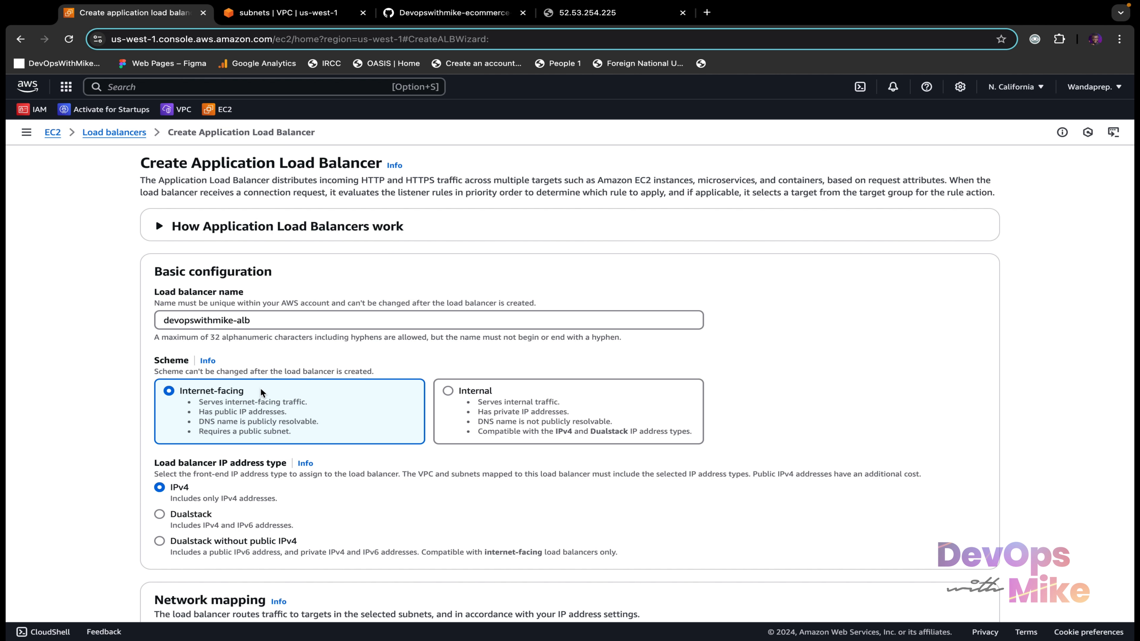
{"action": "scroll", "coordinate": [233, 426], "scroll_direction": "down", "scroll_amount": 8}
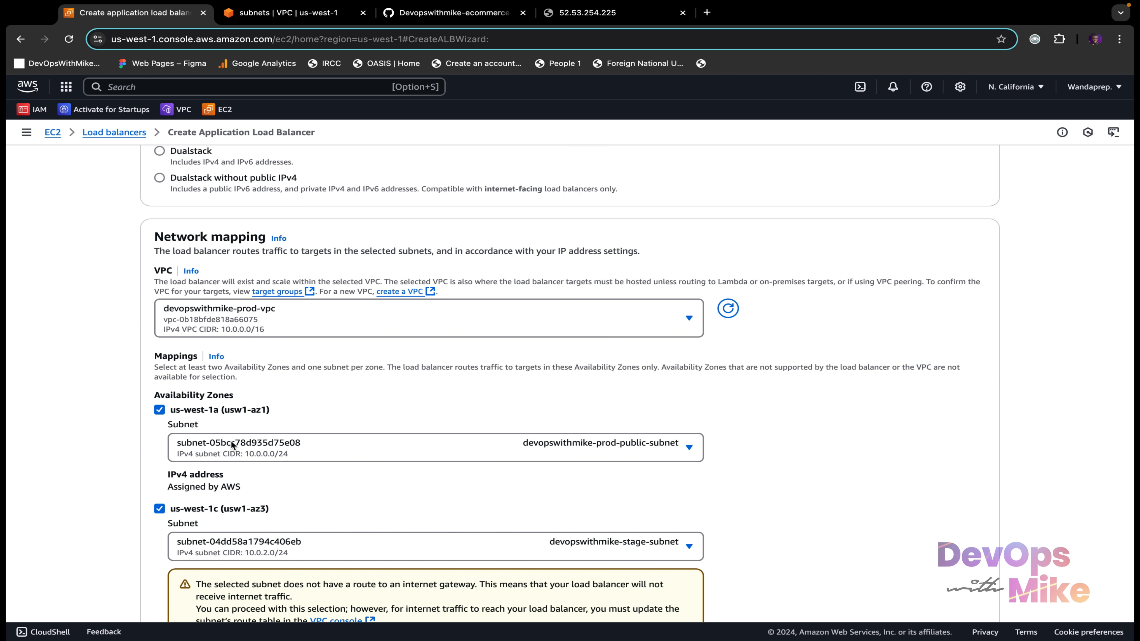
{"action": "scroll", "coordinate": [211, 447], "scroll_direction": "down", "scroll_amount": 1}
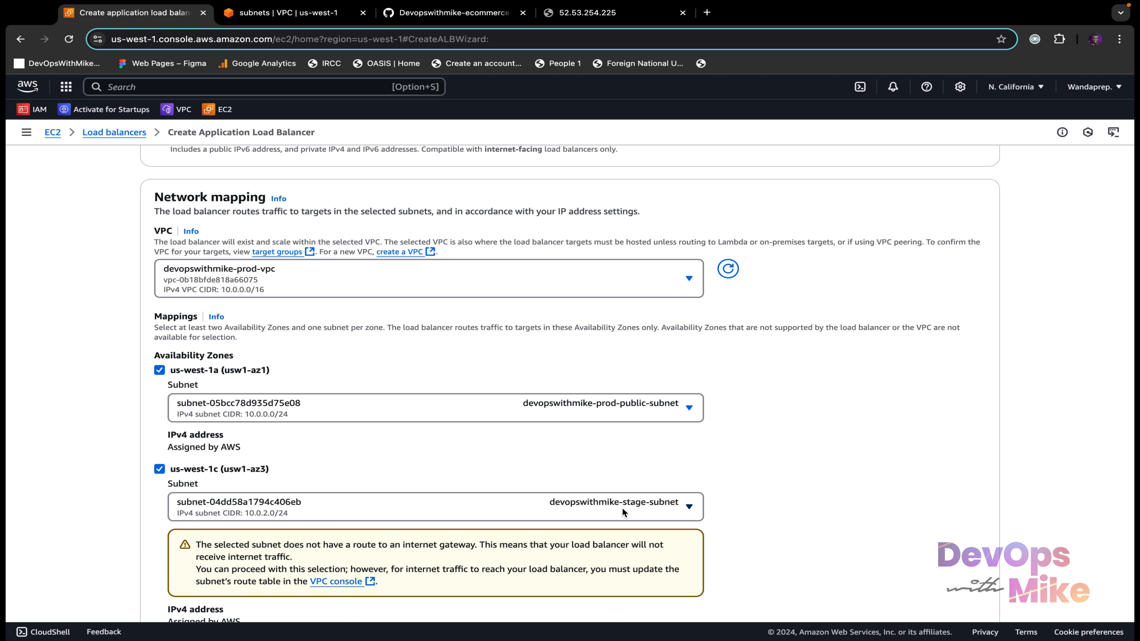
{"action": "scroll", "coordinate": [622, 512], "scroll_direction": "down", "scroll_amount": 20}
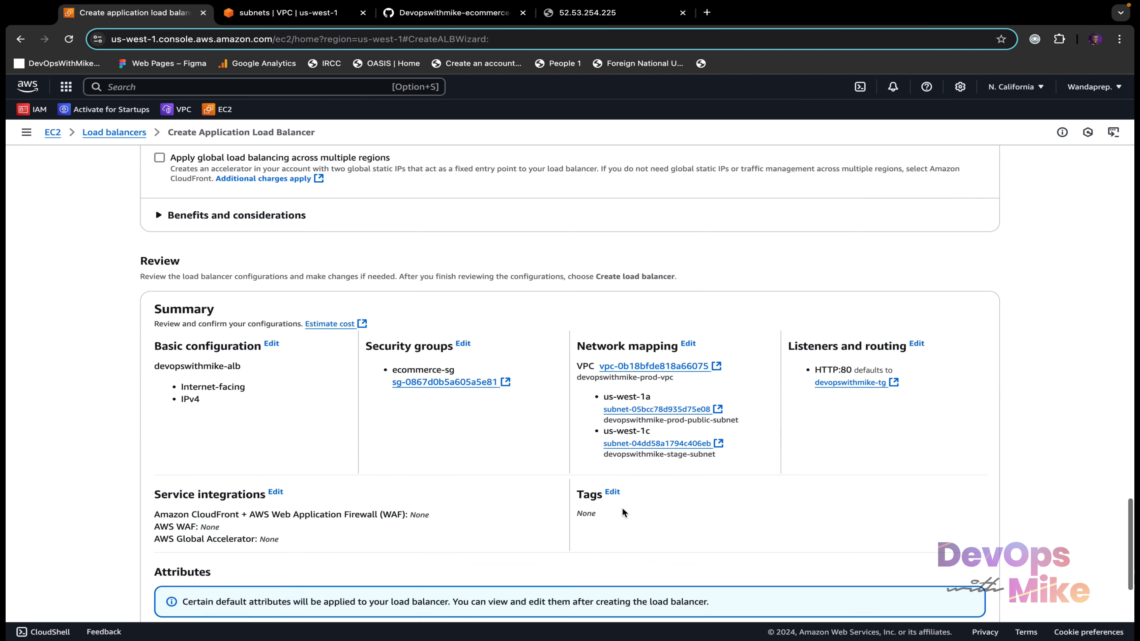
{"action": "scroll", "coordinate": [650, 503], "scroll_direction": "down", "scroll_amount": 5}
{"action": "left_click", "coordinate": [929, 586]}
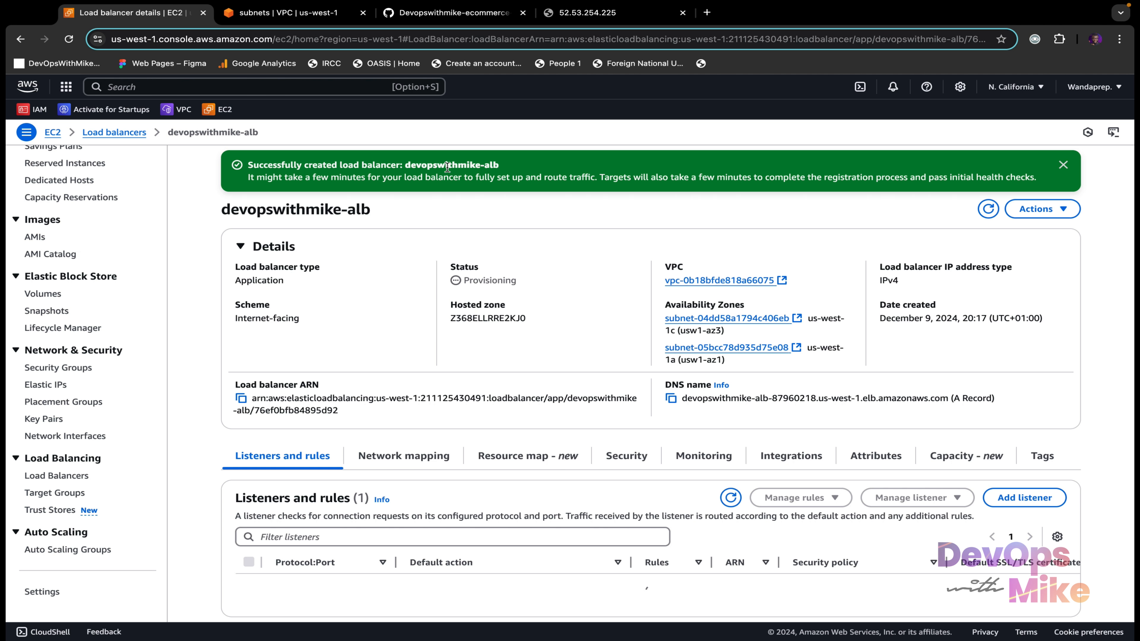
Check the new load balancer's status, DNS name and listener rule on its details page
{"action": "scroll", "coordinate": [481, 350], "scroll_direction": "down", "scroll_amount": 2}
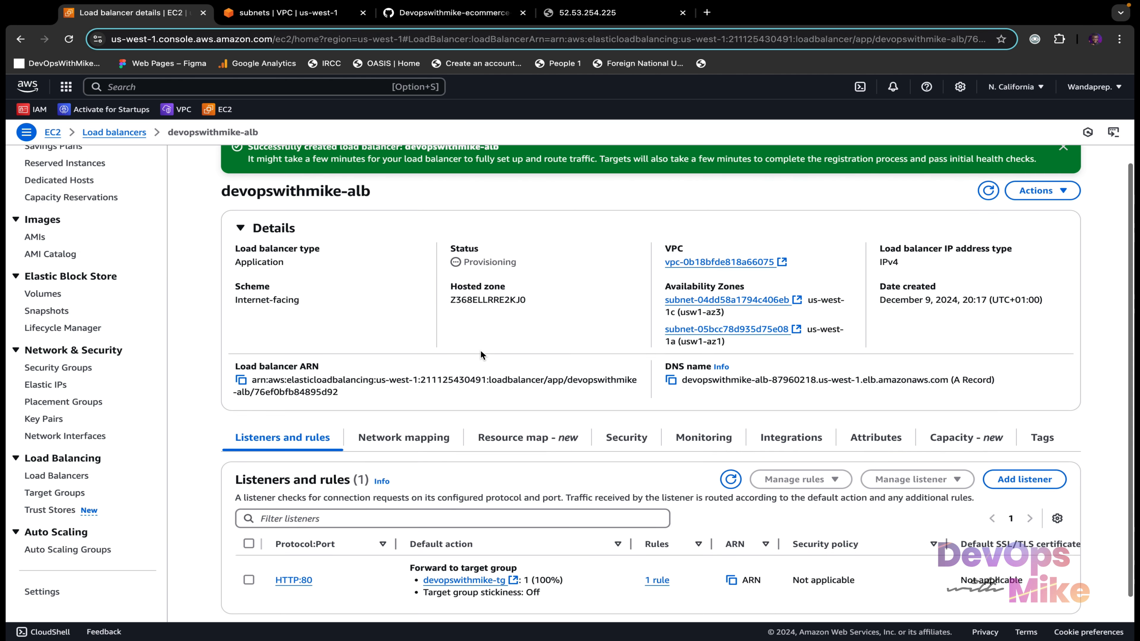
{"action": "scroll", "coordinate": [481, 350], "scroll_direction": "up", "scroll_amount": 2}
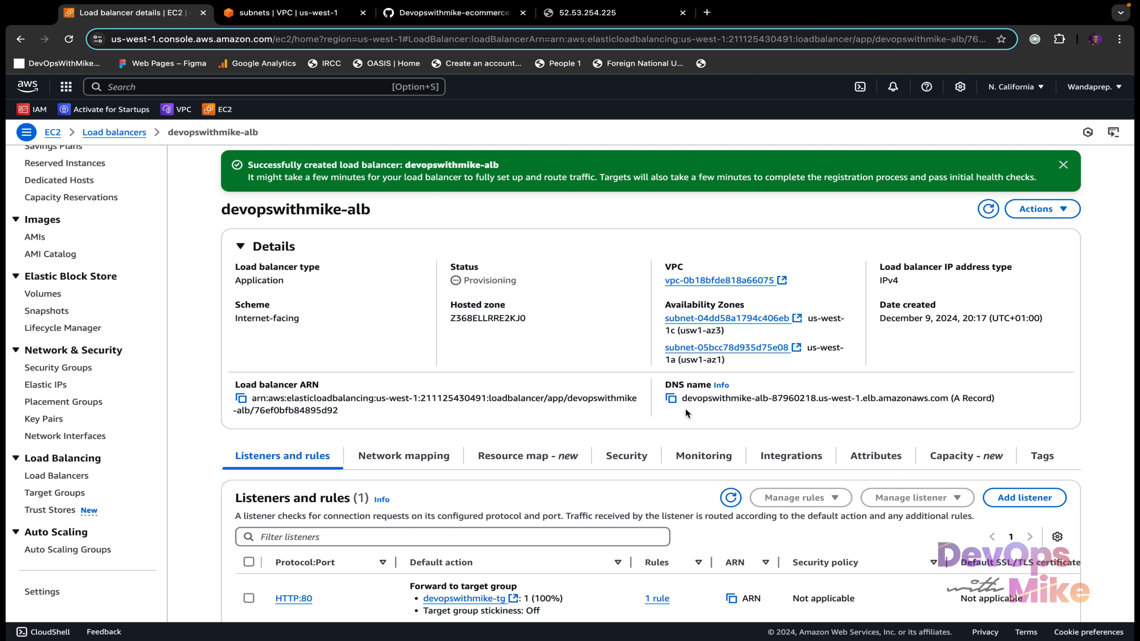
{"action": "scroll", "coordinate": [676, 401], "scroll_direction": "down", "scroll_amount": 1}
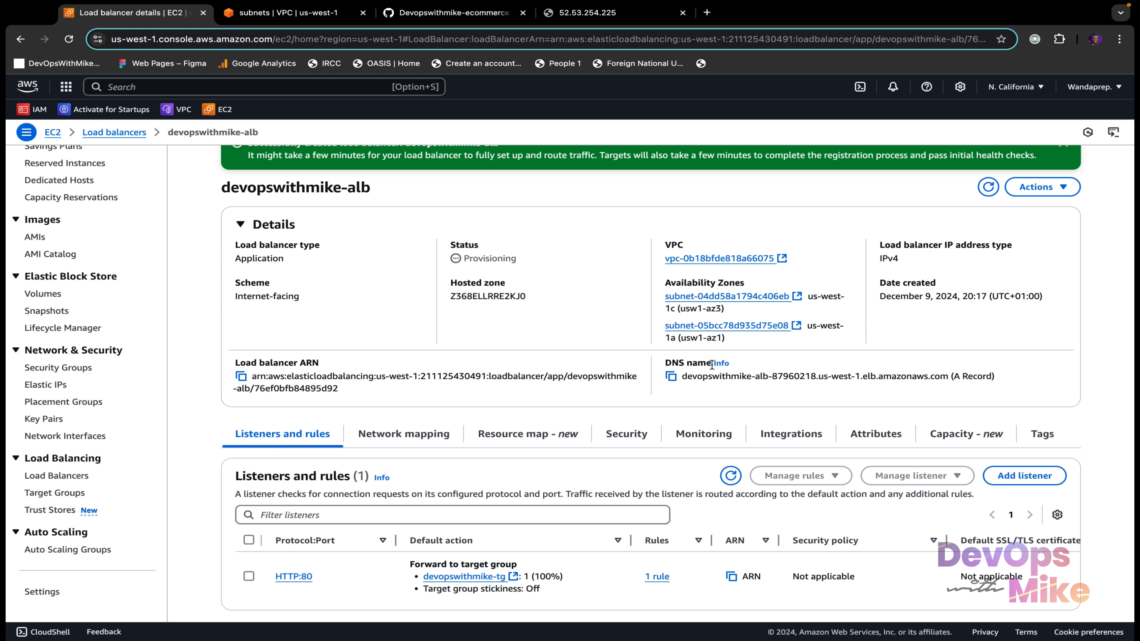
{"action": "scroll", "coordinate": [676, 365], "scroll_direction": "up", "scroll_amount": 1}
{"action": "left_click_drag", "start_coordinate": [524, 294], "coordinate": [445, 269]}
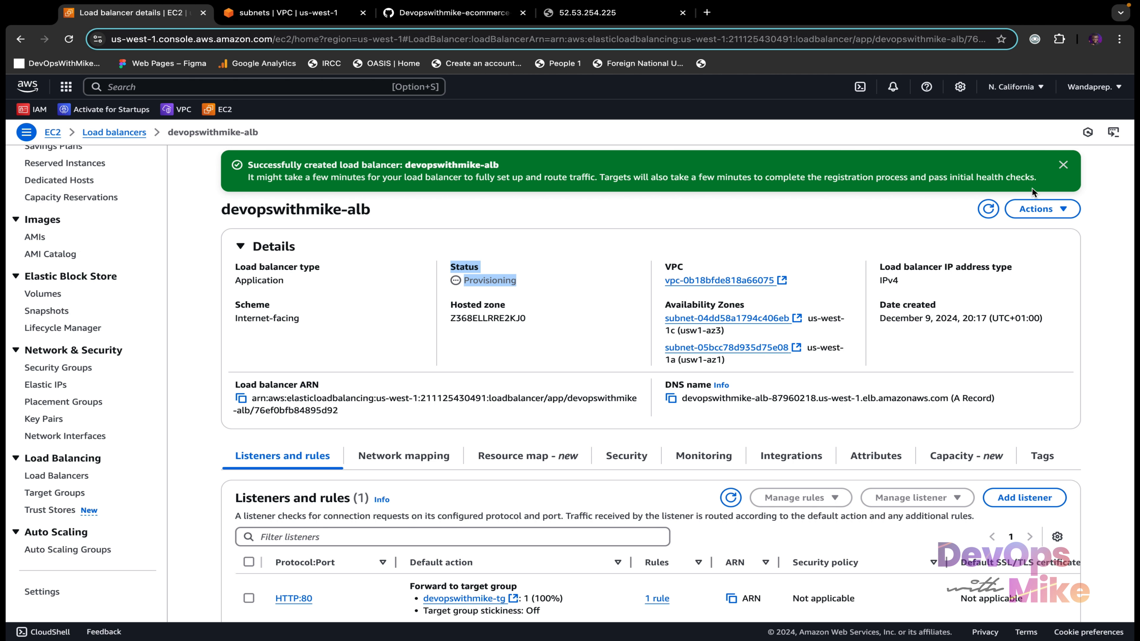
{"action": "left_click", "coordinate": [579, 311]}
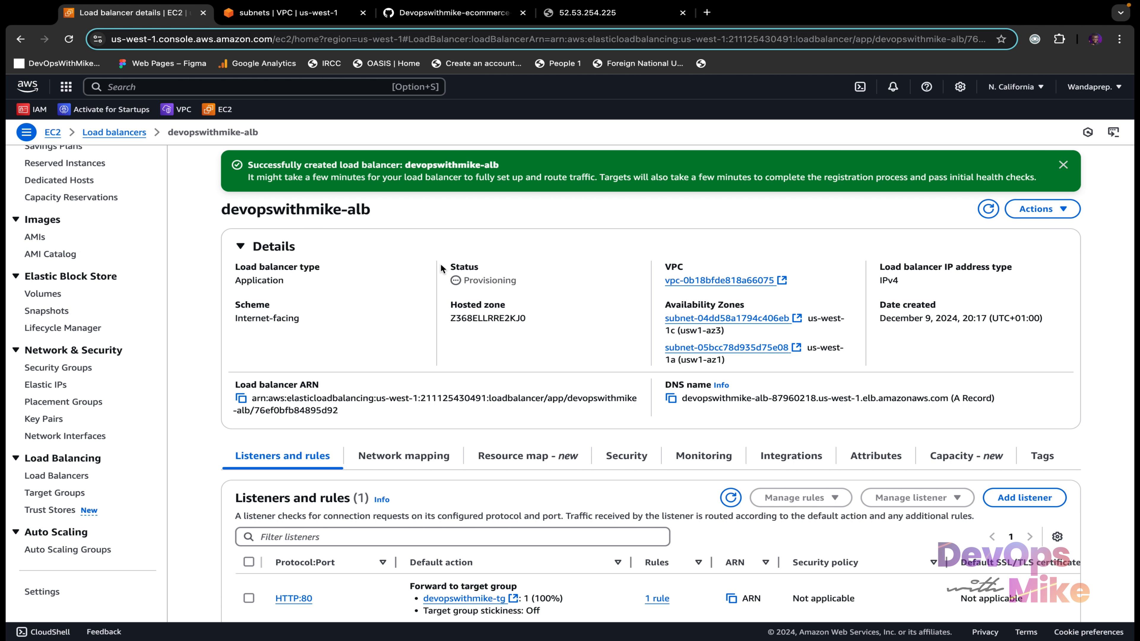
Open the details of target group devopswithmike-tg and refresh them to check its load balancer association and target health
{"action": "left_click", "coordinate": [67, 492]}
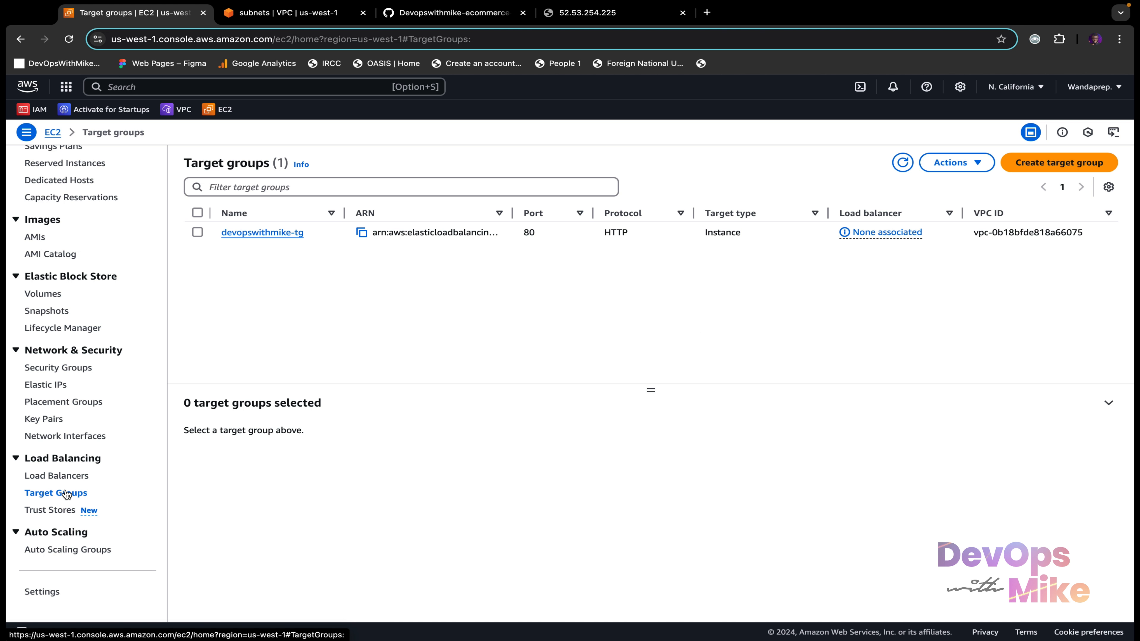
{"action": "left_click", "coordinate": [198, 232]}
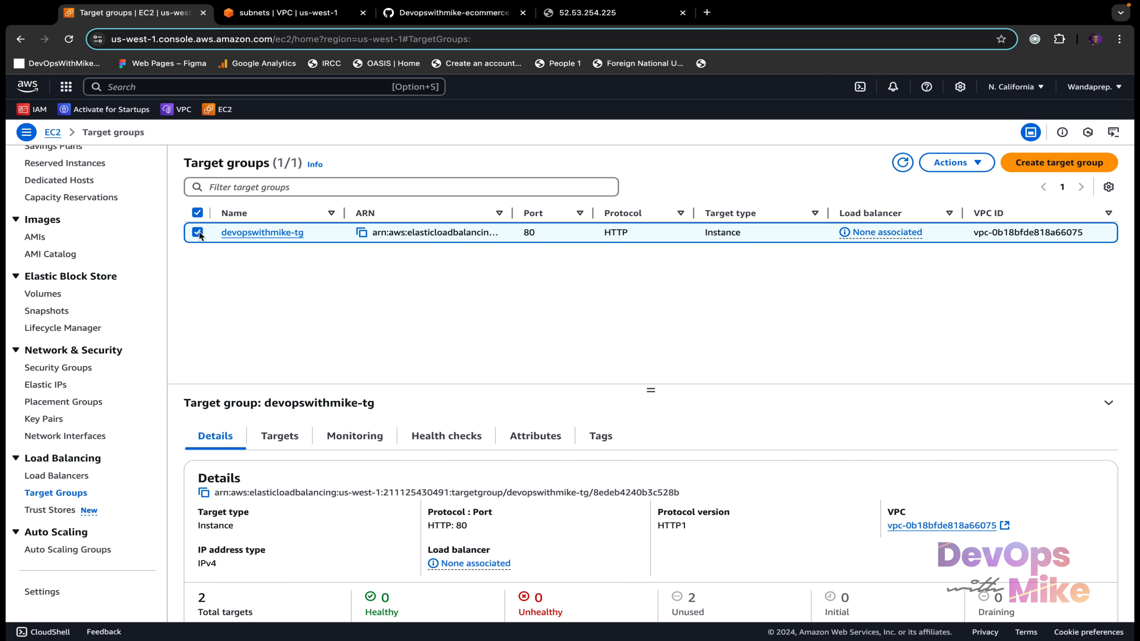
{"action": "scroll", "coordinate": [445, 560], "scroll_direction": "down", "scroll_amount": 2}
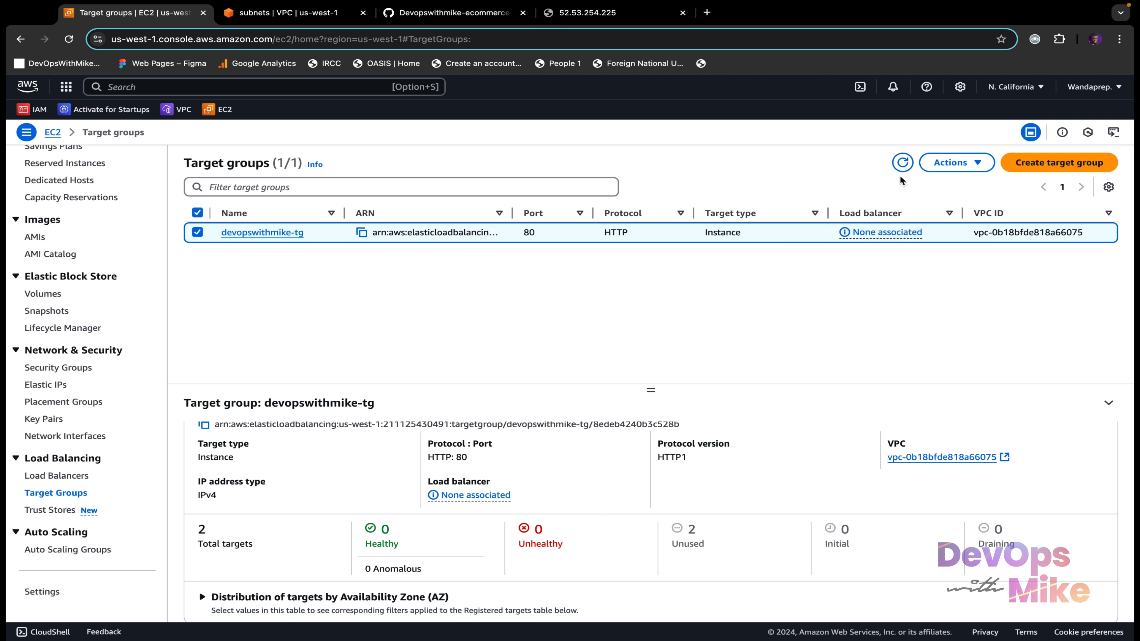
{"action": "left_click", "coordinate": [902, 163]}
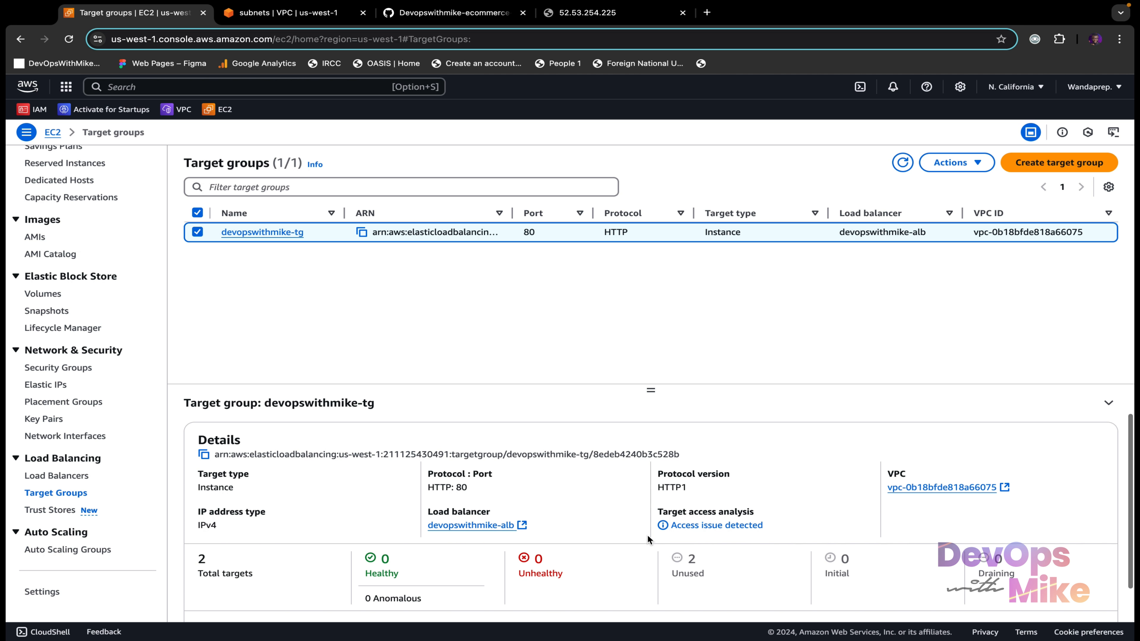
{"action": "scroll", "coordinate": [648, 535], "scroll_direction": "down", "scroll_amount": 2}
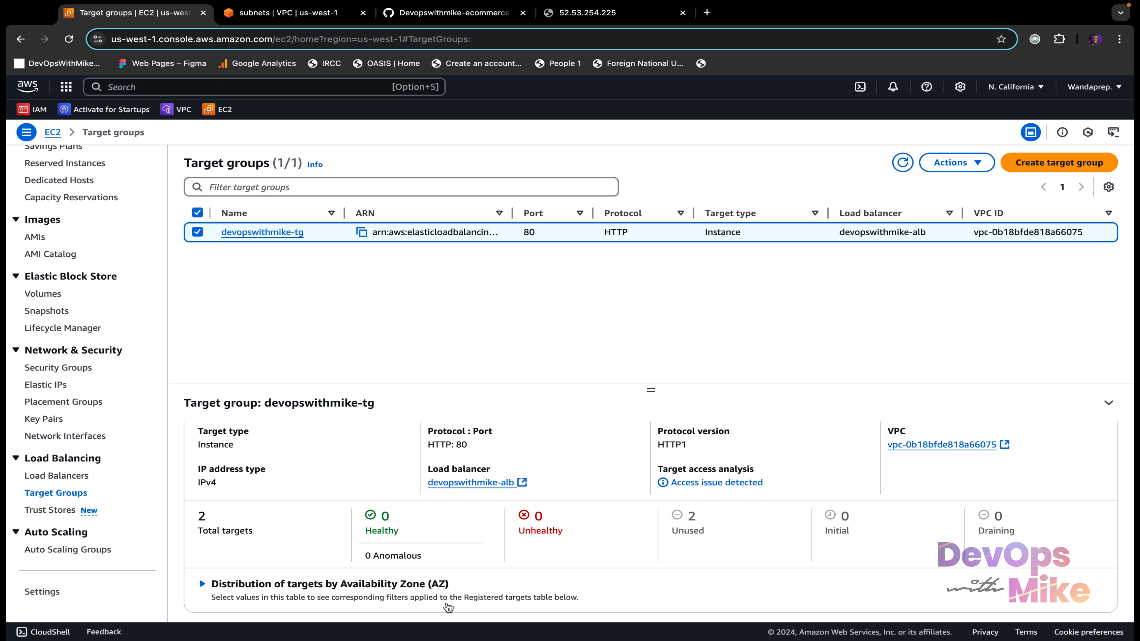
{"action": "scroll", "coordinate": [440, 596], "scroll_direction": "up", "scroll_amount": 3}
Inspect the registered targets and health check settings of devopswithmike-tg, then return to its details
{"action": "left_click", "coordinate": [281, 436]}
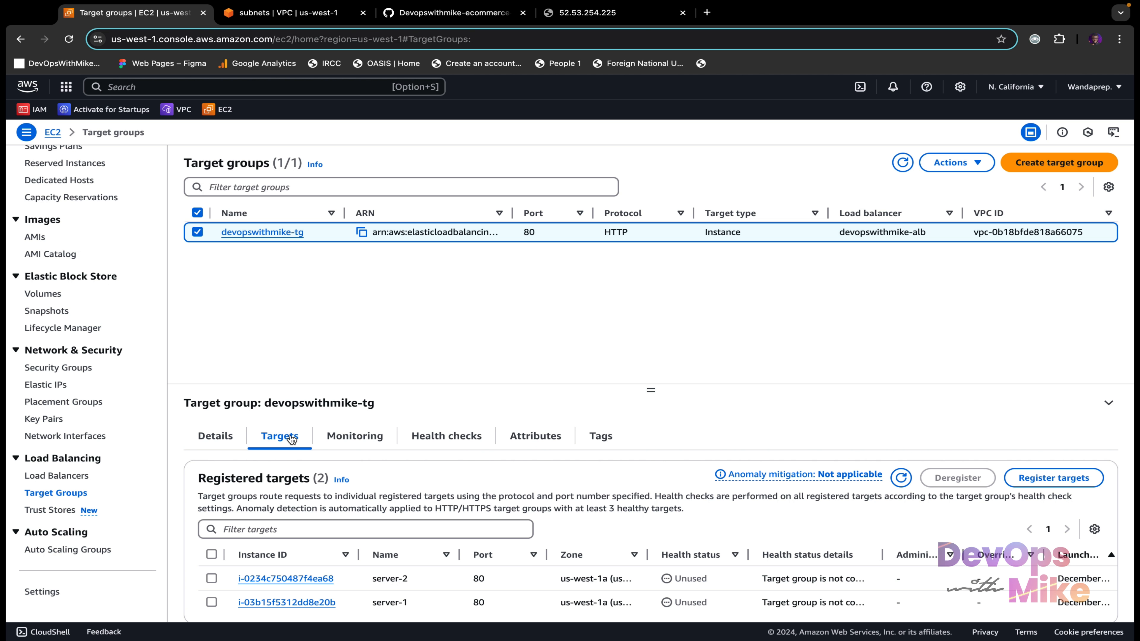
{"action": "scroll", "coordinate": [382, 544], "scroll_direction": "down", "scroll_amount": 1}
{"action": "left_click", "coordinate": [444, 426]}
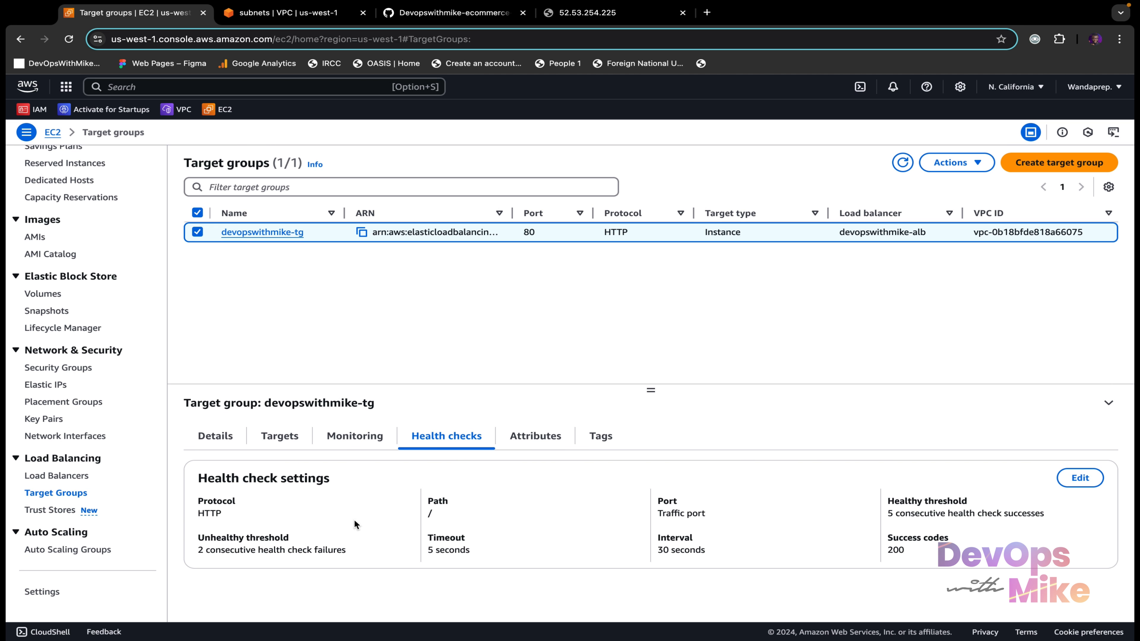
{"action": "left_click", "coordinate": [221, 431]}
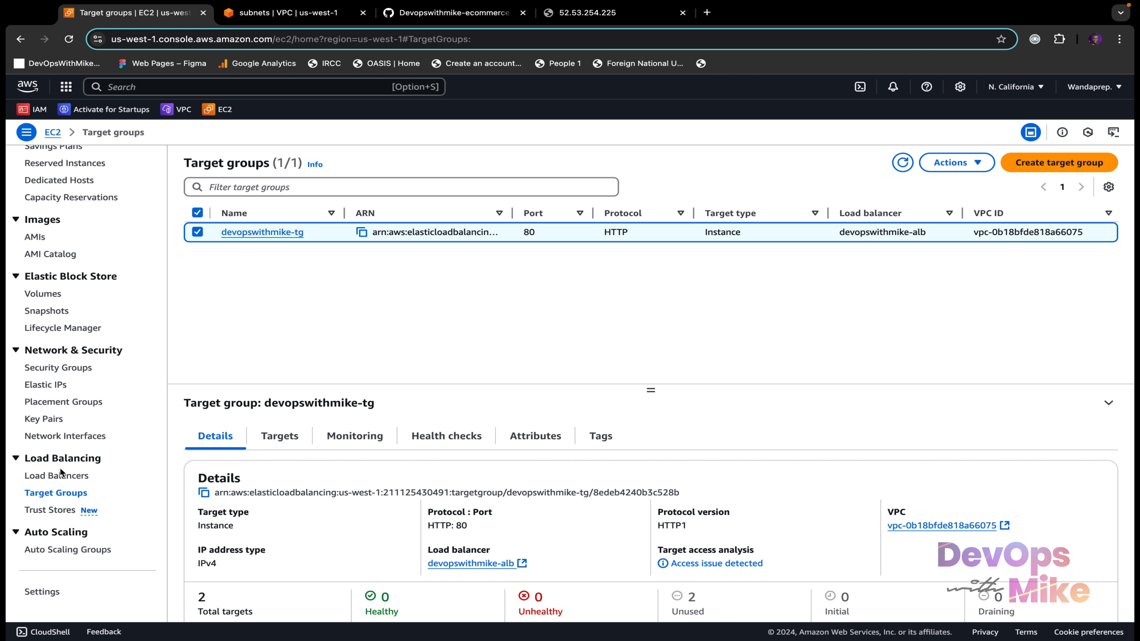
Select devopswithmike-alb in the load balancers list and copy its DNS name
{"action": "left_click", "coordinate": [62, 481]}
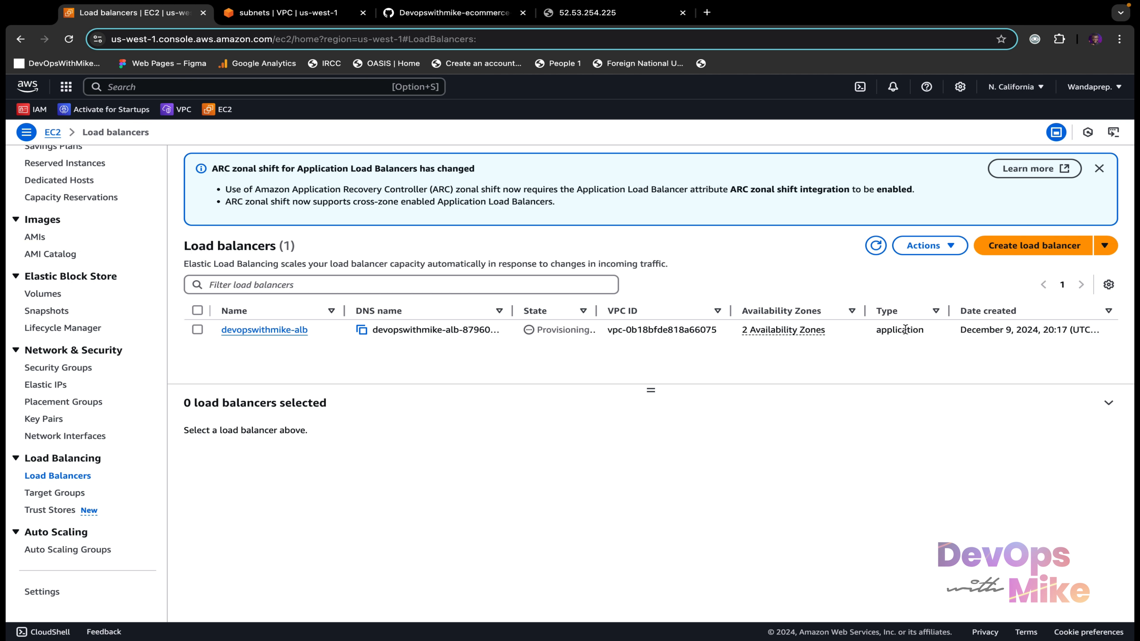
{"action": "left_click", "coordinate": [198, 331]}
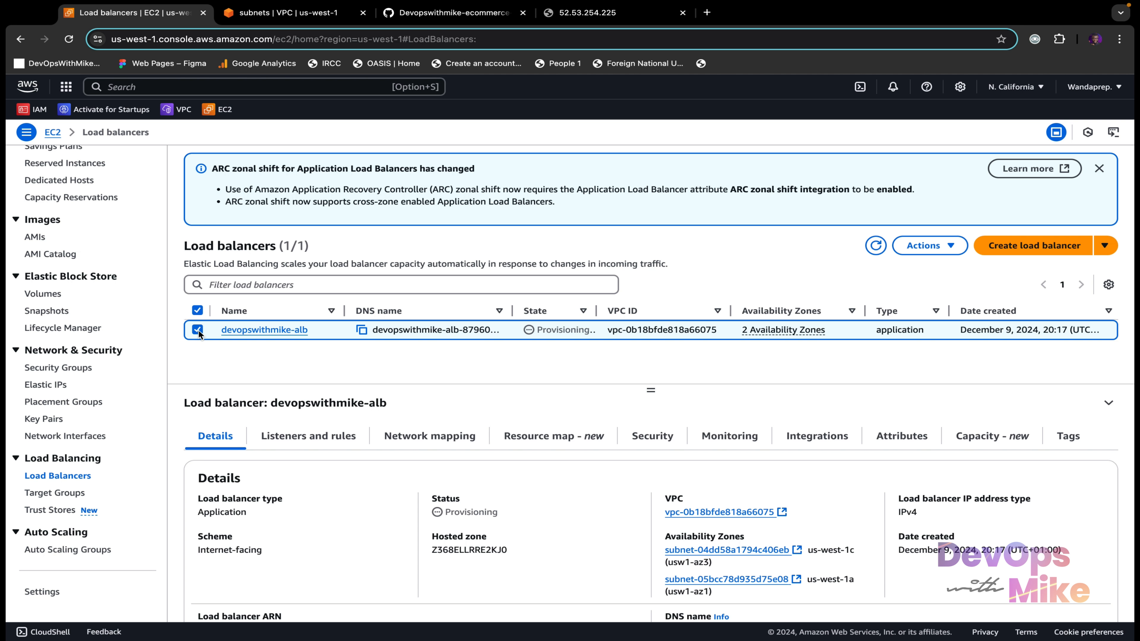
{"action": "scroll", "coordinate": [489, 564], "scroll_direction": "down", "scroll_amount": 2}
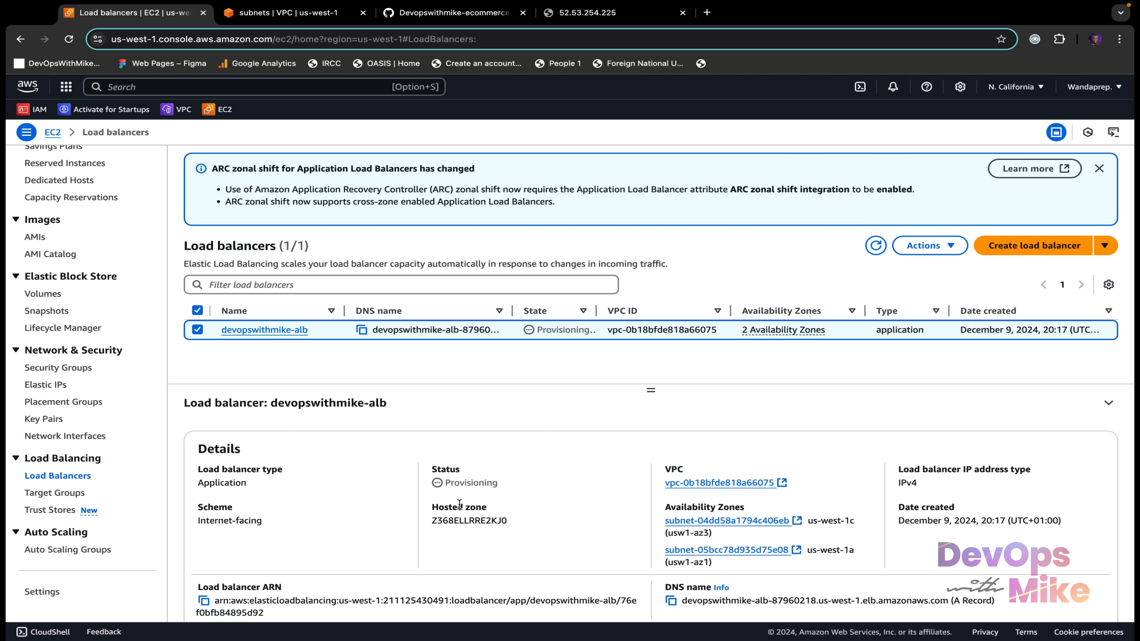
{"action": "scroll", "coordinate": [503, 502], "scroll_direction": "down", "scroll_amount": 1}
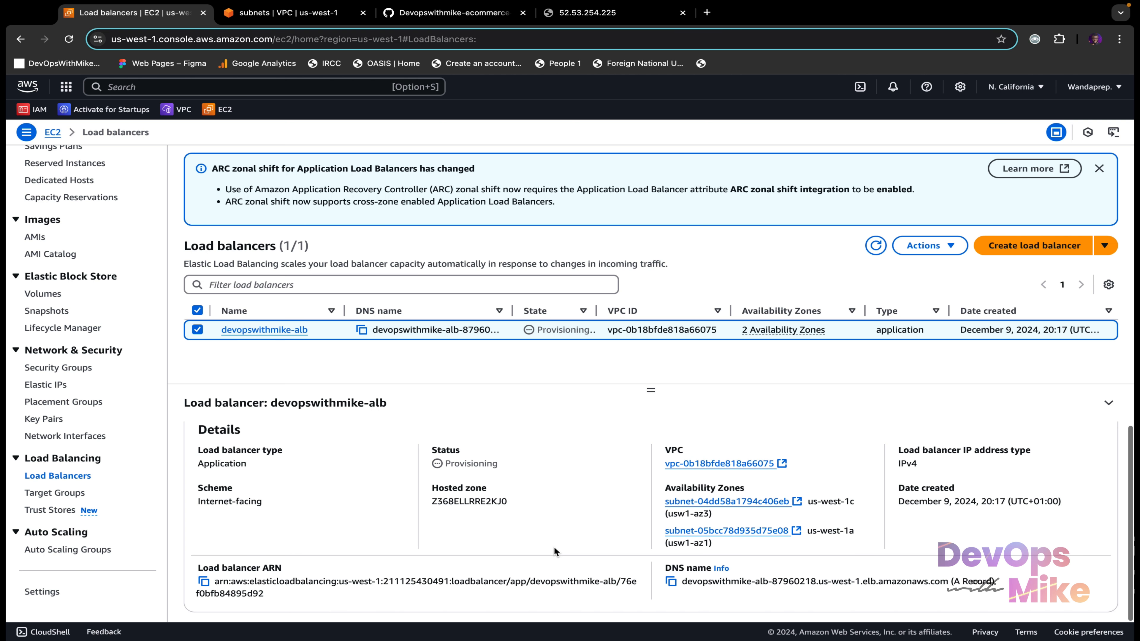
{"action": "left_click", "coordinate": [671, 582]}
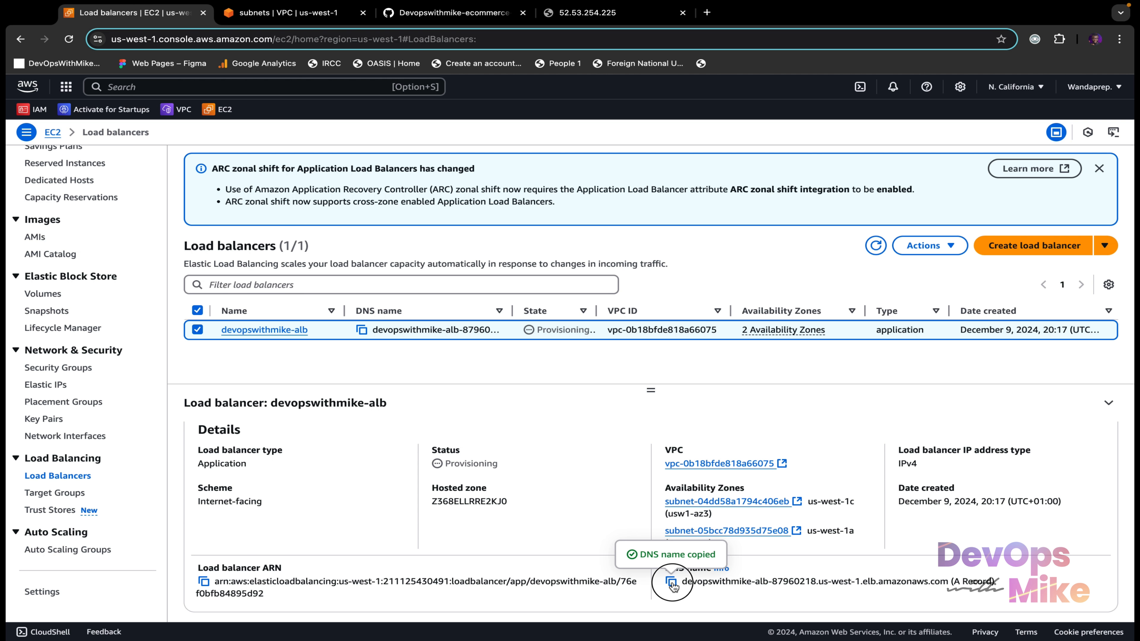
Switch to Safari and load the copied load balancer DNS name in a new tab
{"action": "key", "text": "ctrl+Left"}
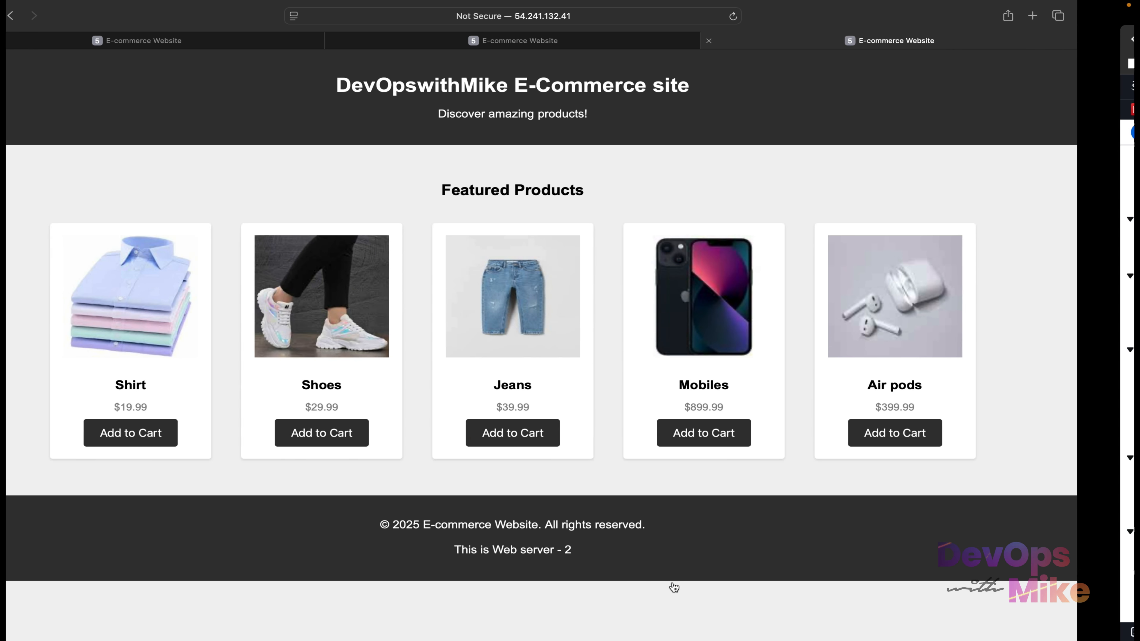
{"action": "key", "text": "super+t"}
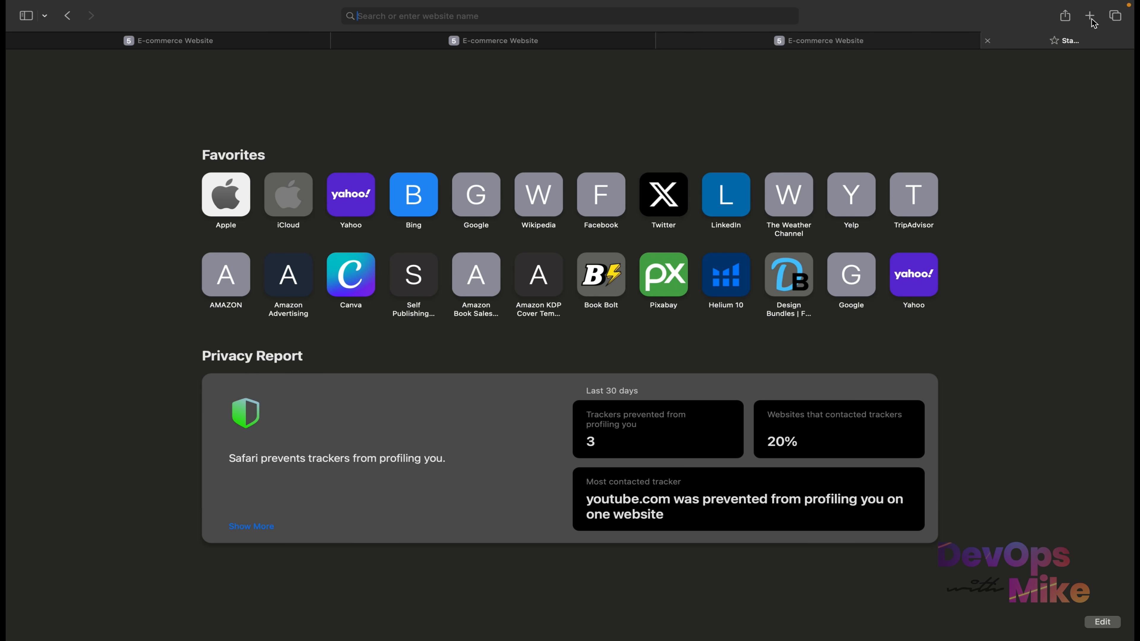
{"action": "right_click", "coordinate": [574, 13]}
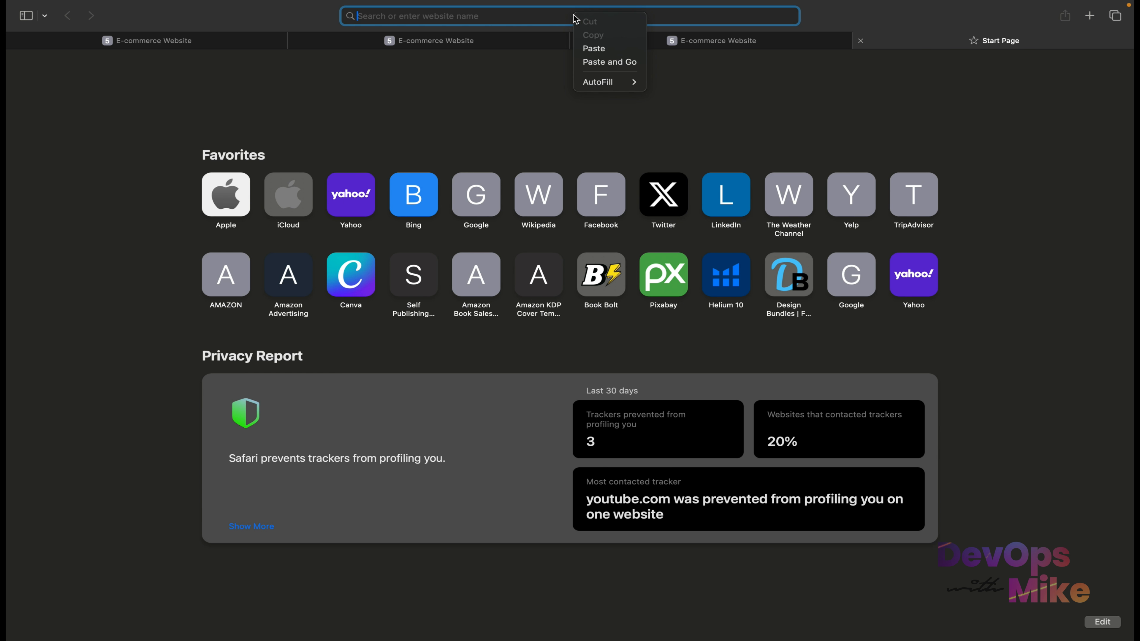
{"action": "left_click", "coordinate": [623, 52]}
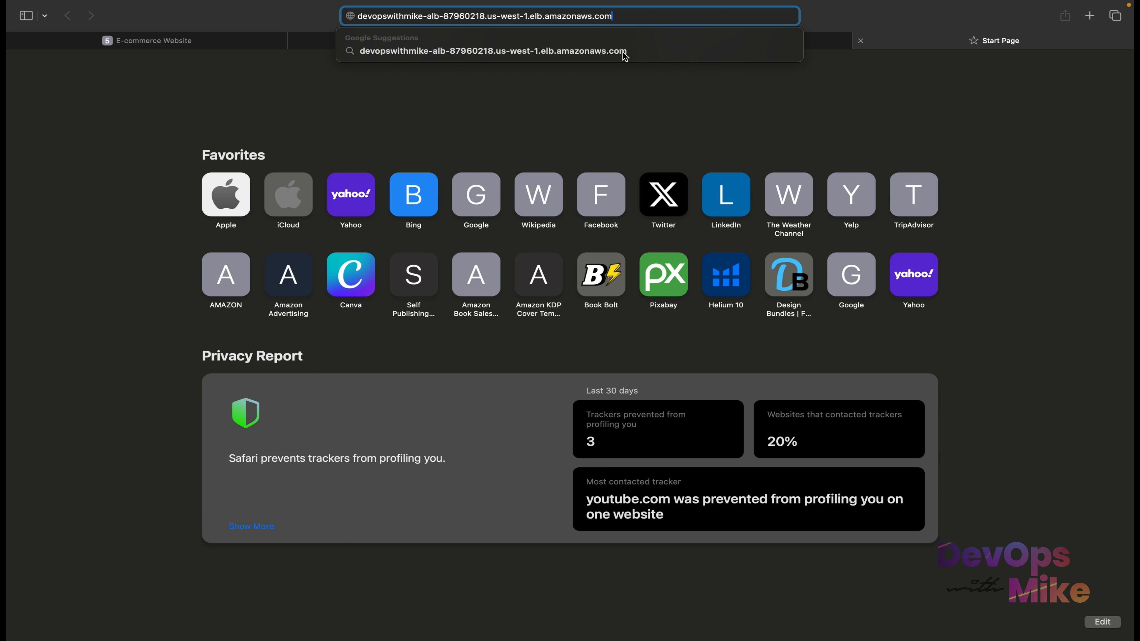
{"action": "key", "text": "Return"}
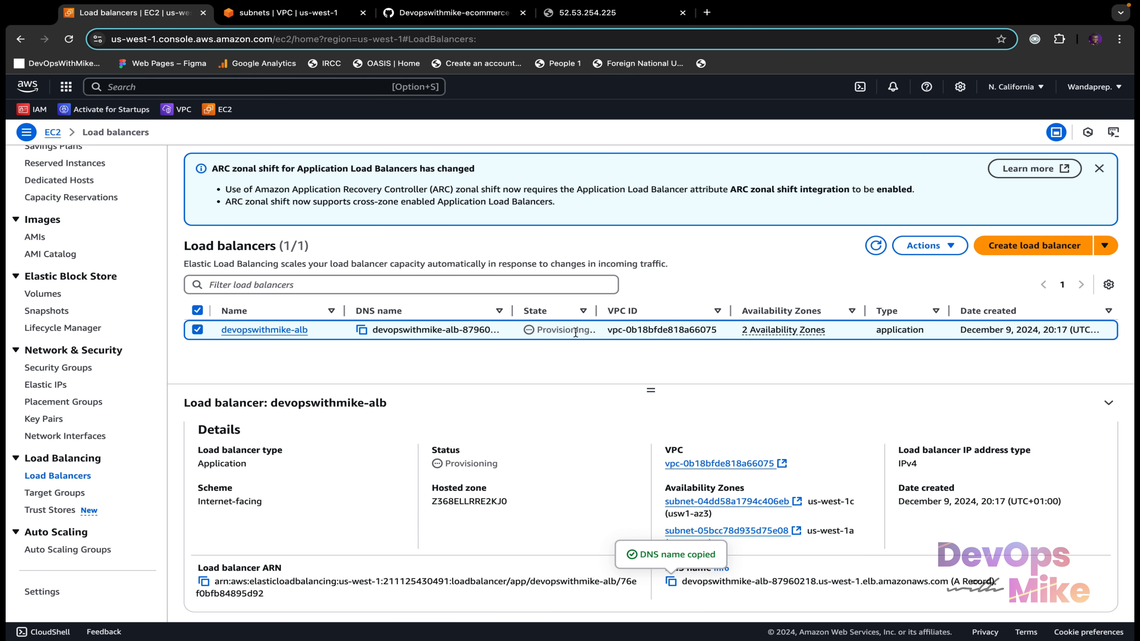
Refresh the load balancers list in the EC2 console and recheck the load balancer's address in the Safari tab
{"action": "left_click", "coordinate": [878, 246]}
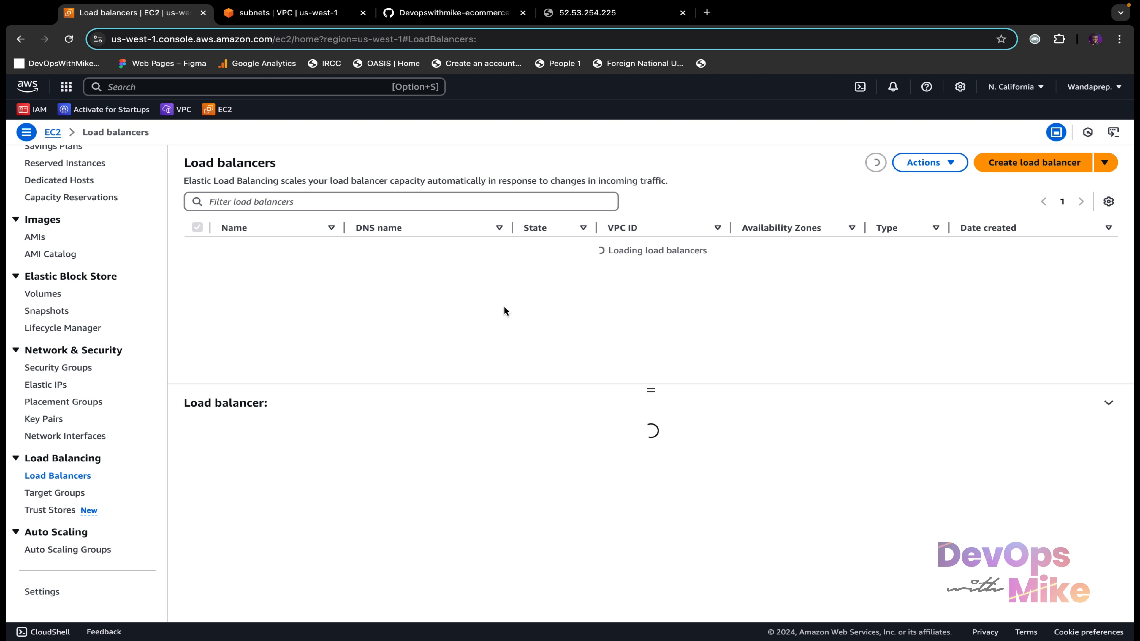
{"action": "key", "text": "ctrl+Left"}
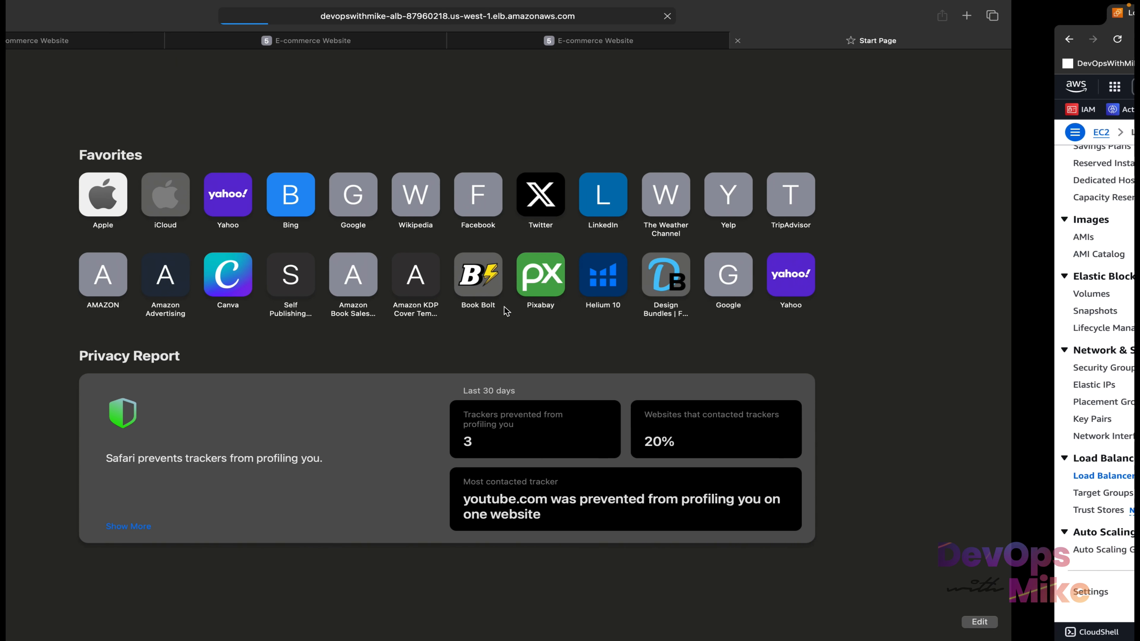
{"action": "left_click", "coordinate": [691, 15]}
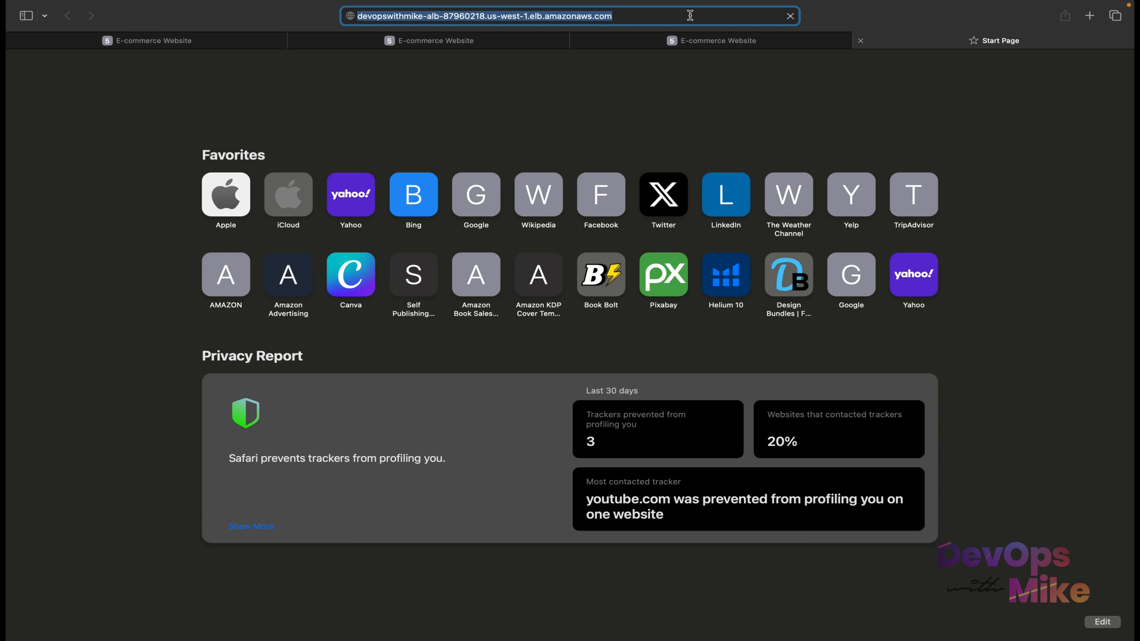
{"action": "left_click", "coordinate": [677, 16]}
{"action": "left_click", "coordinate": [629, 14]}
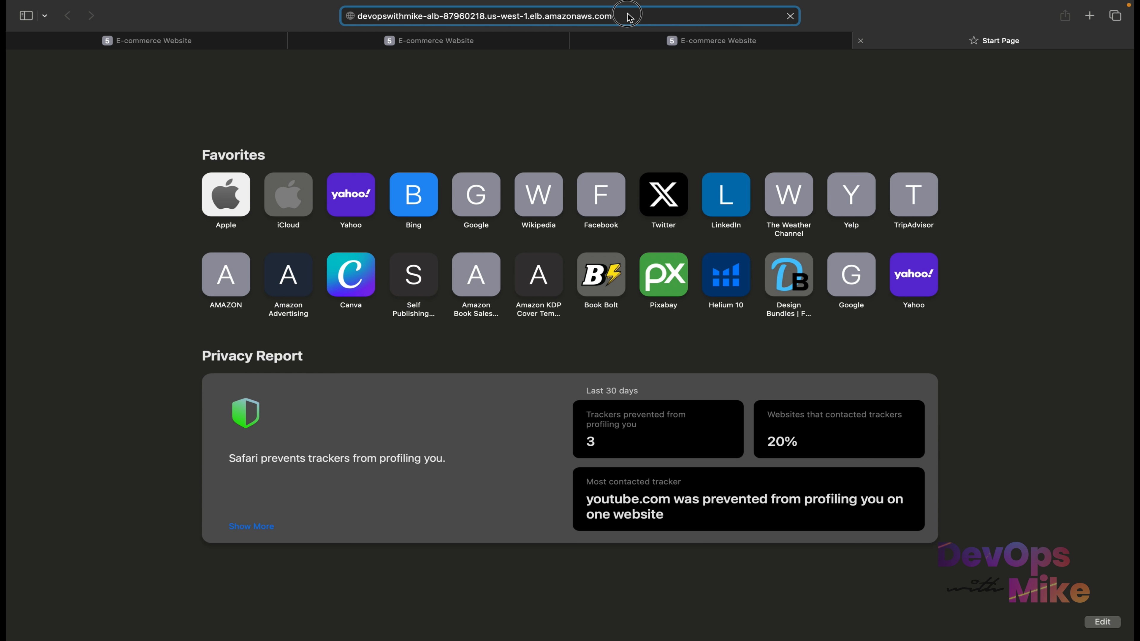
Copy devopswithmike-alb's DNS name from the EC2 load balancers list and load it in the Safari tab
{"action": "key", "text": "ctrl+Right"}
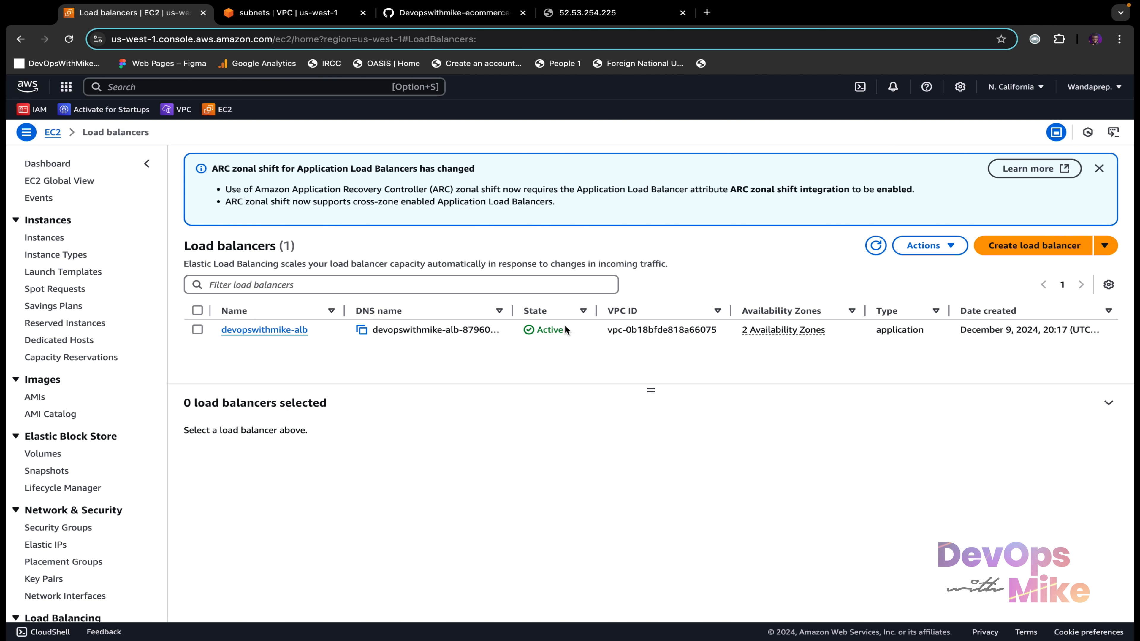
{"action": "left_click", "coordinate": [362, 331]}
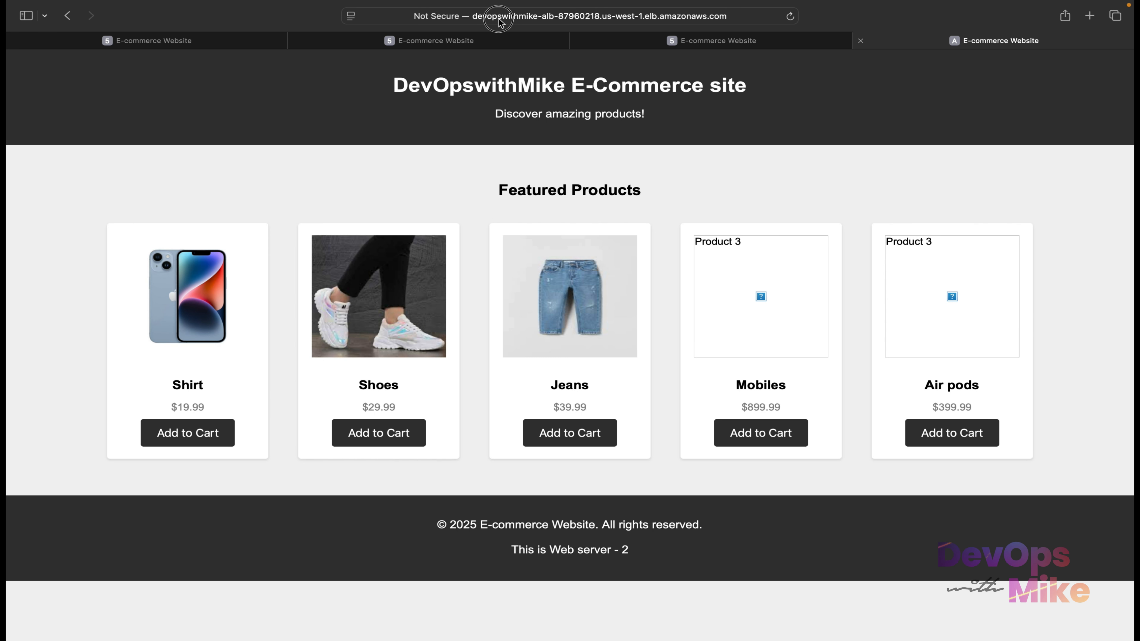
{"action": "left_click", "coordinate": [480, 18]}
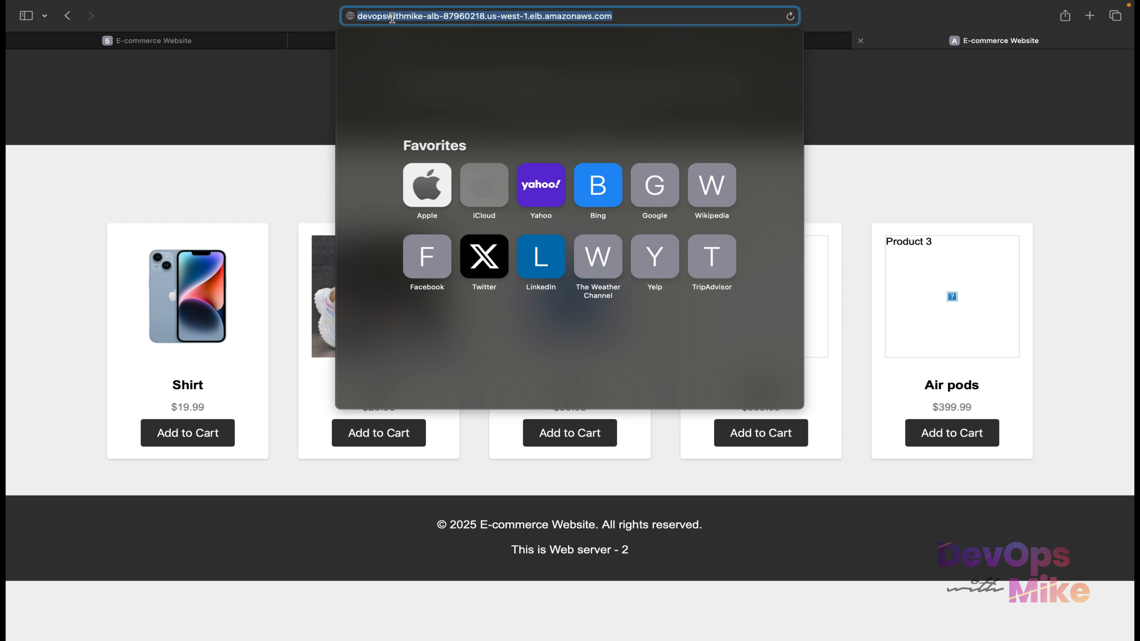
{"action": "key", "text": "super+v"}
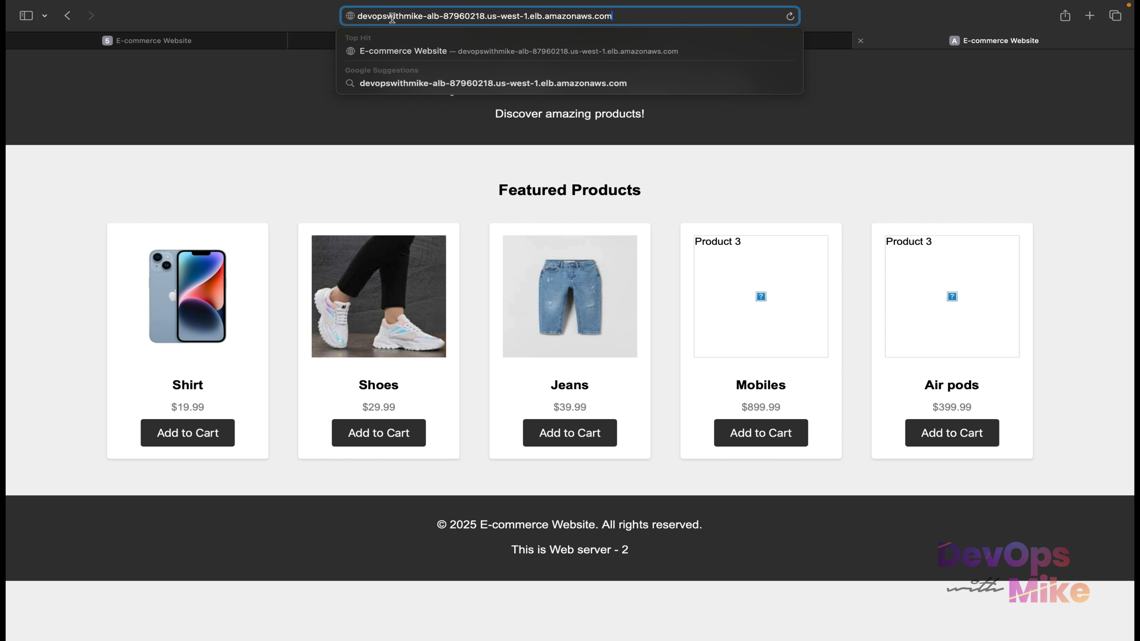
{"action": "key", "text": "Return"}
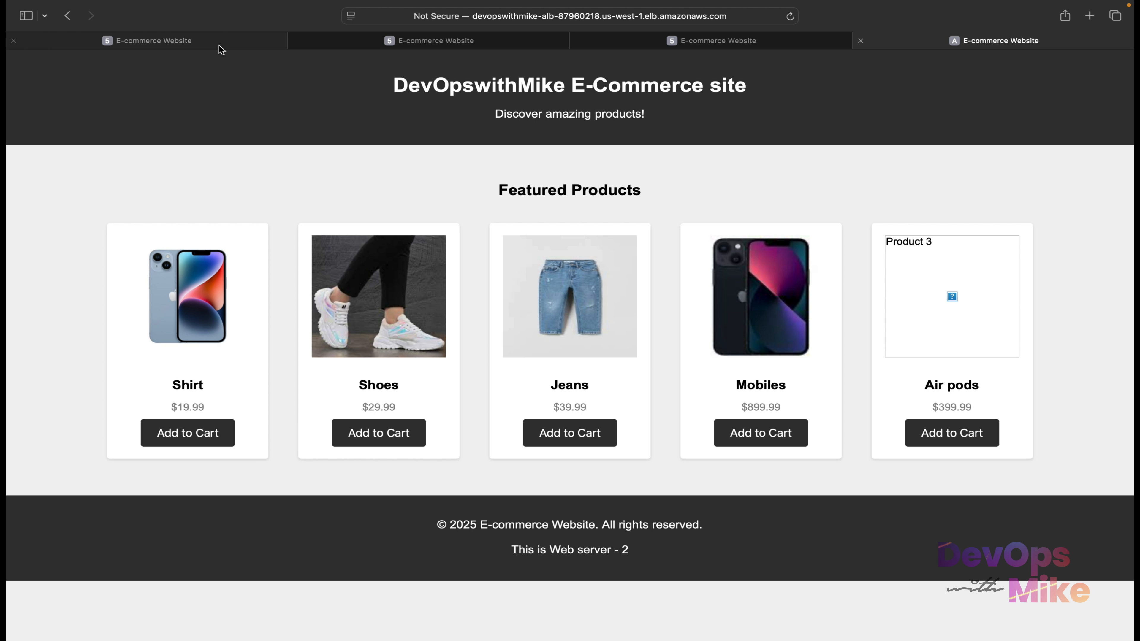
Compare the direct server pages at 52.53.254.225 and 54.241.132.41 with the load balancer's page
{"action": "left_click", "coordinate": [221, 44]}
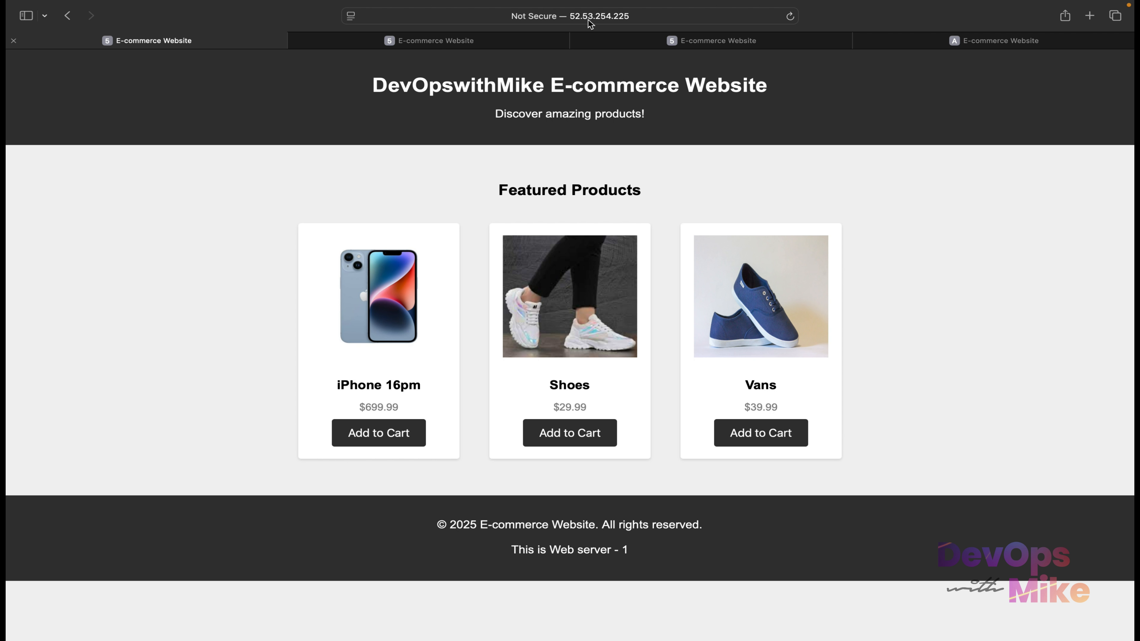
{"action": "key", "text": "ctrl+Tab"}
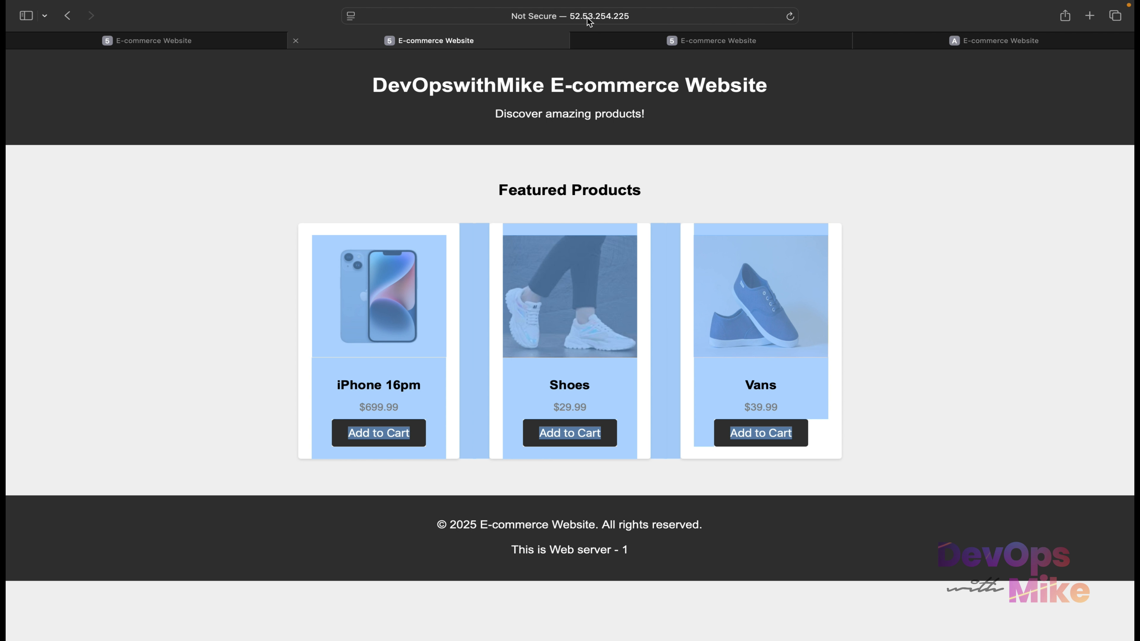
{"action": "key", "text": "ctrl+Tab"}
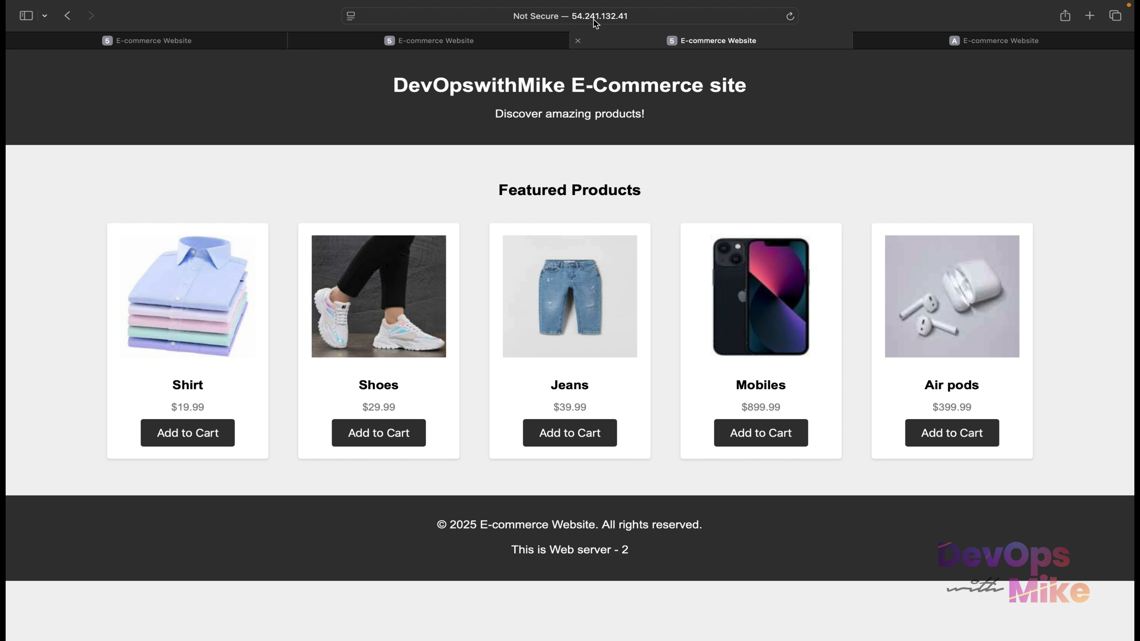
{"action": "left_click", "coordinate": [901, 44]}
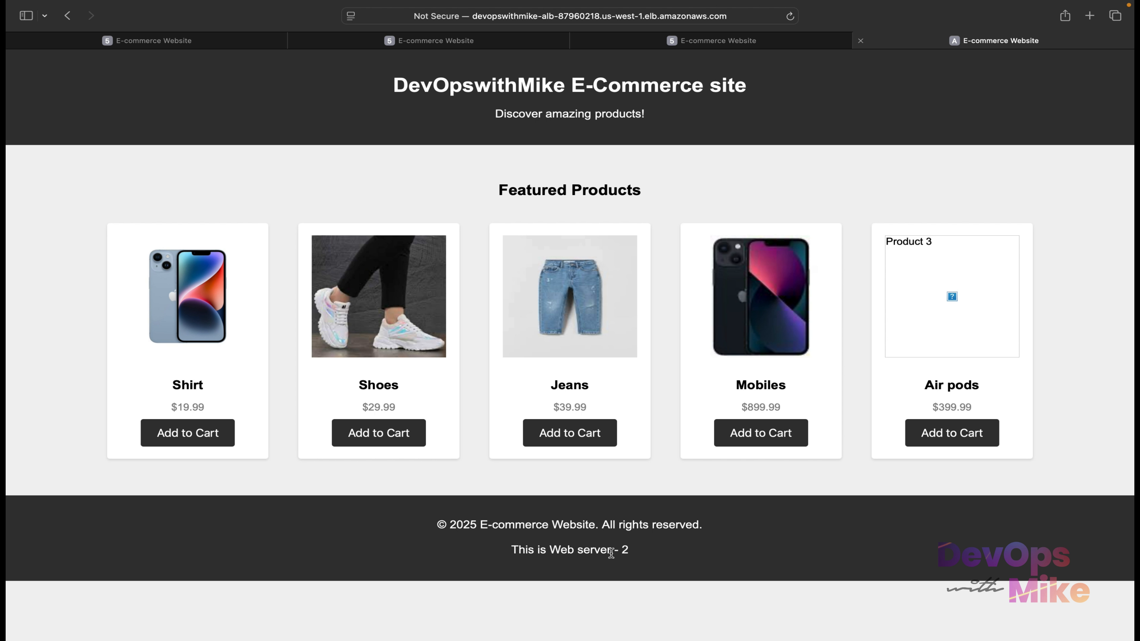
Reload the load balancer's page several times to check which web server responds
{"action": "left_click", "coordinate": [790, 16]}
{"action": "left_click", "coordinate": [791, 16]}
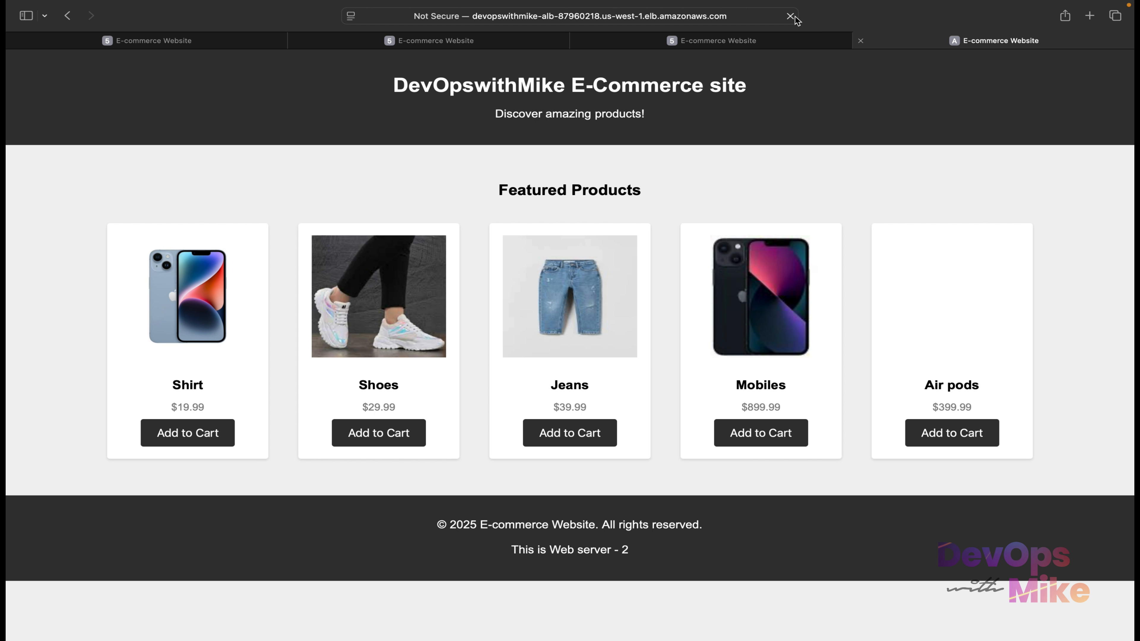
{"action": "left_click", "coordinate": [790, 16]}
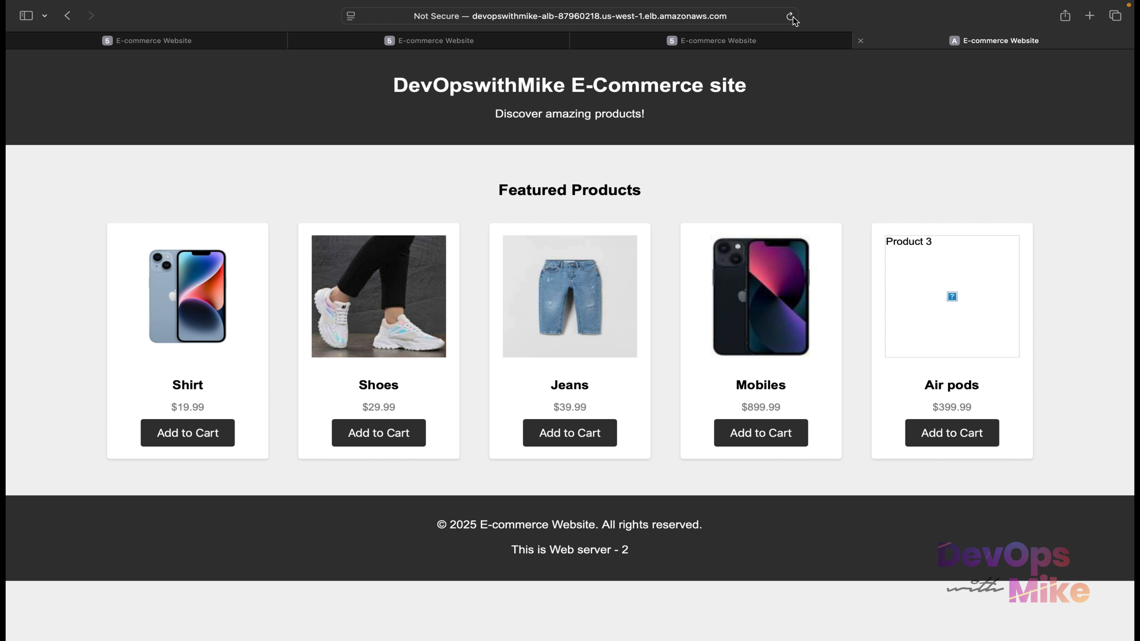
{"action": "left_click", "coordinate": [790, 16]}
{"action": "left_click", "coordinate": [791, 16]}
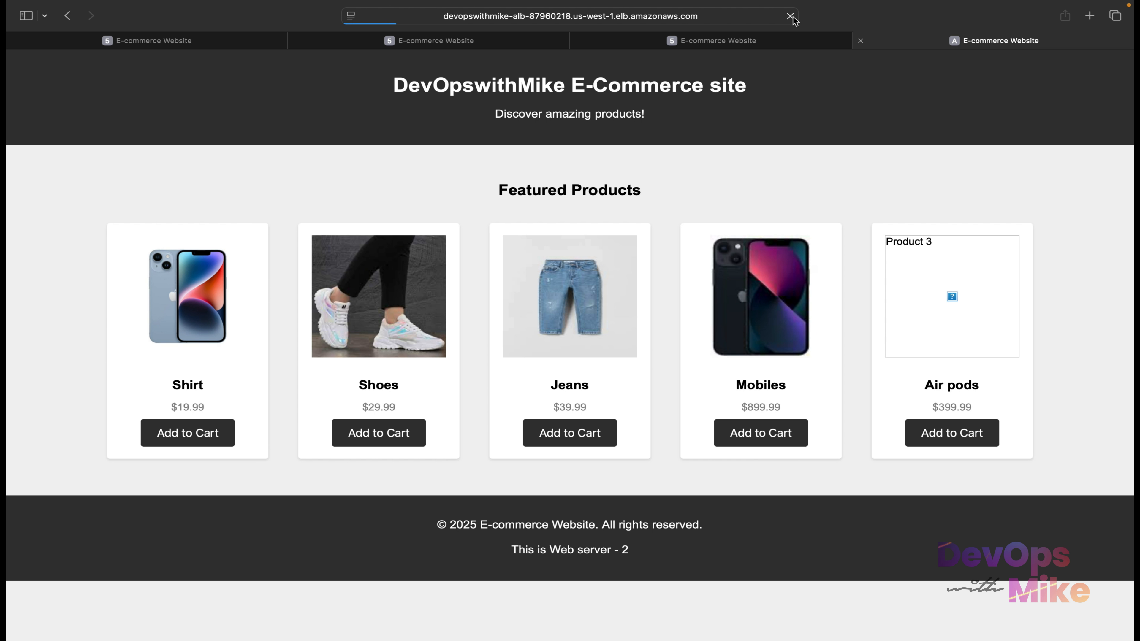
{"action": "left_click", "coordinate": [790, 16]}
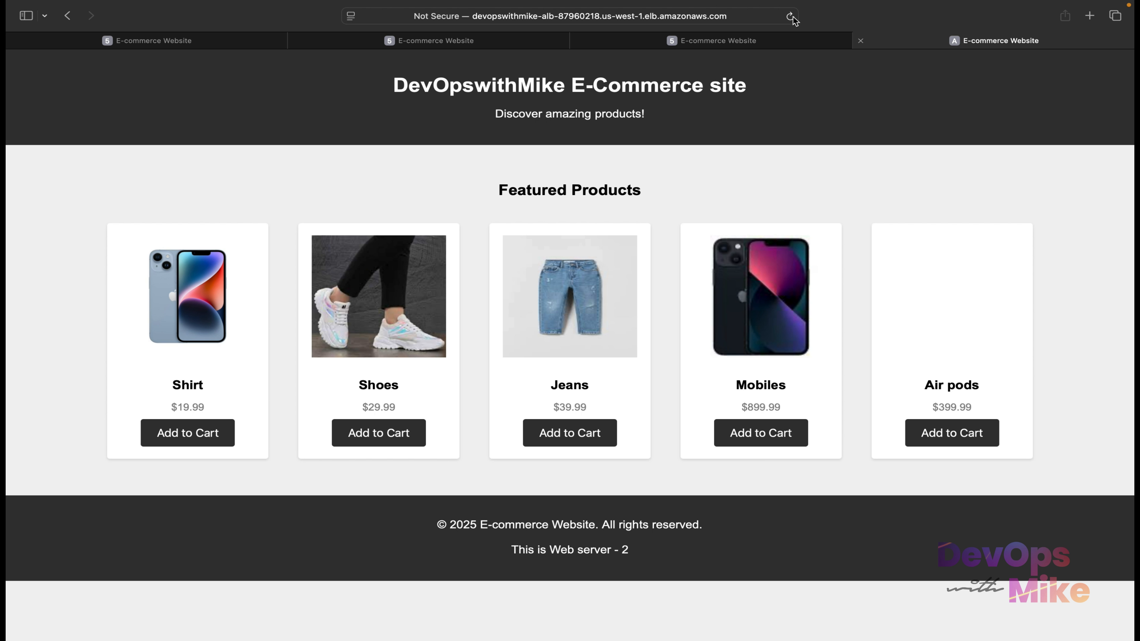
Revisit the direct pages of both web servers and reload the one at 52.53.254.225
{"action": "left_click", "coordinate": [777, 42]}
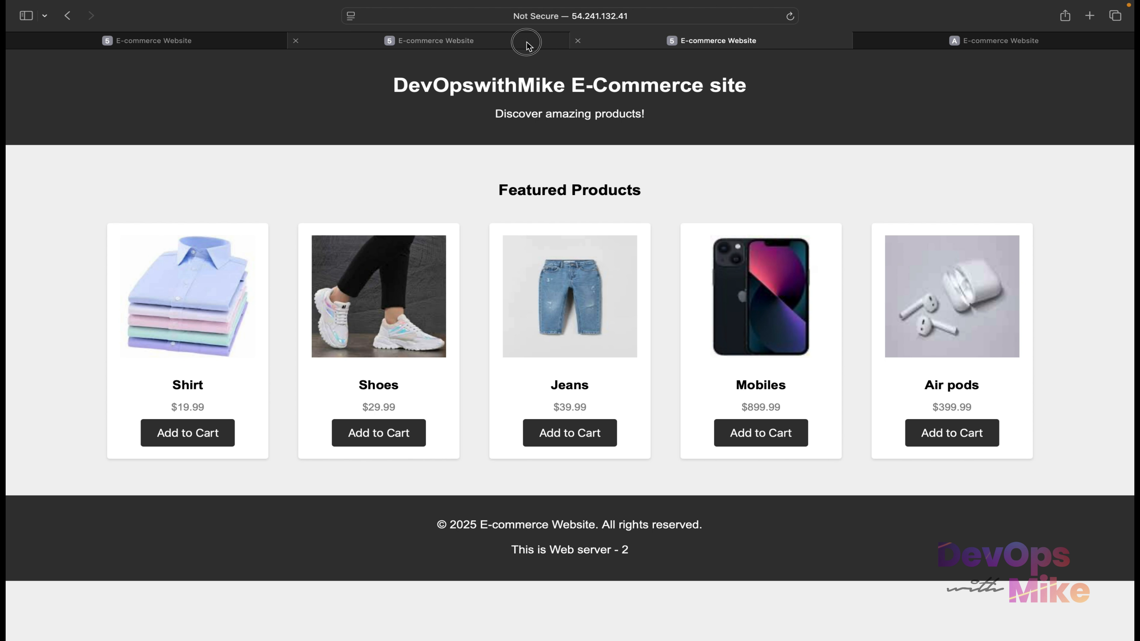
{"action": "left_click", "coordinate": [552, 42]}
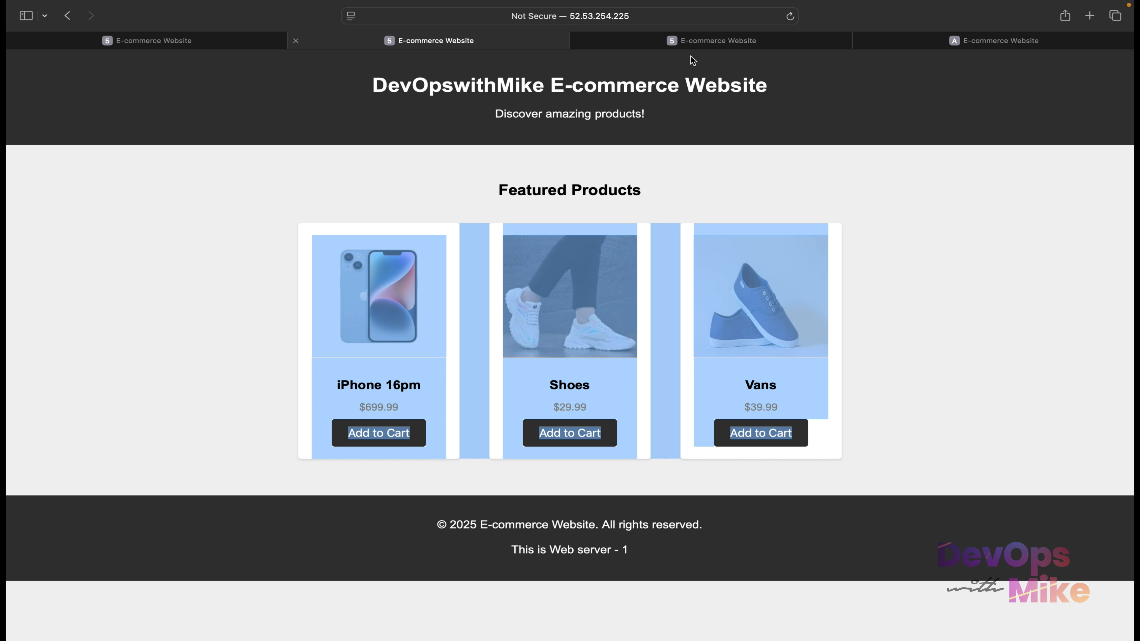
{"action": "left_click", "coordinate": [790, 17]}
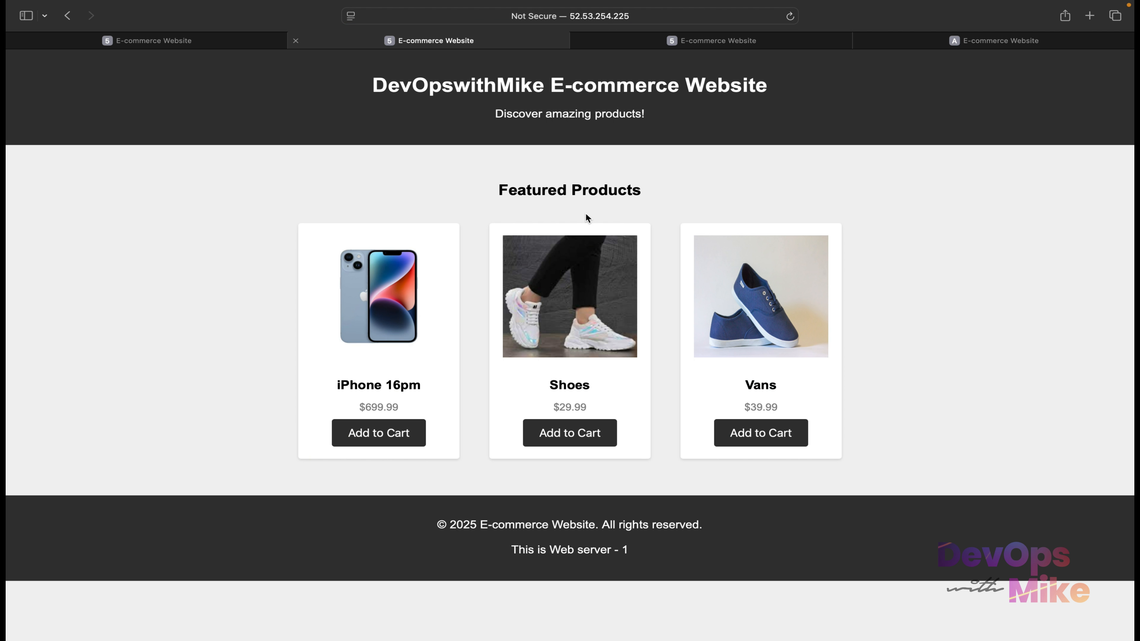
Reload the load balancer's DNS address and refresh it repeatedly to test traffic switching between the two web servers
{"action": "left_click", "coordinate": [985, 43]}
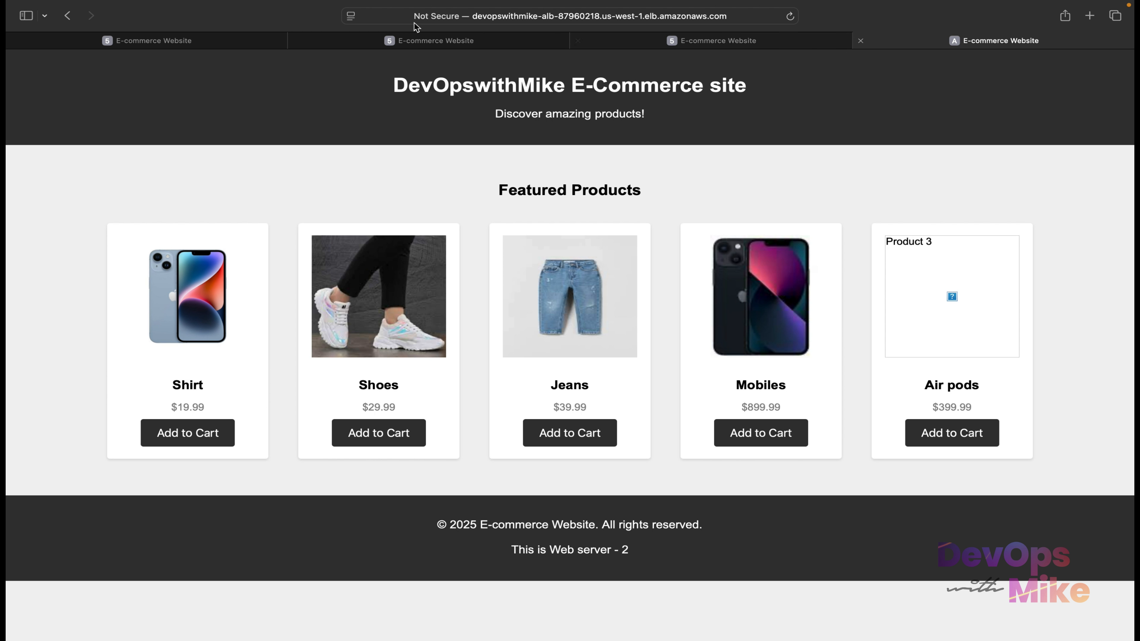
{"action": "left_click", "coordinate": [780, 16]}
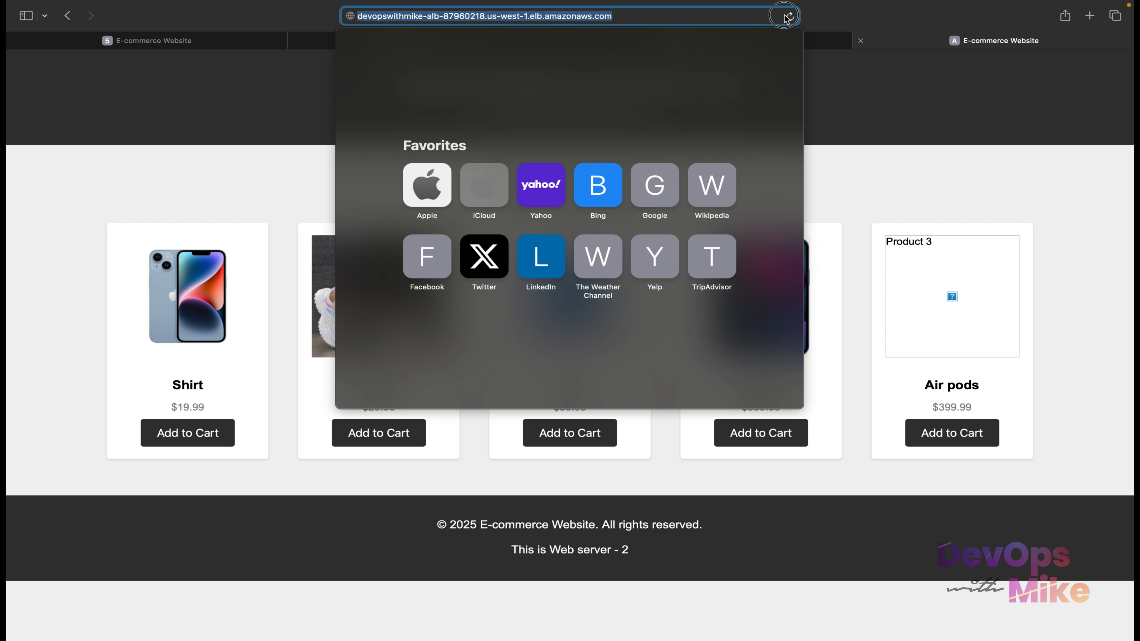
{"action": "left_click", "coordinate": [653, 16]}
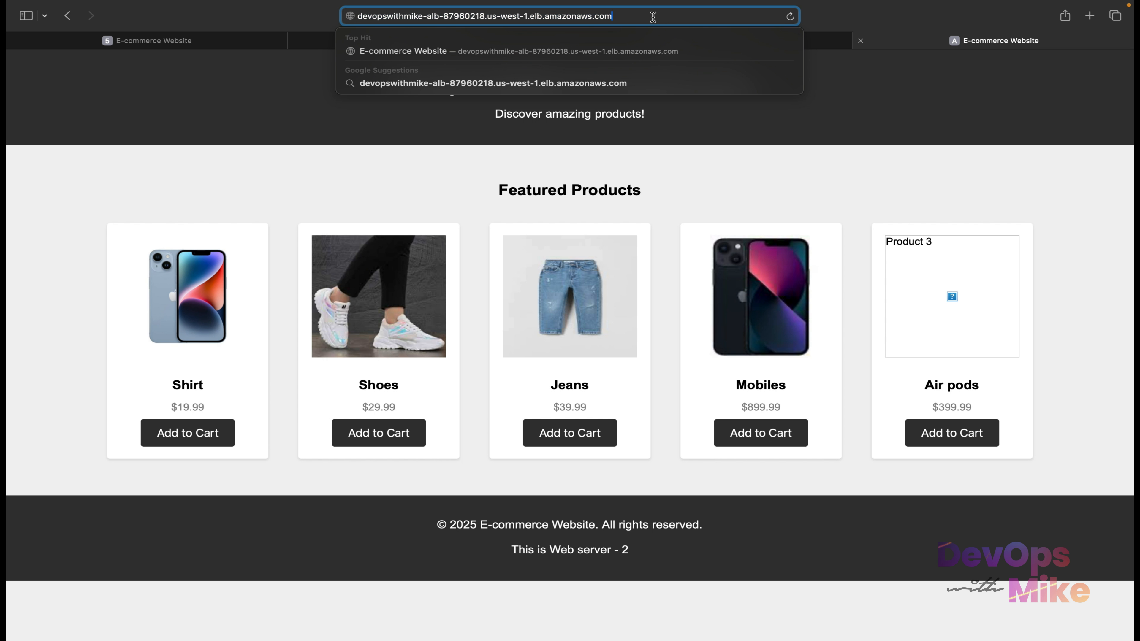
{"action": "key", "text": "Return"}
{"action": "left_click", "coordinate": [790, 17]}
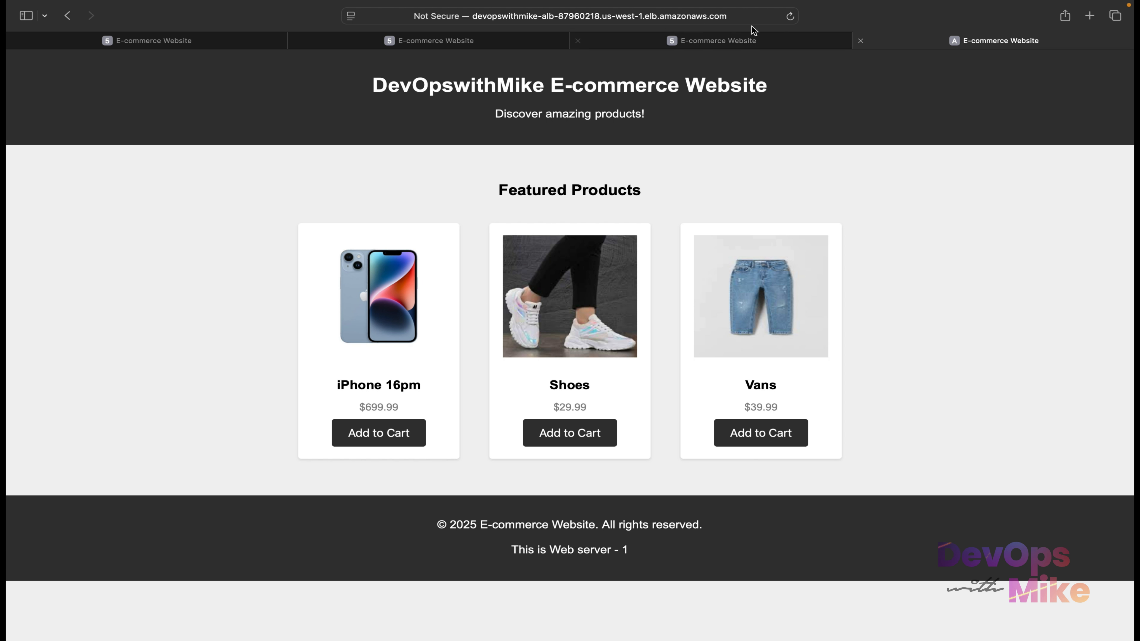
{"action": "left_click", "coordinate": [790, 16]}
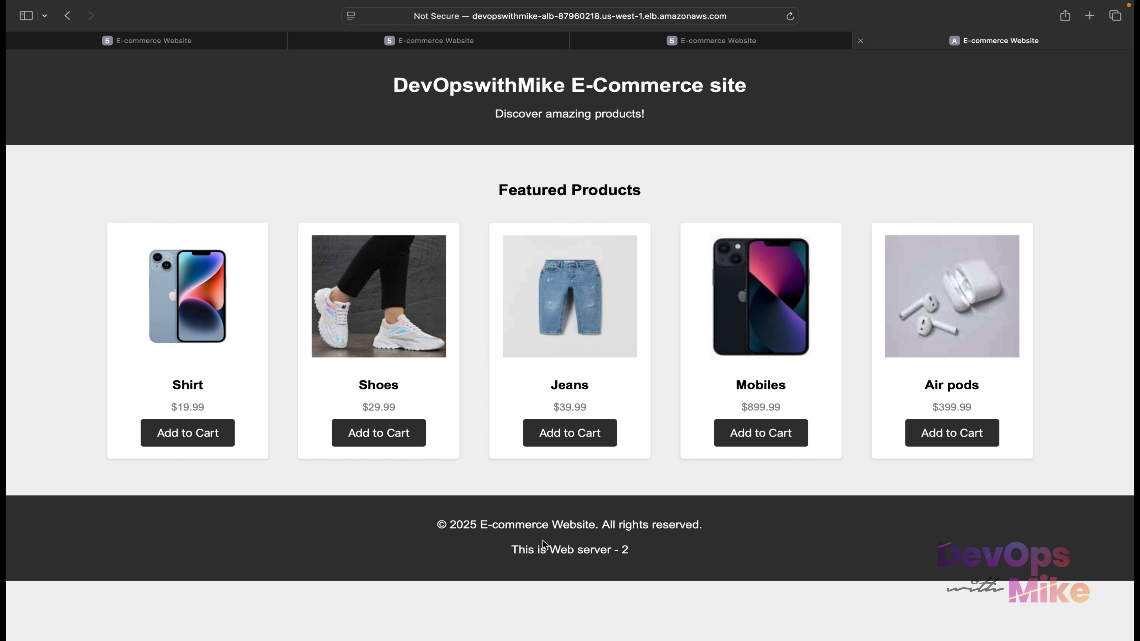
{"action": "left_click", "coordinate": [790, 16]}
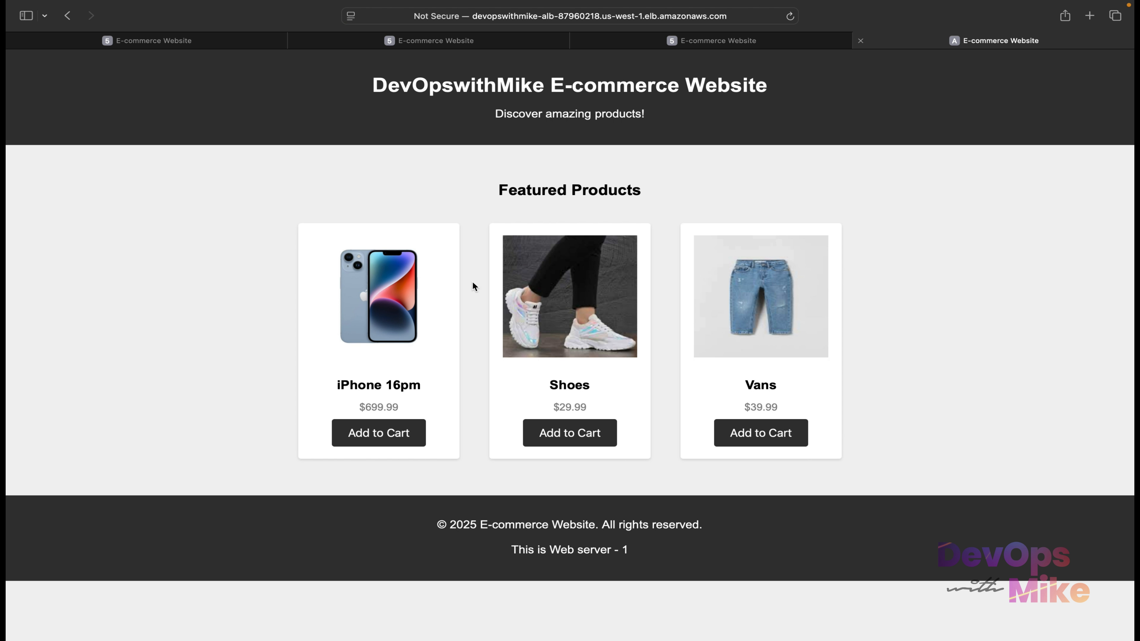
{"action": "left_click", "coordinate": [792, 22]}
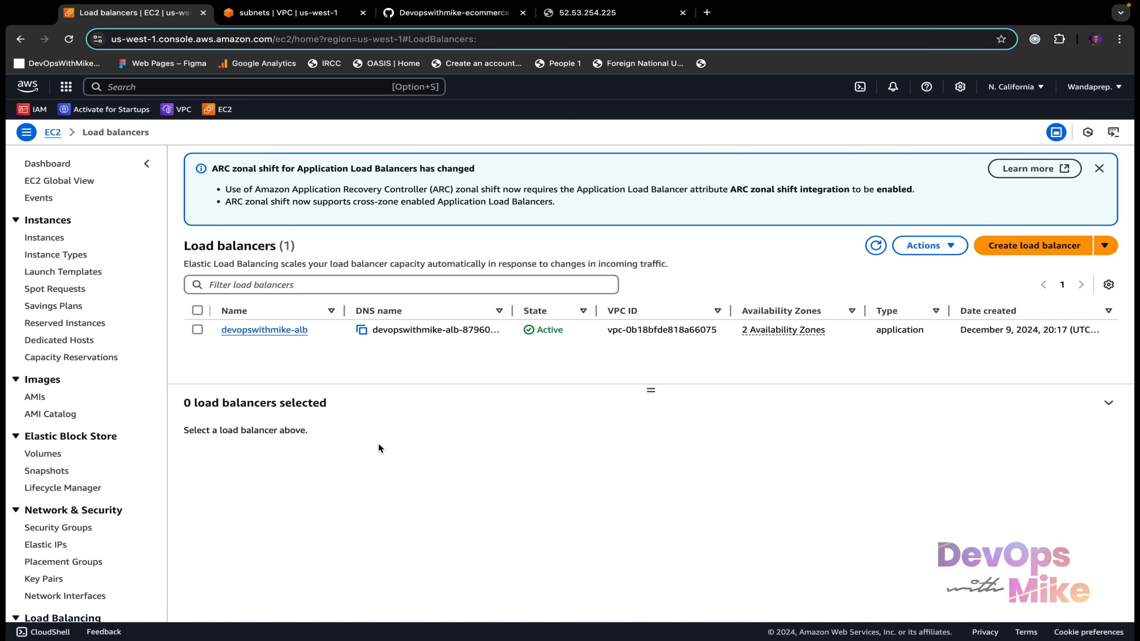
Return to the EC2 console in Chrome and review the instances list and the userdata2.sh script on GitHub
{"action": "scroll", "coordinate": [120, 471], "scroll_direction": "down", "scroll_amount": 5}
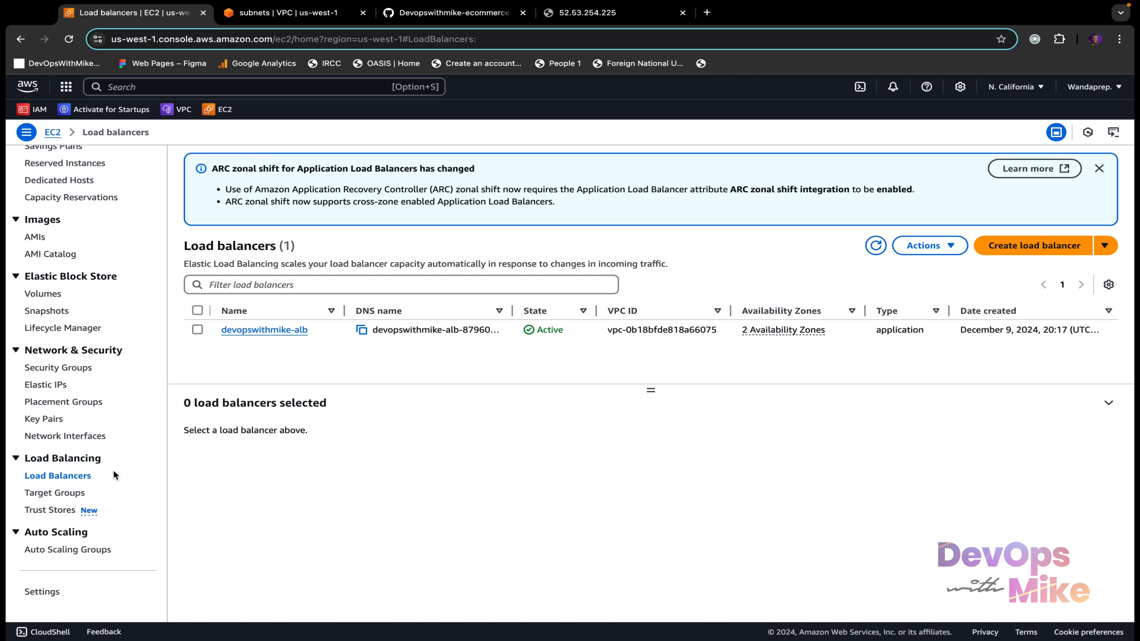
{"action": "scroll", "coordinate": [138, 248], "scroll_direction": "up", "scroll_amount": 5}
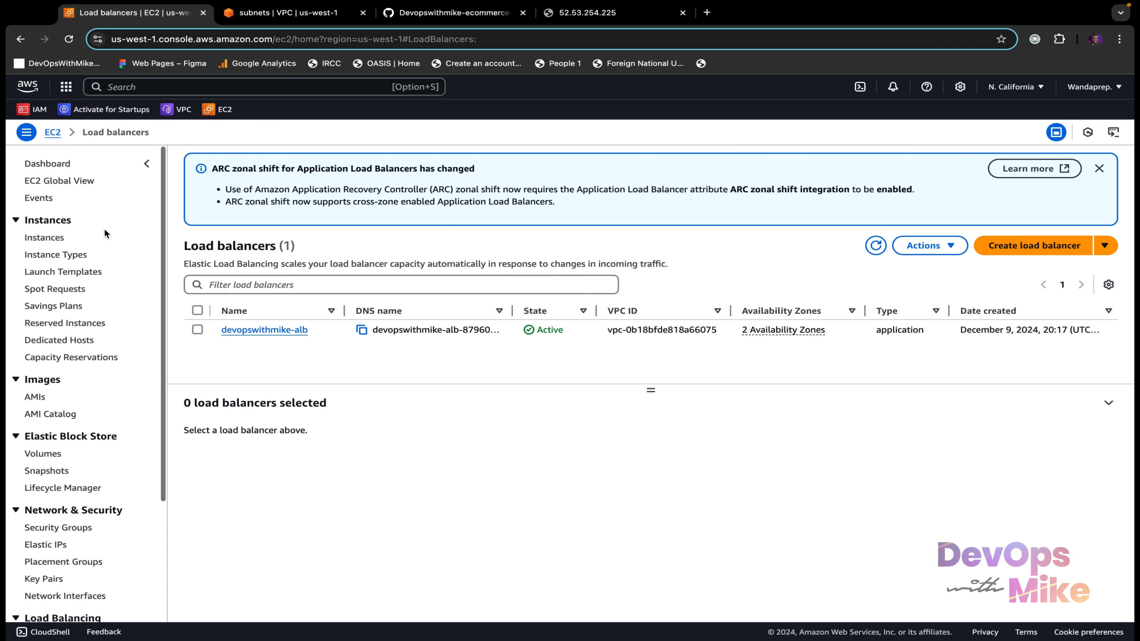
{"action": "left_click", "coordinate": [56, 240]}
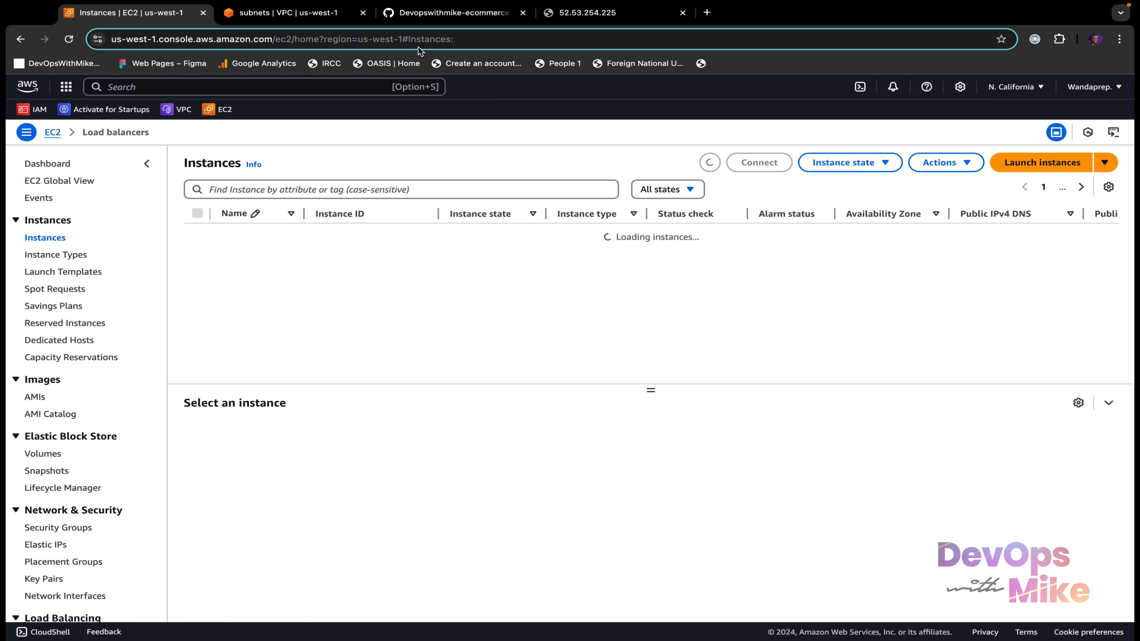
{"action": "left_click", "coordinate": [463, 13]}
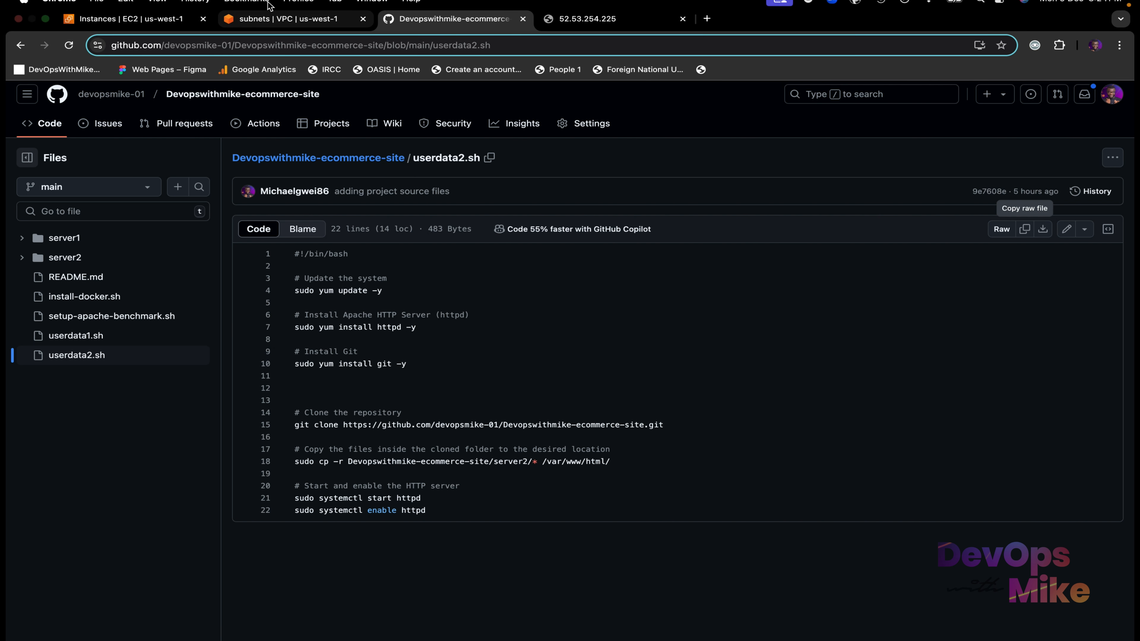
{"action": "left_click", "coordinate": [130, 13]}
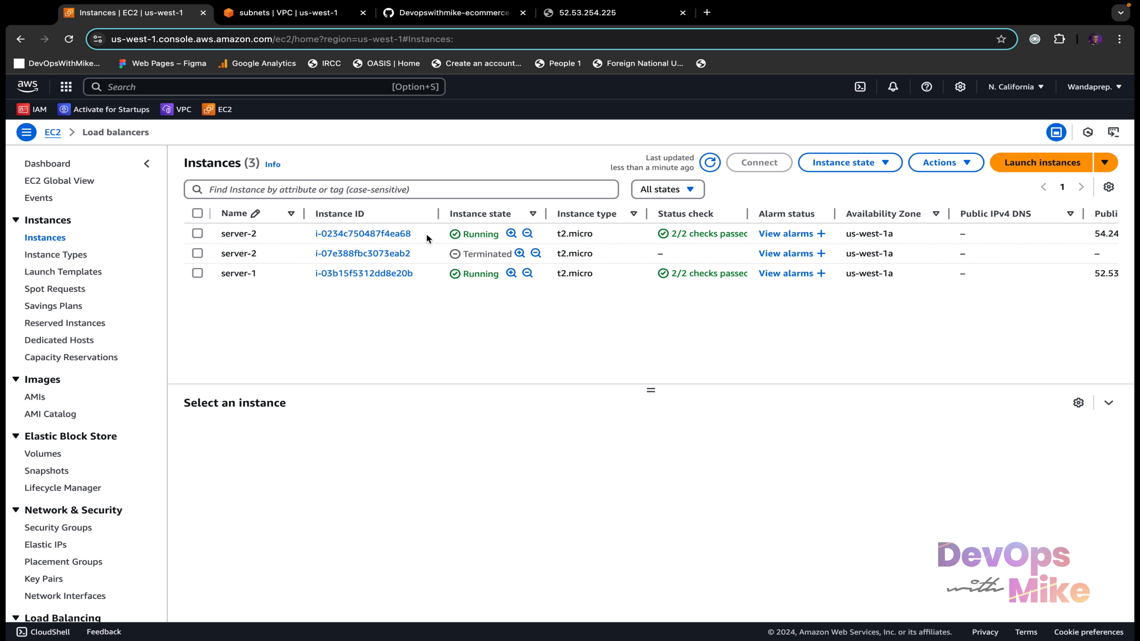
{"action": "left_click", "coordinate": [369, 187]}
{"action": "left_click", "coordinate": [483, 290]}
Select target group devopswithmike-tg and check the health of its registered targets
{"action": "scroll", "coordinate": [87, 362], "scroll_direction": "down", "scroll_amount": 4}
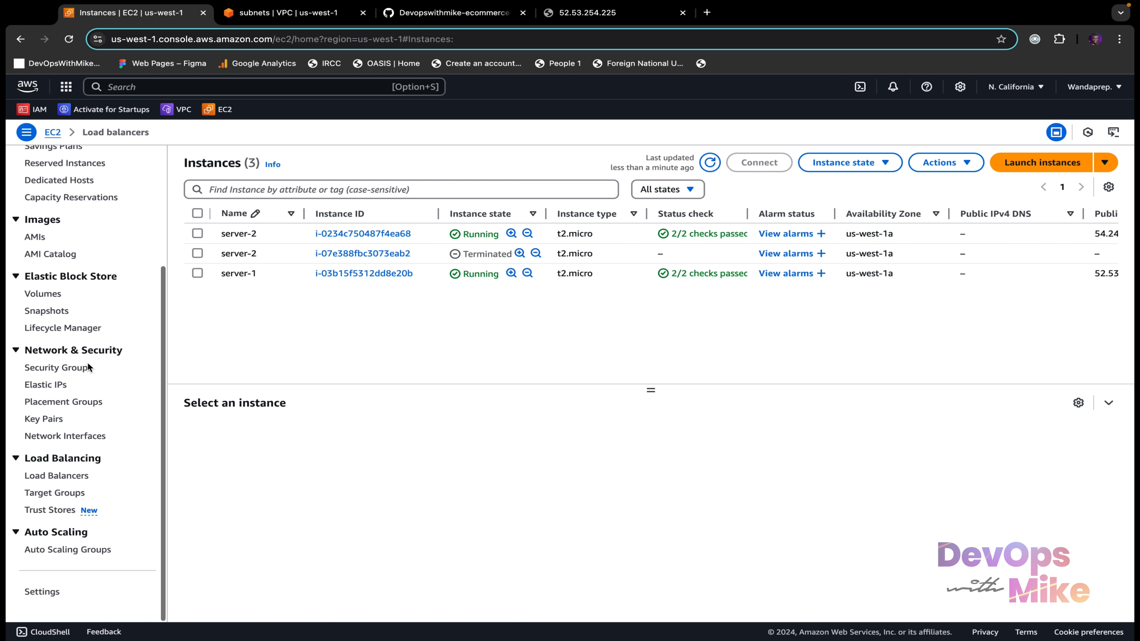
{"action": "left_click", "coordinate": [68, 493]}
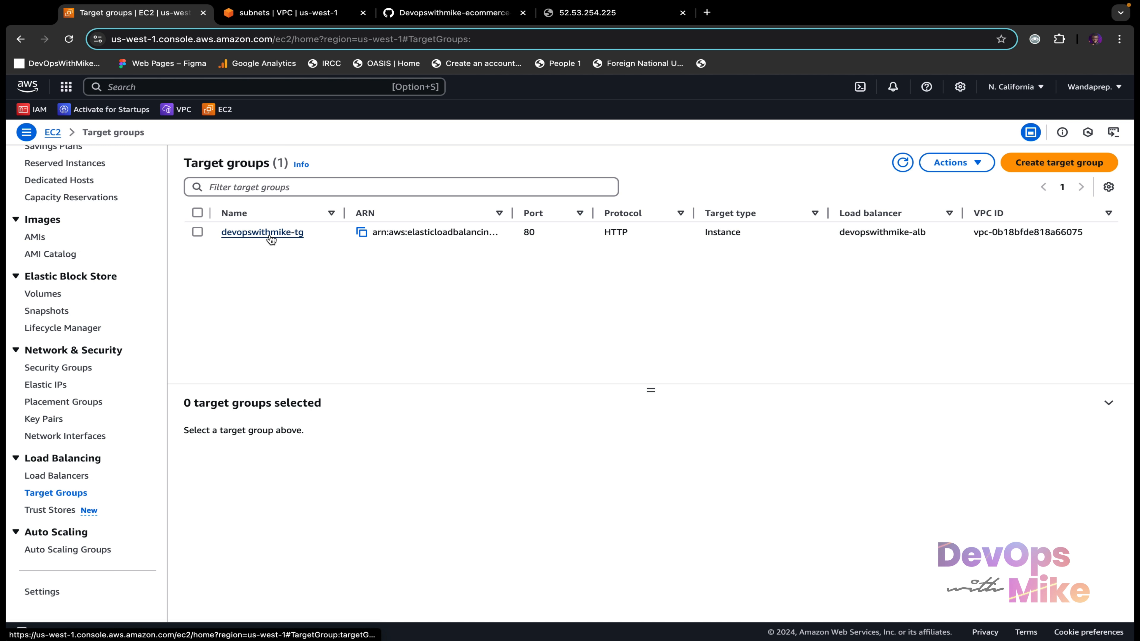
{"action": "left_click", "coordinate": [197, 232]}
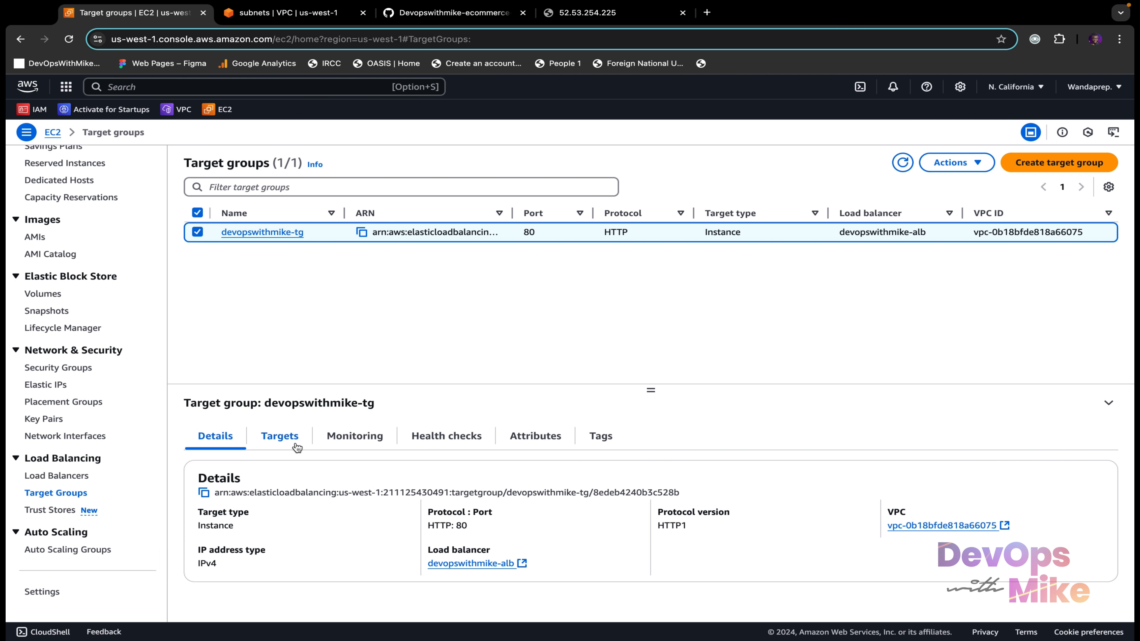
{"action": "left_click", "coordinate": [279, 436]}
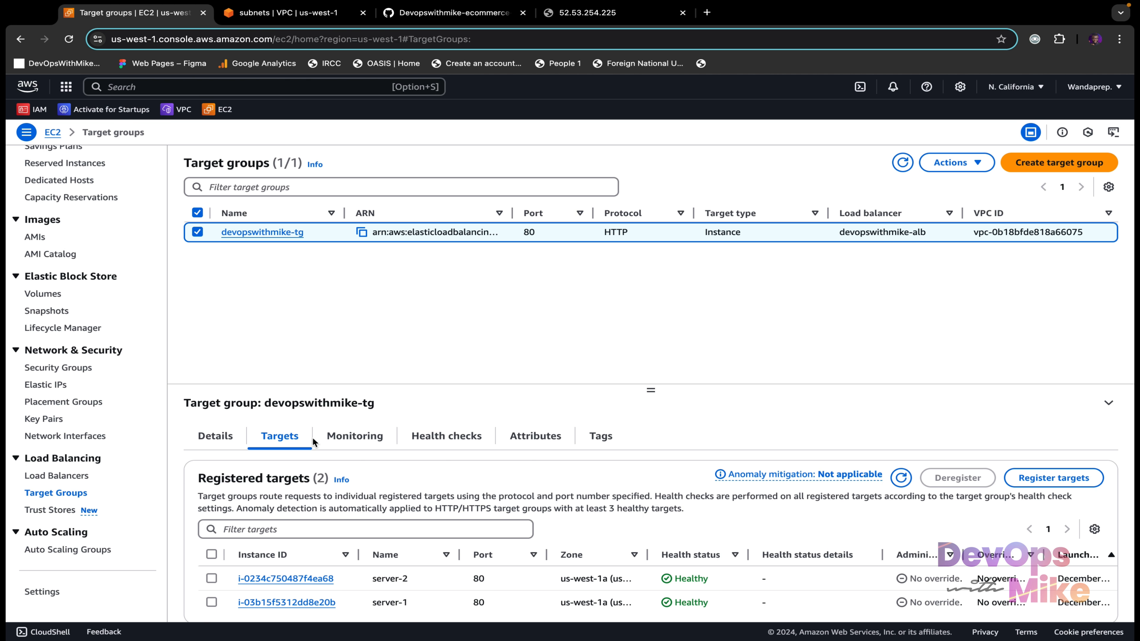
Select load balancer devopswithmike-alb and review its details, listeners and rules
{"action": "left_click", "coordinate": [79, 475]}
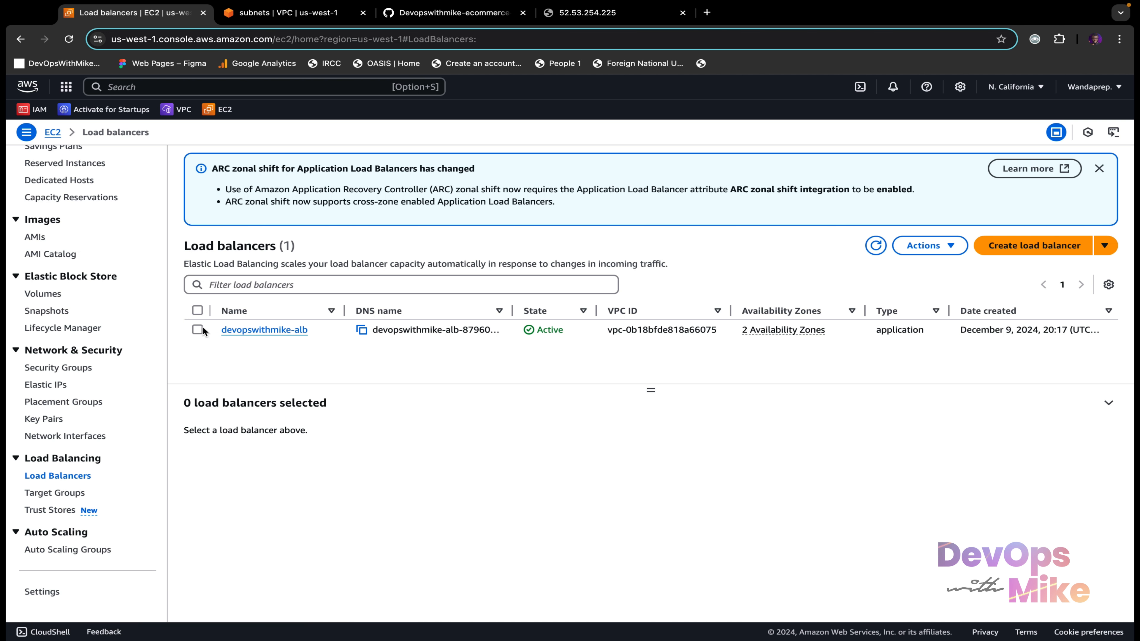
{"action": "left_click", "coordinate": [198, 330]}
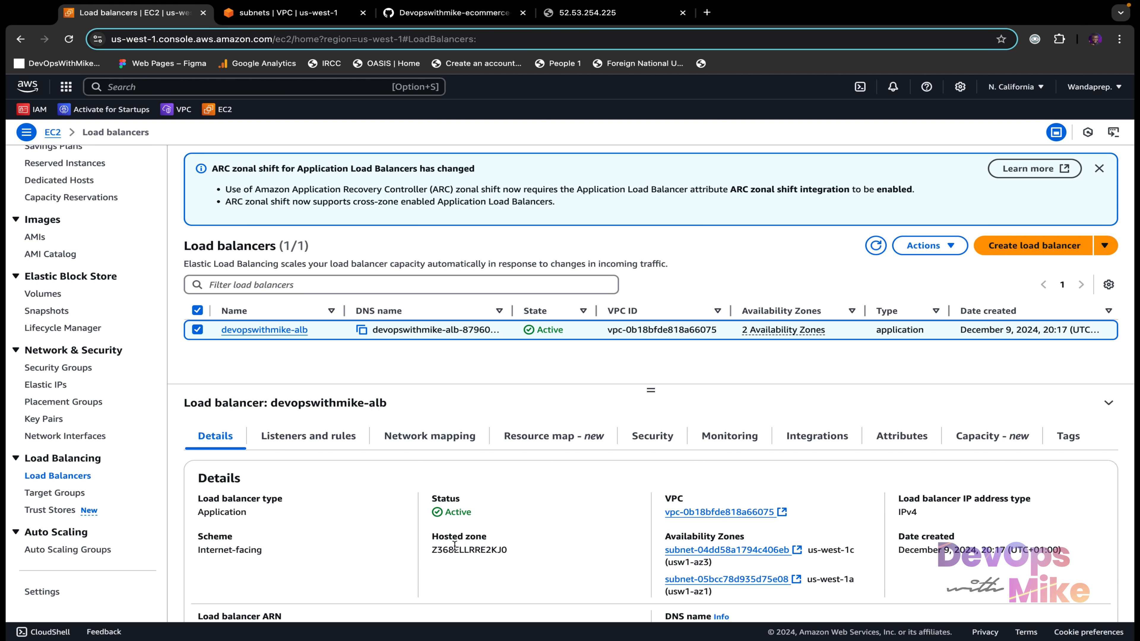
{"action": "scroll", "coordinate": [446, 539], "scroll_direction": "down", "scroll_amount": 1}
{"action": "scroll", "coordinate": [445, 540], "scroll_direction": "up", "scroll_amount": 1}
{"action": "left_click", "coordinate": [314, 437]}
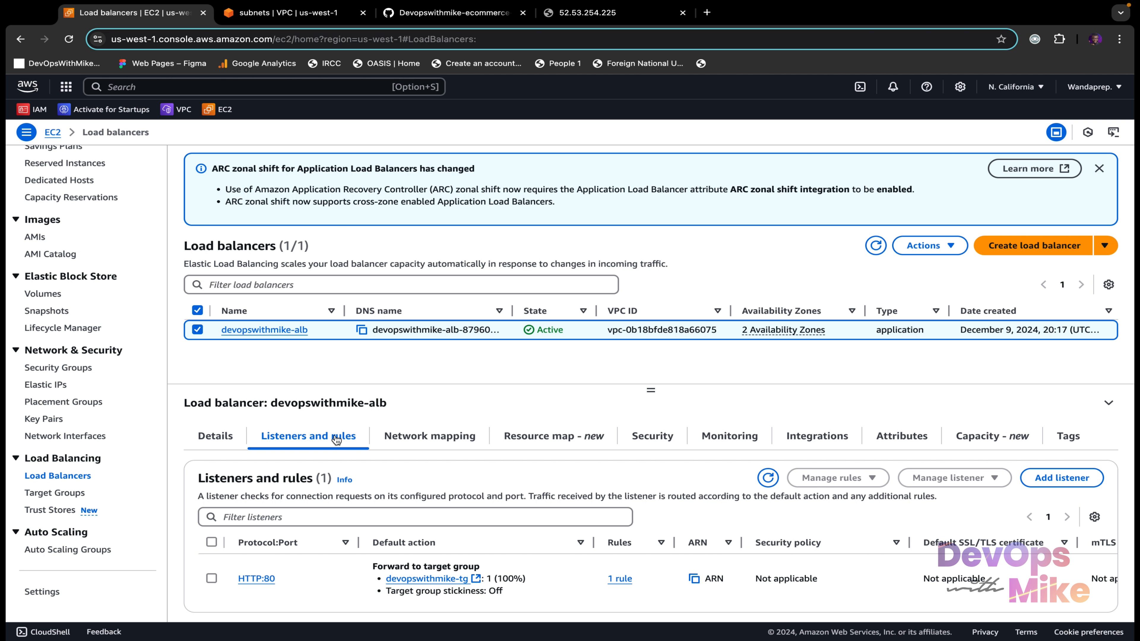